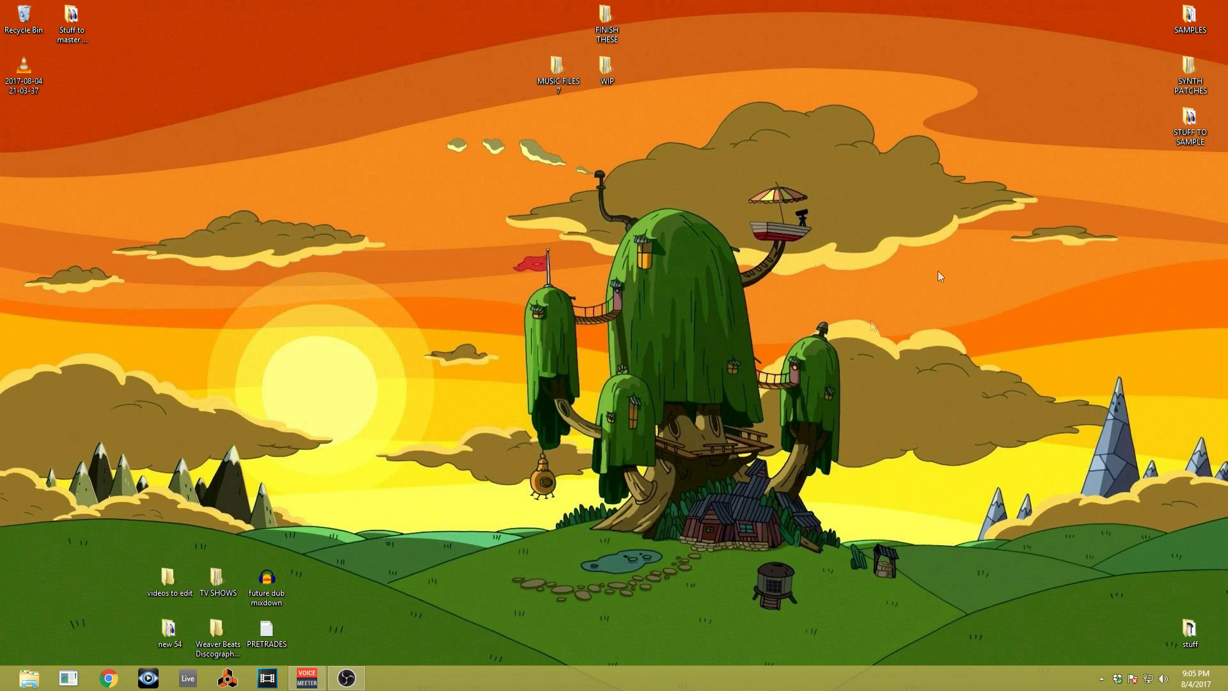
Move the STUFF TO SAMPLE folder beside the SAMPLES folder on the desktop and open it.
left_click_drag(1191, 124, 1150, 20)
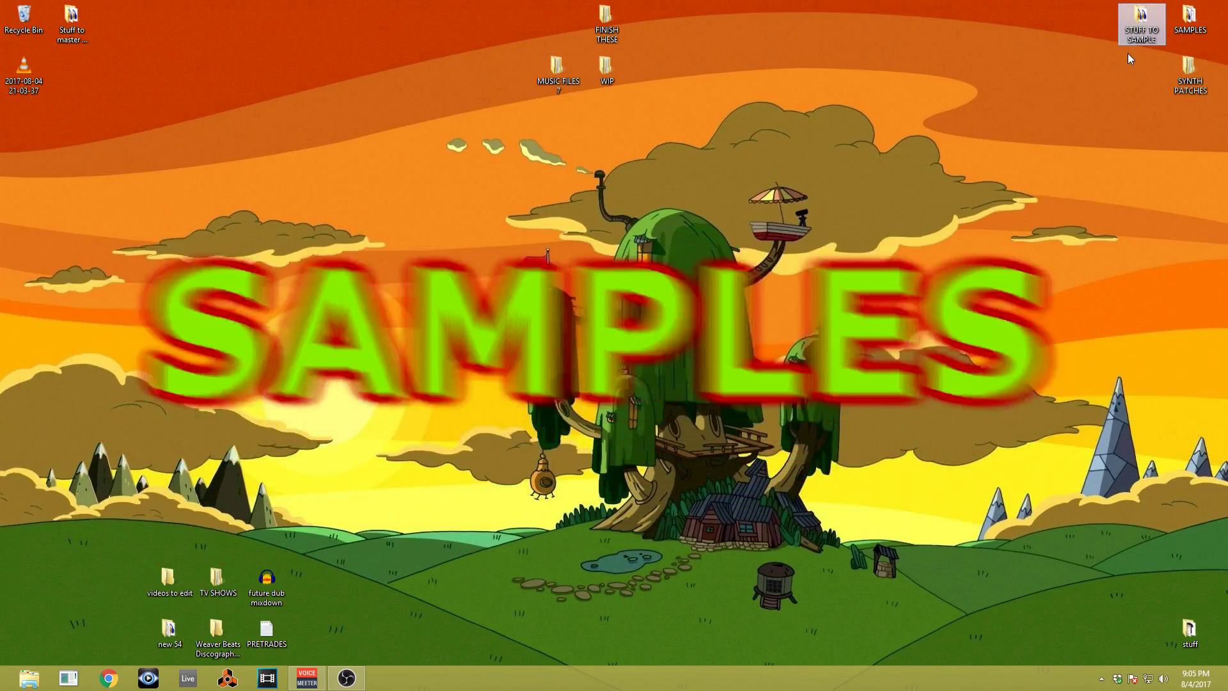
mouse_move(1154, 28)
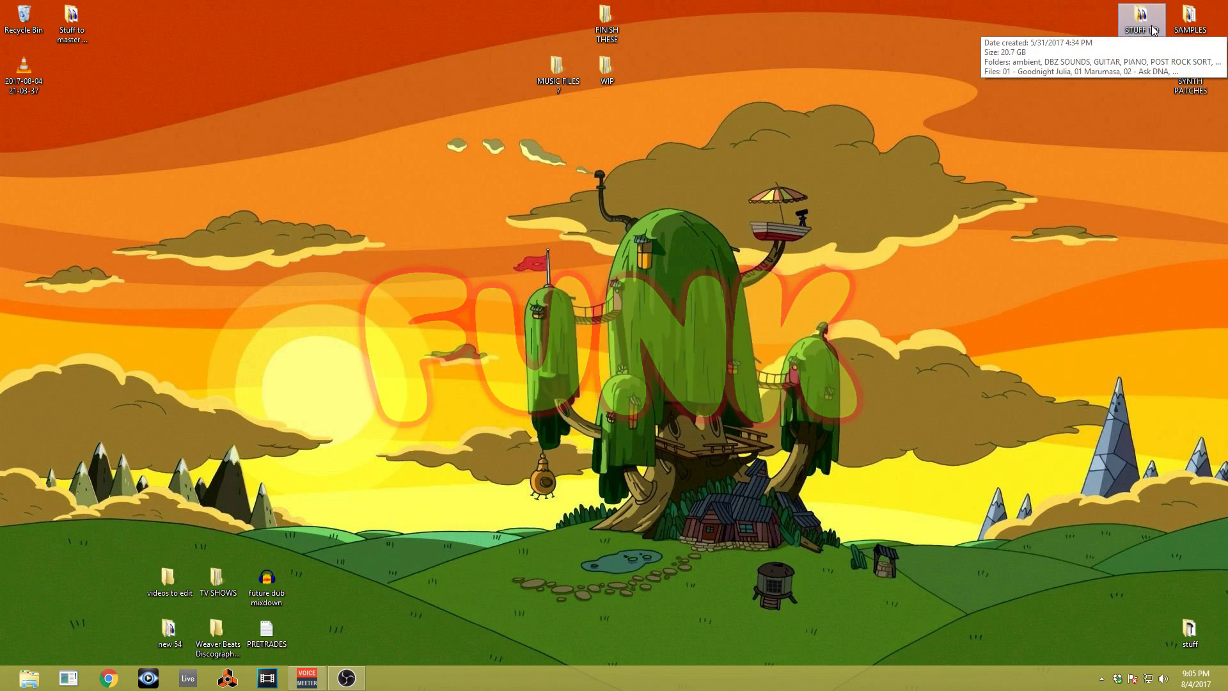
double_click(1153, 29)
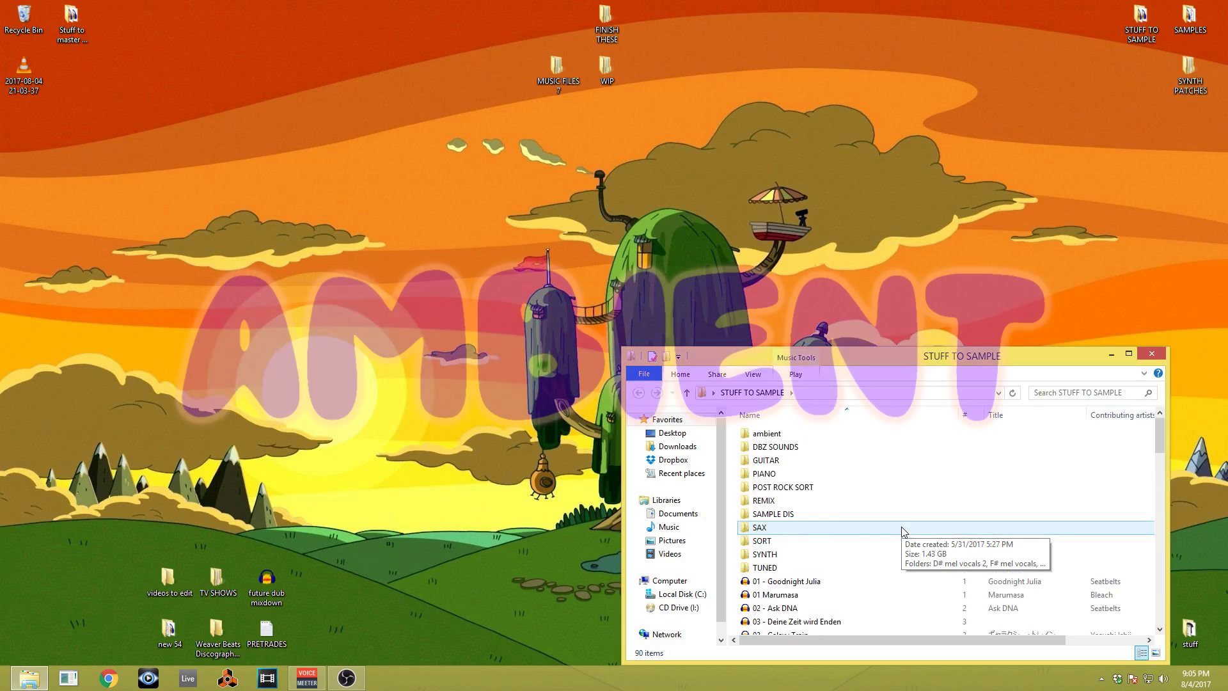
Look through the audio files in STUFF TO SAMPLE and select Tyrone Davis chop 2.
scroll(902, 531, "down", 20)
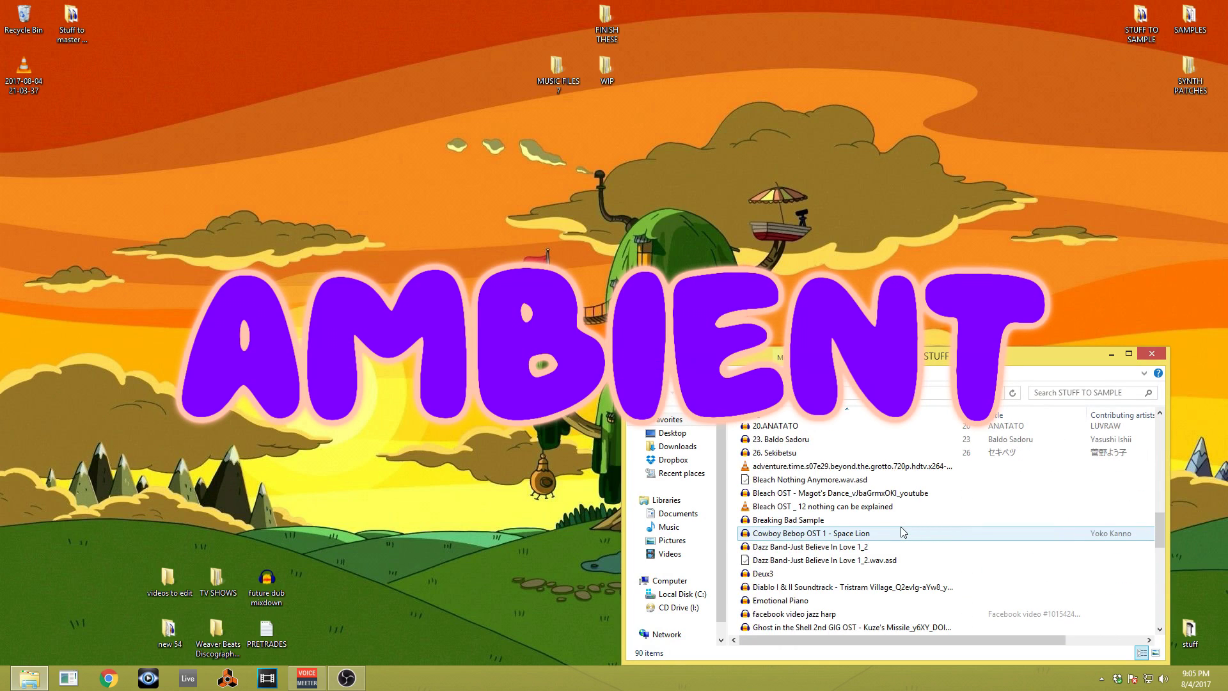
scroll(902, 532, "down", 2)
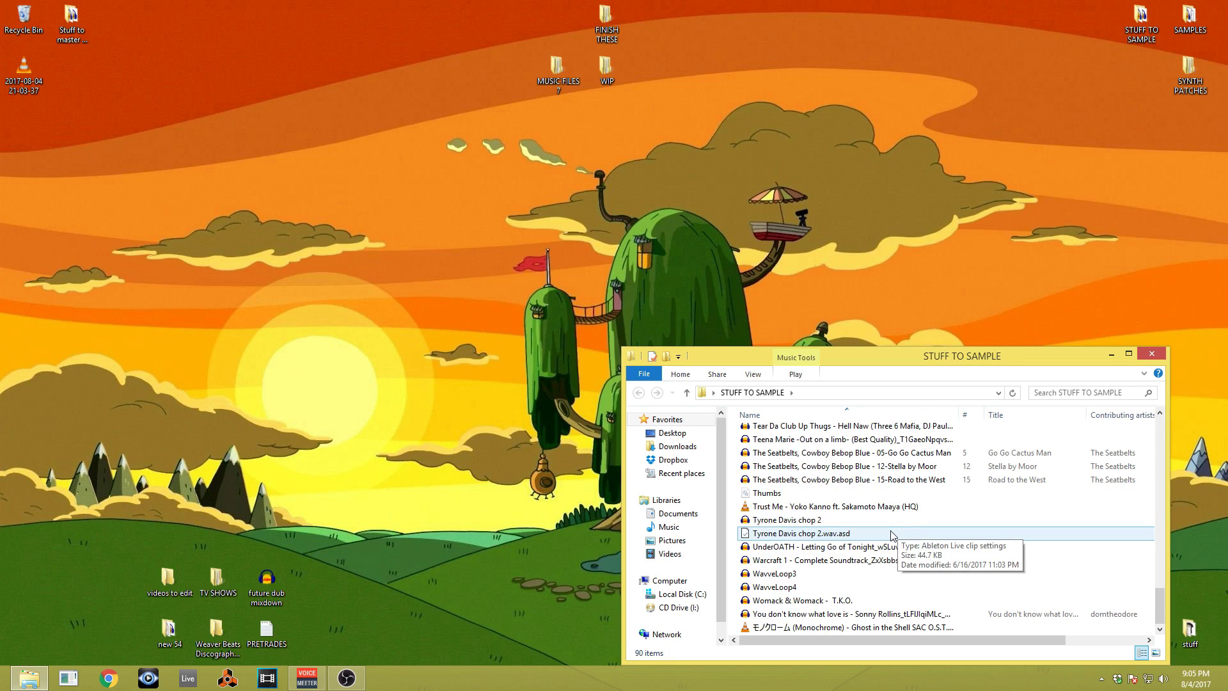
left_click(873, 524)
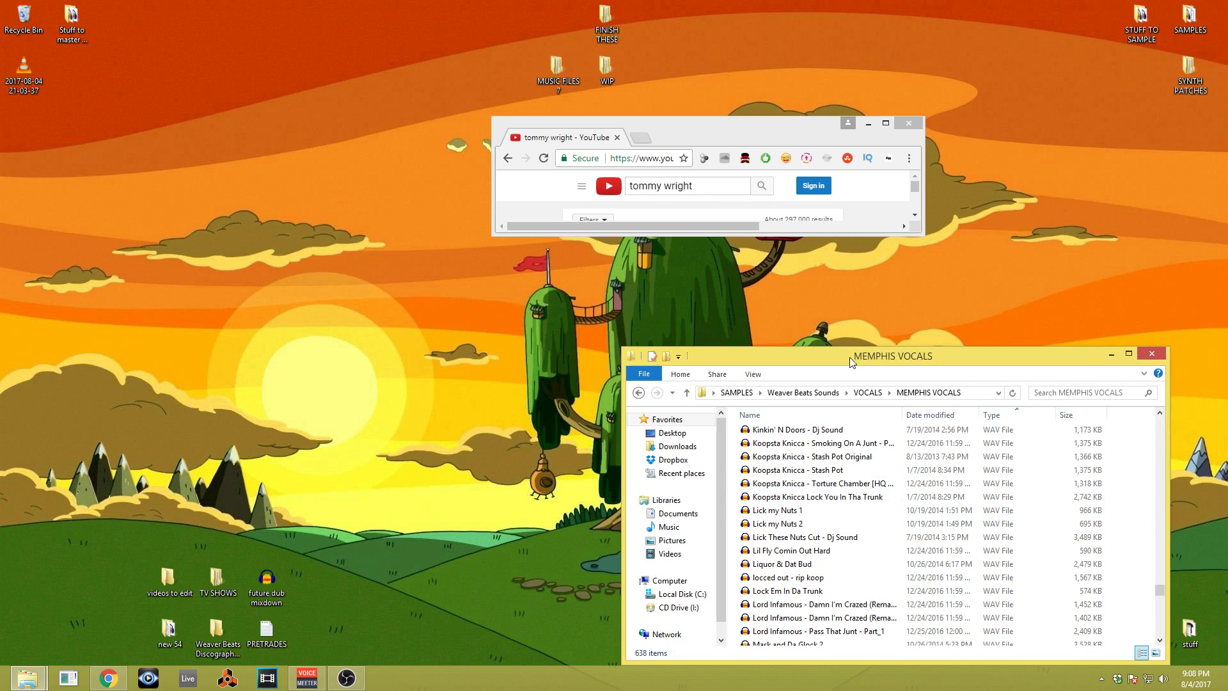
Browse the MEMPHIS VOCALS folder, examining the artist and track names of its MP3 and WAV vocal samples.
scroll(787, 598, "down", 5)
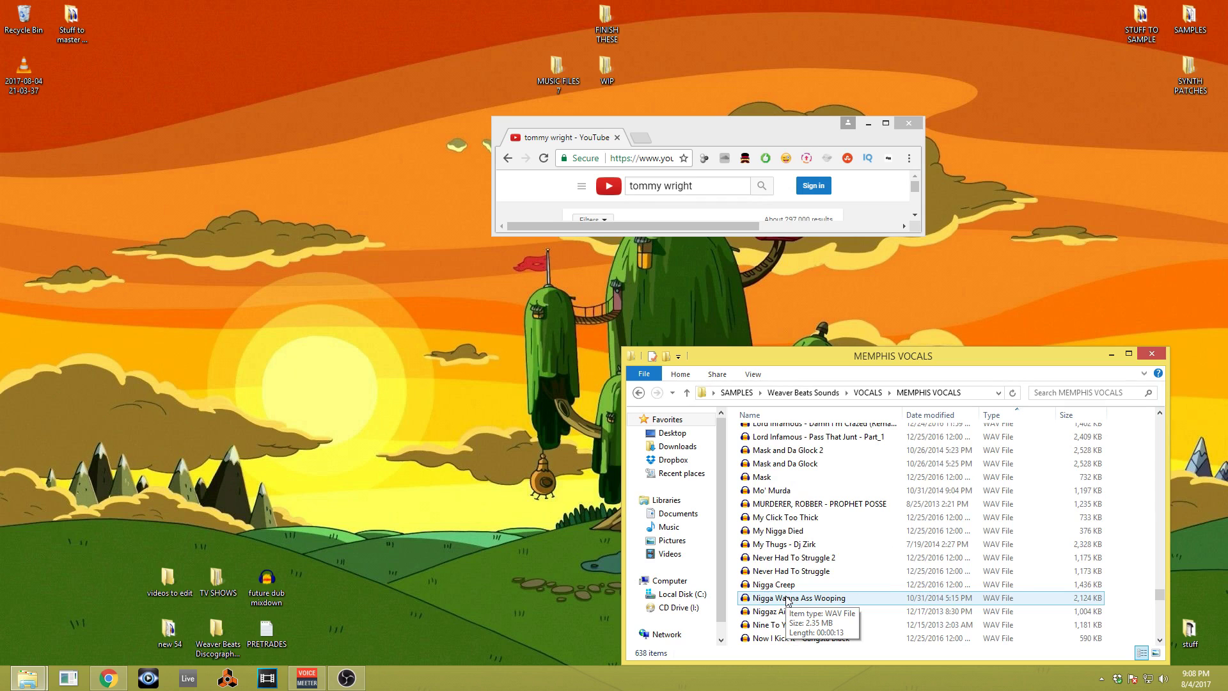
scroll(787, 598, "up", 5)
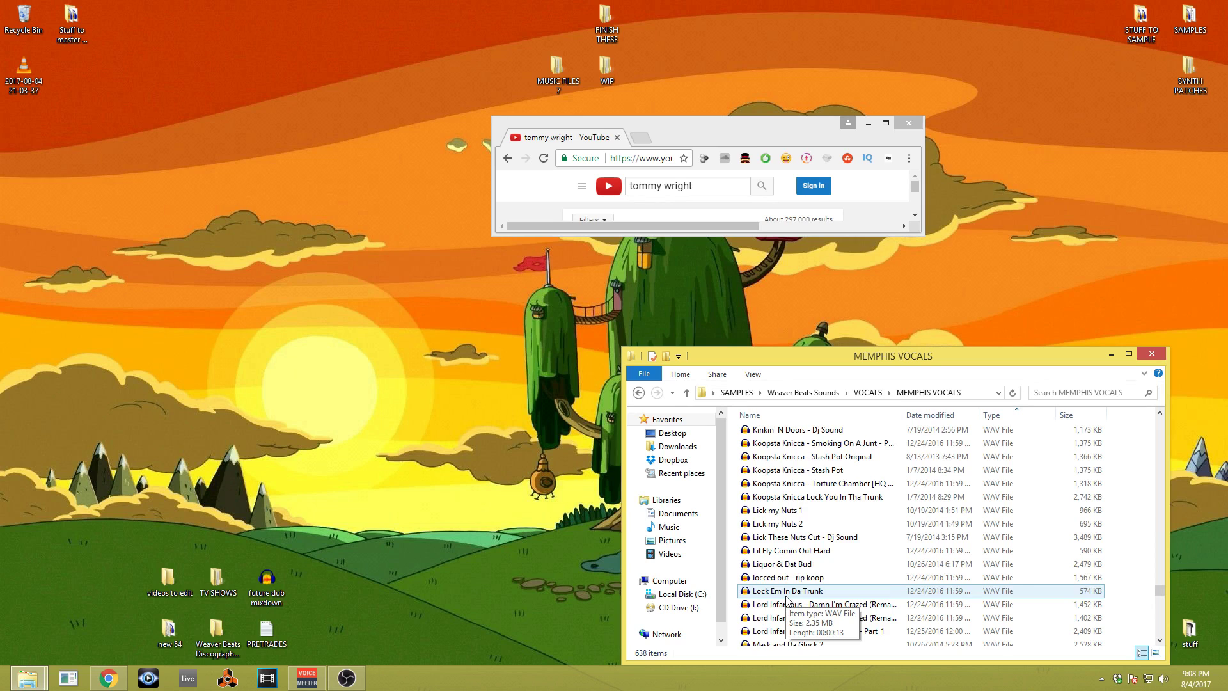
scroll(787, 598, "up", 5)
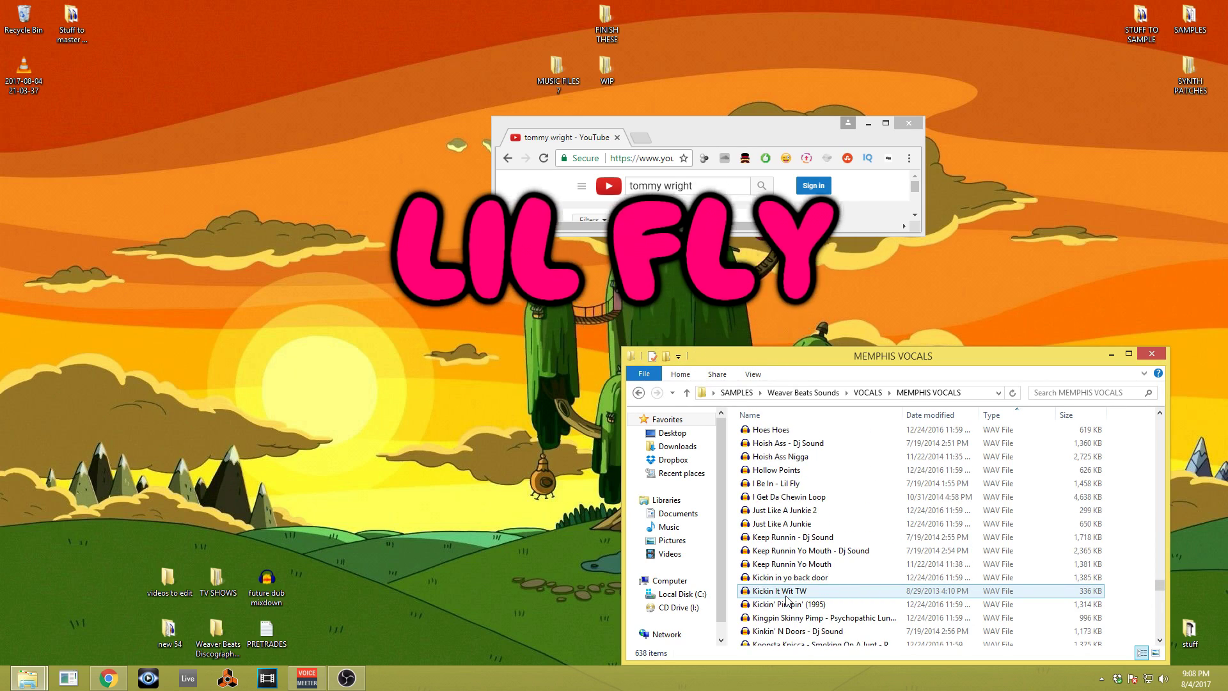
scroll(787, 598, "up", 2)
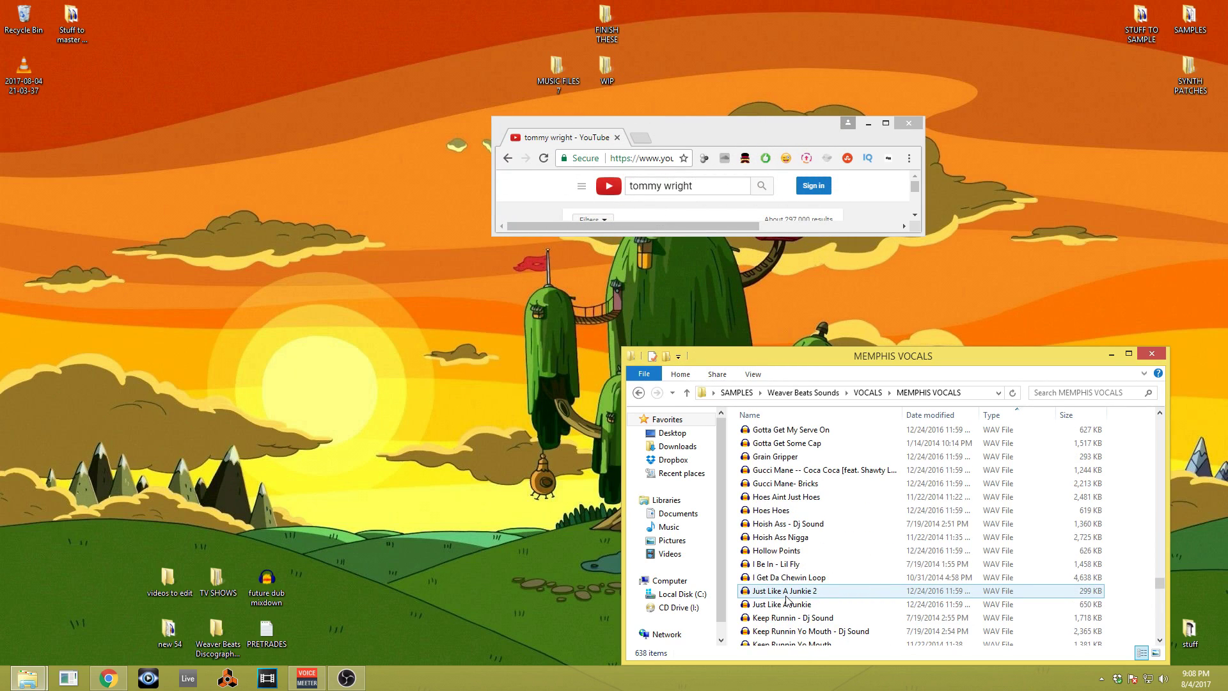
scroll(787, 598, "up", 8)
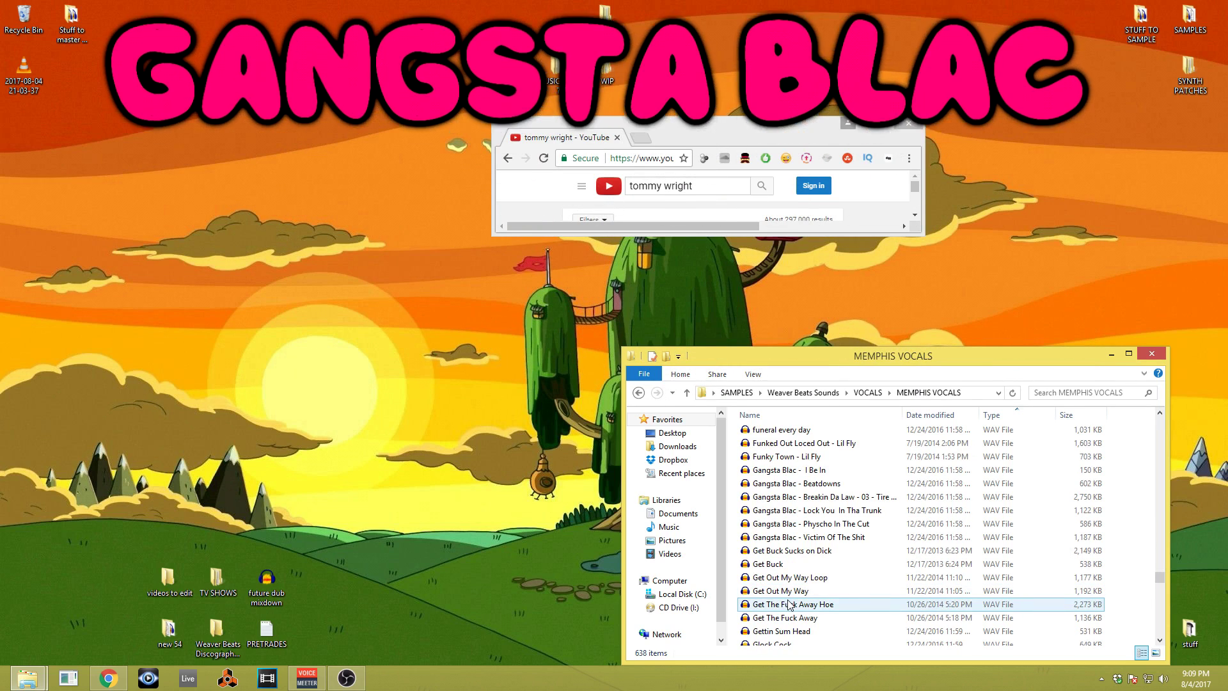
scroll(787, 604, "up", 3)
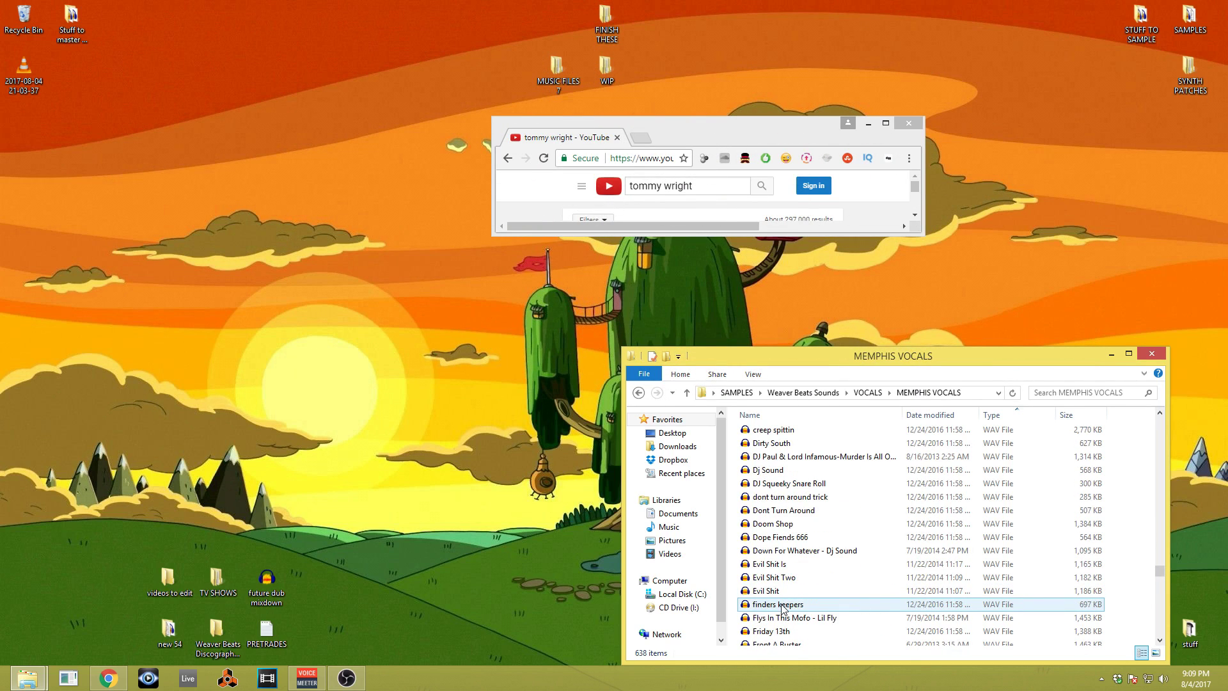
scroll(782, 608, "up", 10)
scroll(781, 608, "up", 1)
scroll(780, 605, "up", 1)
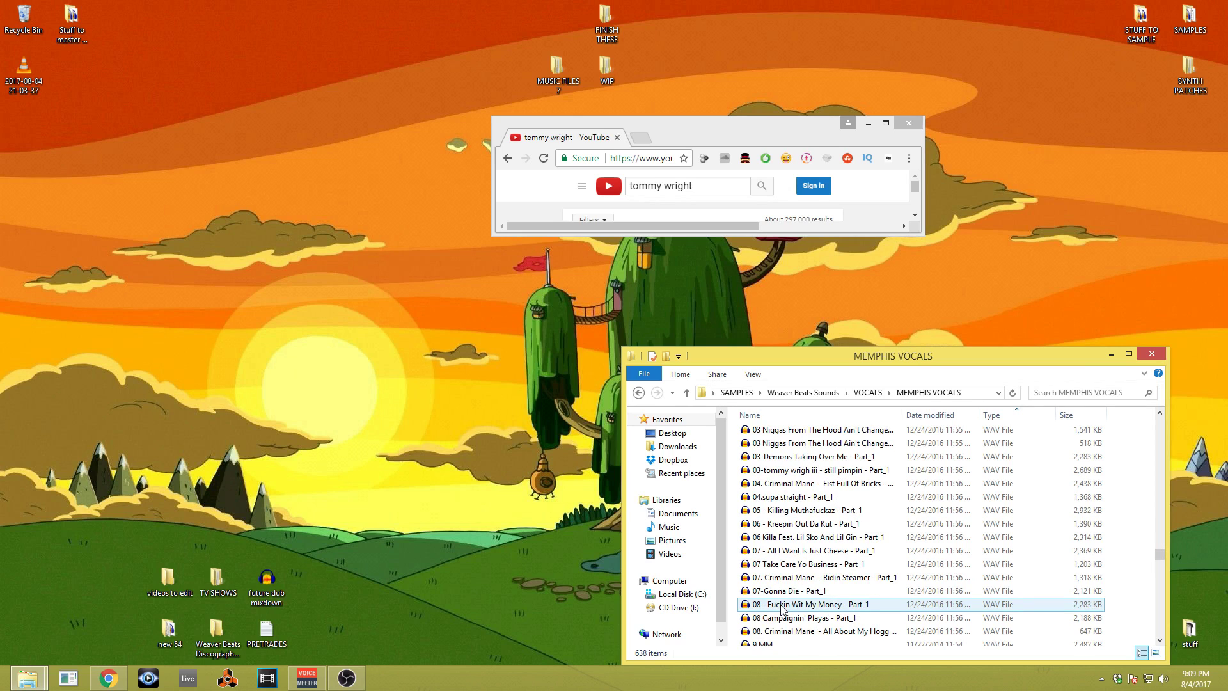
scroll(782, 608, "up", 2)
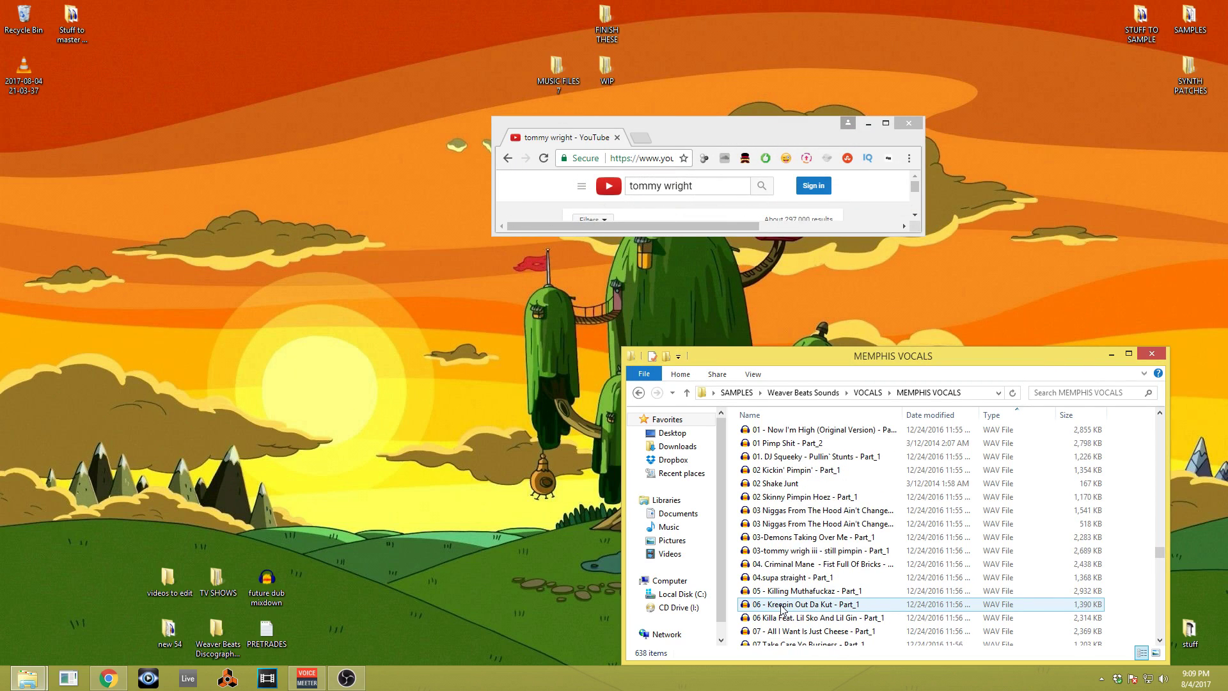
scroll(782, 607, "up", 1)
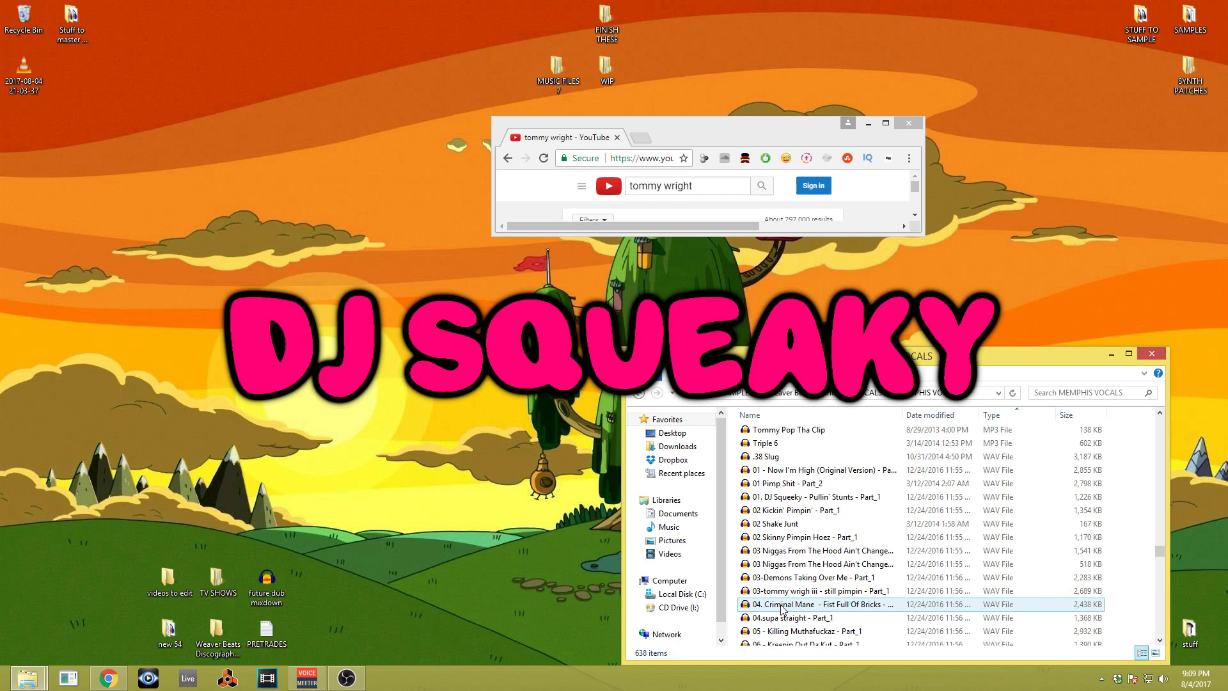
scroll(782, 607, "up", 1)
scroll(782, 608, "up", 6)
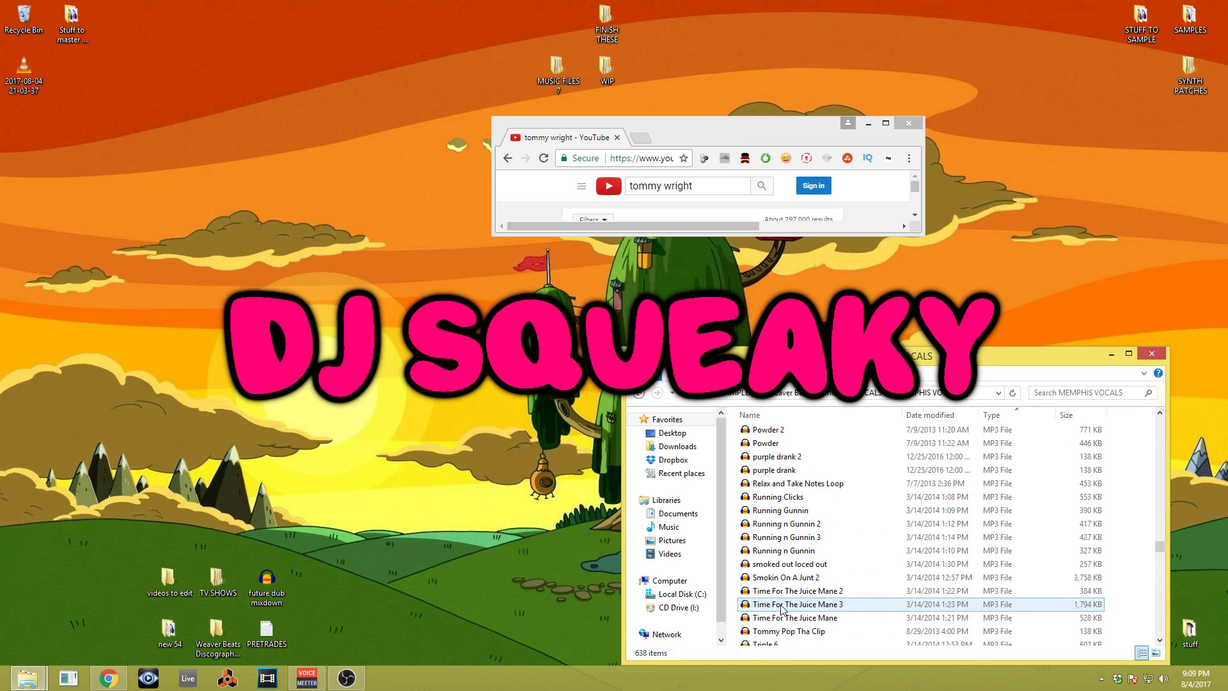
left_click_drag(1160, 547, 1160, 627)
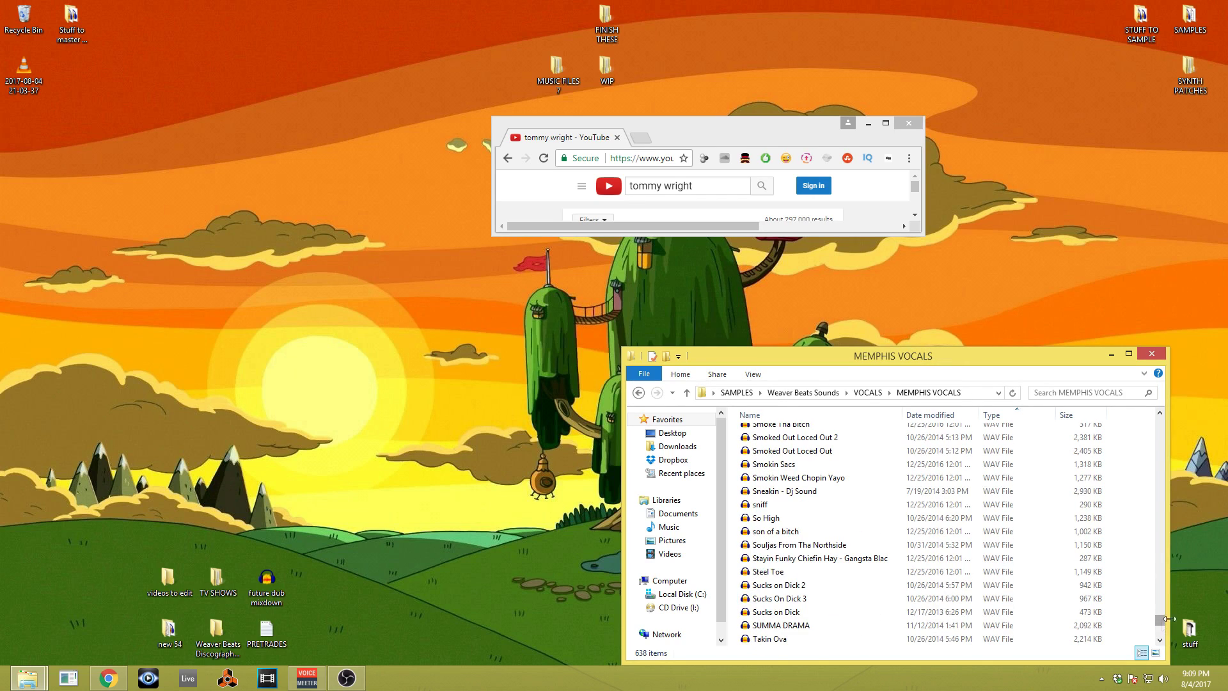
scroll(1126, 627, "down", 10)
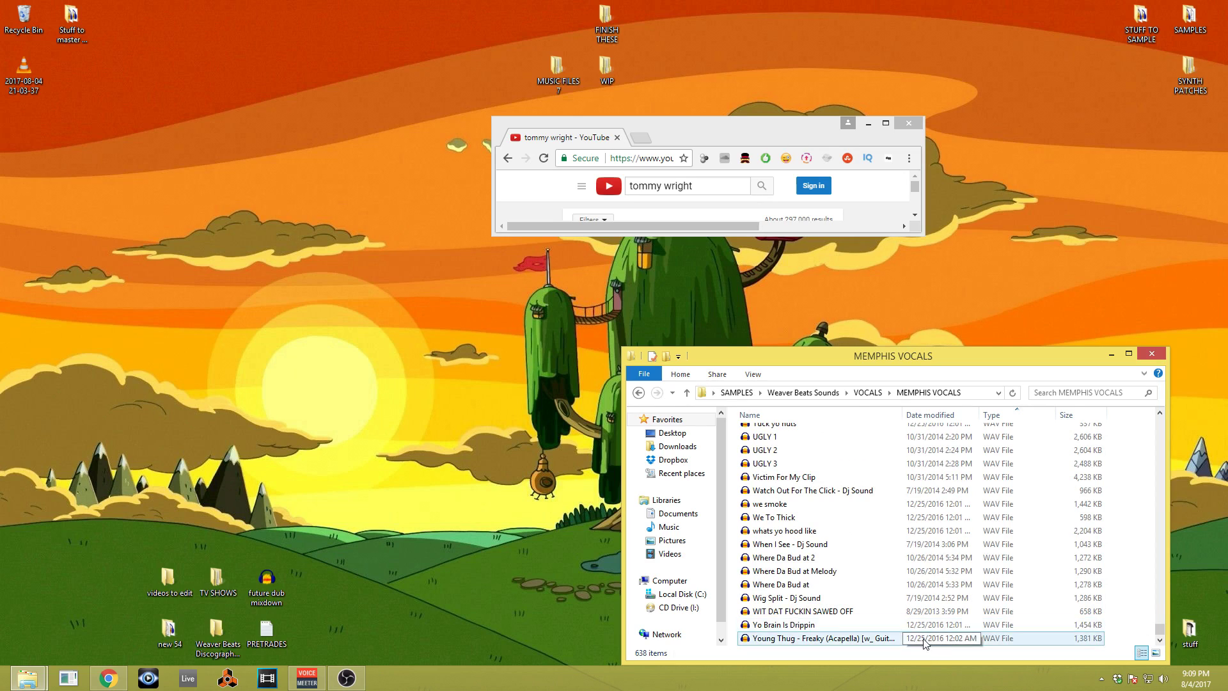
scroll(915, 528, "up", 12)
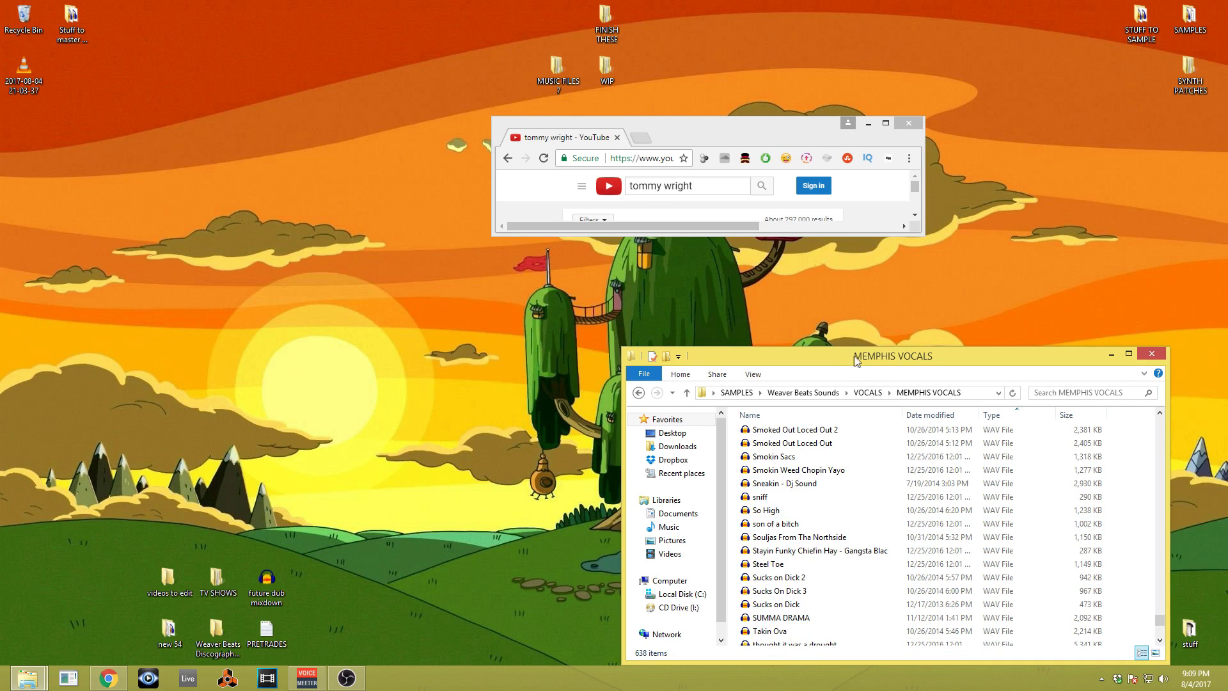
Switch to the Chrome window, enlarge it, and look through the YouTube search results for tommy wright.
left_click_drag(922, 234, 1047, 442)
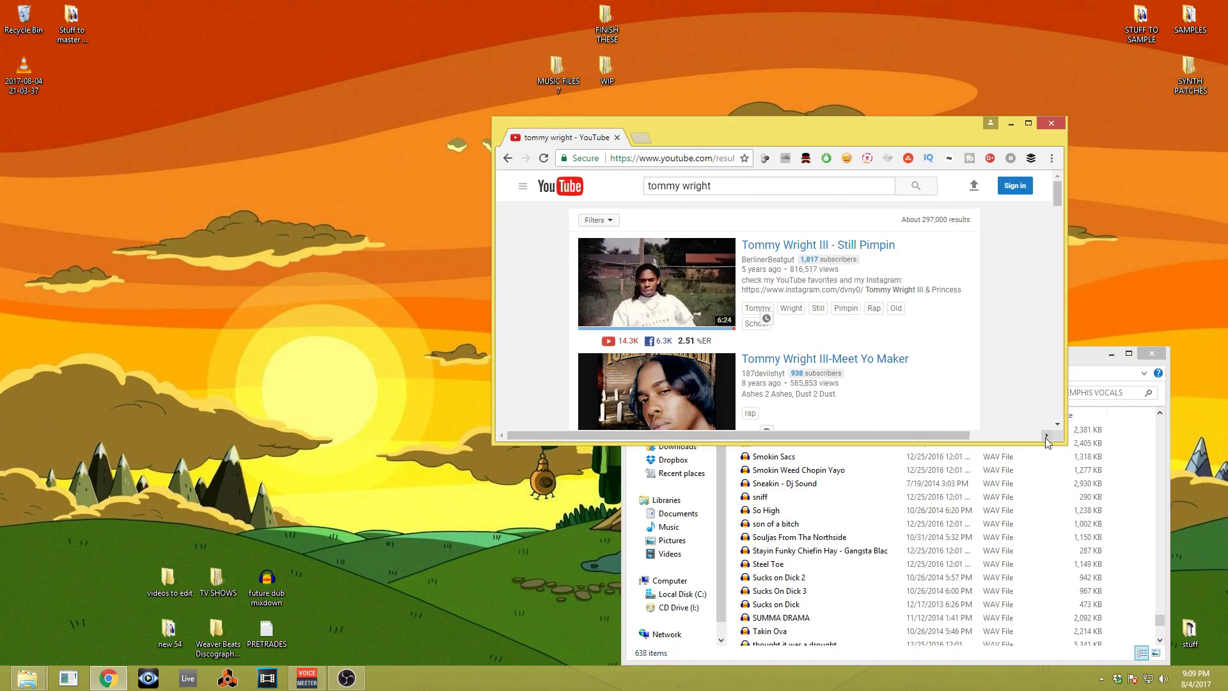
scroll(991, 403, "down", 2)
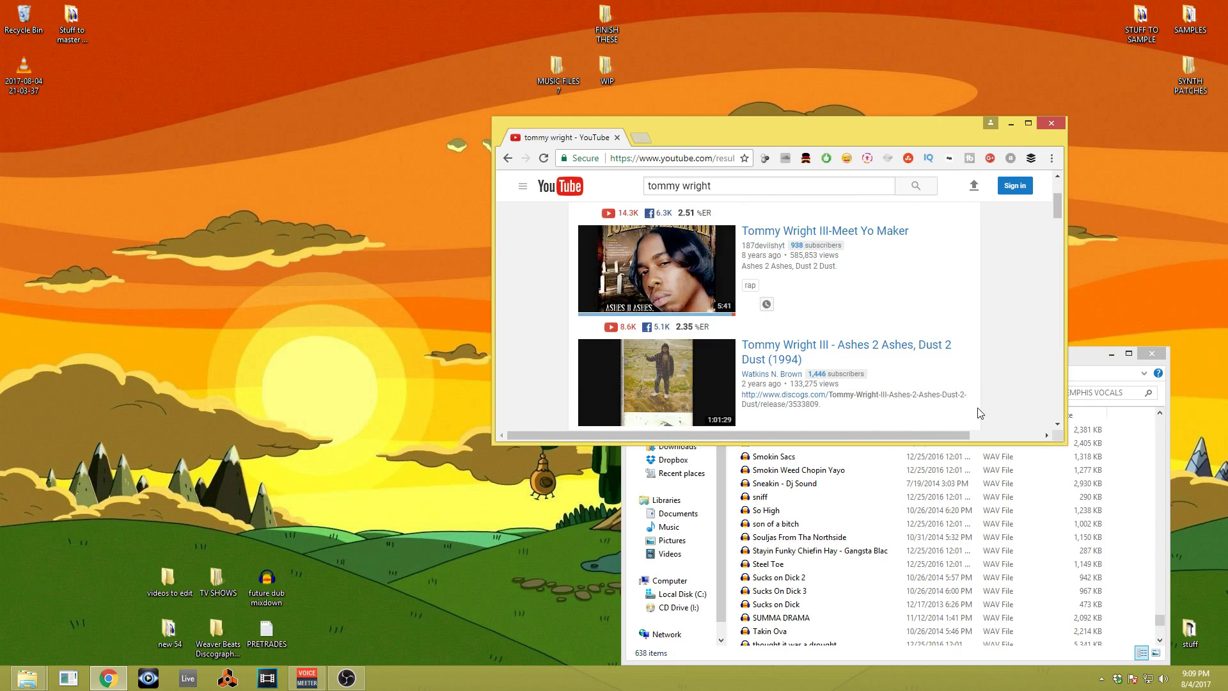
left_click_drag(1065, 441, 1121, 549)
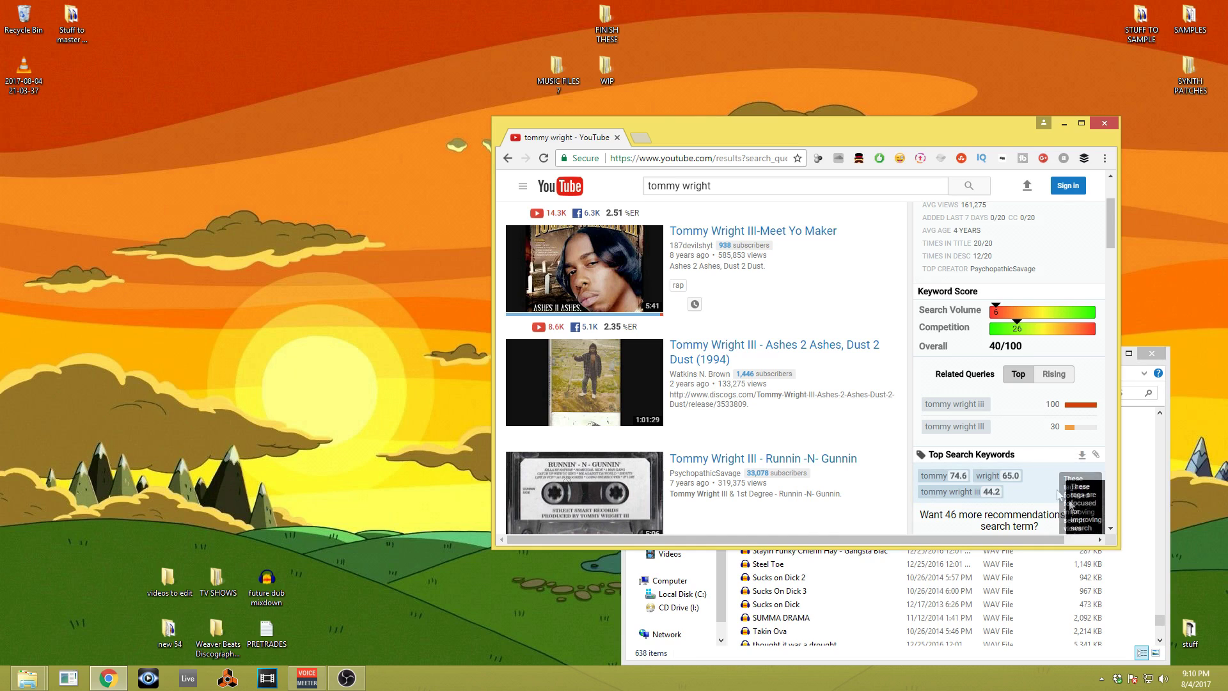
scroll(813, 304, "down", 6)
scroll(812, 303, "down", 10)
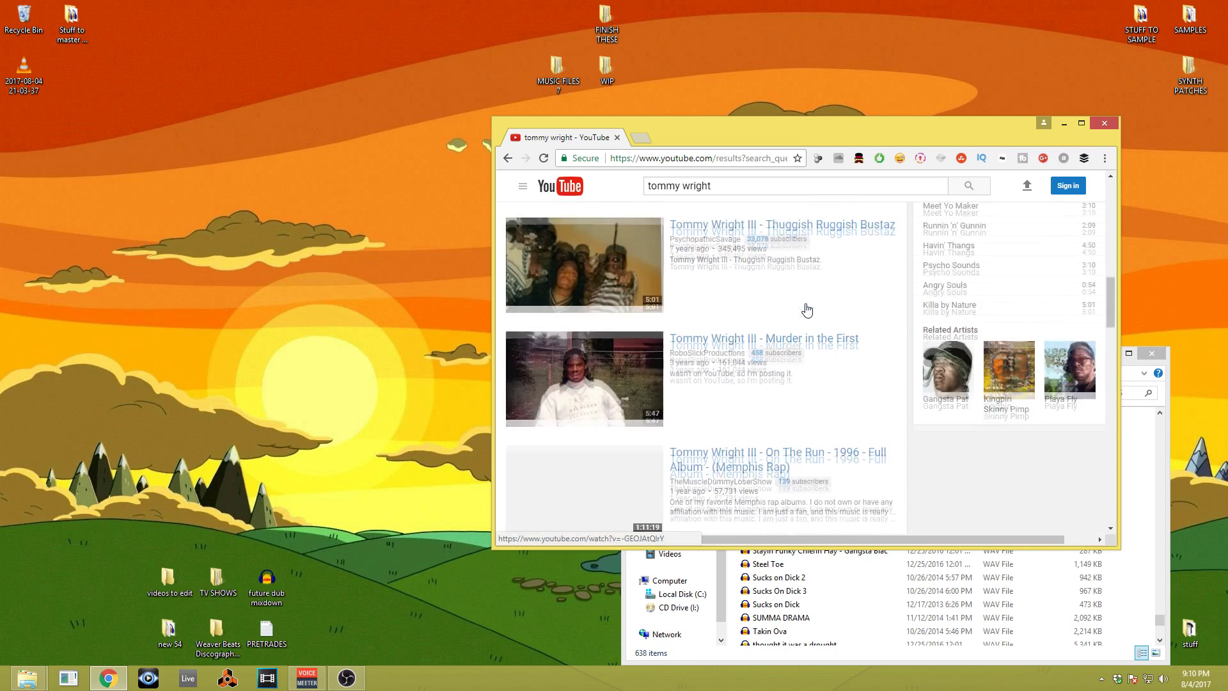
scroll(793, 314, "down", 3)
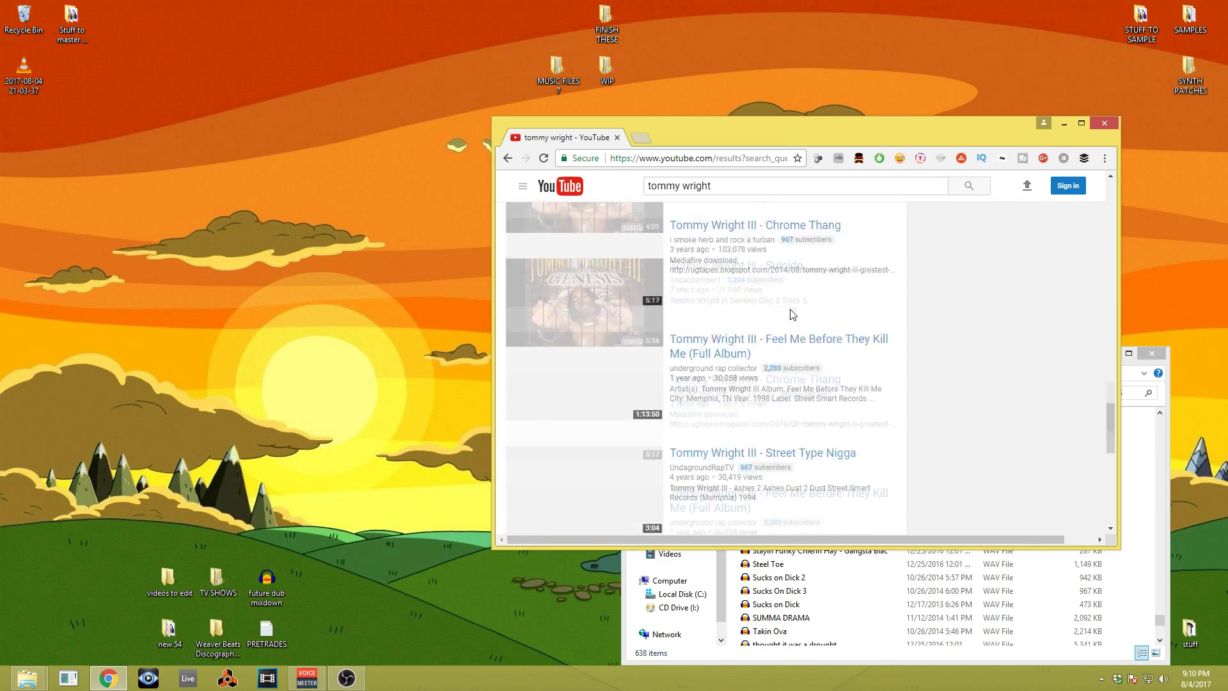
scroll(792, 314, "up", 15)
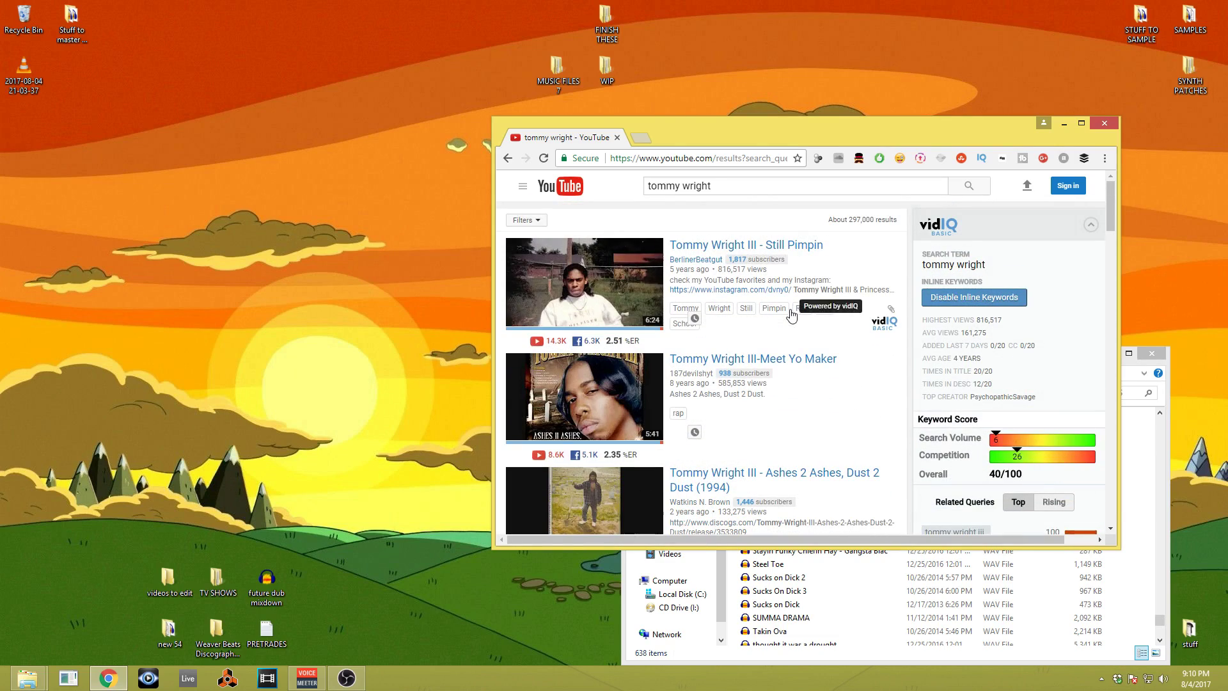
Open the video "Tommy Wright III - Still Pimpin" and preview it near the start, near the end, and at the opening again.
left_click(785, 254)
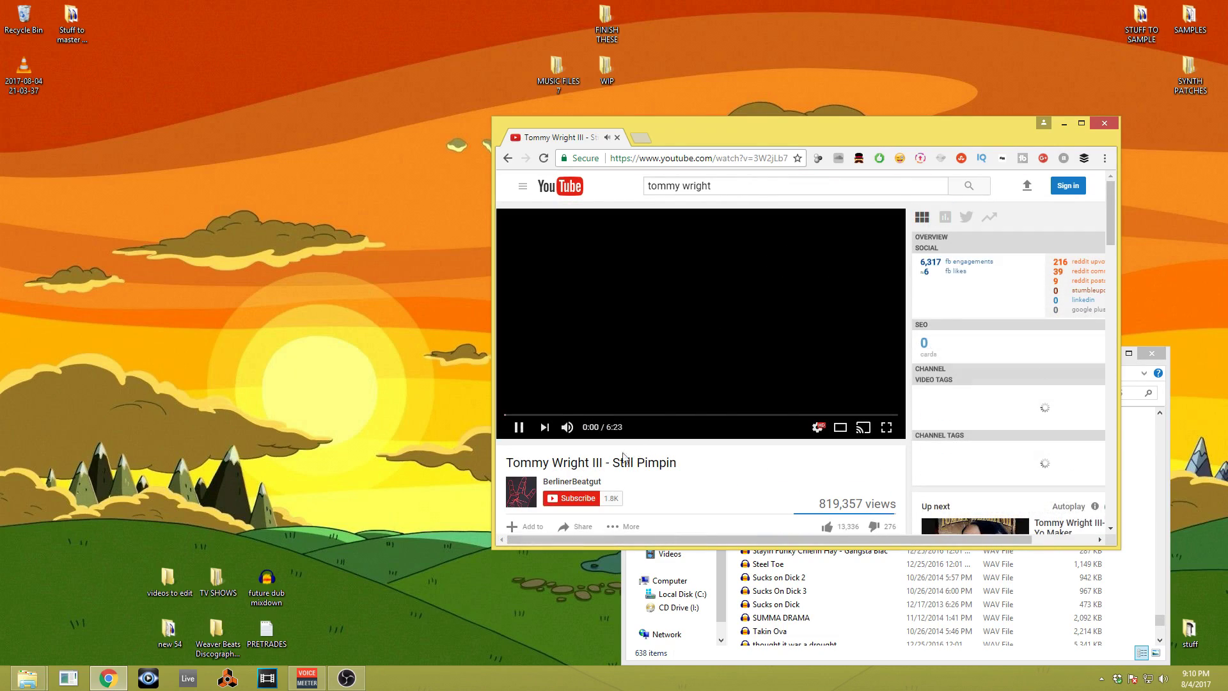
left_click(520, 430)
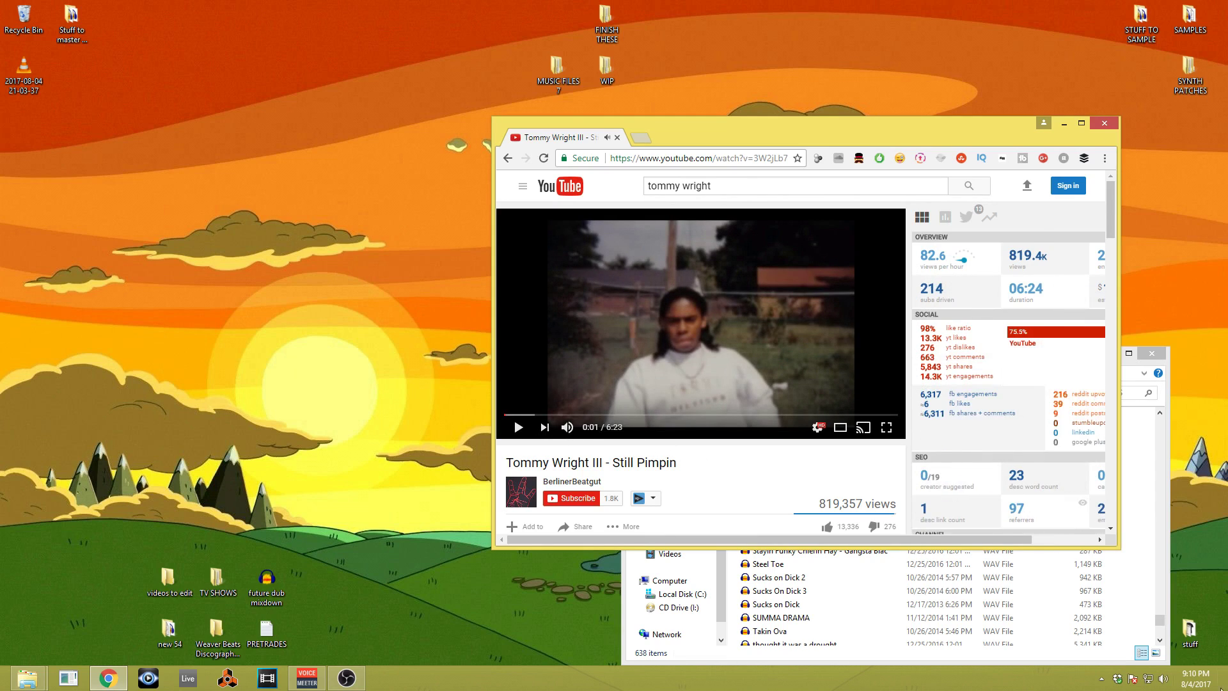
left_click(519, 427)
left_click(536, 414)
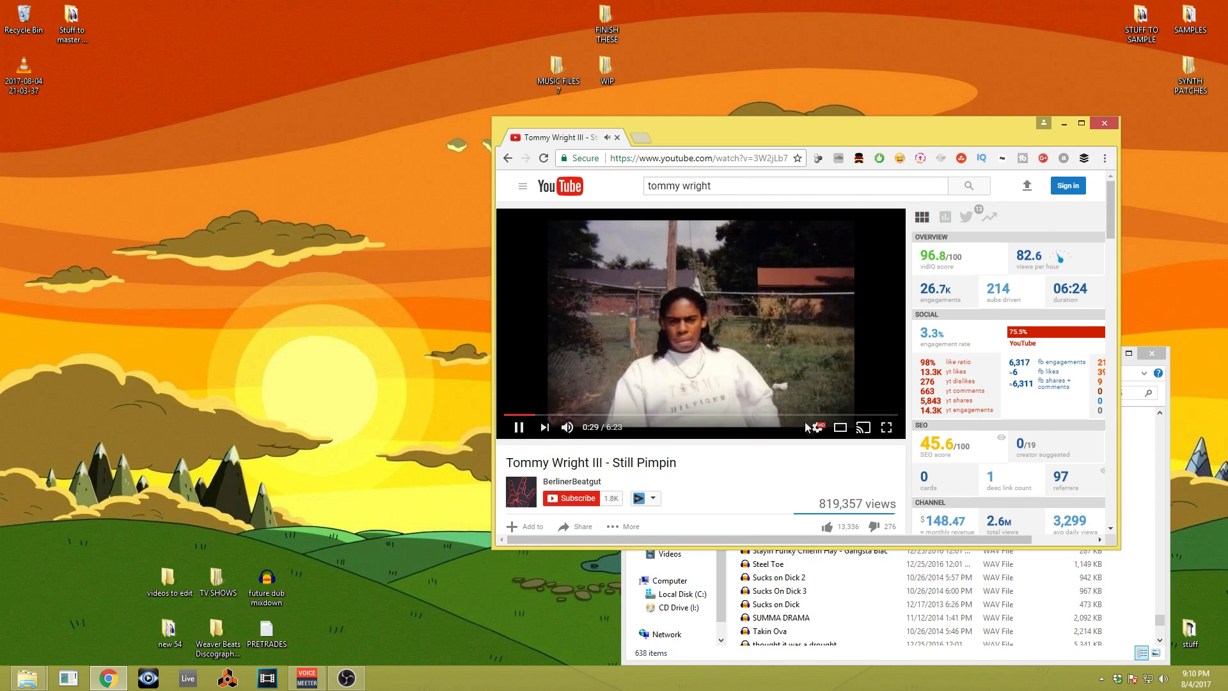
left_click(844, 415)
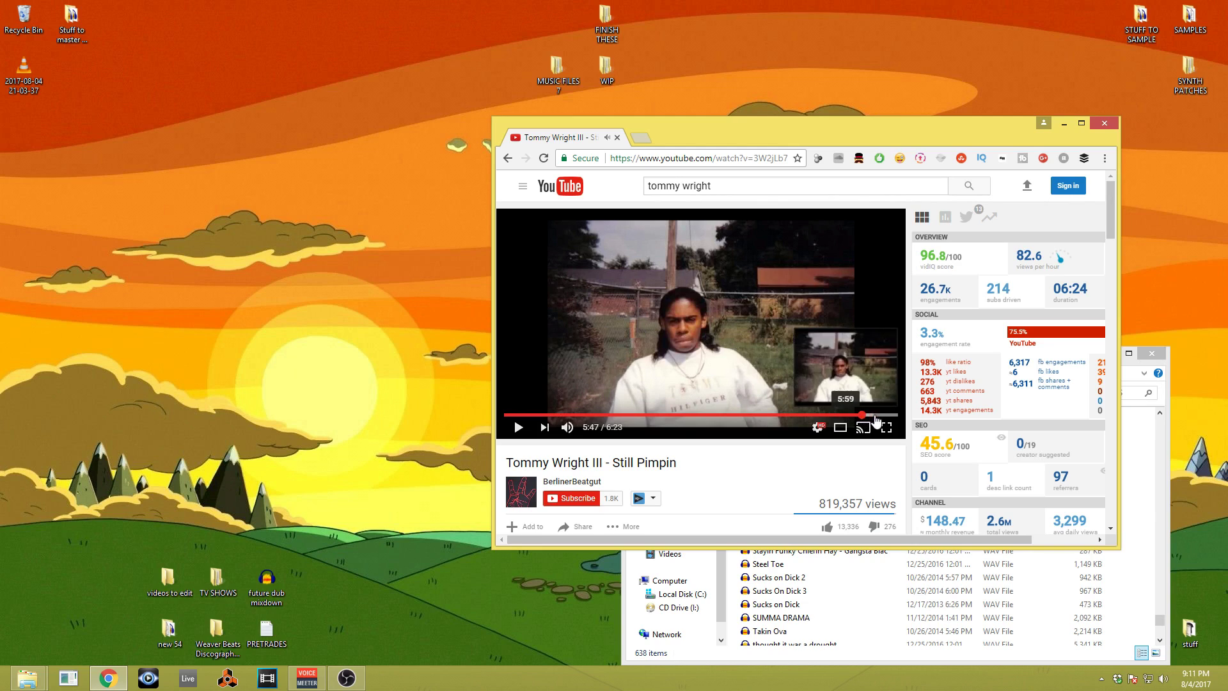
left_click(515, 415)
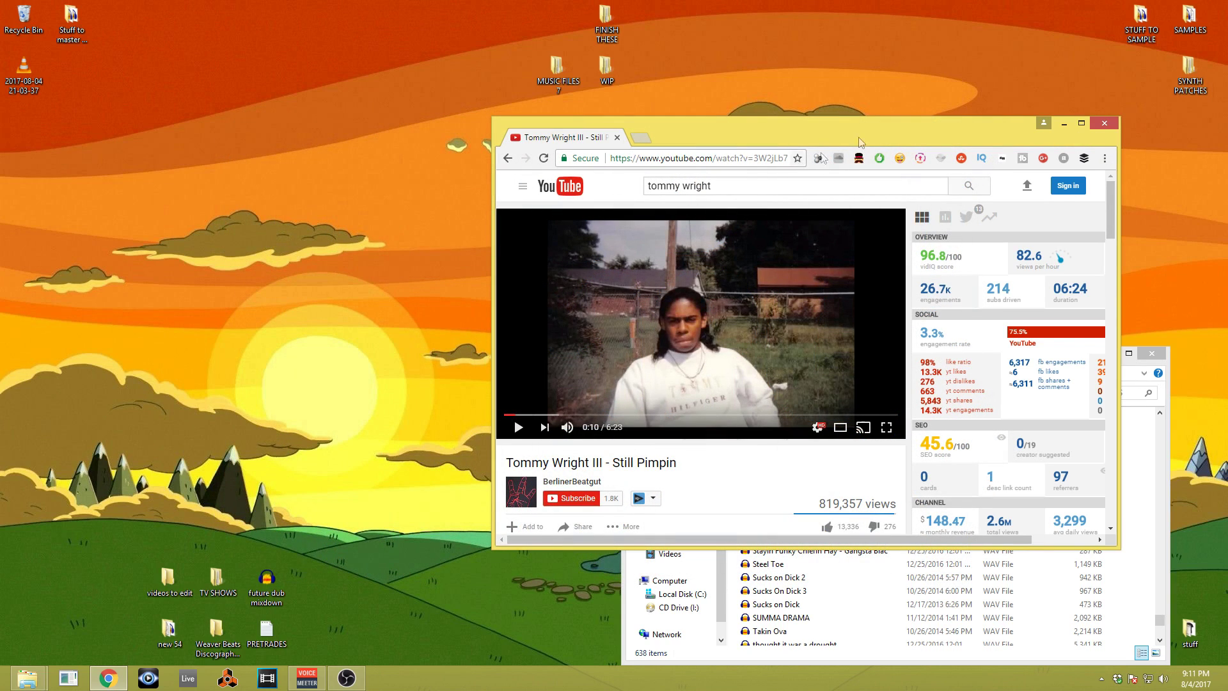
Minimize the browser window and close the MEMPHIS VOCALS and STUFF TO SAMPLE folder windows.
left_click(1064, 123)
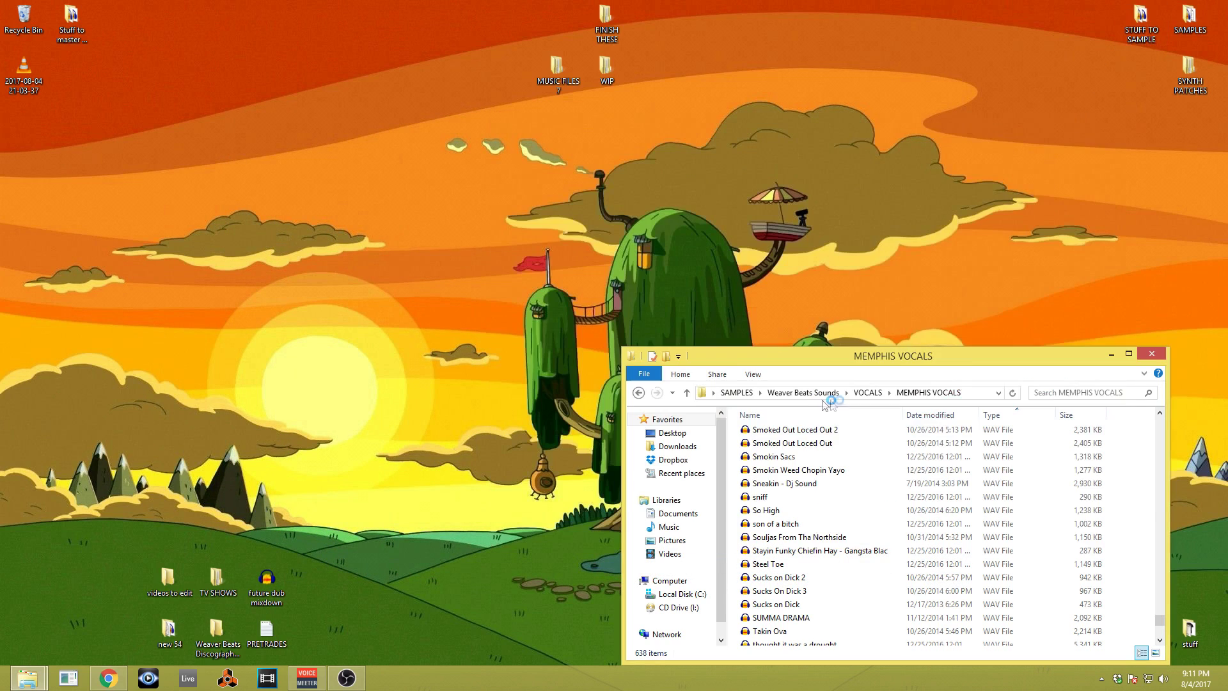
left_click(1152, 354)
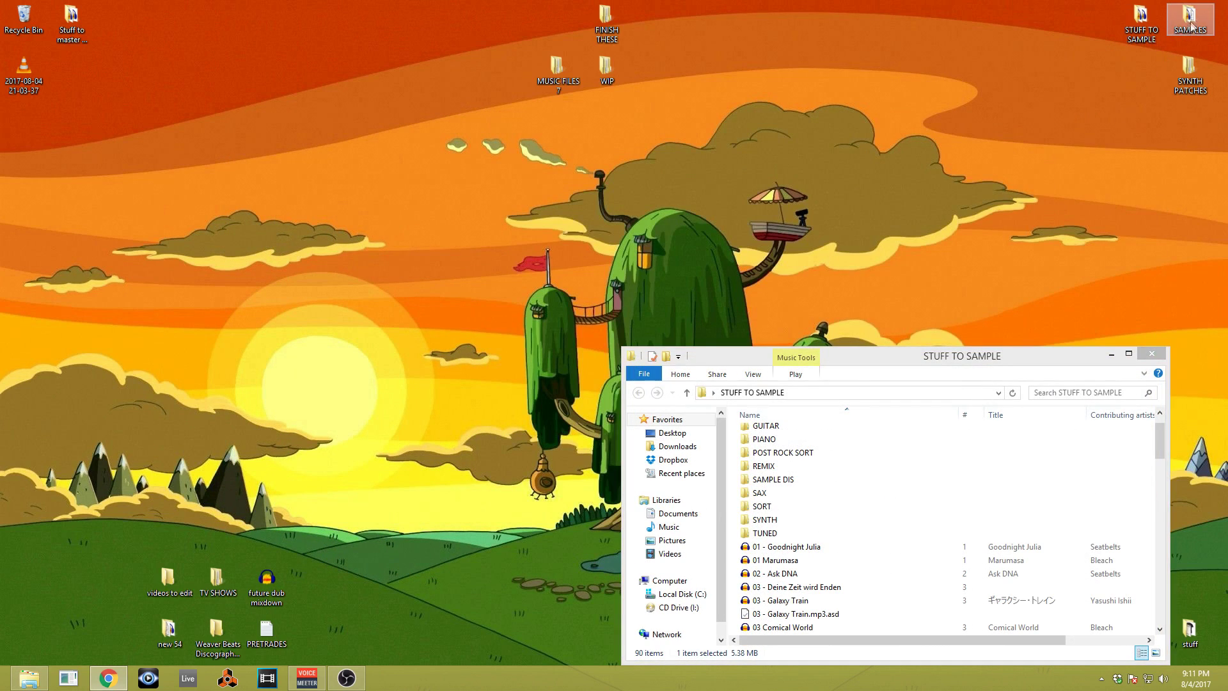
left_click(1152, 354)
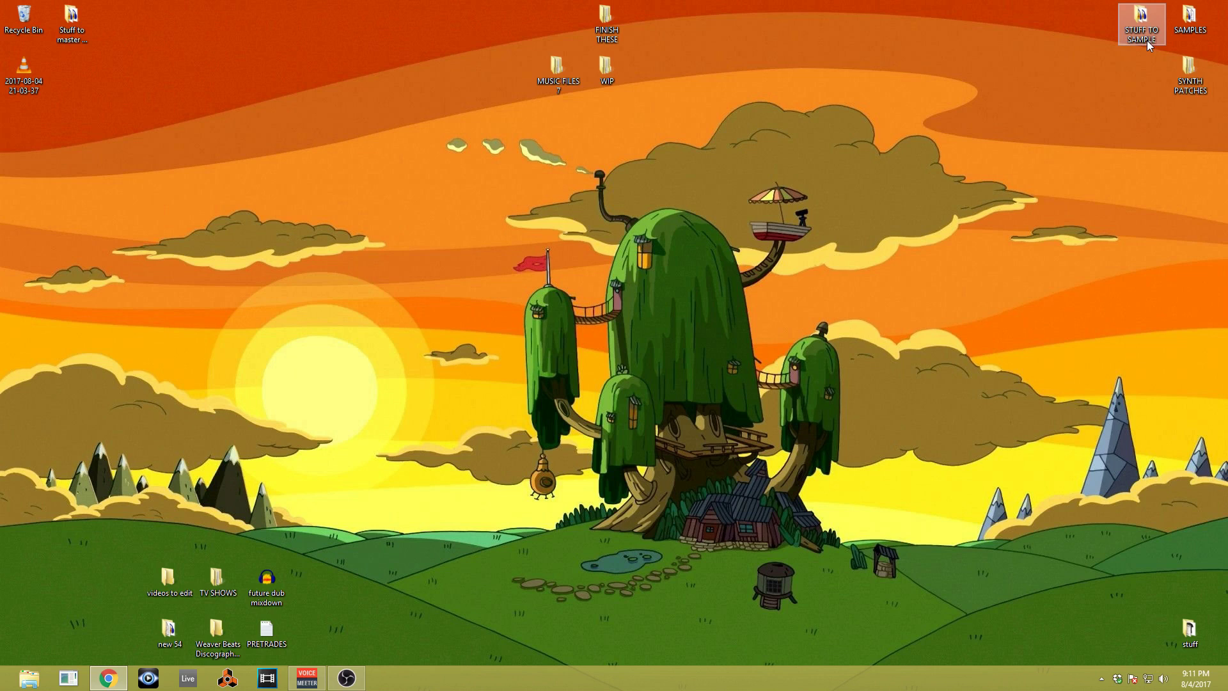
Reopen the STUFF TO SAMPLE folder to examine its subfolders, and close it again.
double_click(1146, 40)
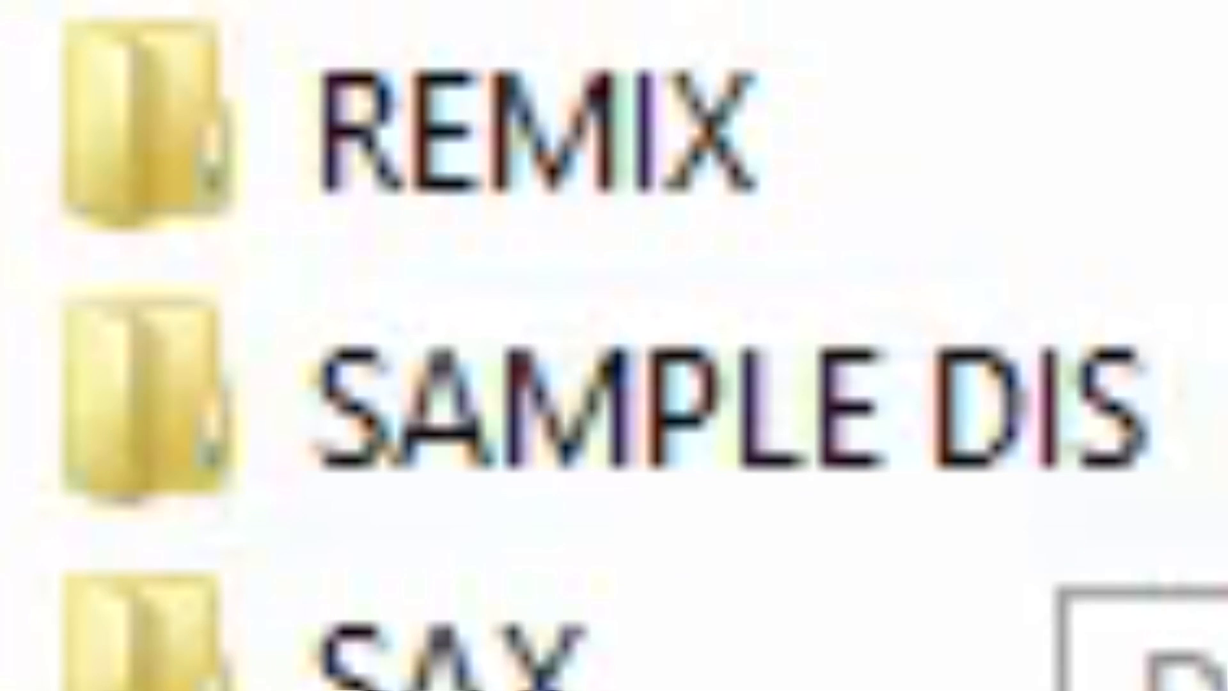
left_click(1152, 353)
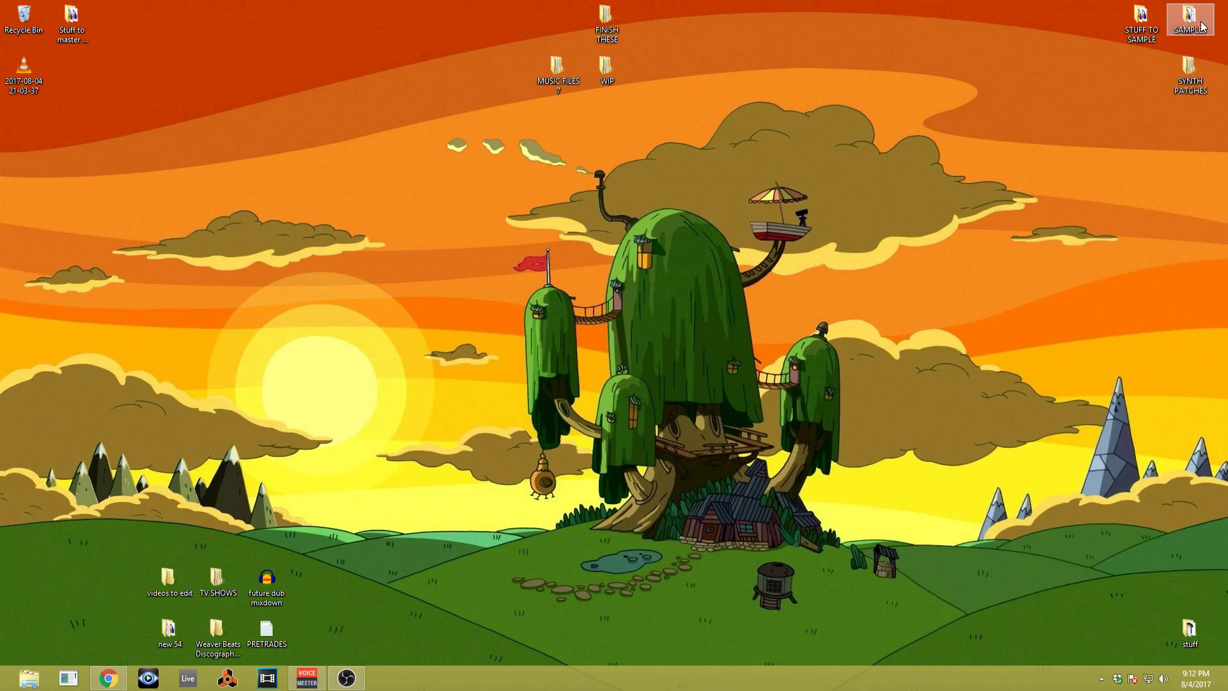
Open the SAMPLES folder on the desktop and go through Weaver Beats Sounds and VOCALS into MEMPHIS VOCALS.
double_click(1199, 23)
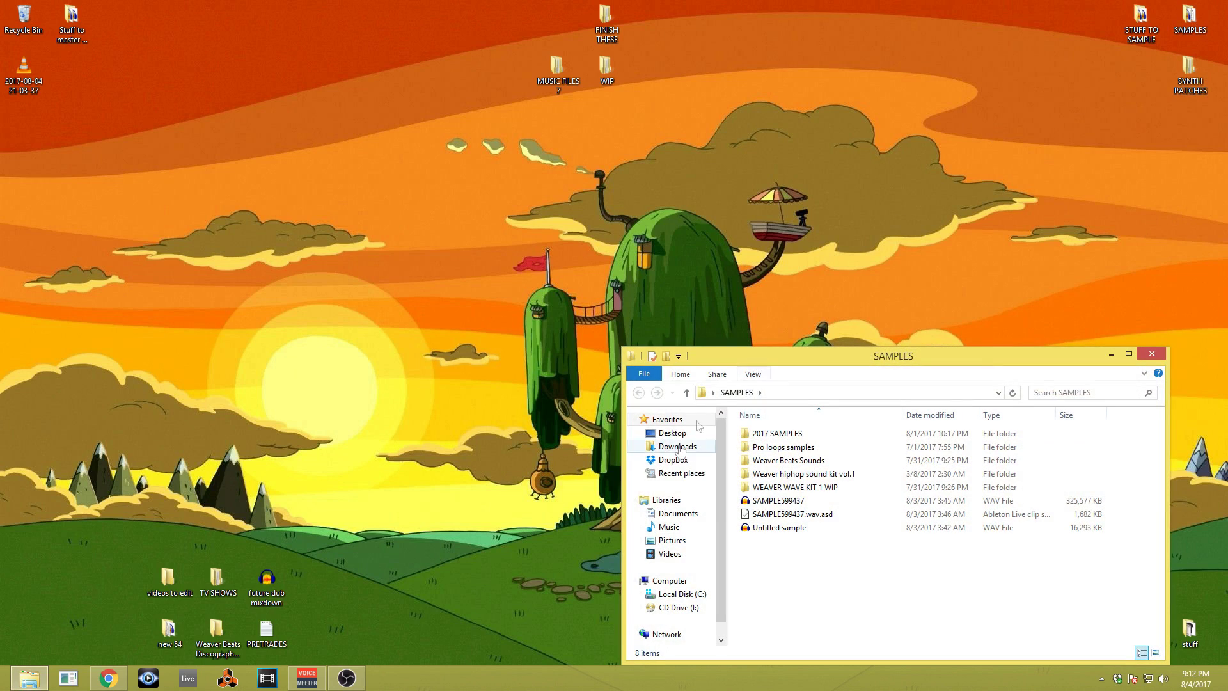
double_click(819, 461)
double_click(769, 568)
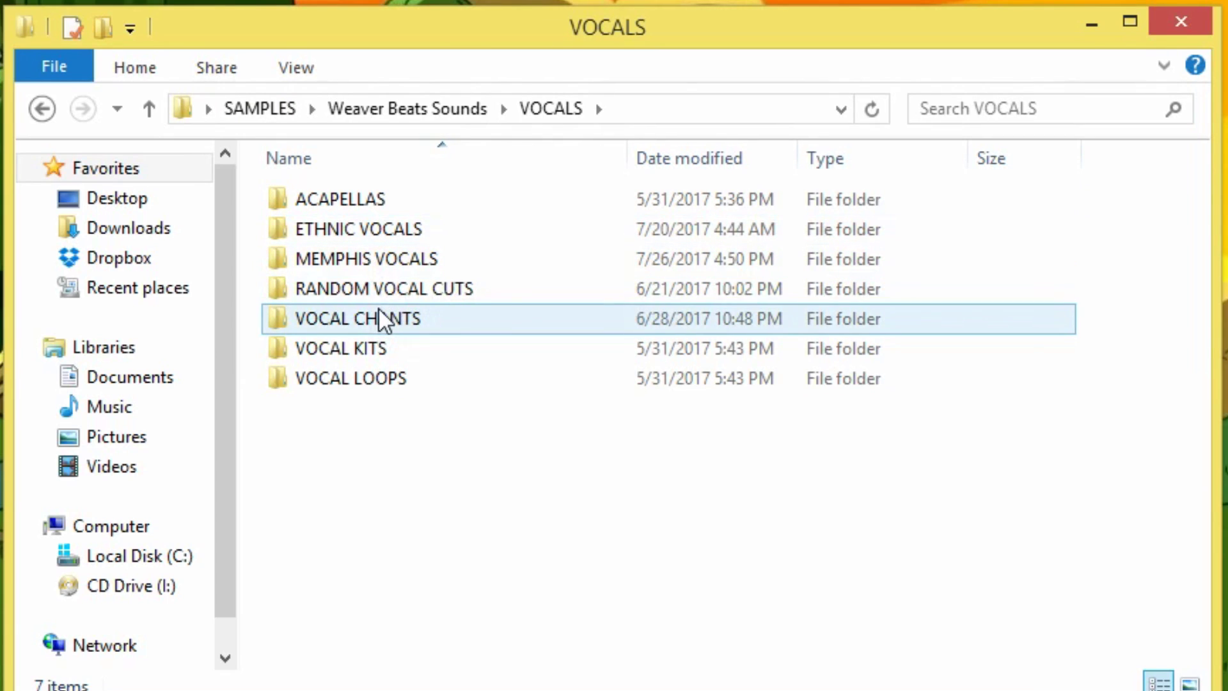
mouse_move(382, 318)
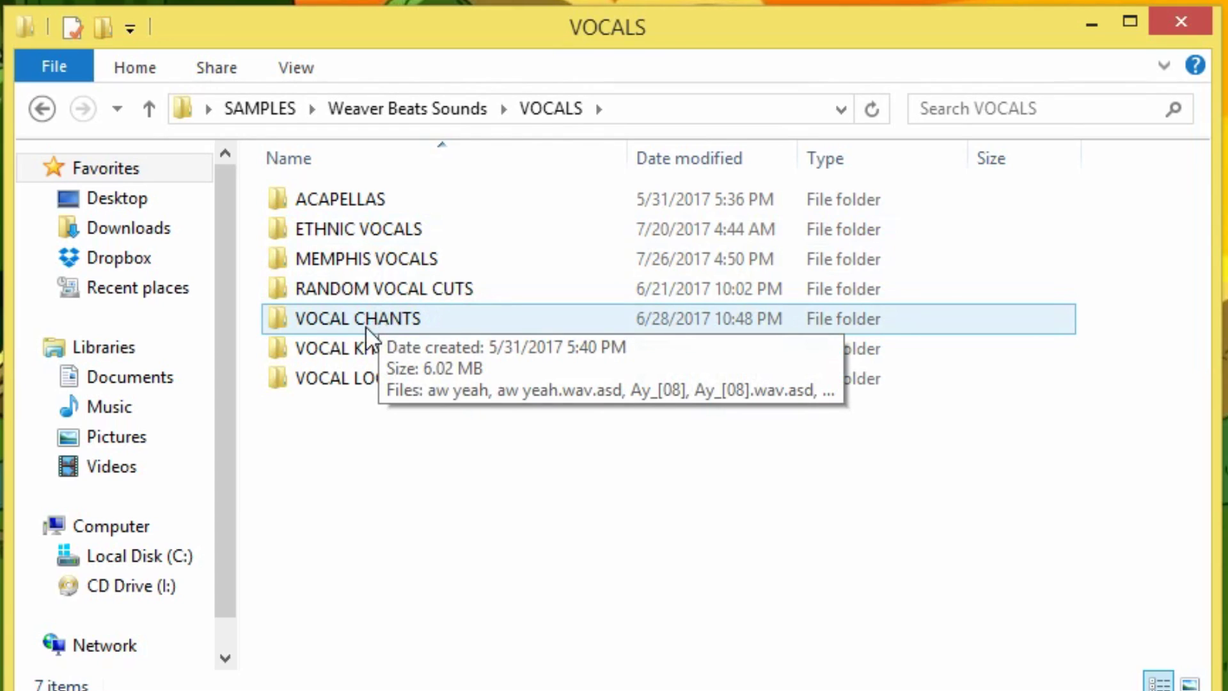
double_click(369, 258)
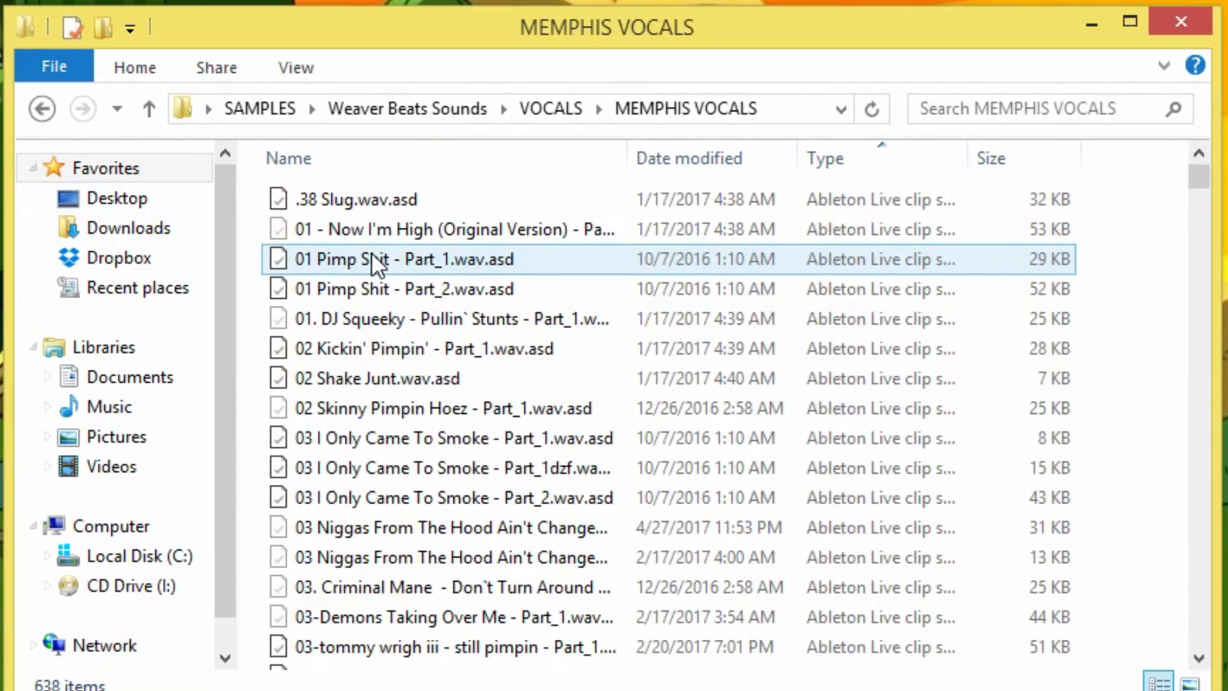
Look through the Ableton clip, MP3 and WAV files in the MEMPHIS VOCALS folder.
scroll(718, 416, "down", 17)
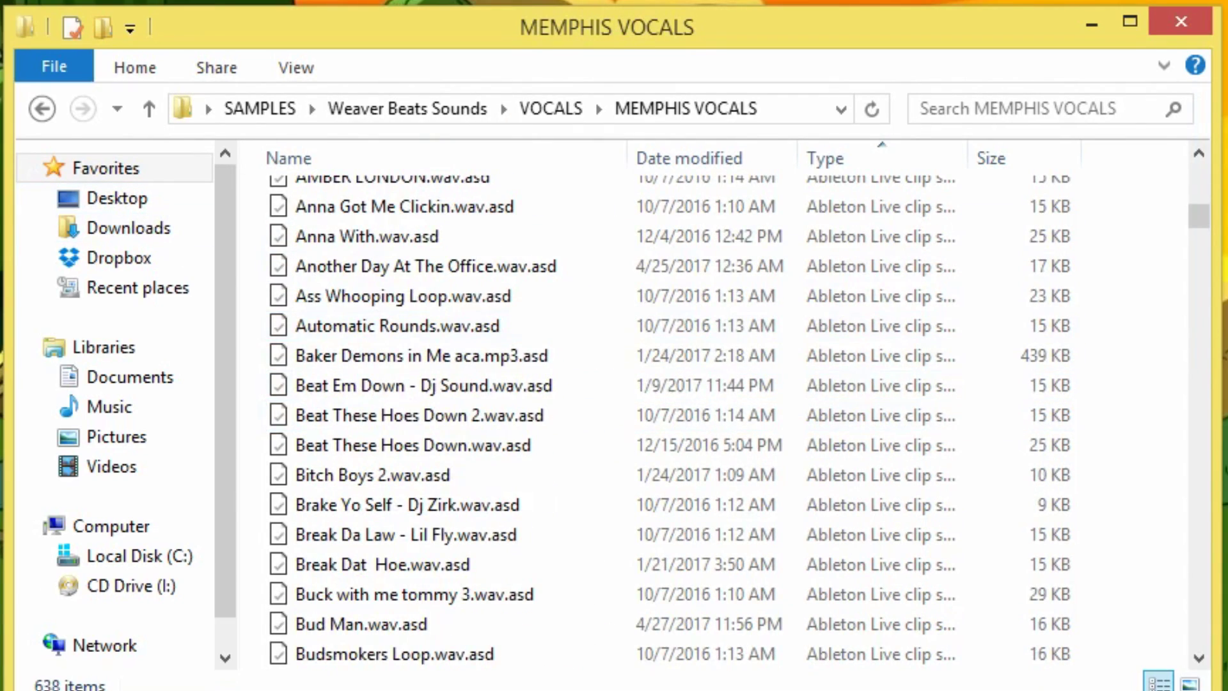
left_click_drag(1190, 217, 1193, 646)
left_click(921, 572)
scroll(920, 570, "up", 20)
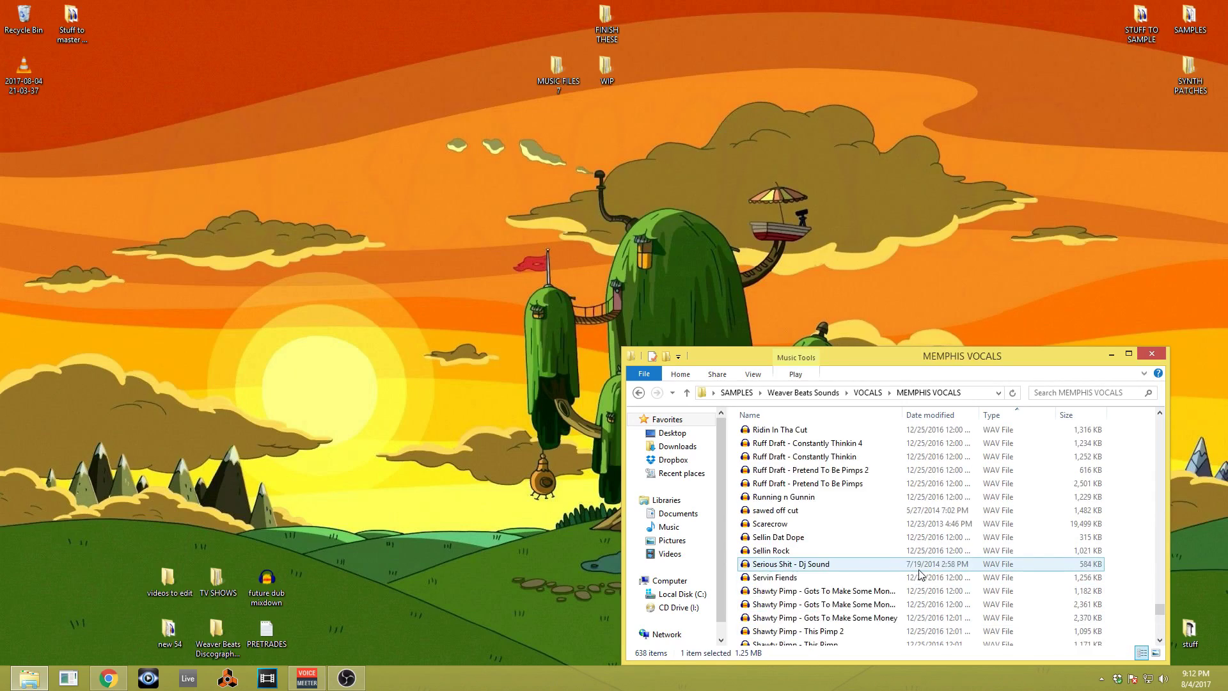
scroll(921, 574, "down", 20)
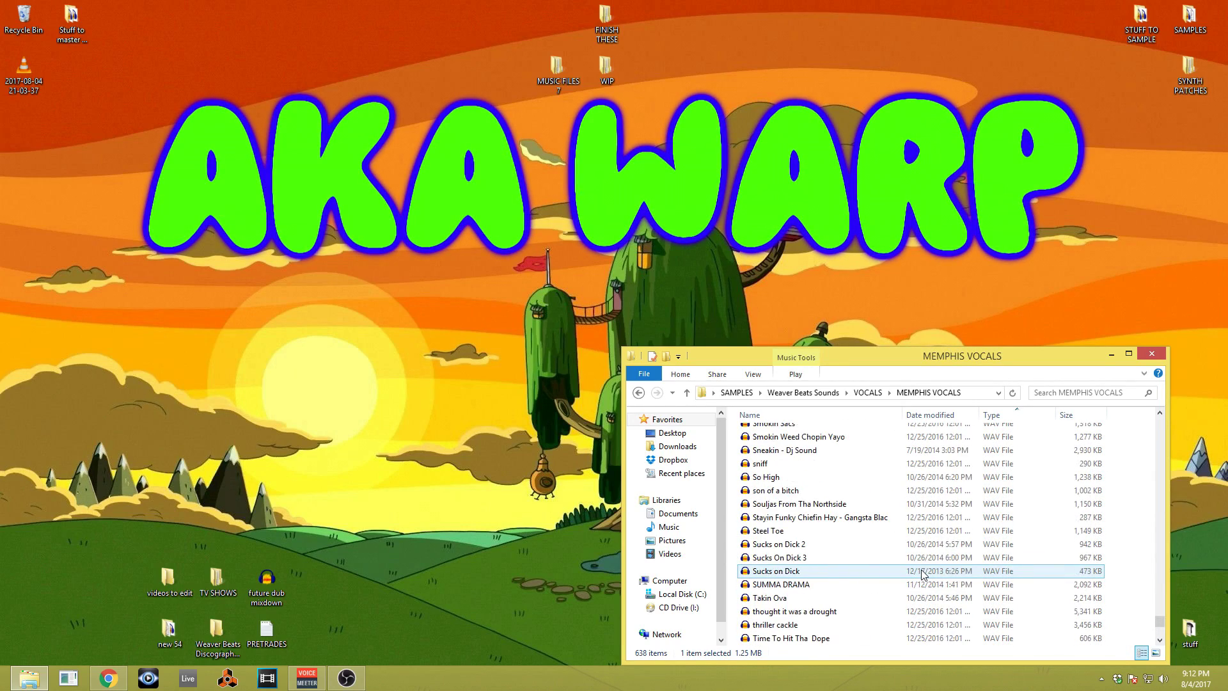
scroll(923, 574, "down", 4)
left_click(882, 570)
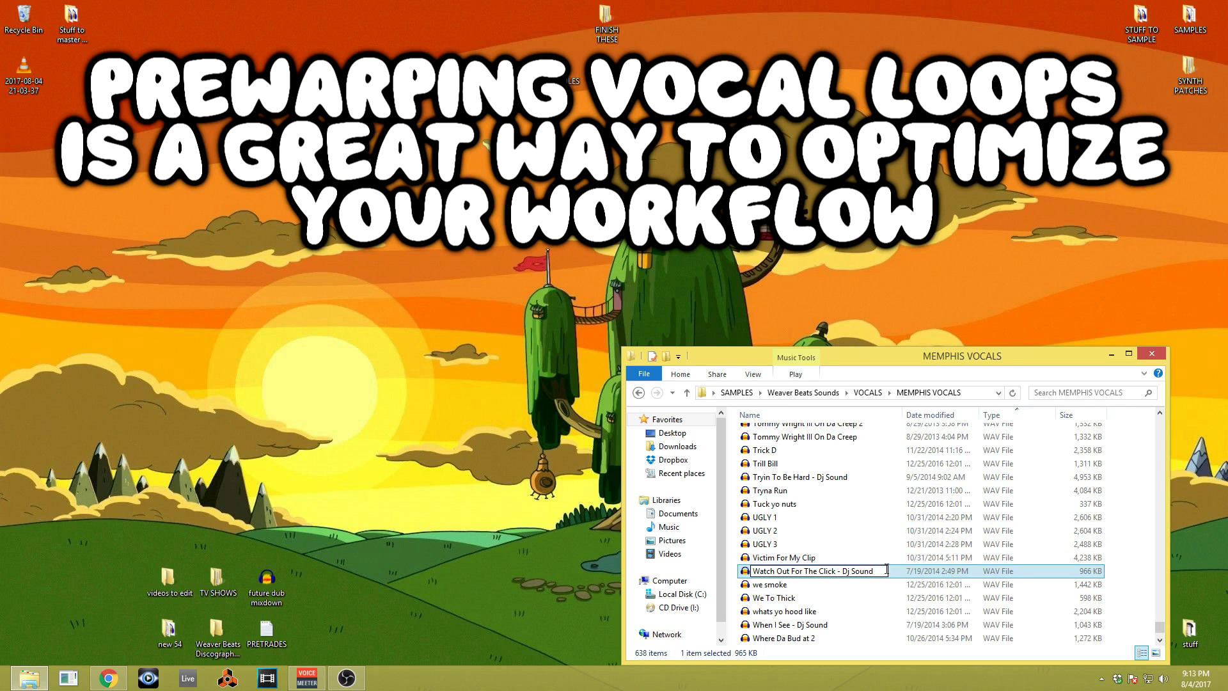
left_click(887, 518)
scroll(887, 525, "up", 10)
scroll(890, 538, "up", 20)
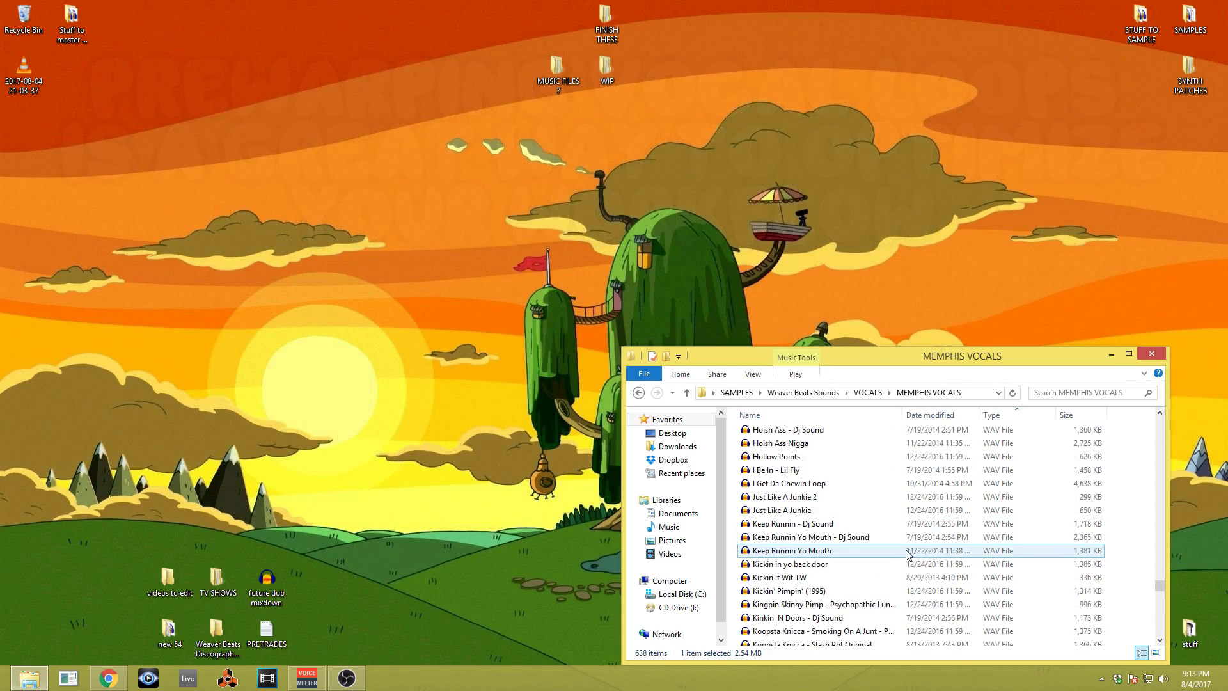
scroll(908, 554, "down", 1)
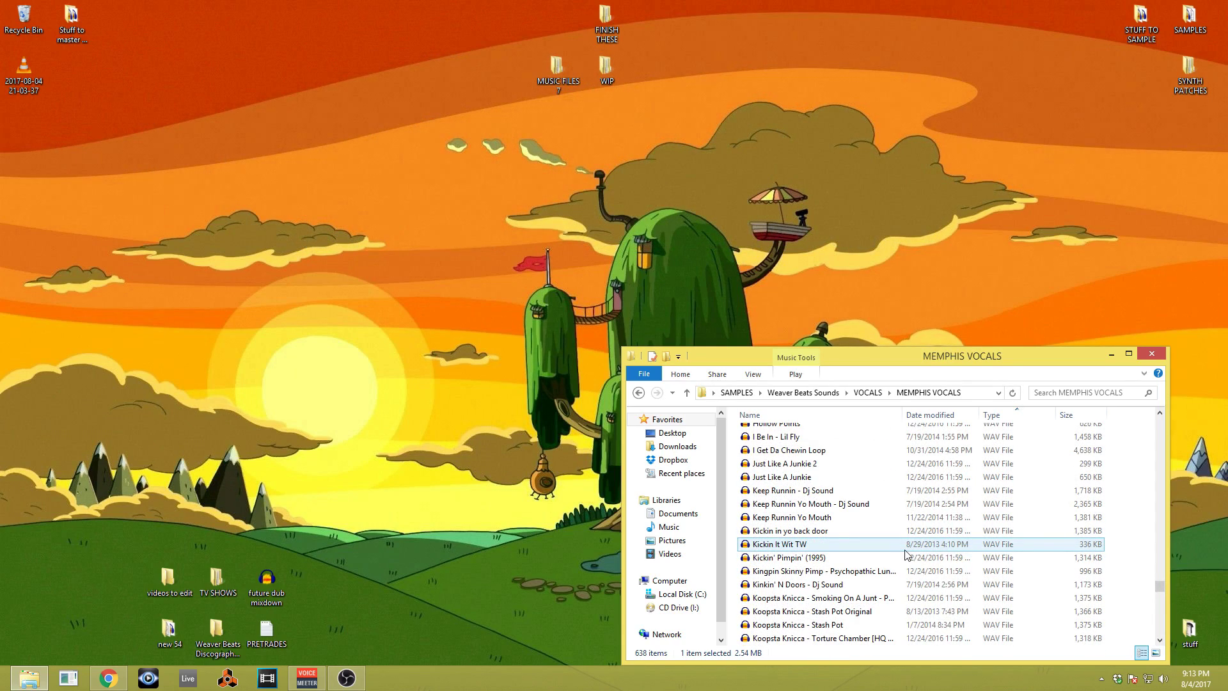
scroll(907, 554, "up", 20)
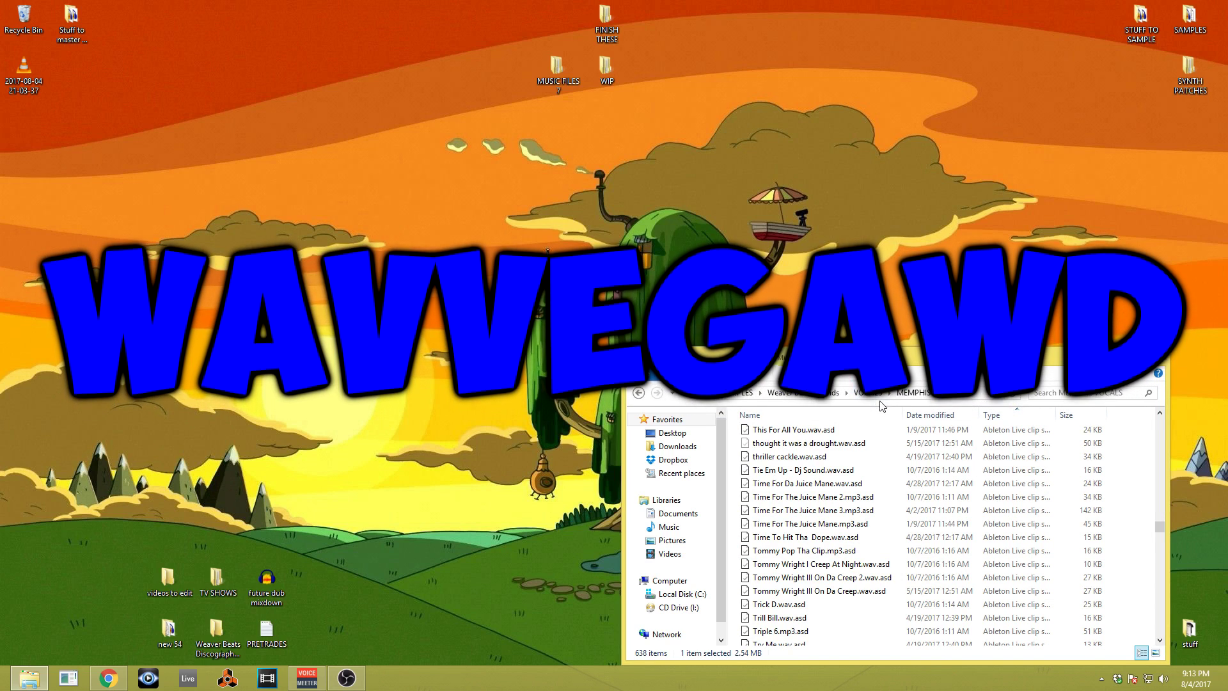
scroll(861, 444, "down", 15)
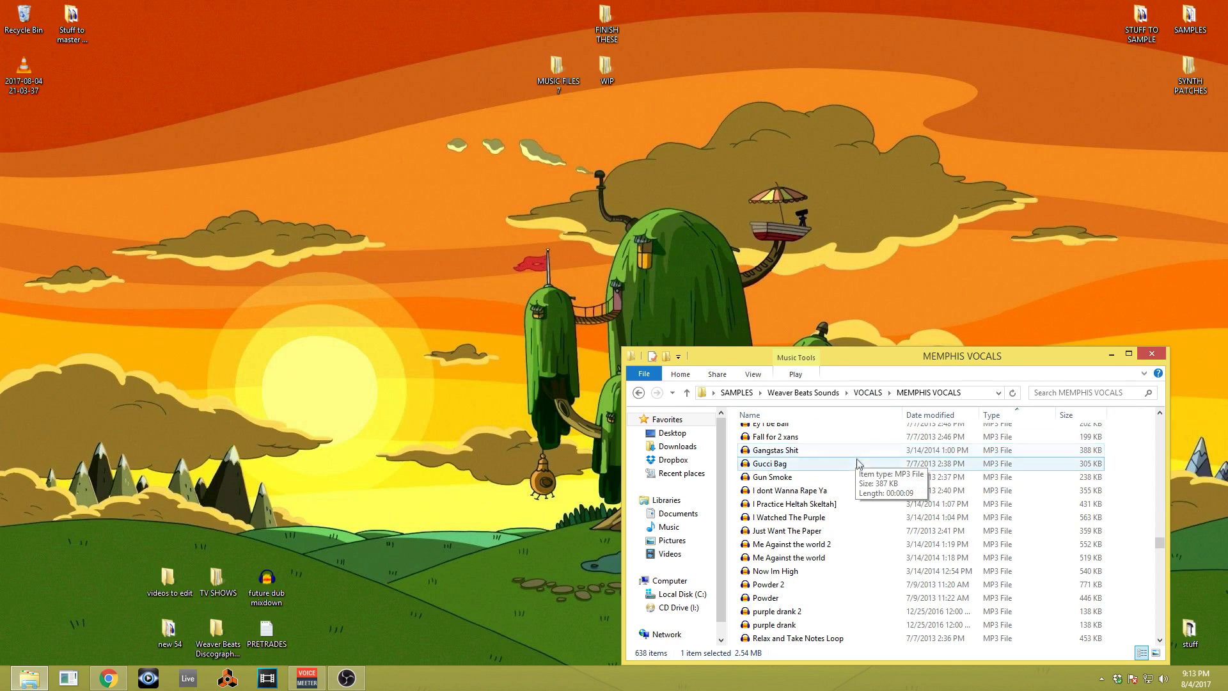
scroll(861, 498, "down", 5)
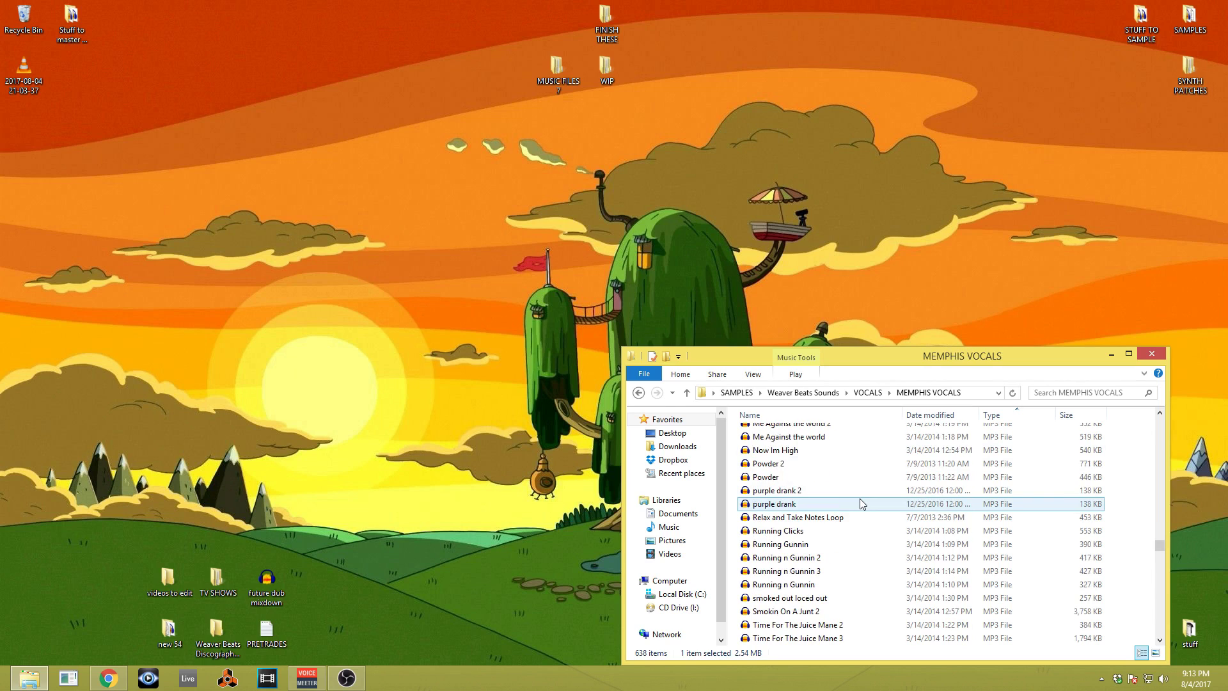
scroll(860, 504, "down", 6)
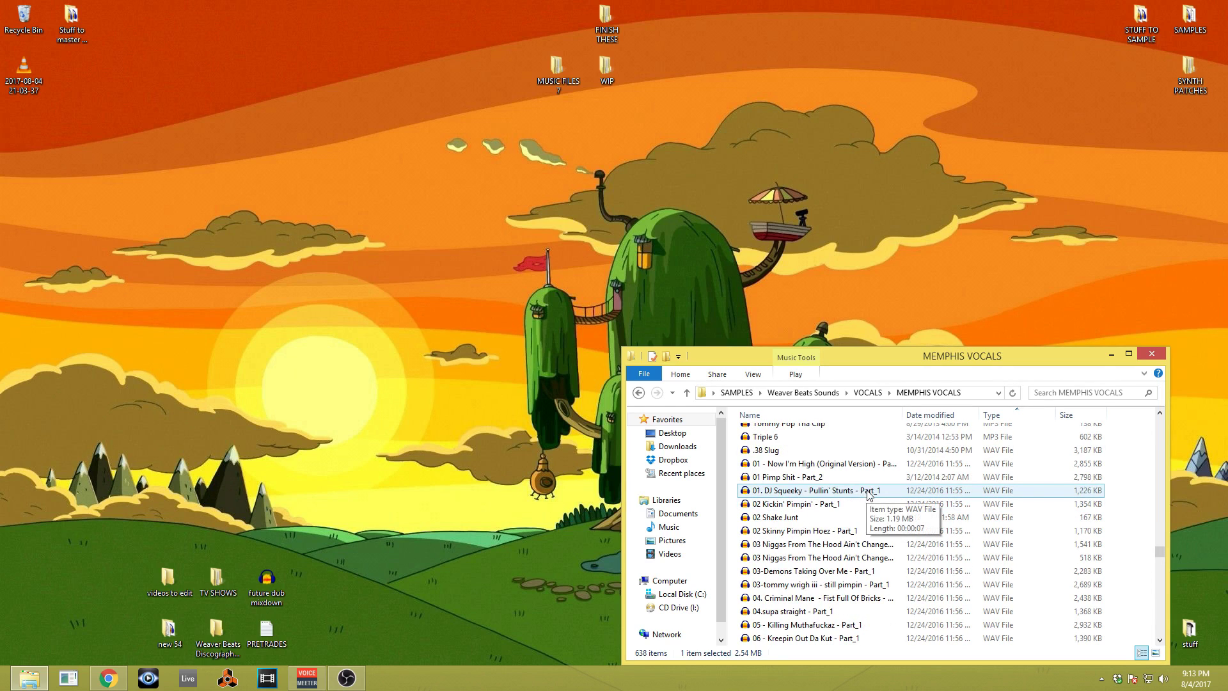
scroll(867, 492, "down", 15)
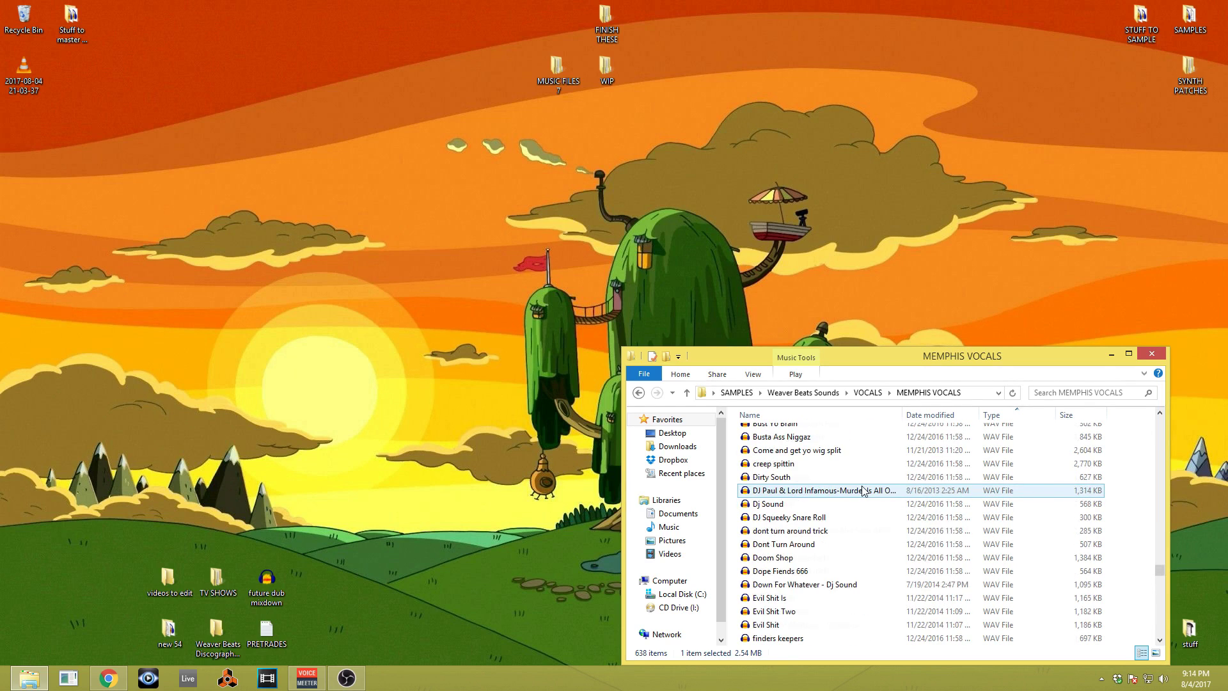
scroll(864, 491, "down", 15)
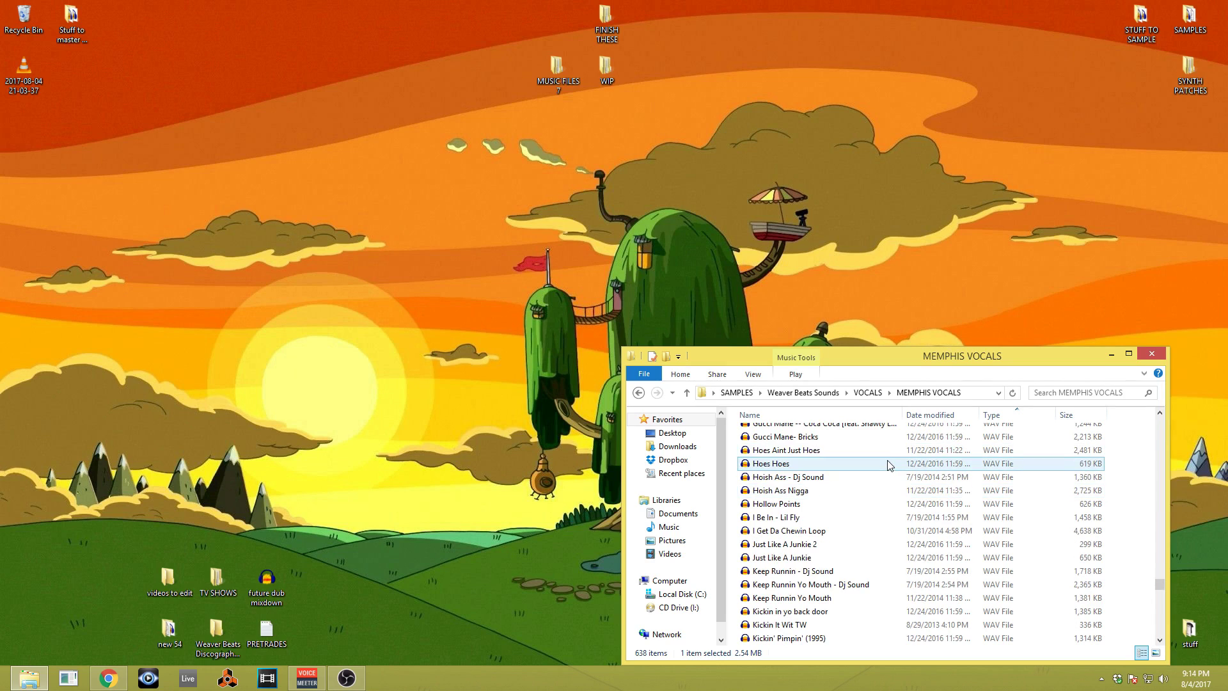
scroll(888, 460, "down", 3)
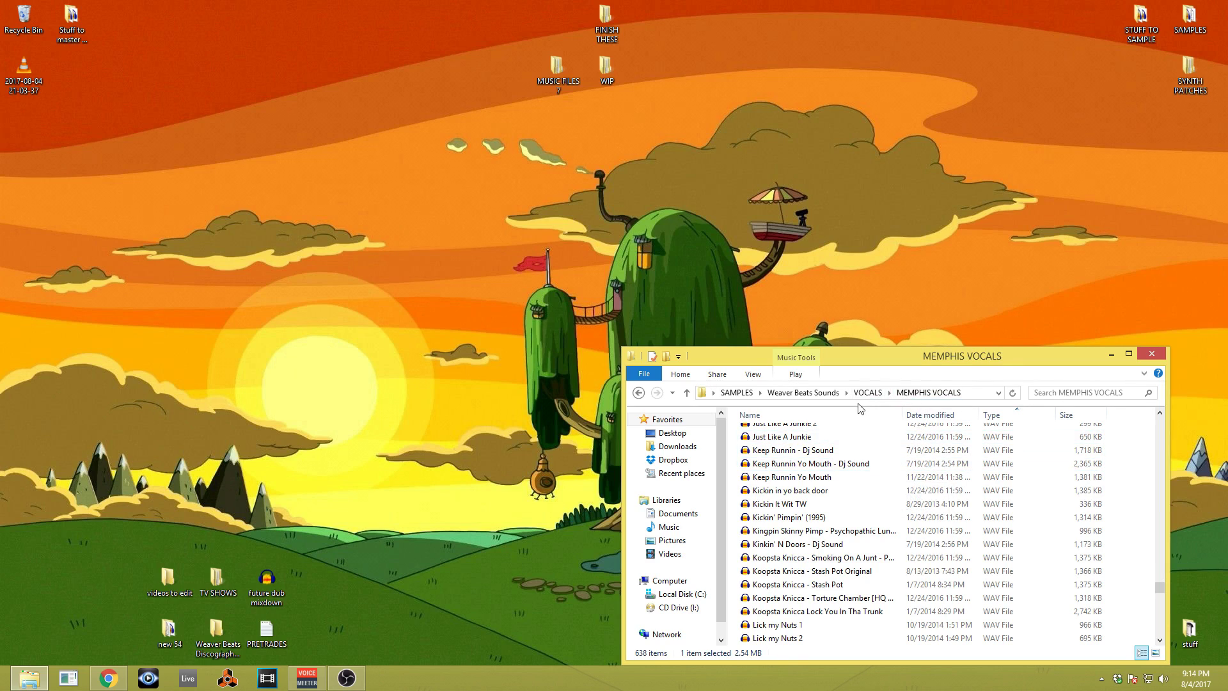
Launch Ableton Live and close the MEMPHIS VOCALS folder window.
mouse_move(866, 438)
mouse_move(96, 686)
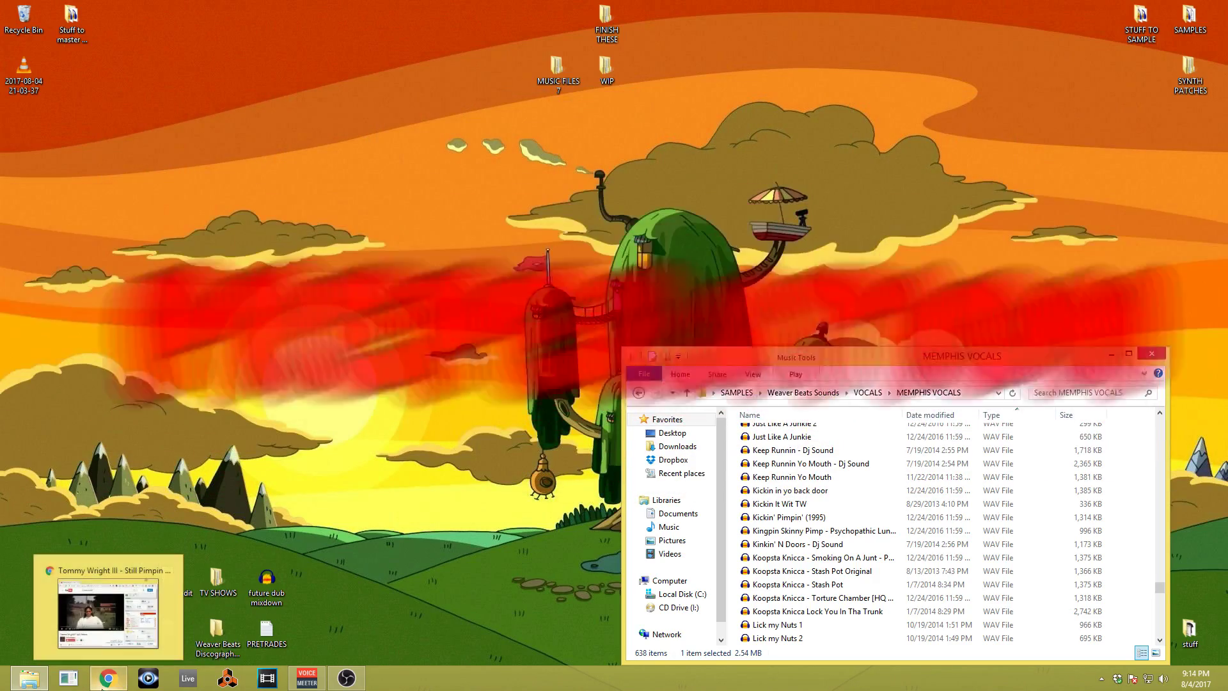
left_click(189, 678)
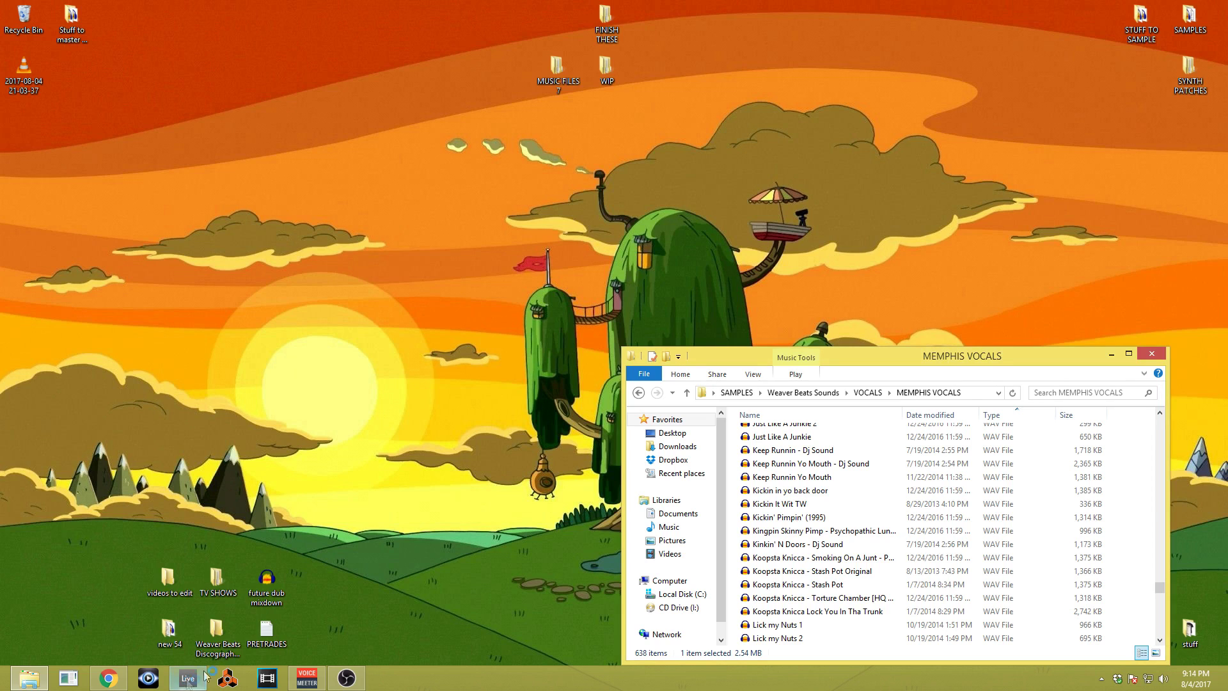
left_click(1152, 354)
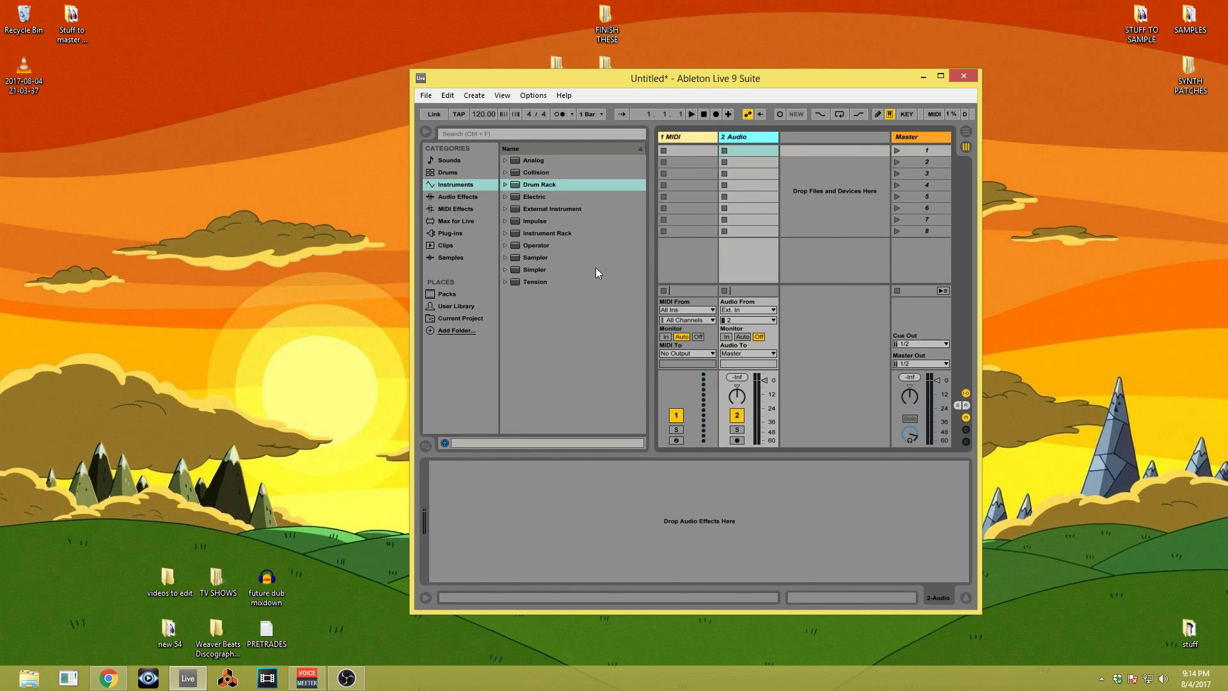
Load the iZotope Iris 2 plug-in onto the MIDI track.
left_click(449, 232)
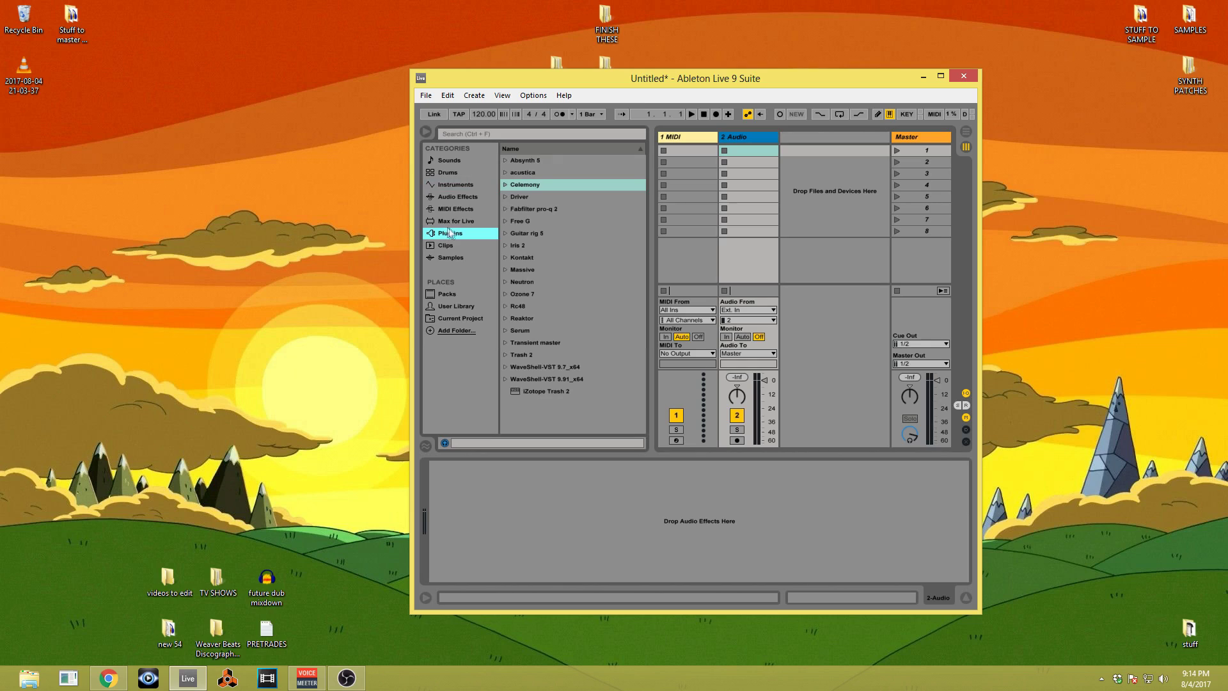
left_click(506, 246)
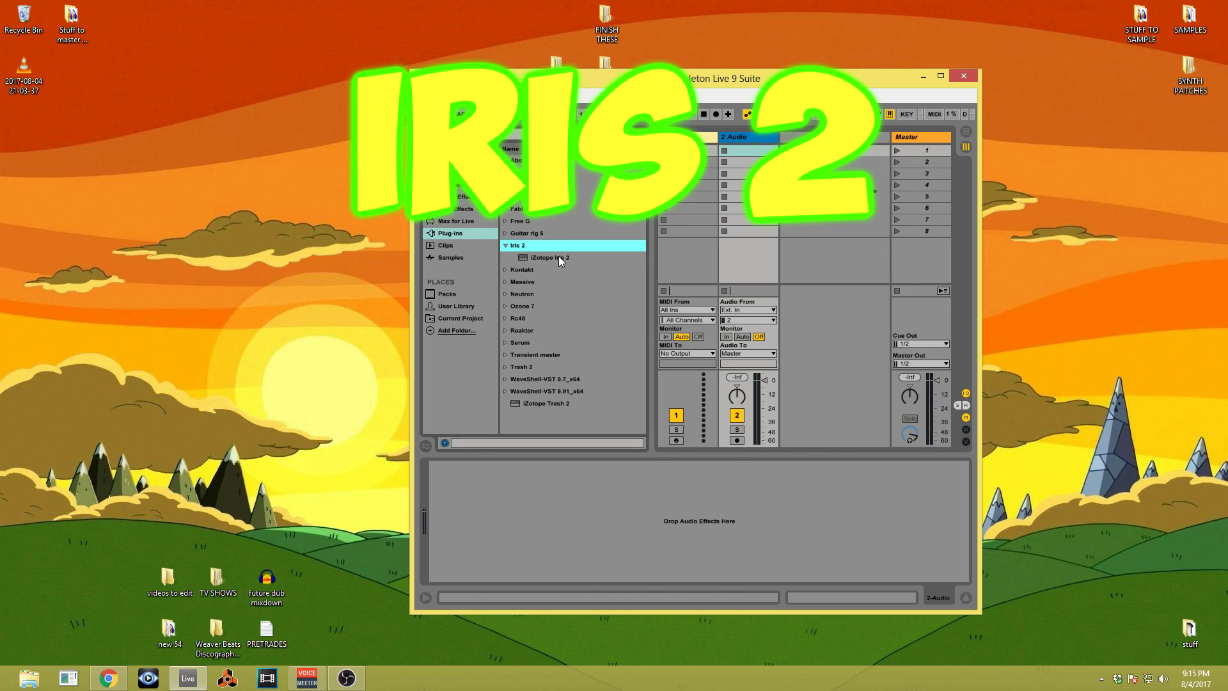
left_click_drag(559, 256, 702, 141)
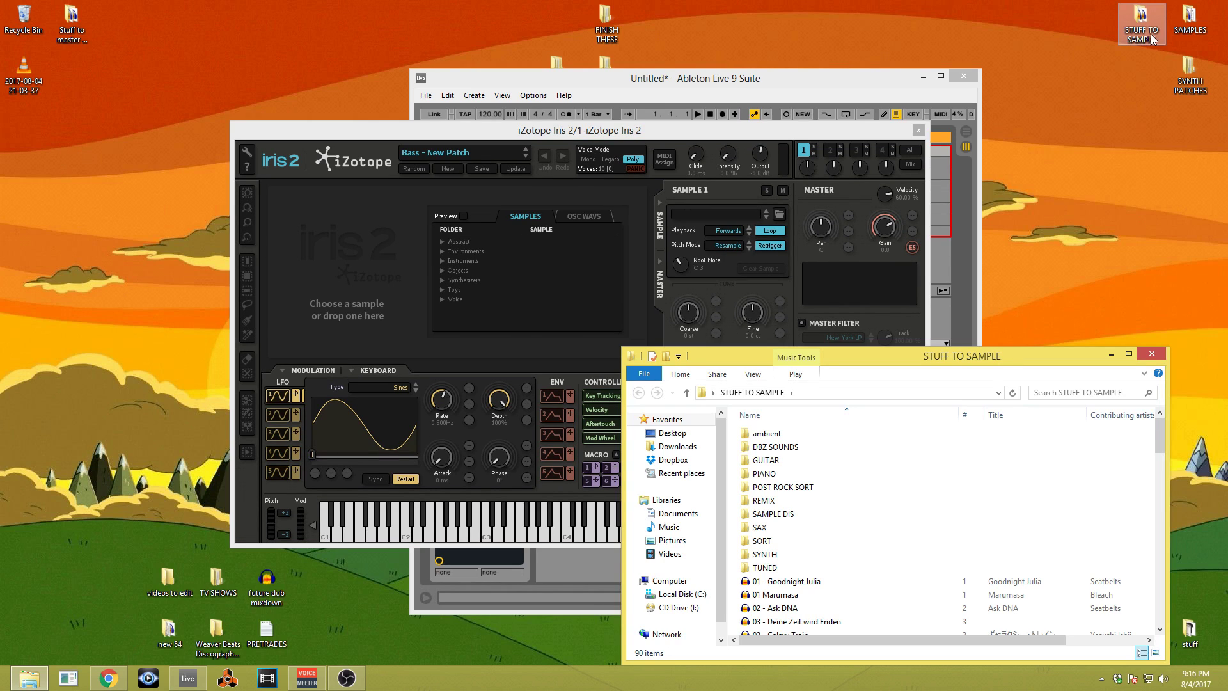
Look through the songs in the SAMPLE DIS subfolder and return to the STUFF TO SAMPLE folder.
double_click(787, 515)
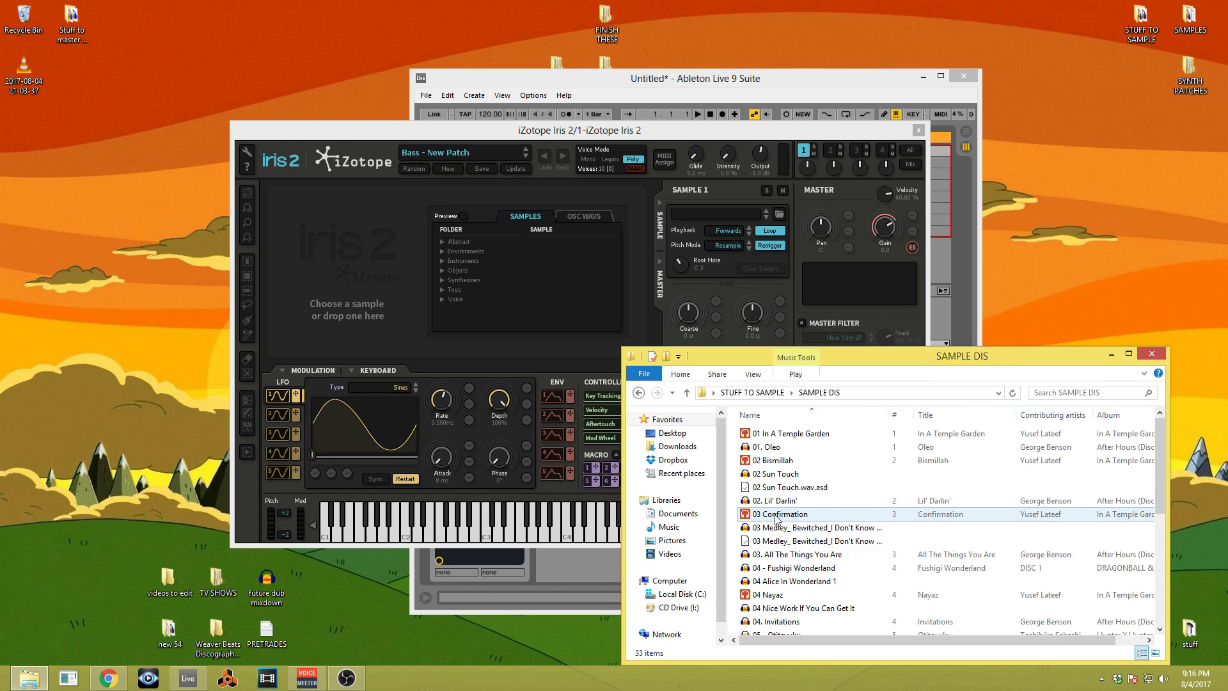
scroll(777, 518, "down", 6)
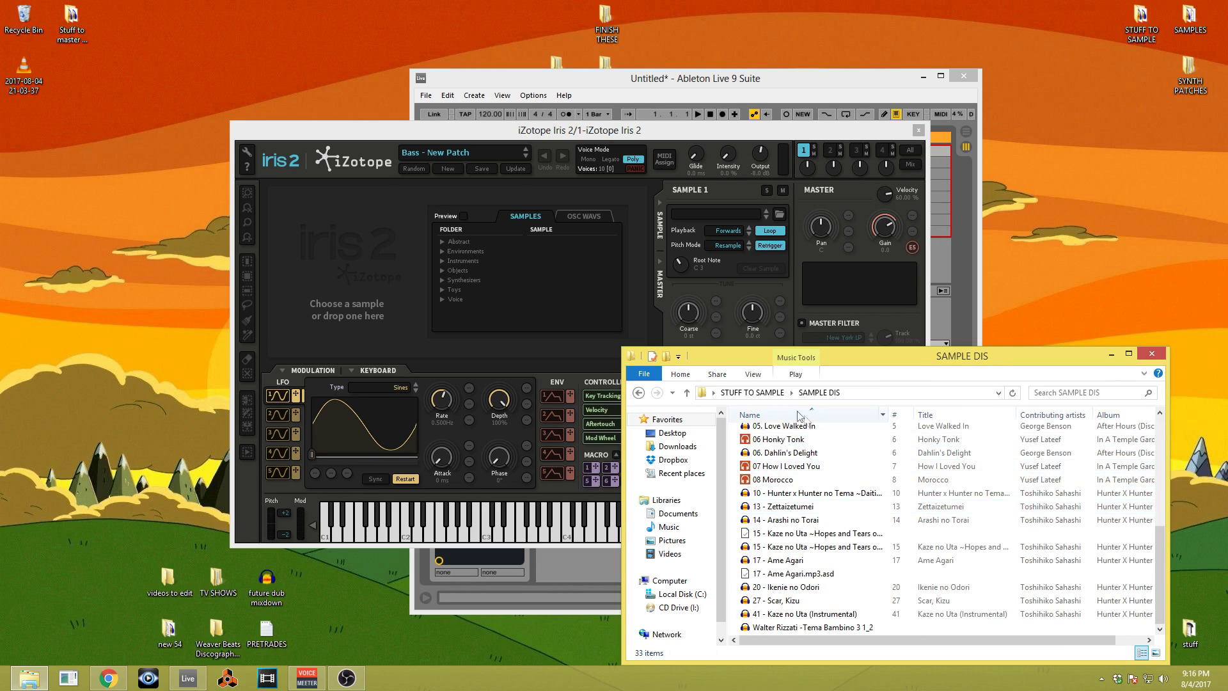
left_click(752, 393)
Find the audio file "Tyrone Davis chop 2" in STUFF TO SAMPLE and try to load it into Iris 2.
scroll(850, 506, "down", 20)
left_click(852, 509)
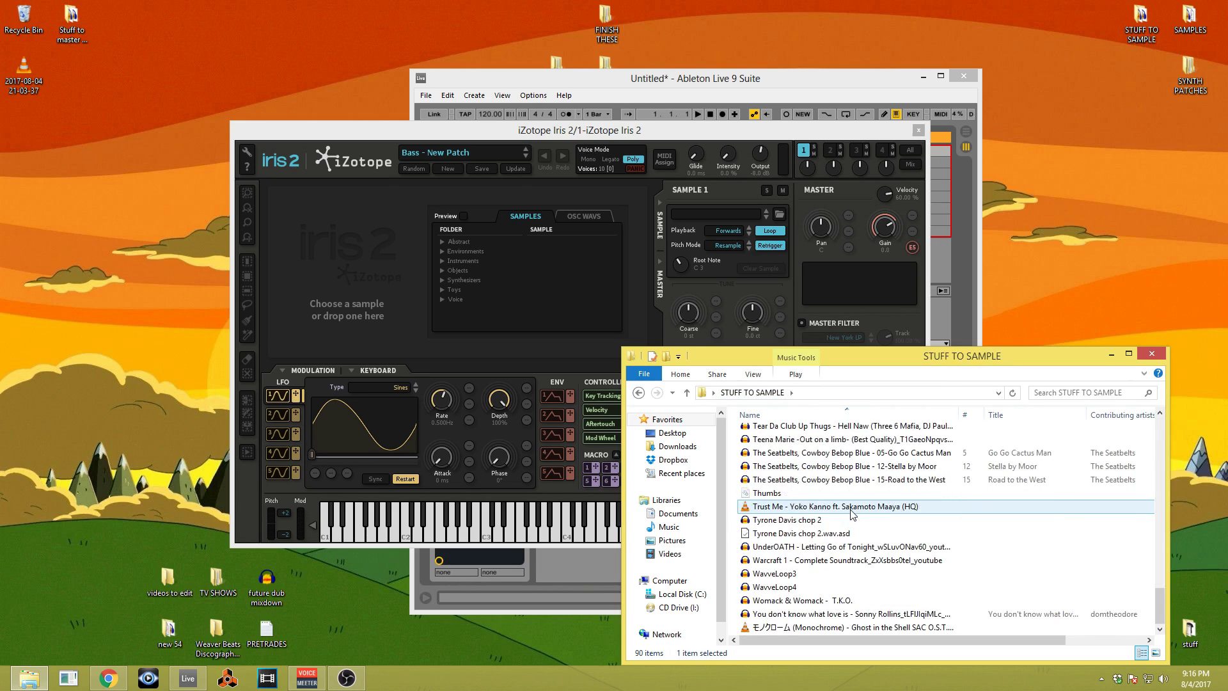
left_click(792, 520)
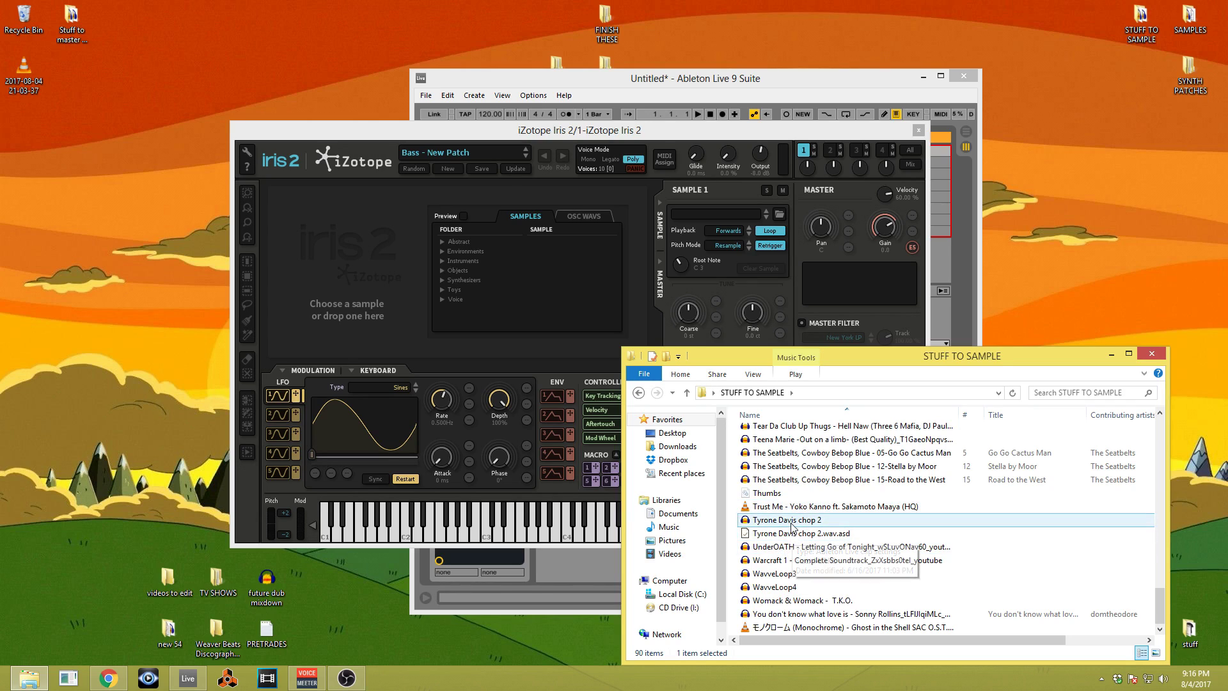
left_click_drag(792, 526, 828, 288)
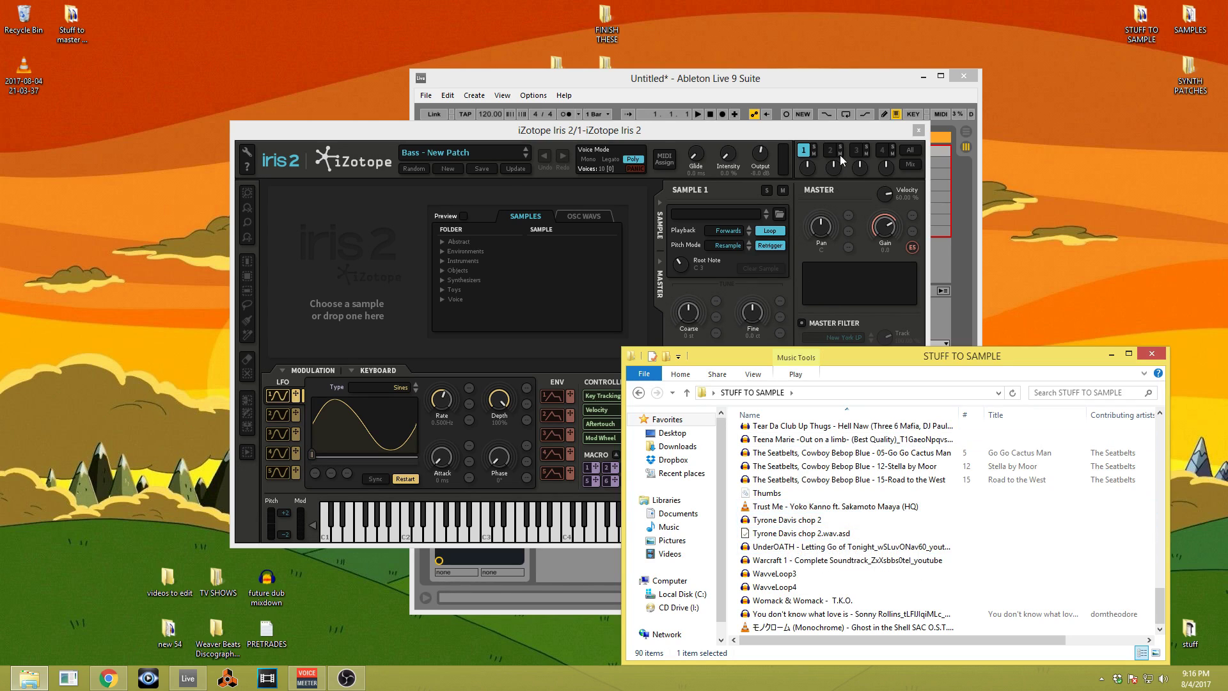
Close and reopen the Iris 2 plug-in window, and move the STUFF TO SAMPLE folder window clear of it.
left_click(919, 130)
left_click(855, 477)
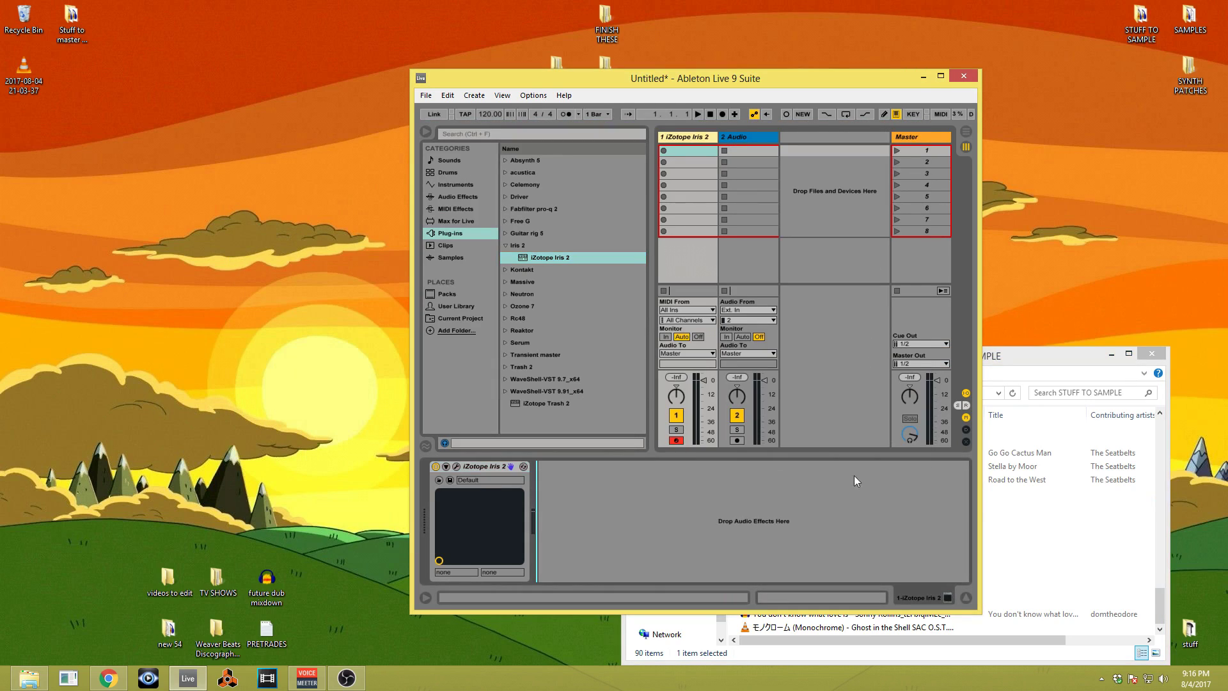
left_click(457, 467)
left_click(1076, 351)
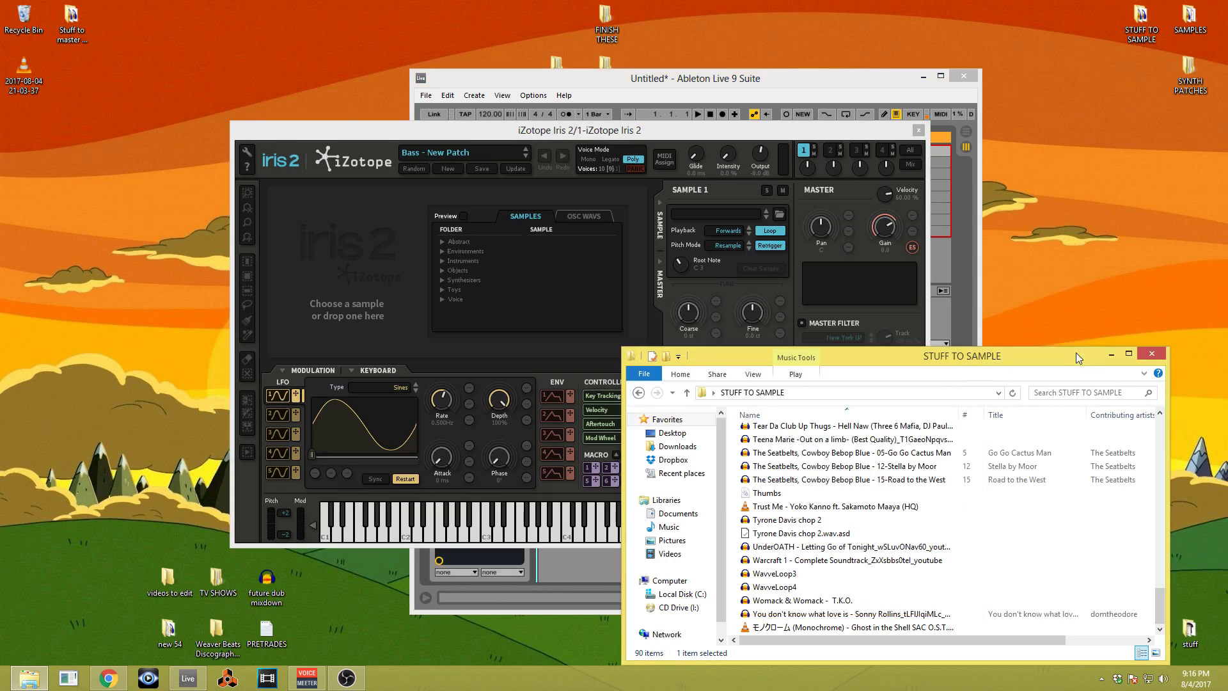
left_click_drag(1076, 352, 1155, 336)
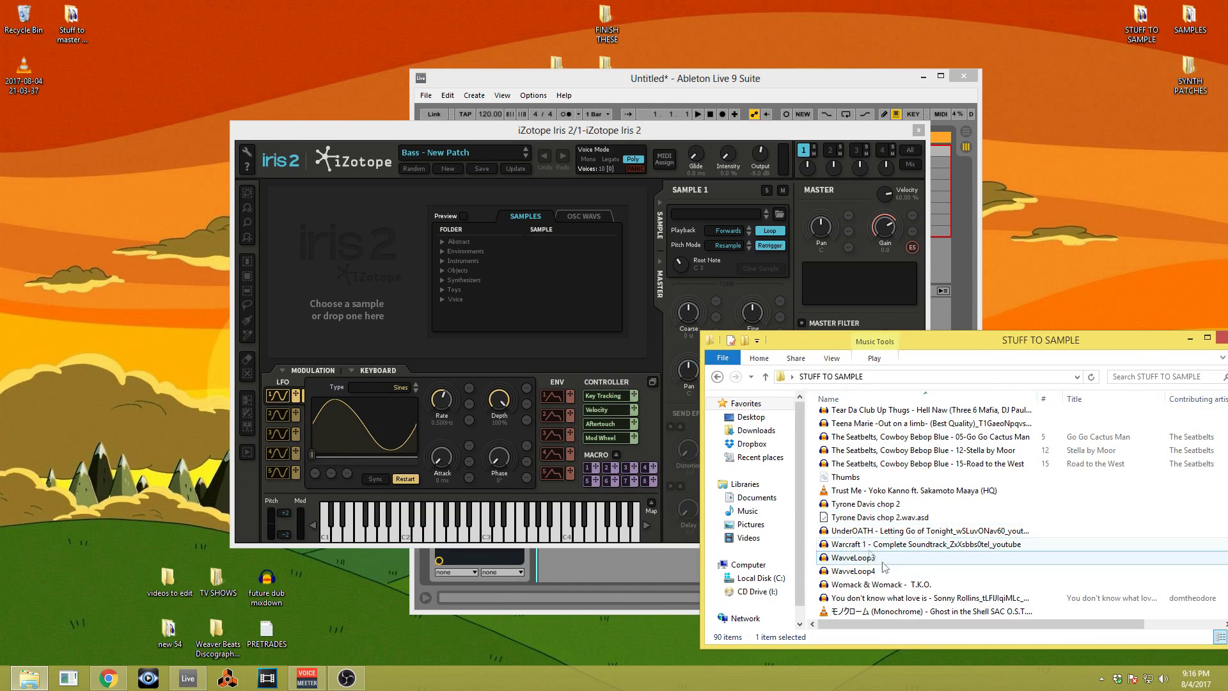
Load "Tyrone Davis chop 2" as Sample 1 in Iris 2 and reposition the plug-in window over Ableton Live.
left_click(862, 504)
left_click_drag(862, 505, 377, 256)
left_click(773, 164)
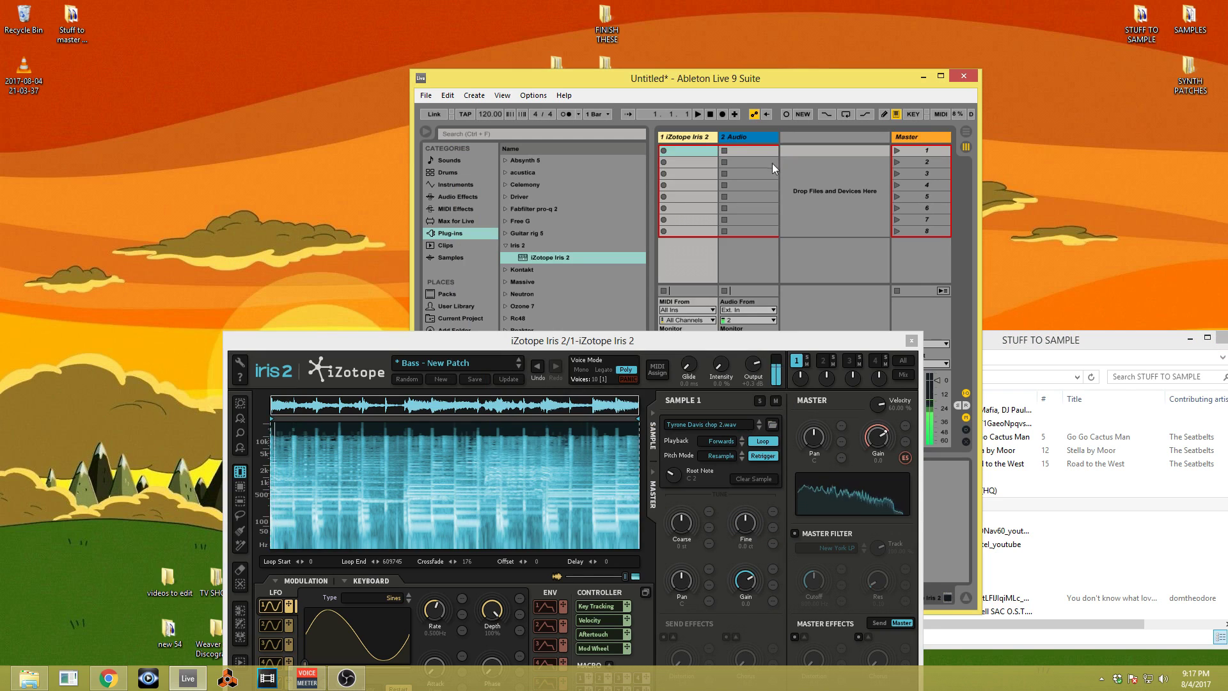
left_click_drag(777, 337, 796, 192)
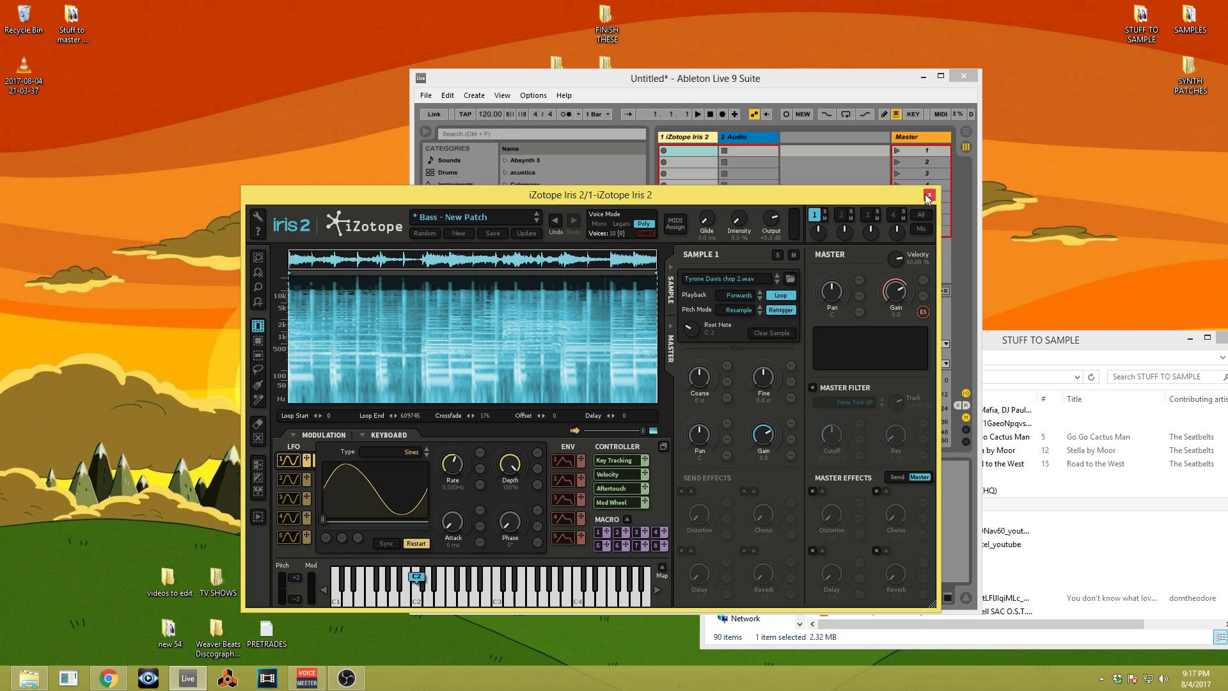
Set the Pitch Mode of Sample 1 to Radius RT and dismiss the information dialog.
left_click(739, 309)
left_click(735, 331)
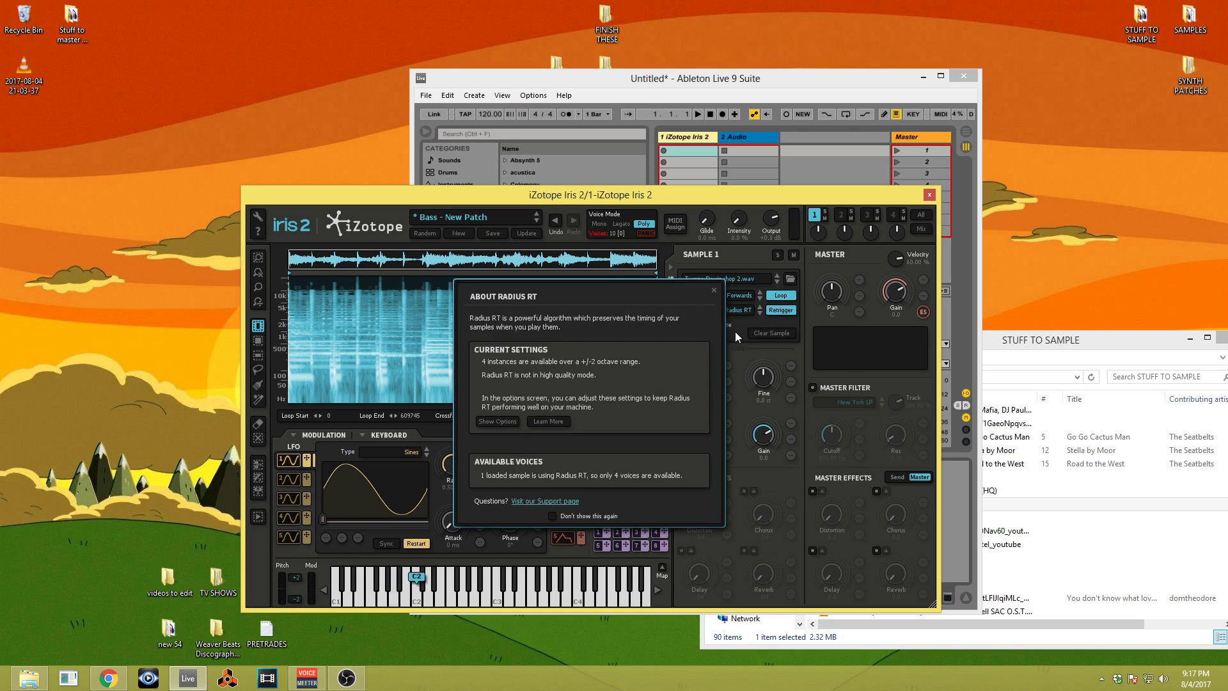
left_click(714, 290)
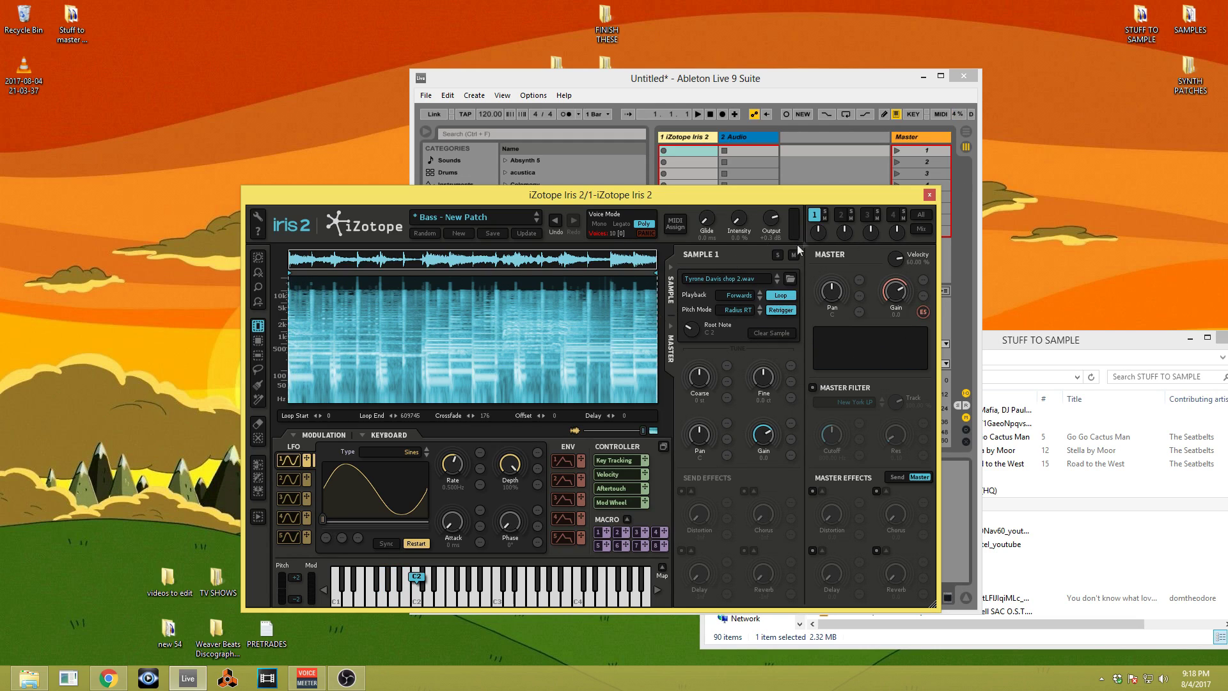
Move the Iris 2 window clear of Live's transport controls and tap in a project tempo of 132.51 BPM.
left_click_drag(841, 195, 810, 262)
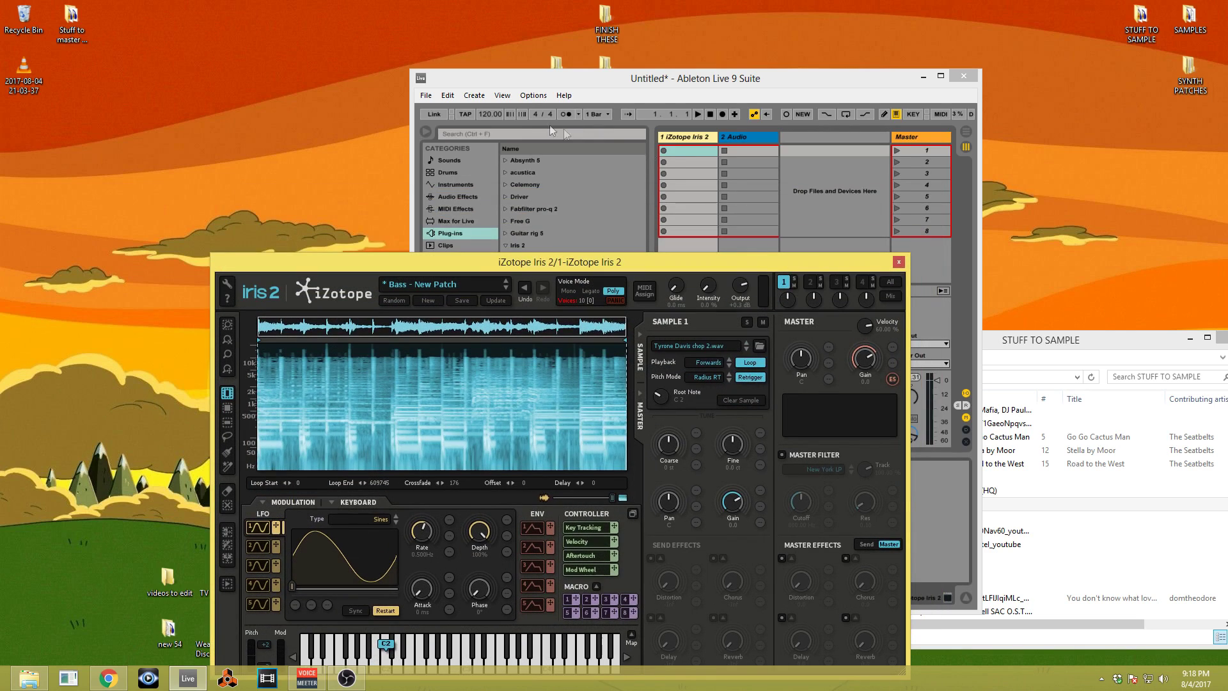
left_click(464, 116)
left_click(463, 116)
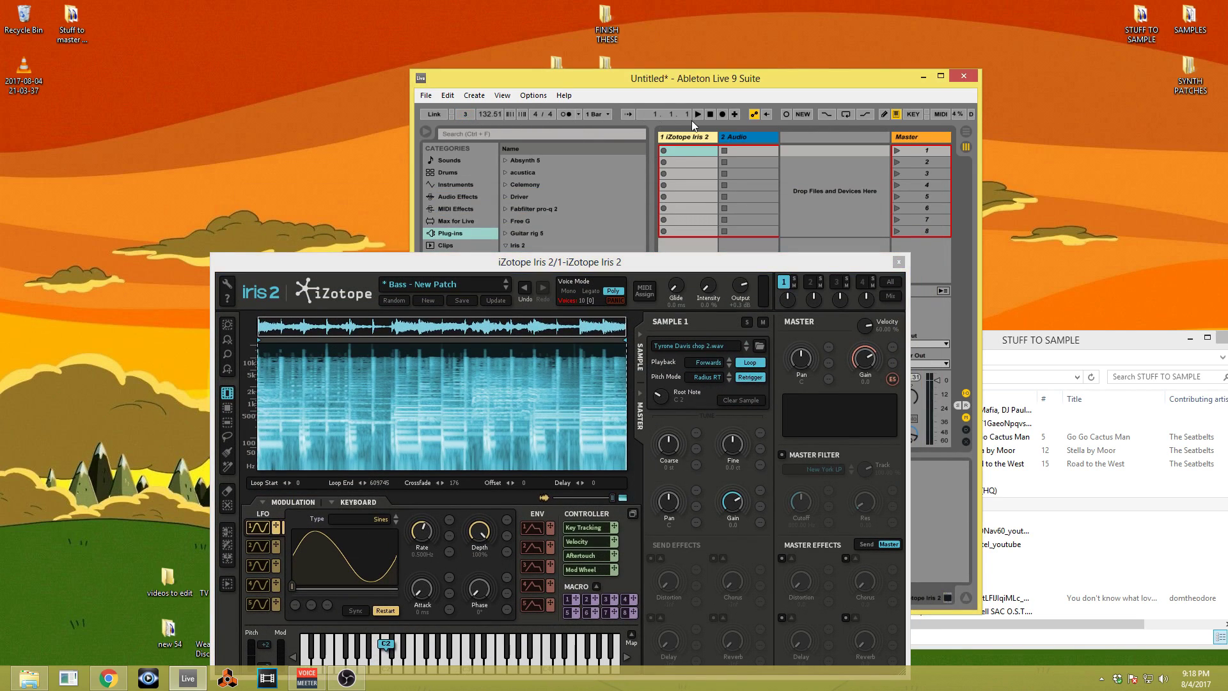
Record a four-bar C1 note clip on the iZotope Iris 2 track in Arrangement View and close the plug-in window.
key("Tab")
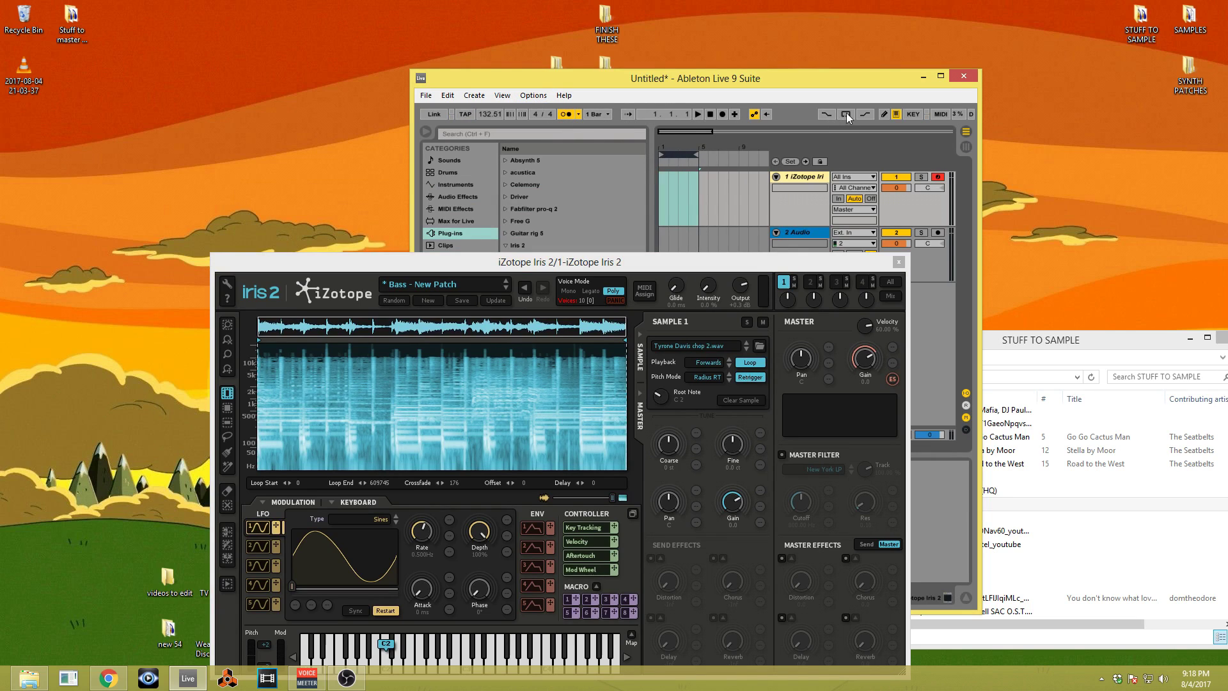
left_click(721, 118)
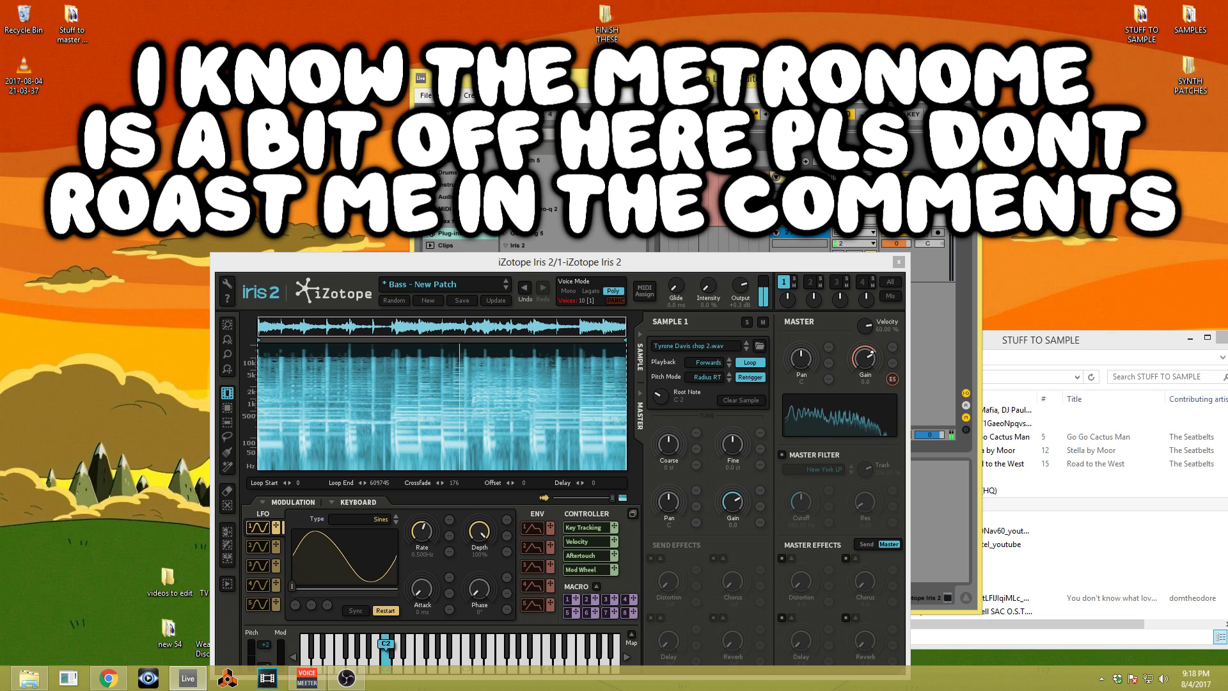
key("space")
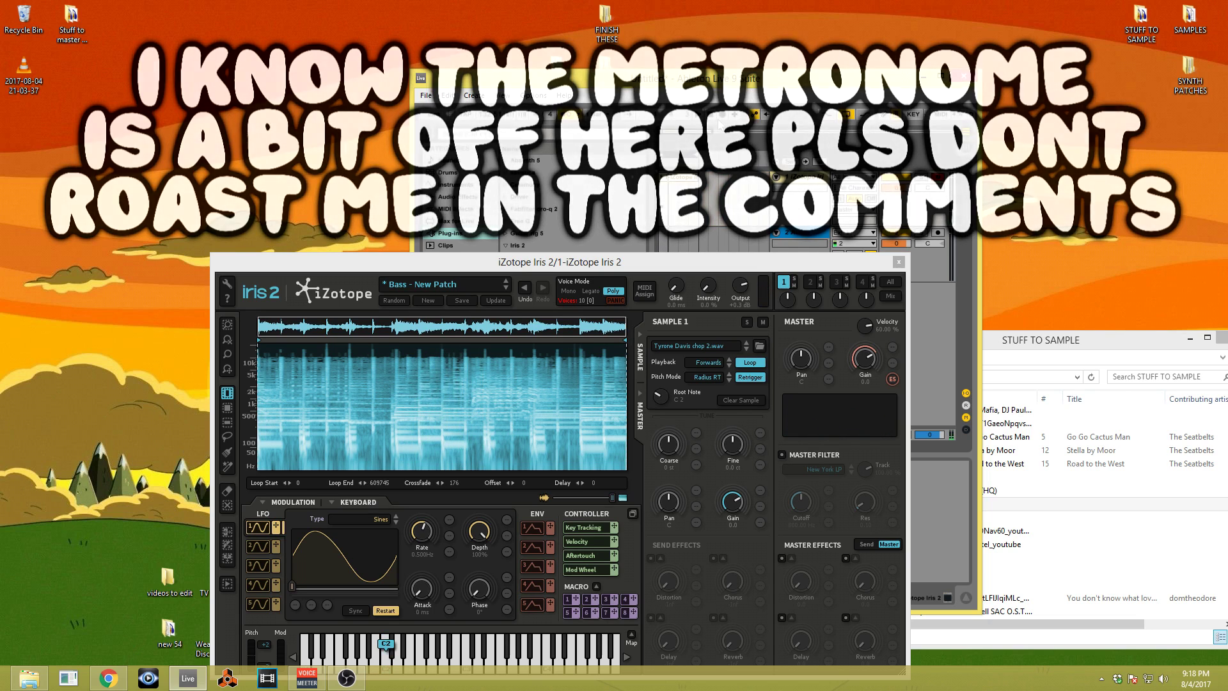
left_click(899, 262)
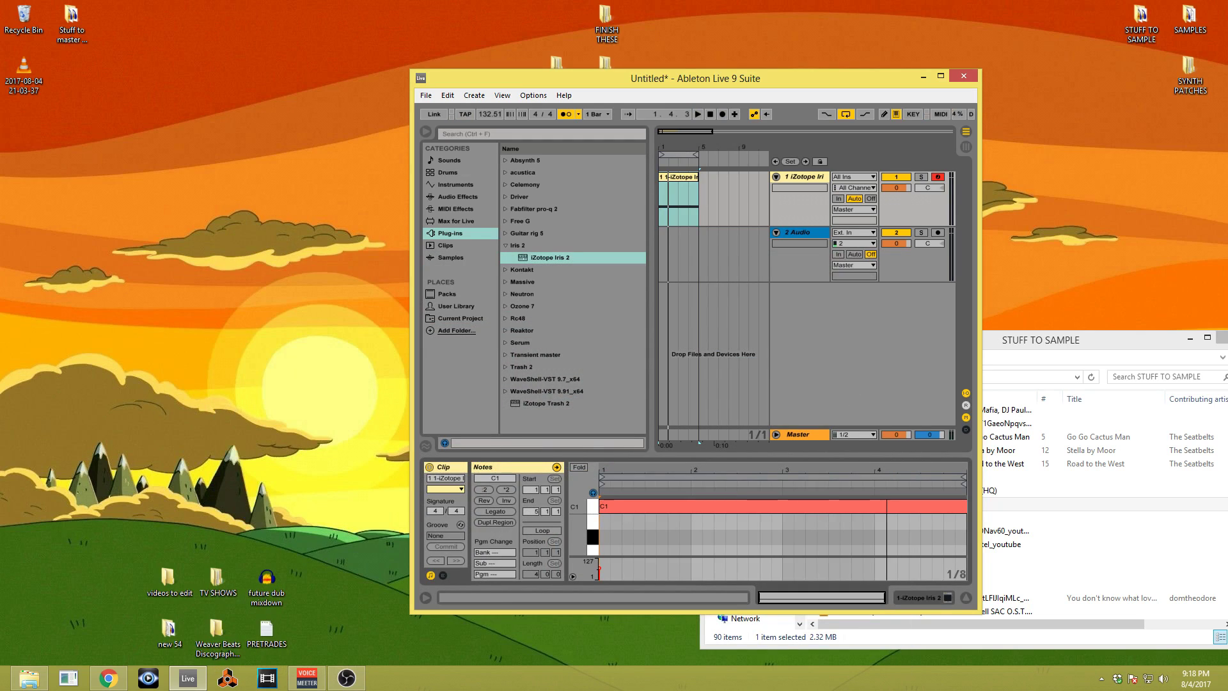
Extend the recorded C1 note to the end of the four-bar clip and play the clip back.
left_click(965, 507)
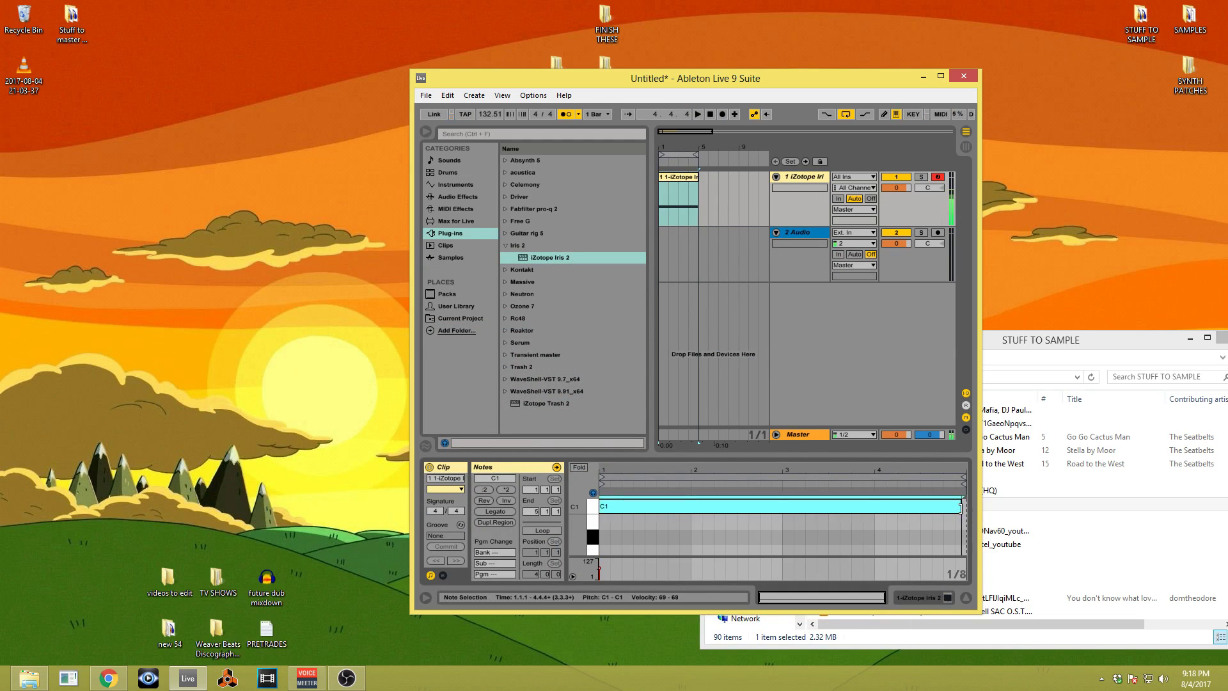
left_click_drag(966, 507, 965, 507)
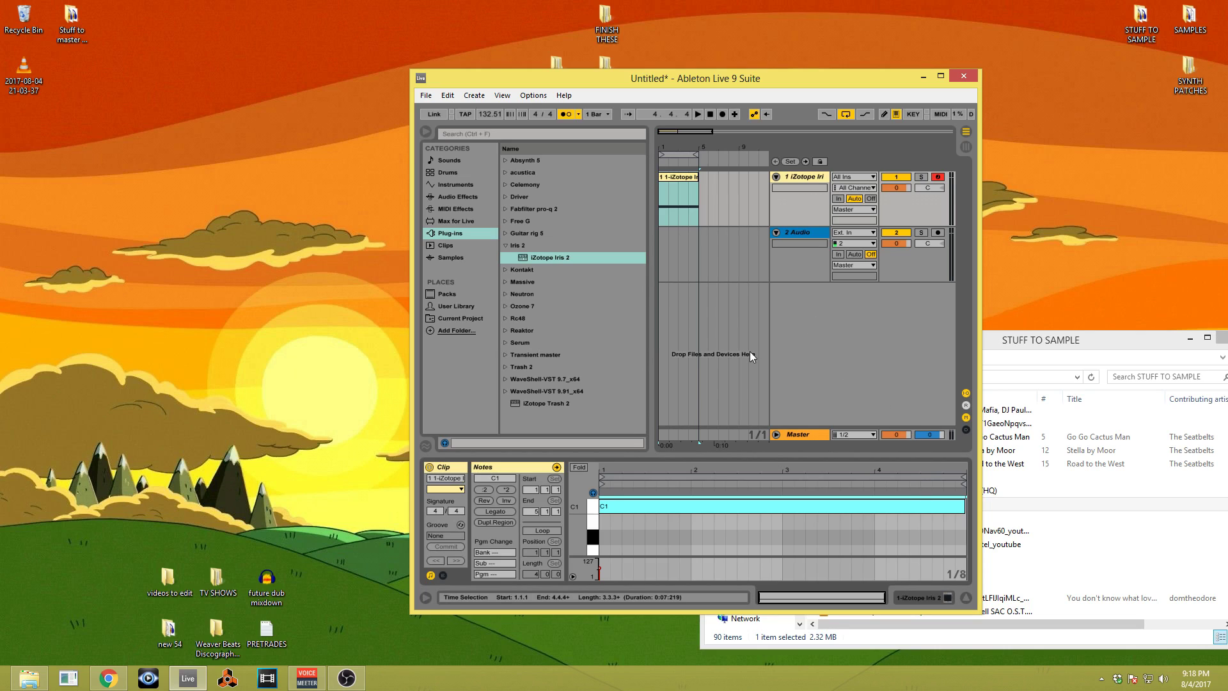
left_click(702, 190)
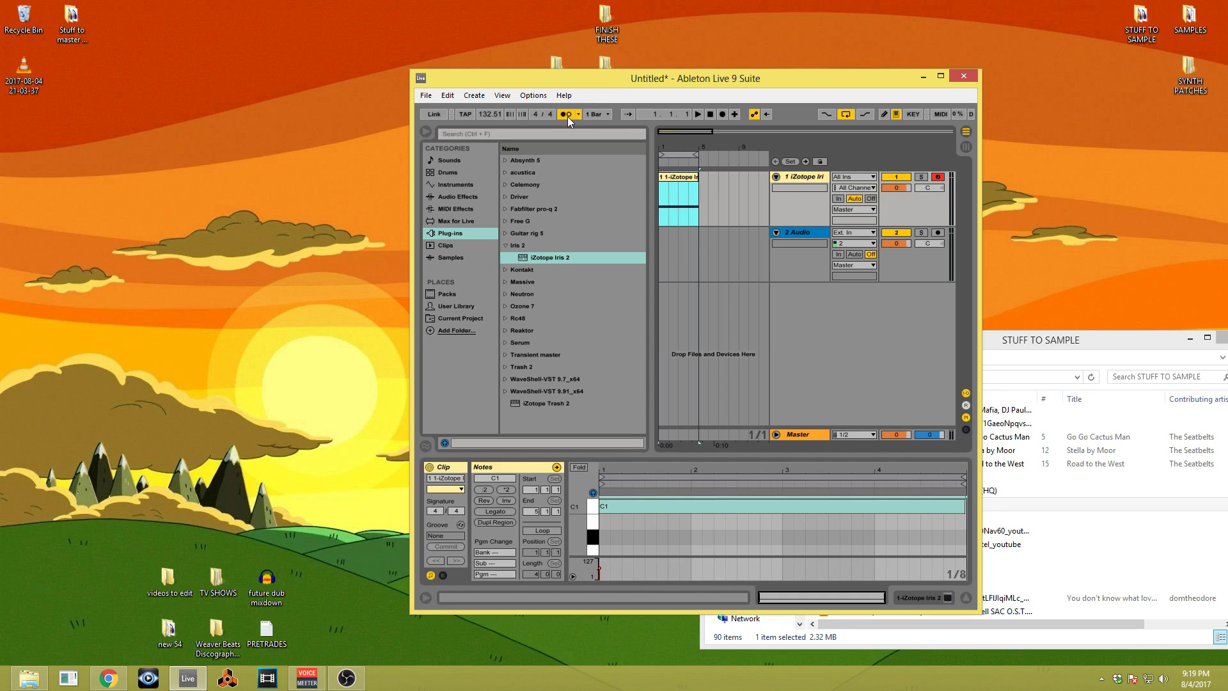
key("space")
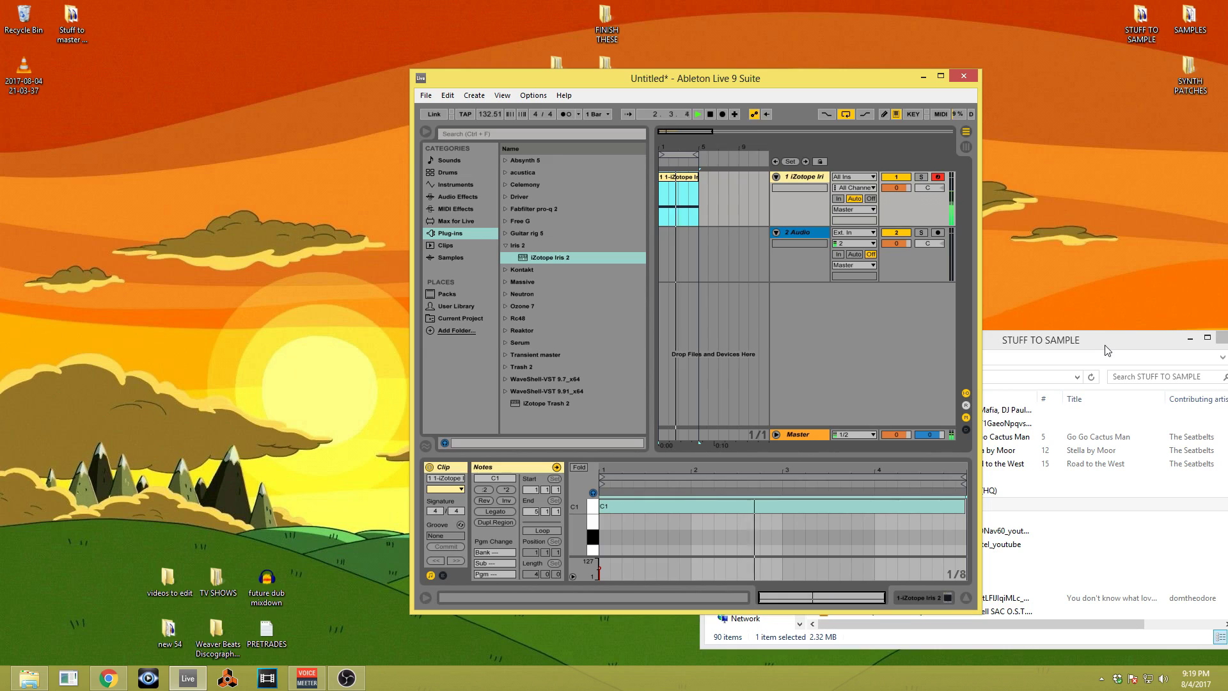
key("space")
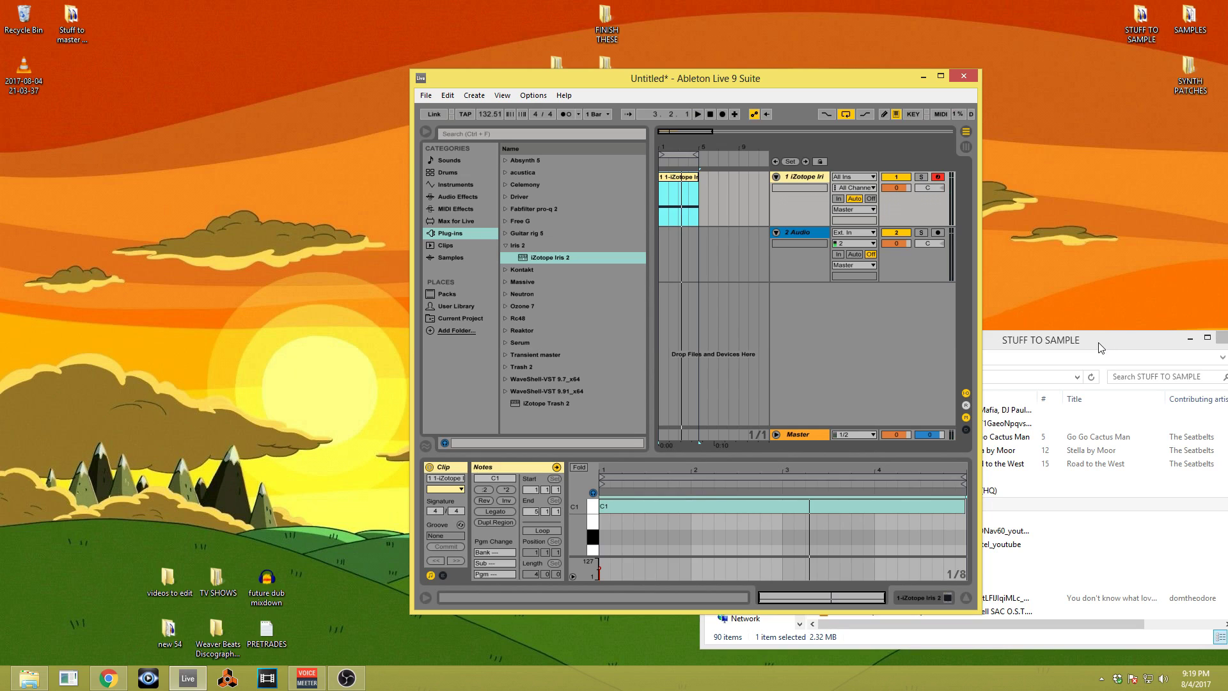
Close the STUFF TO SAMPLE folder and open MEMPHIS VOCALS inside SAMPLES > Weaver Beats Sounds > VOCALS.
left_click(1087, 347)
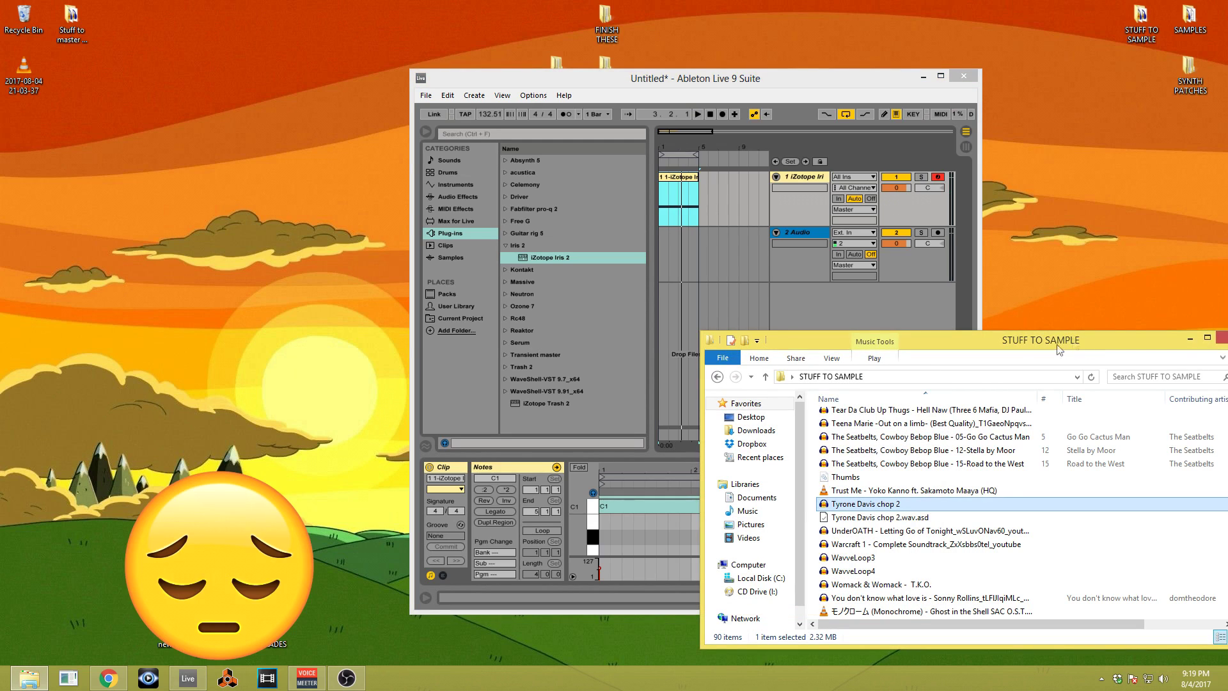
left_click(1218, 339)
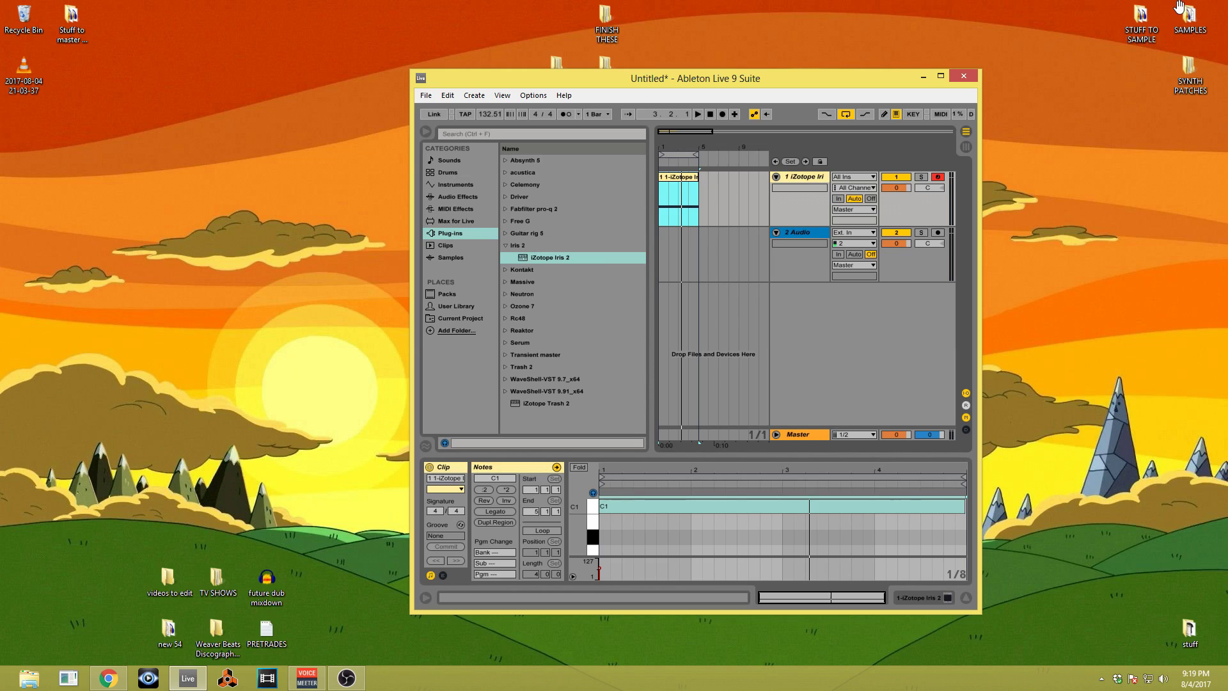
left_click(1148, 26)
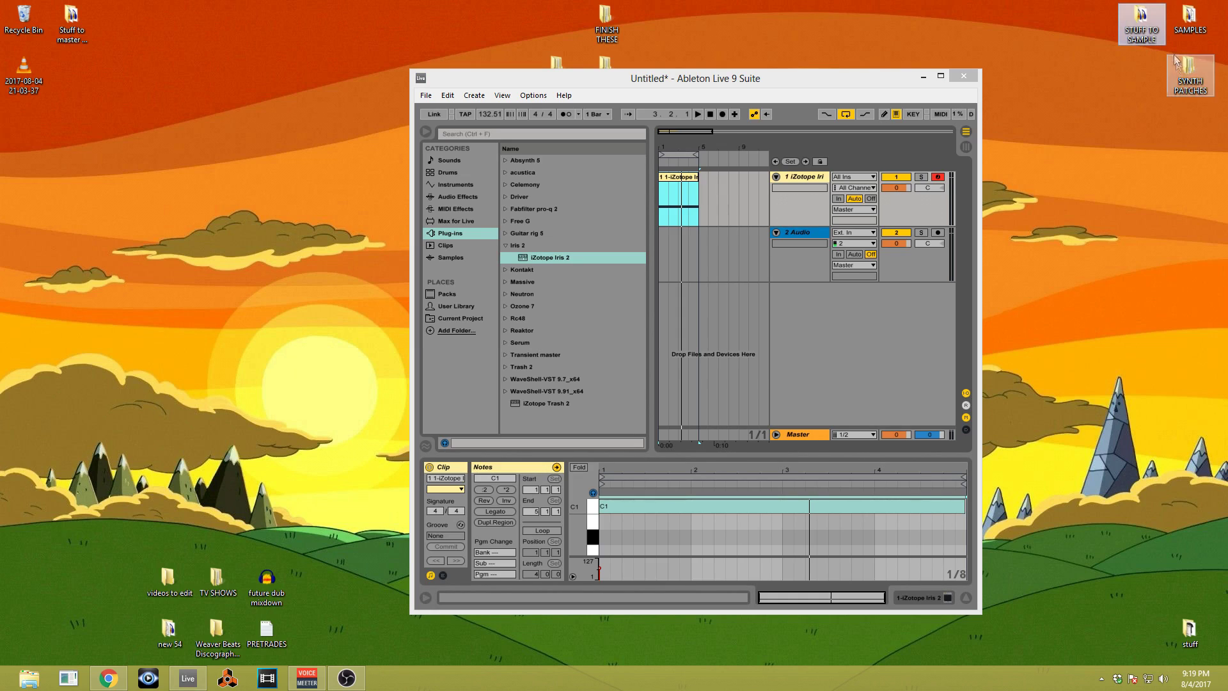
double_click(1202, 21)
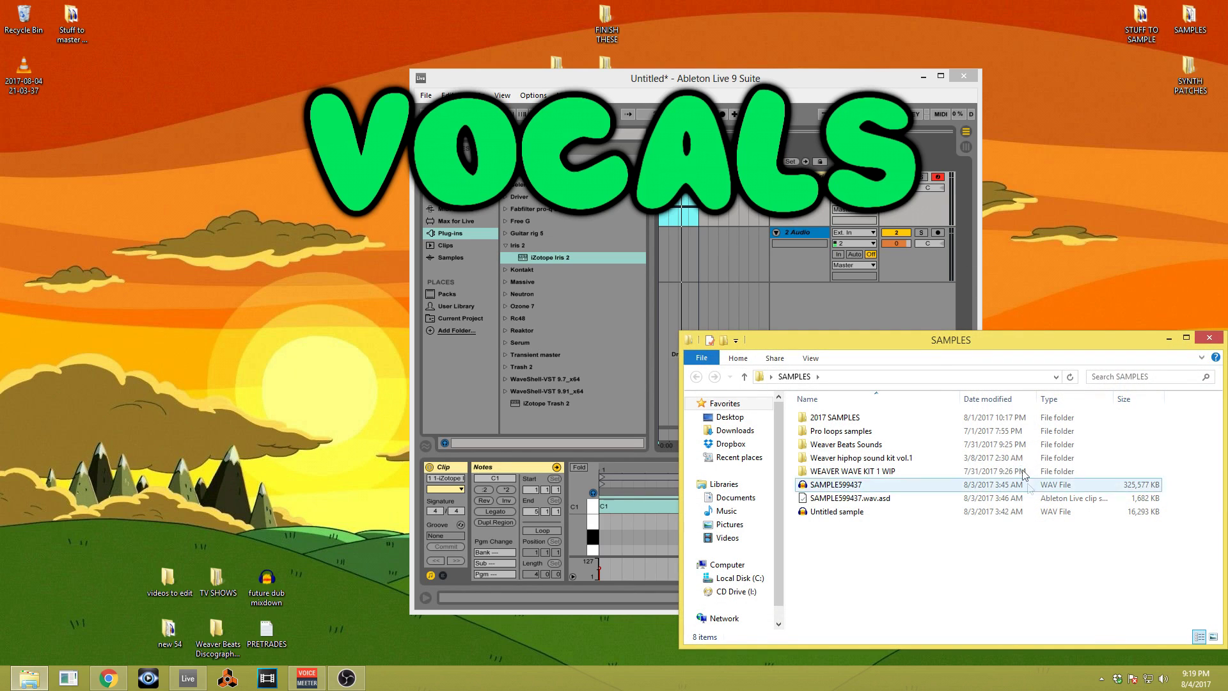
double_click(851, 445)
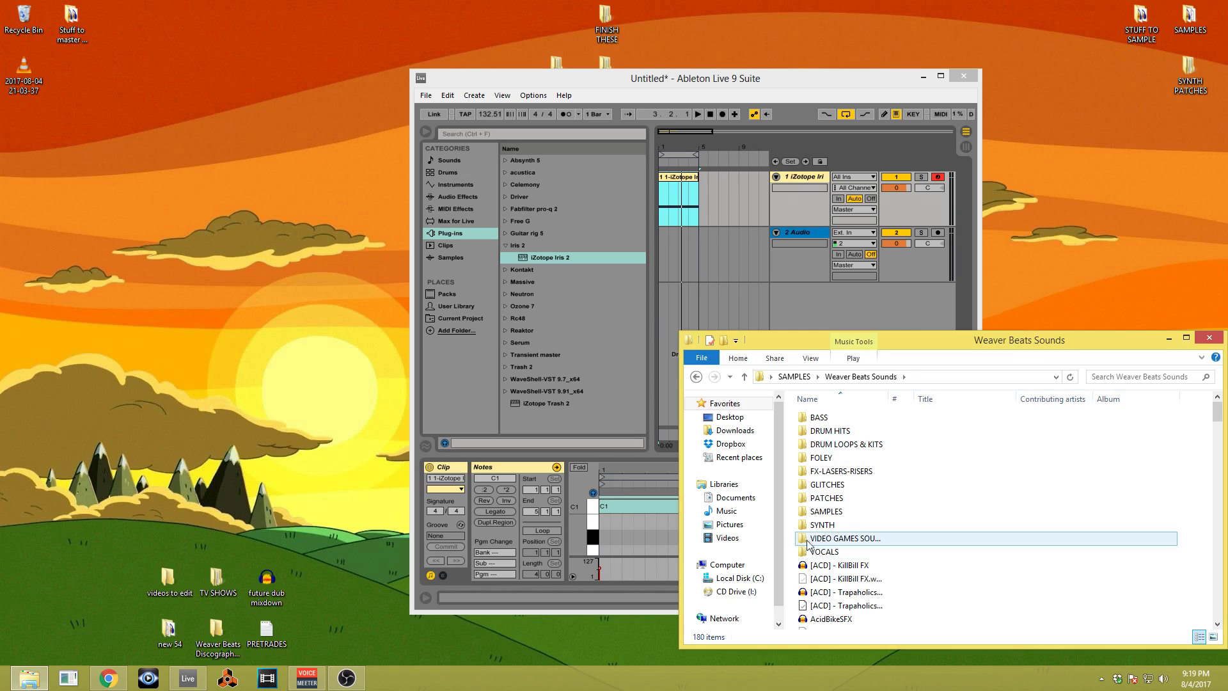
left_click(835, 563)
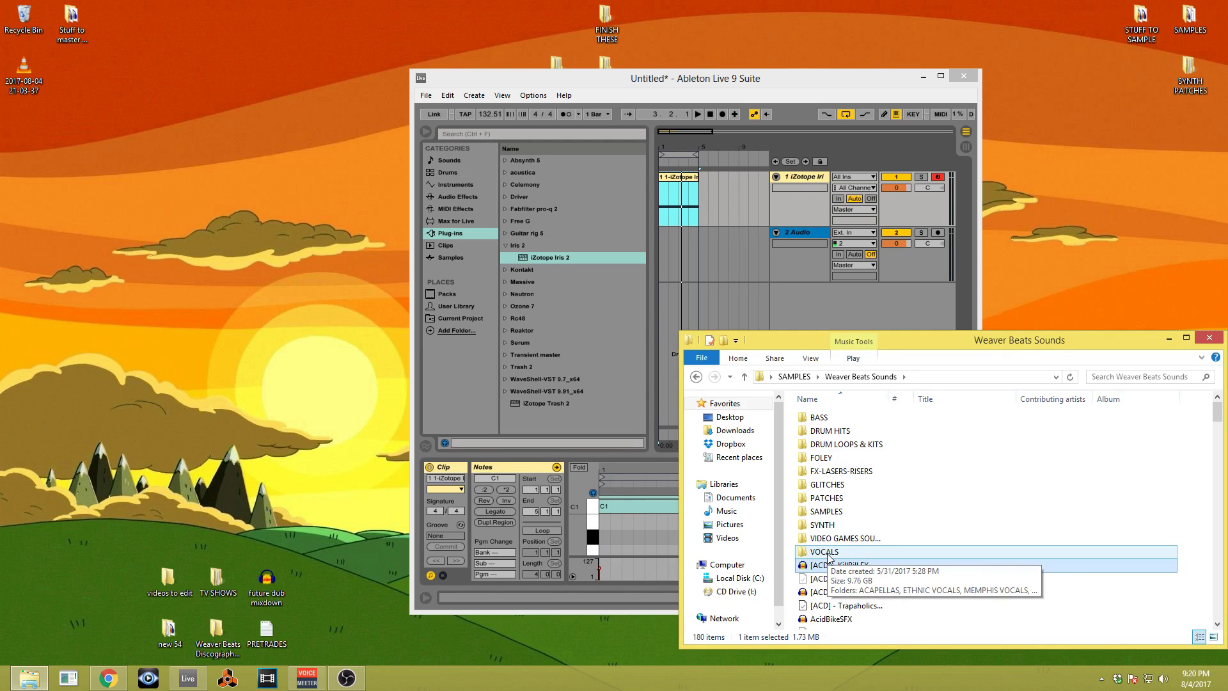
double_click(829, 553)
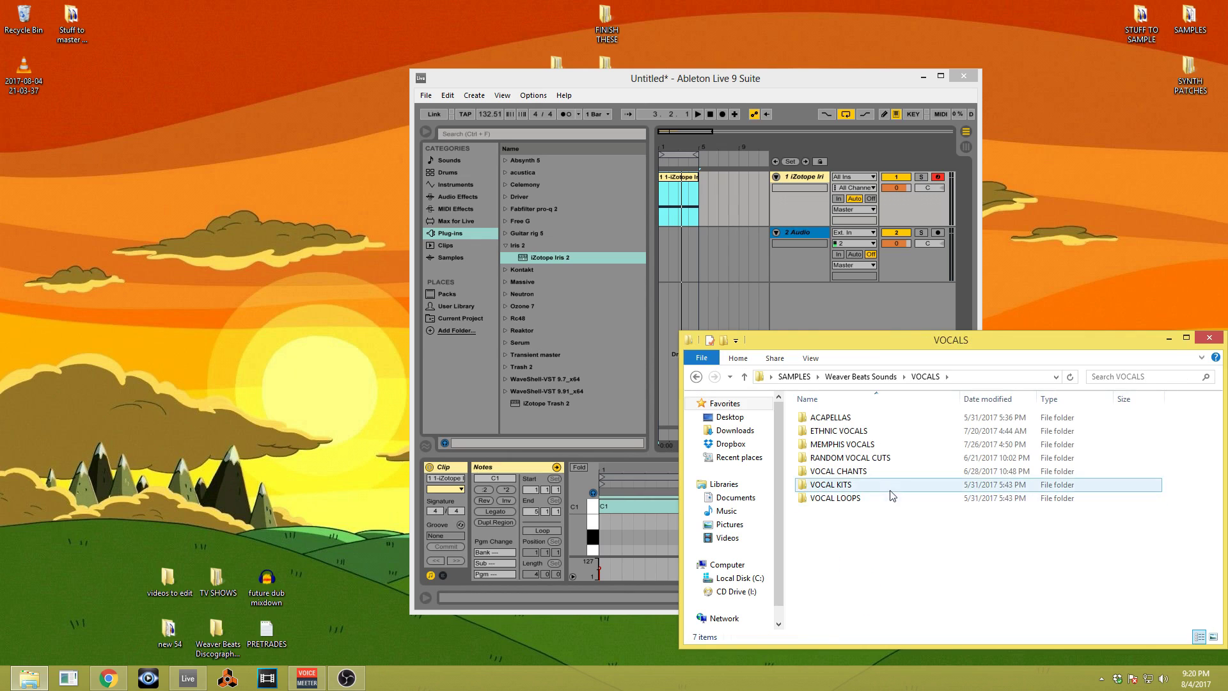
double_click(843, 445)
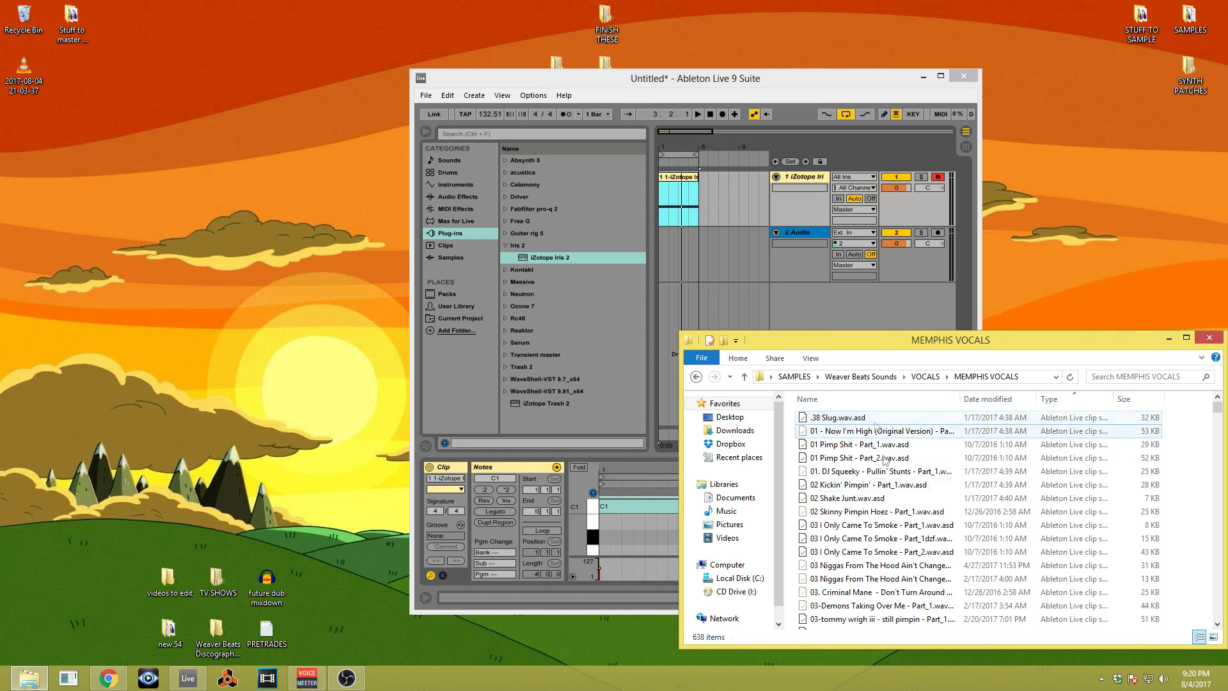
Find the WAV file "14 - Step Up To Dis 9 - Part_1" and place it at bar 1 of the 2 Audio track.
scroll(960, 576, "down", 5)
scroll(971, 607, "down", 6)
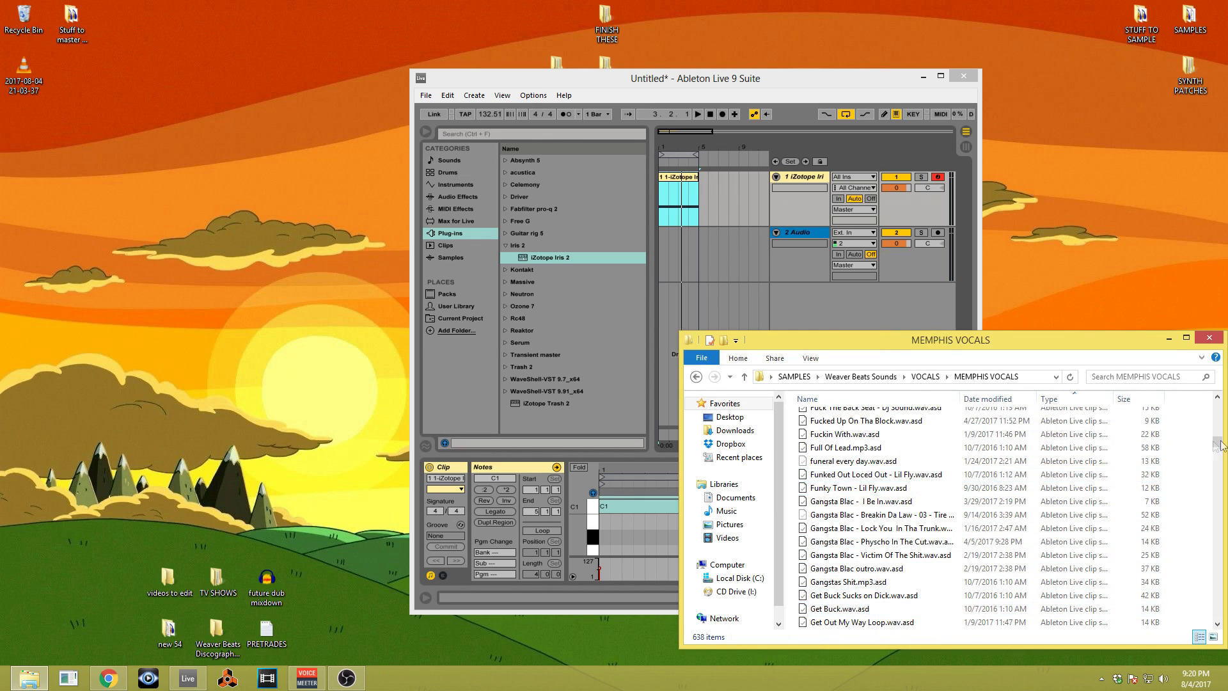
left_click_drag(1218, 446, 1218, 545)
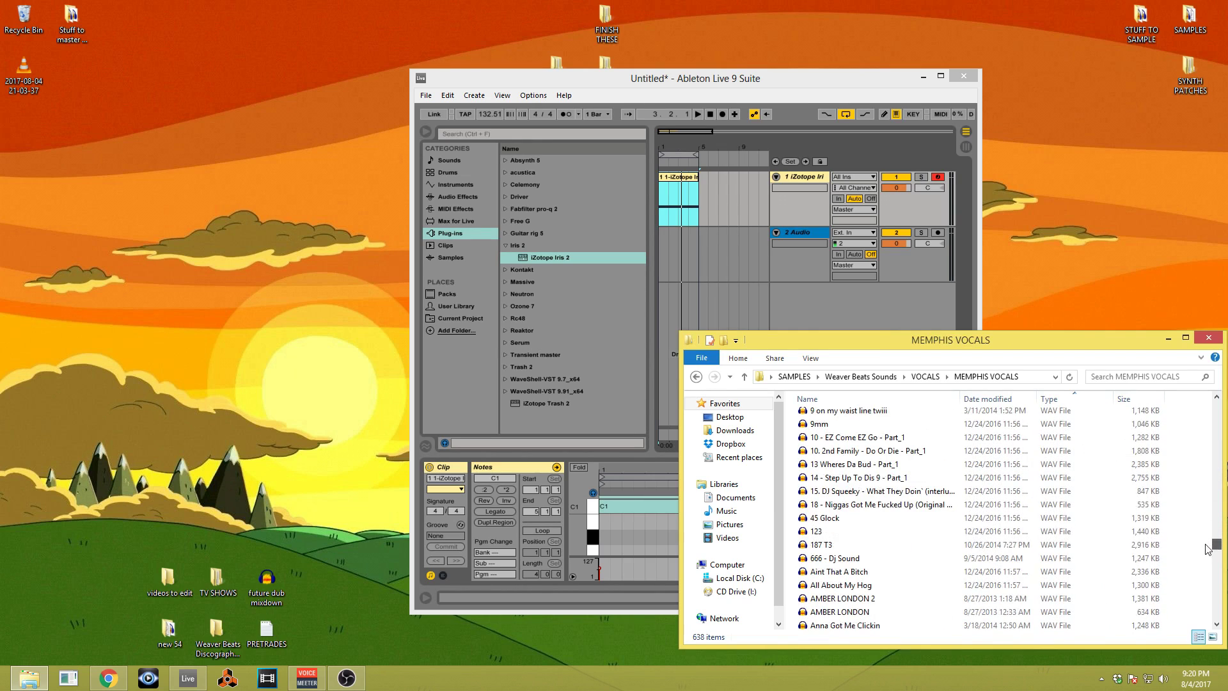
left_click(858, 492)
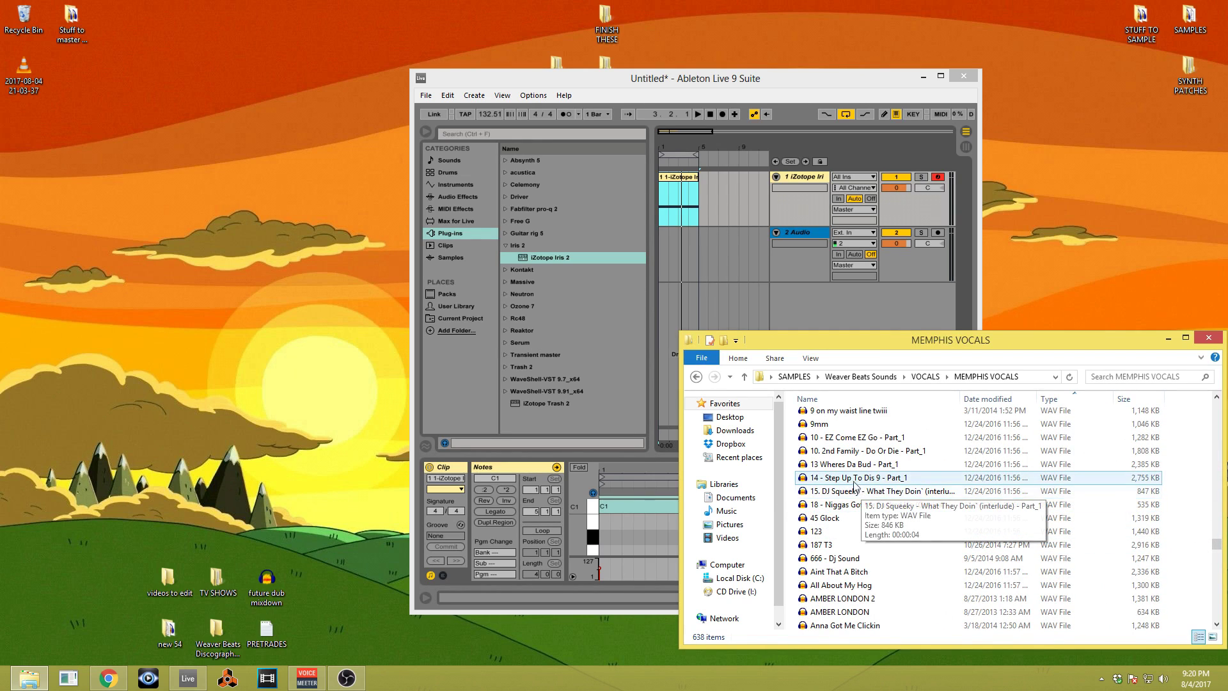
left_click(869, 478)
left_click_drag(870, 482, 672, 261)
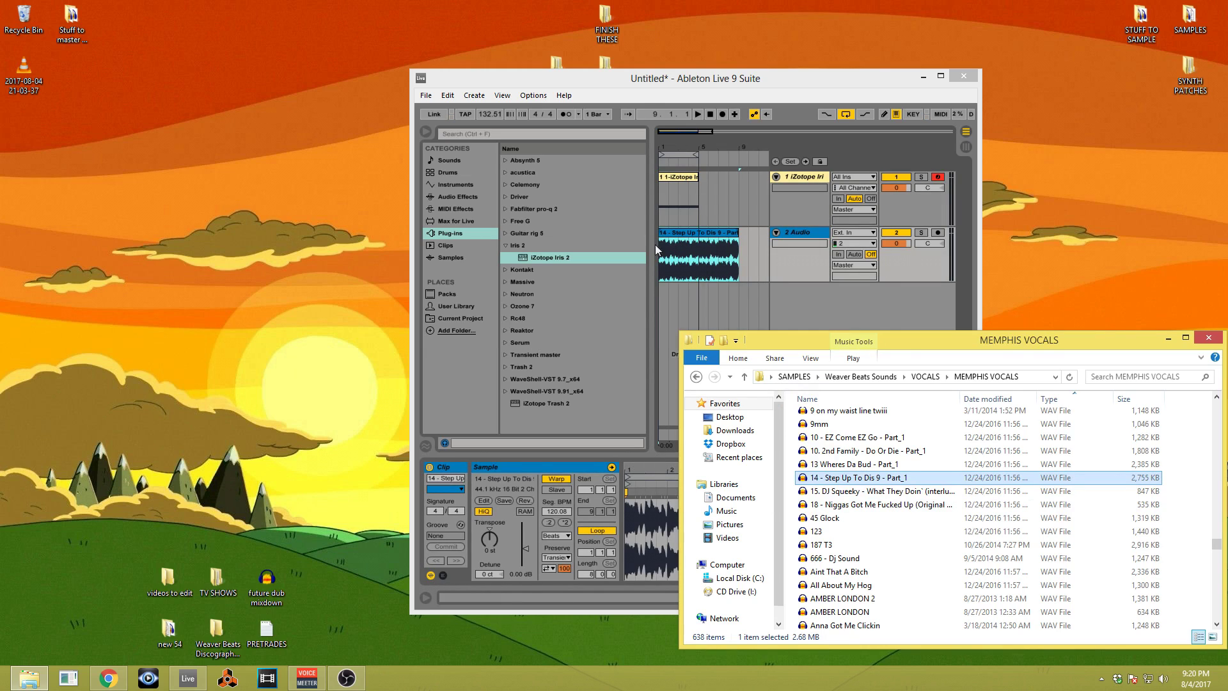
Add an Auto Filter to the 2 Audio track and set it to high-pass with a cutoff of about 198 Hz and 0% resonance.
left_click(439, 199)
left_click_drag(519, 185, 677, 255)
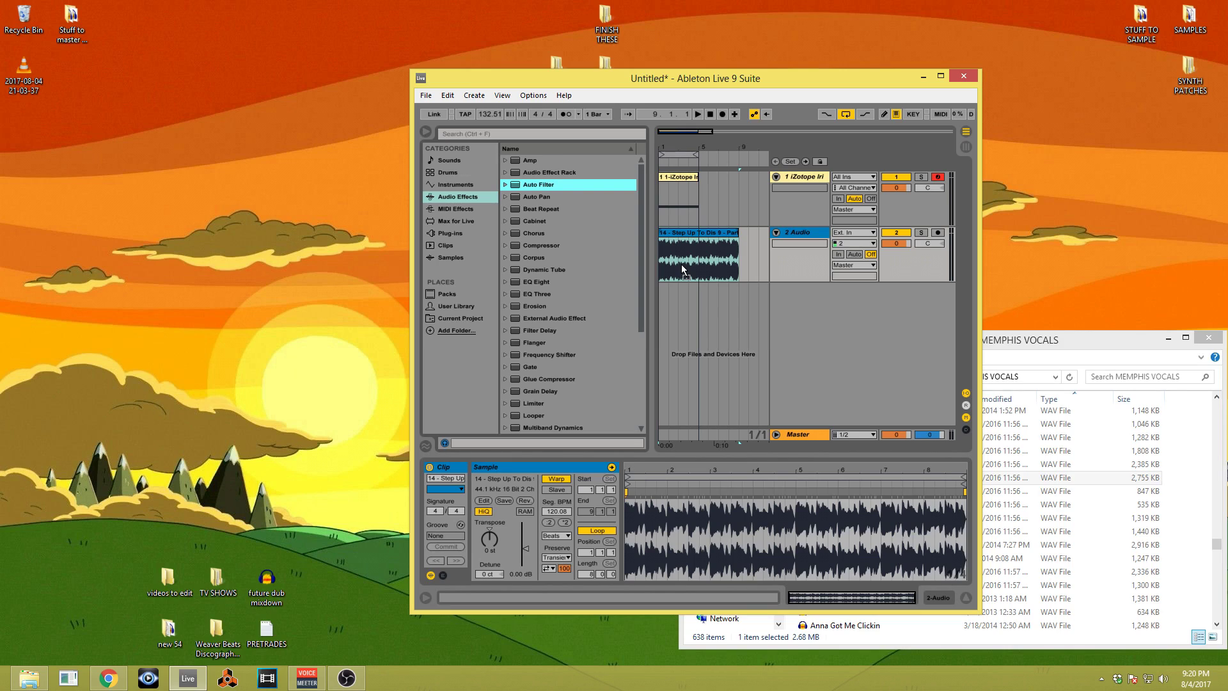
key("Return")
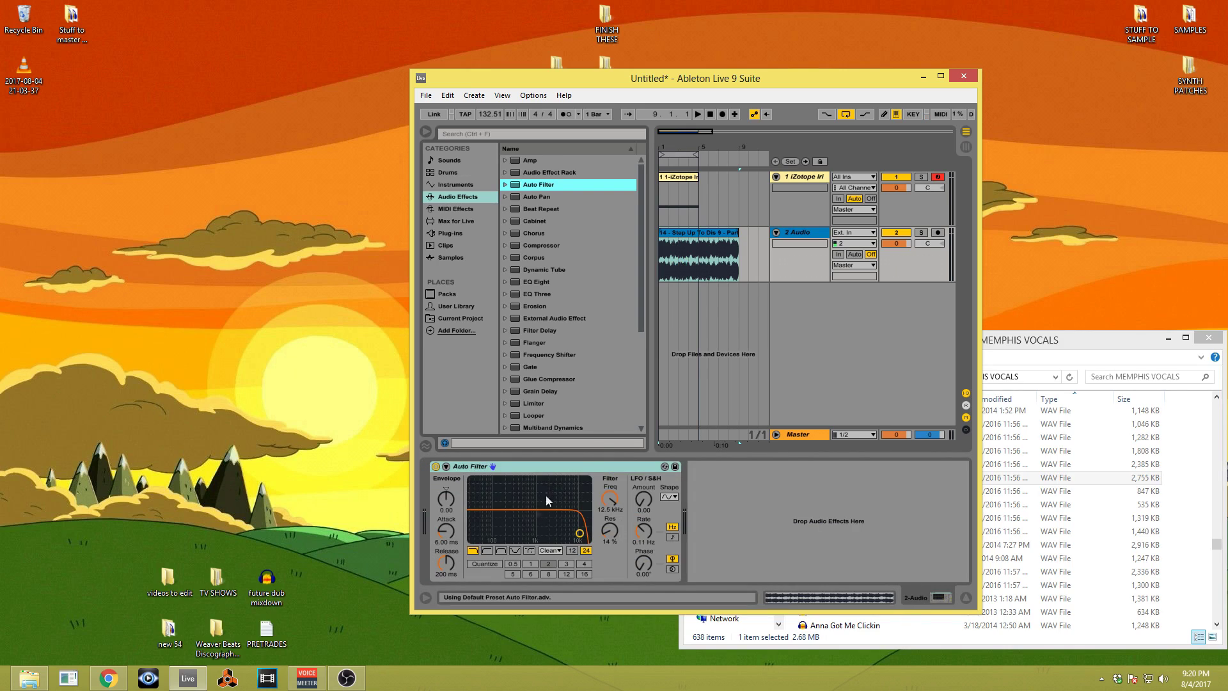
left_click(487, 550)
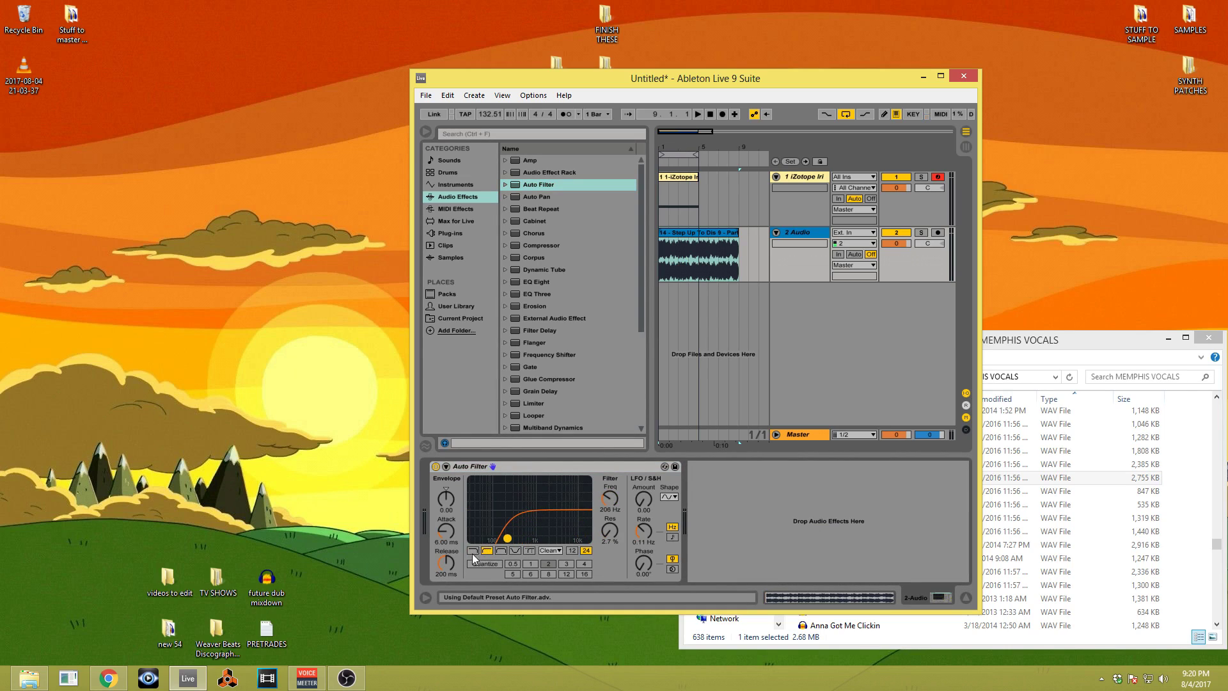
left_click_drag(509, 539, 517, 539)
Play the vocal clip together with the Iris 2 clip and open the Iris 2 clip's C1 note for inspection.
left_click(661, 233)
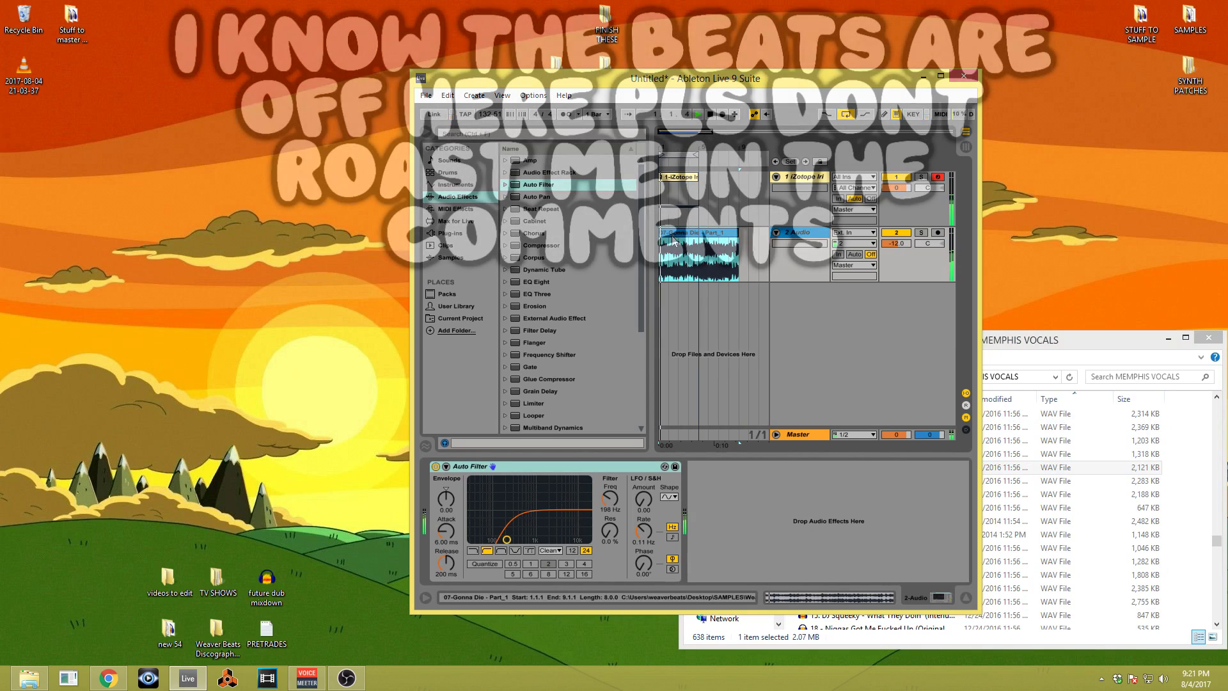
left_click(700, 269)
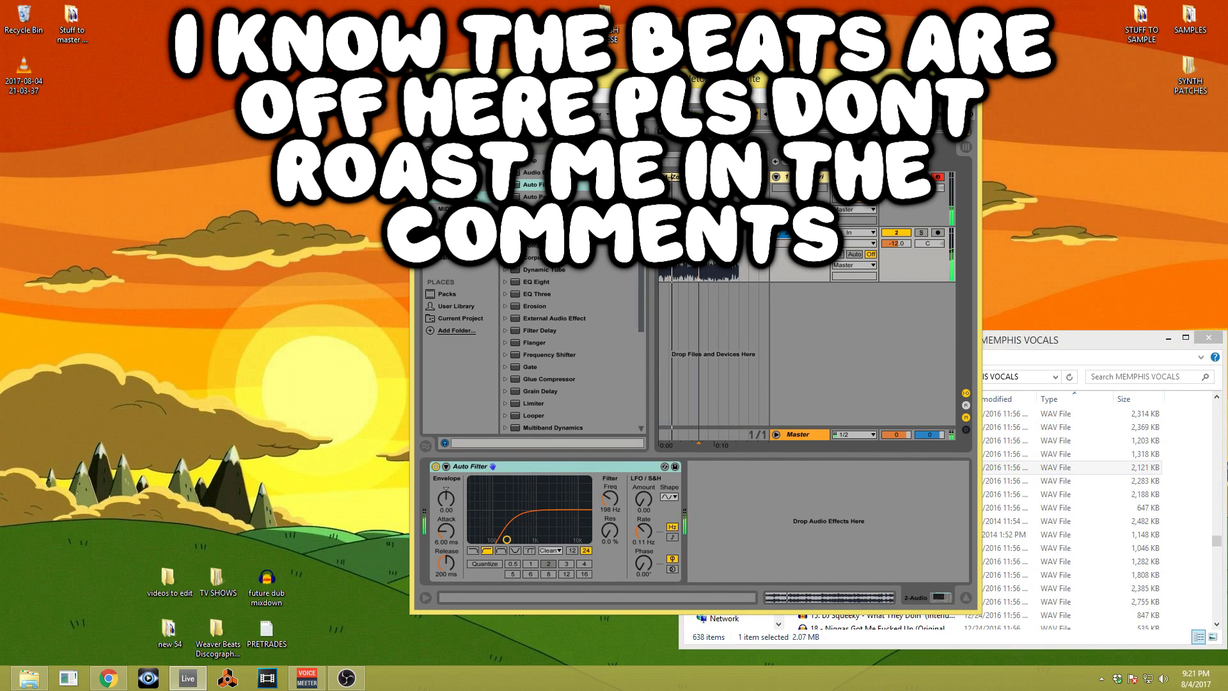
double_click(679, 179)
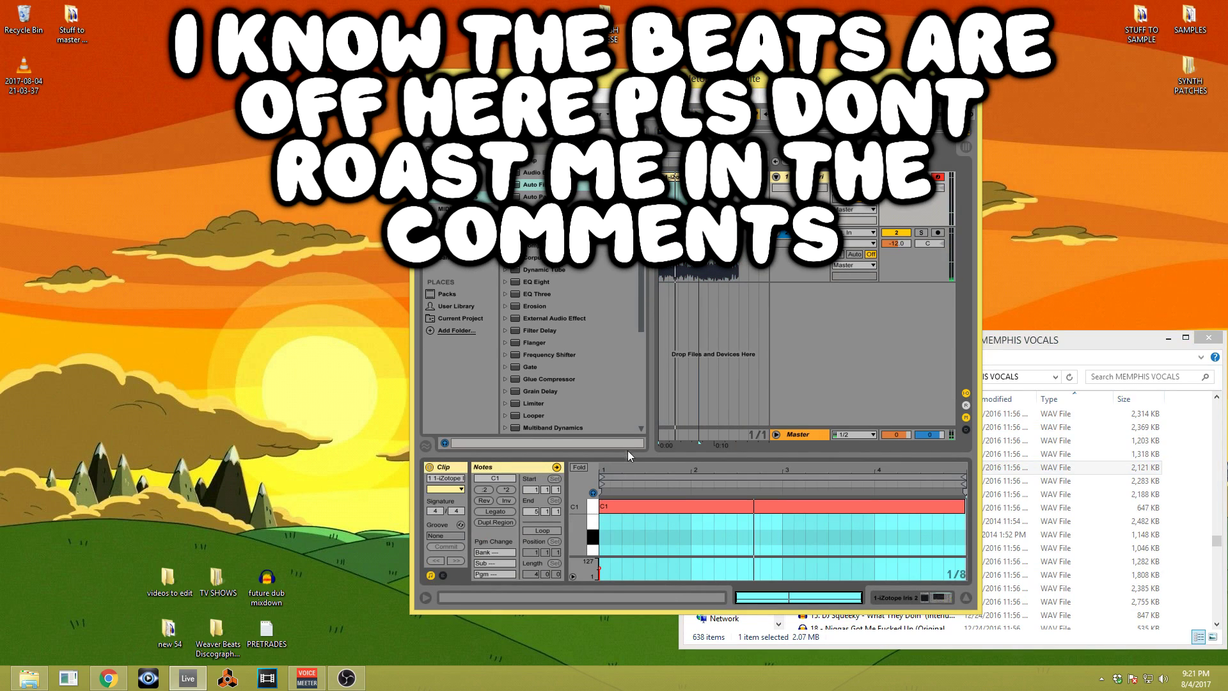
left_click(624, 521)
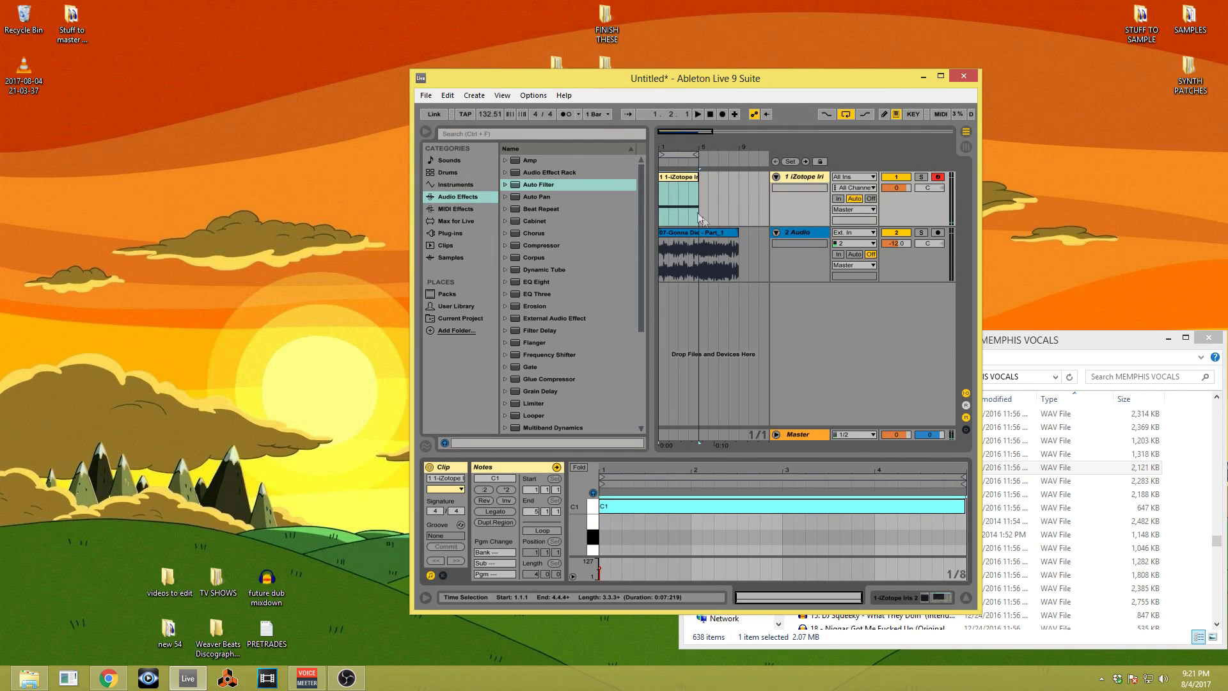
Solo the iZotope Iris 2 track and select the four-bar loop range in the Arrangement.
left_click(683, 178)
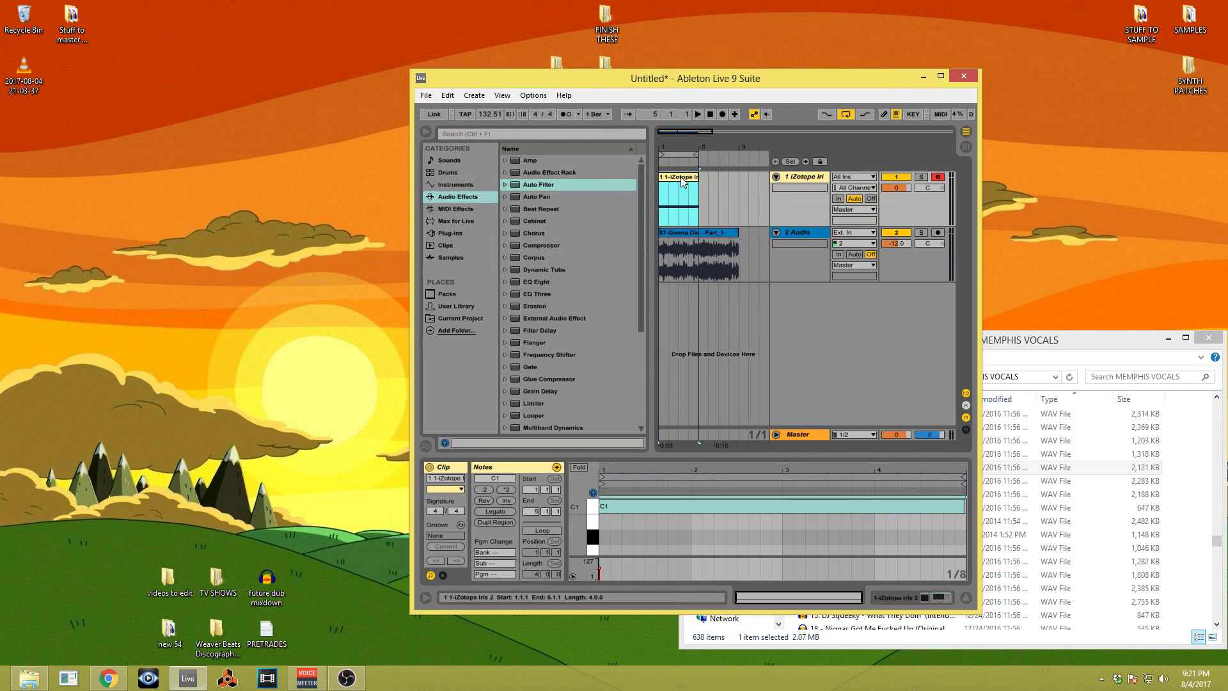
left_click(921, 177)
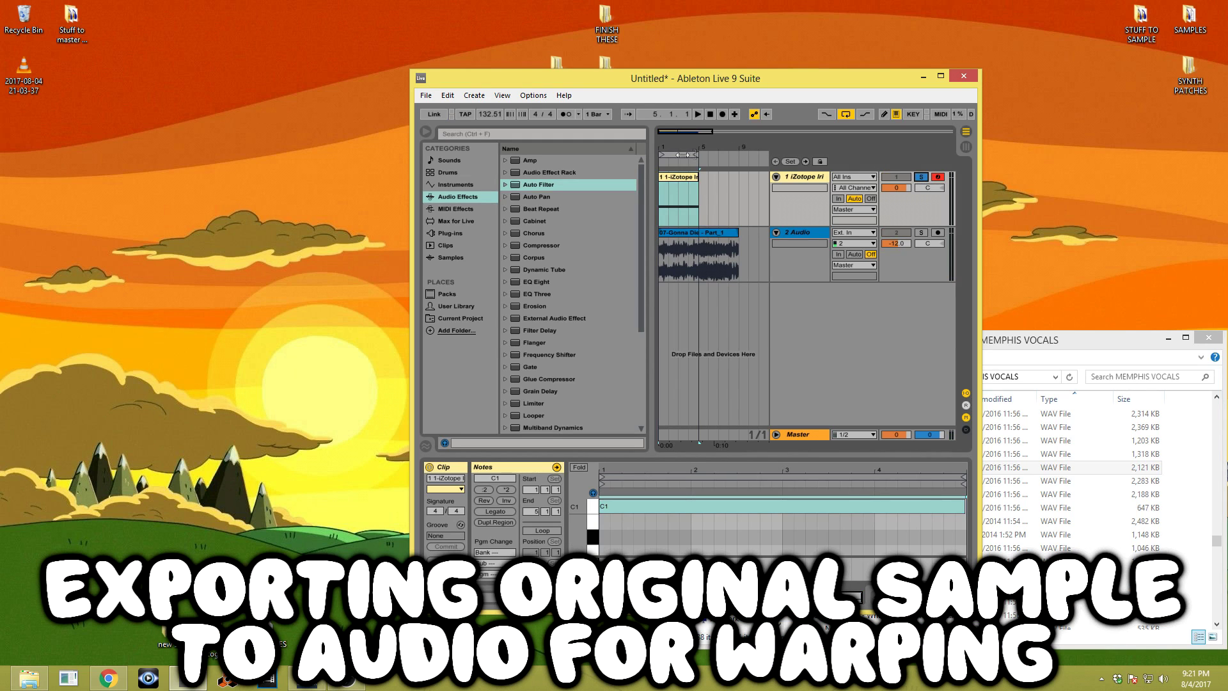
left_click(683, 154)
Export the selected range to the desktop as audio file "audiorealfast" and place that file at bar 1 of a new audio track.
left_click(422, 95)
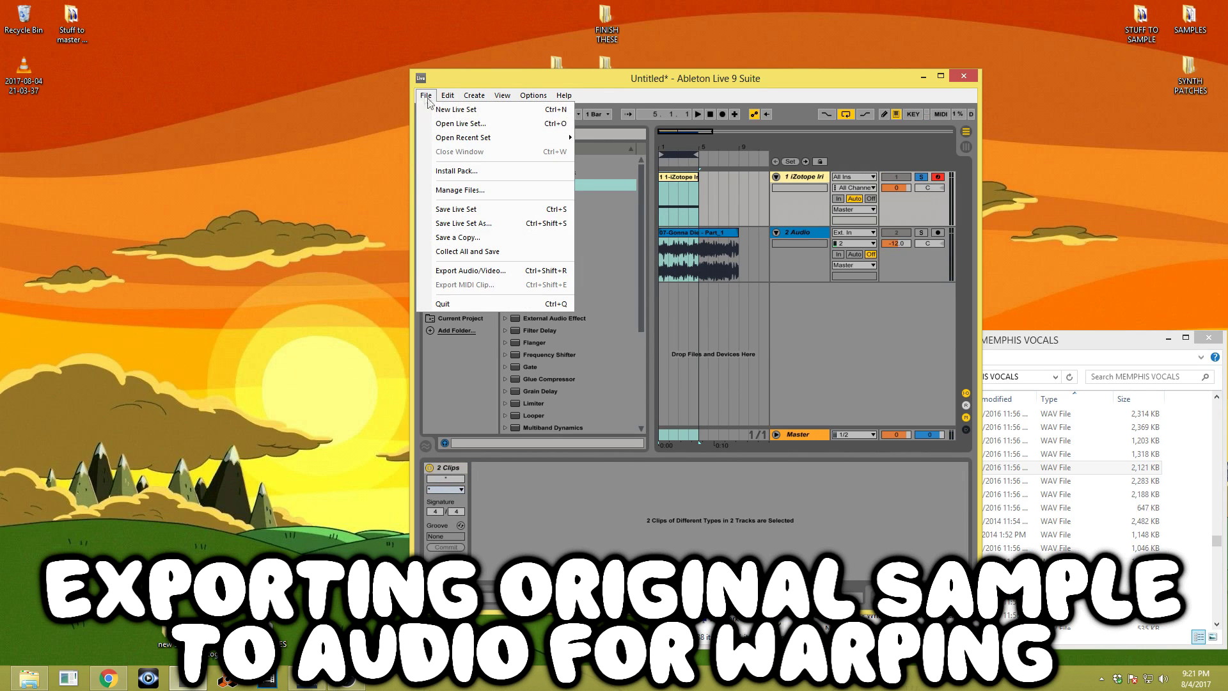
left_click(518, 273)
key("Return")
type("audiotestfor")
key("Return")
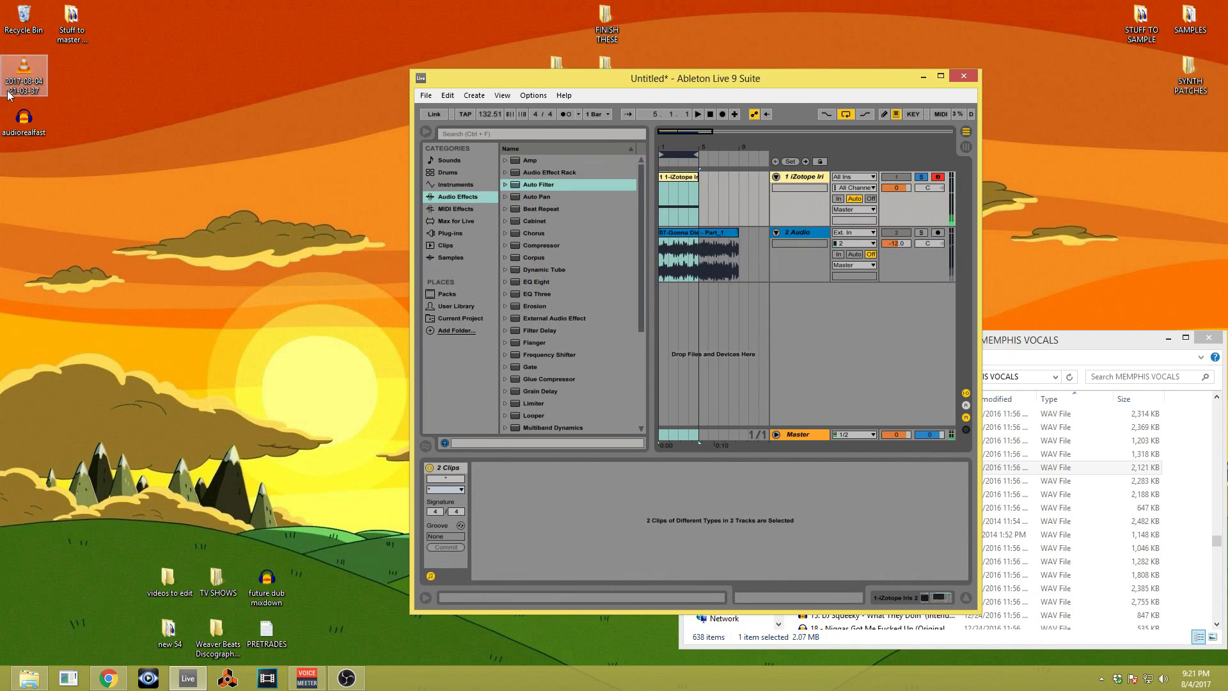
left_click_drag(19, 126, 695, 306)
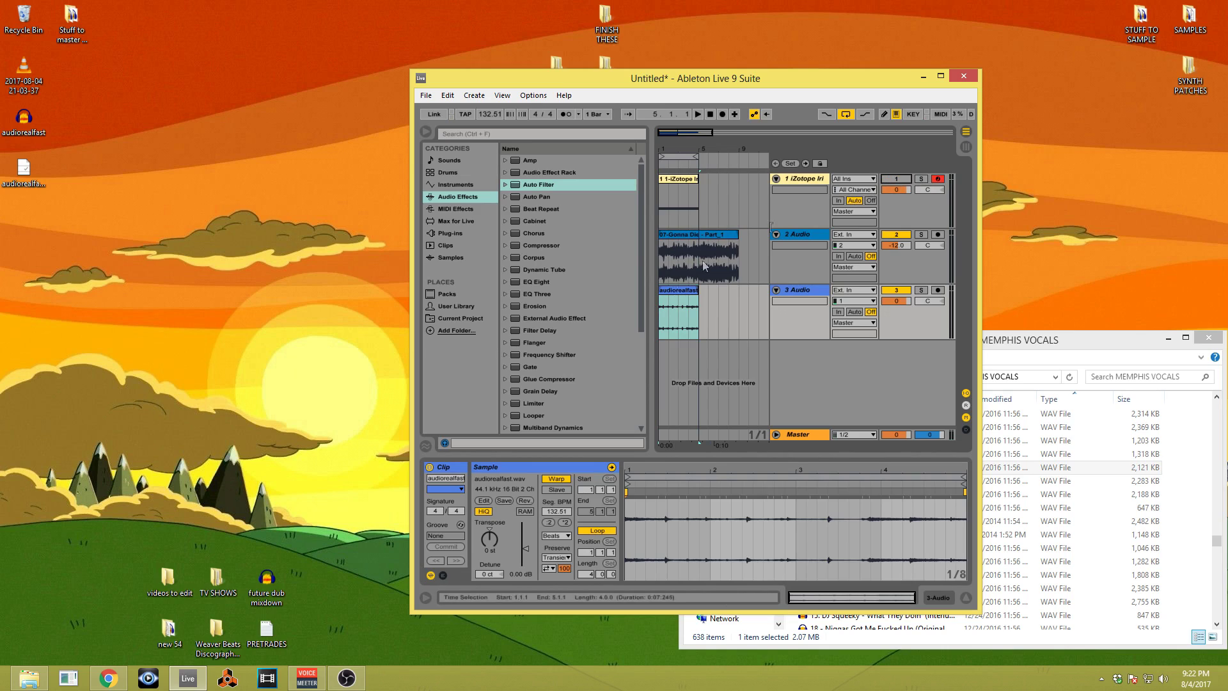
Add a warp marker on the first strong hit of the audiorealfast clip and align it to beat 1.3.
left_click(709, 113)
left_click_drag(682, 148, 730, 196)
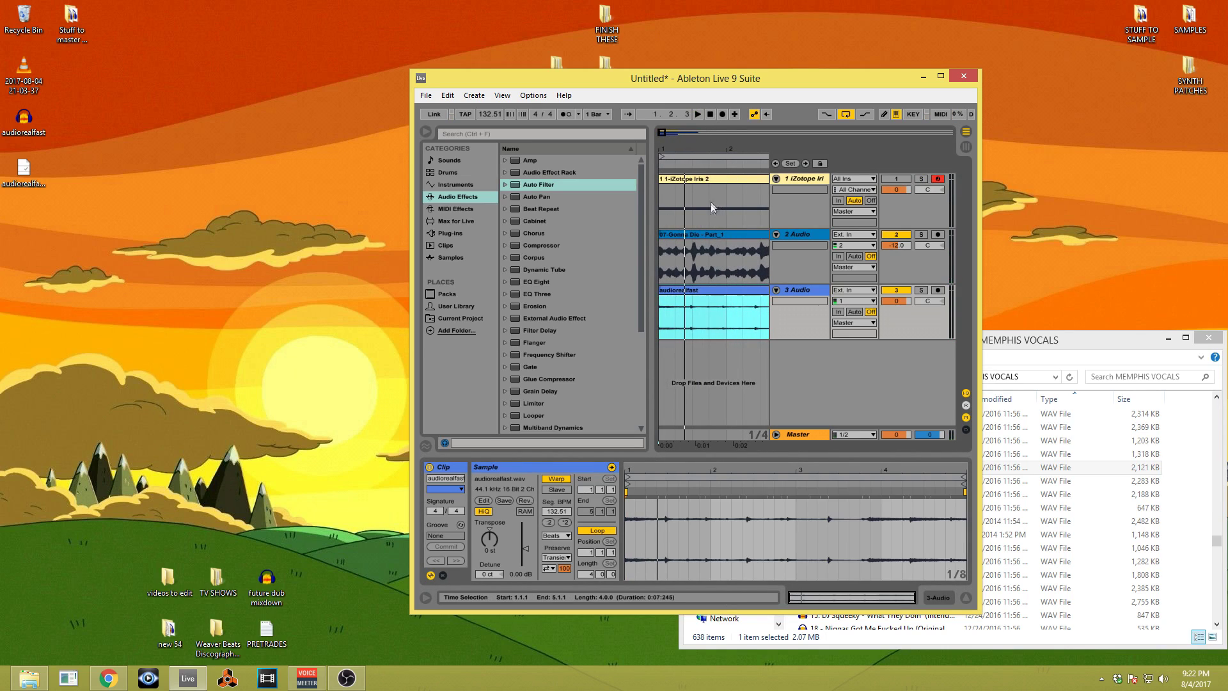
left_click_drag(666, 475, 729, 496)
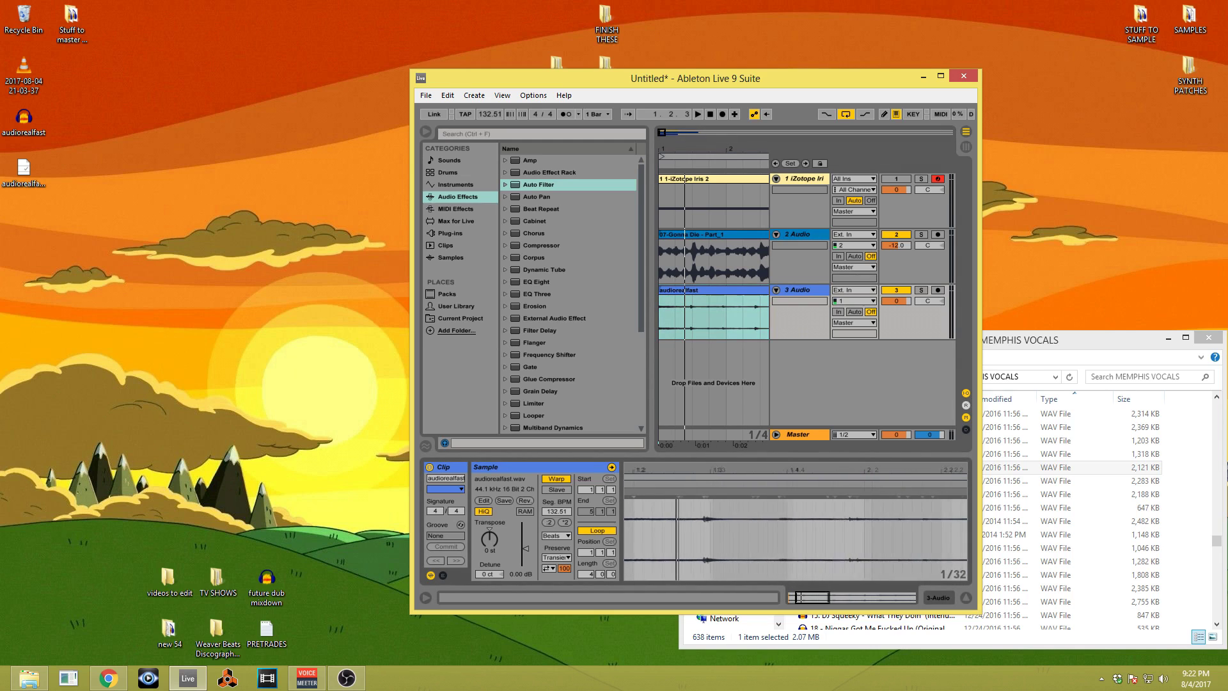
mouse_move(747, 367)
left_mouse_down()
mouse_move(782, 366)
mouse_move(759, 366)
left_mouse_up()
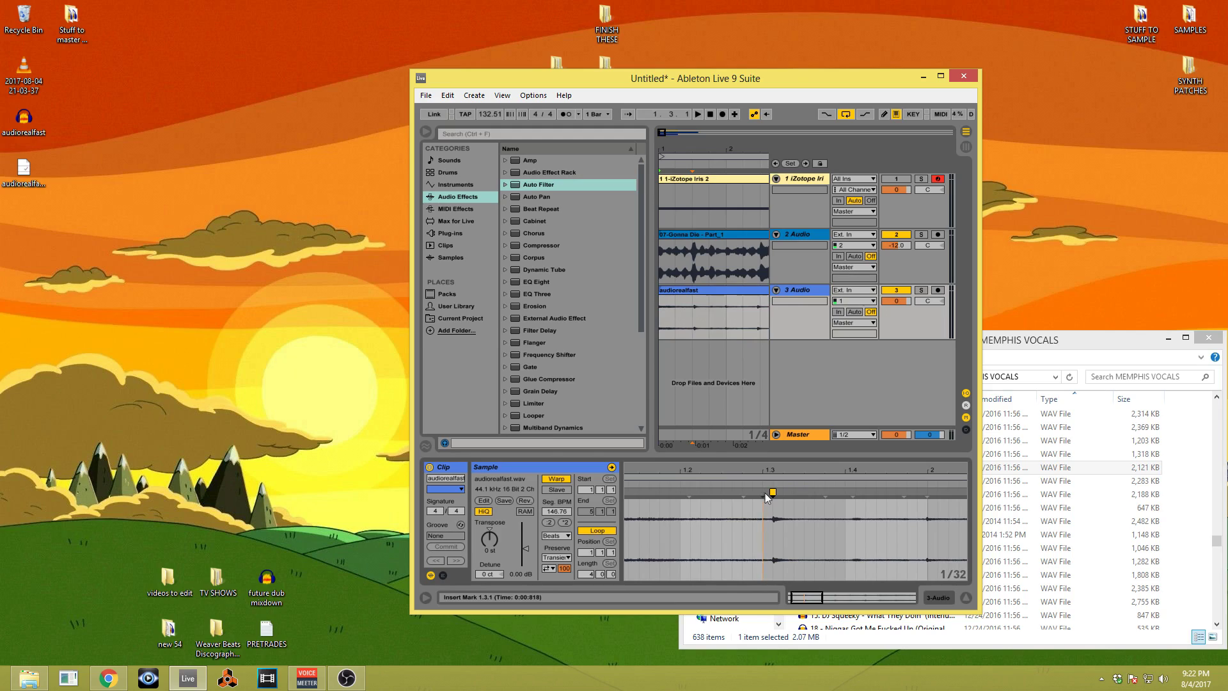
key("ctrl+z")
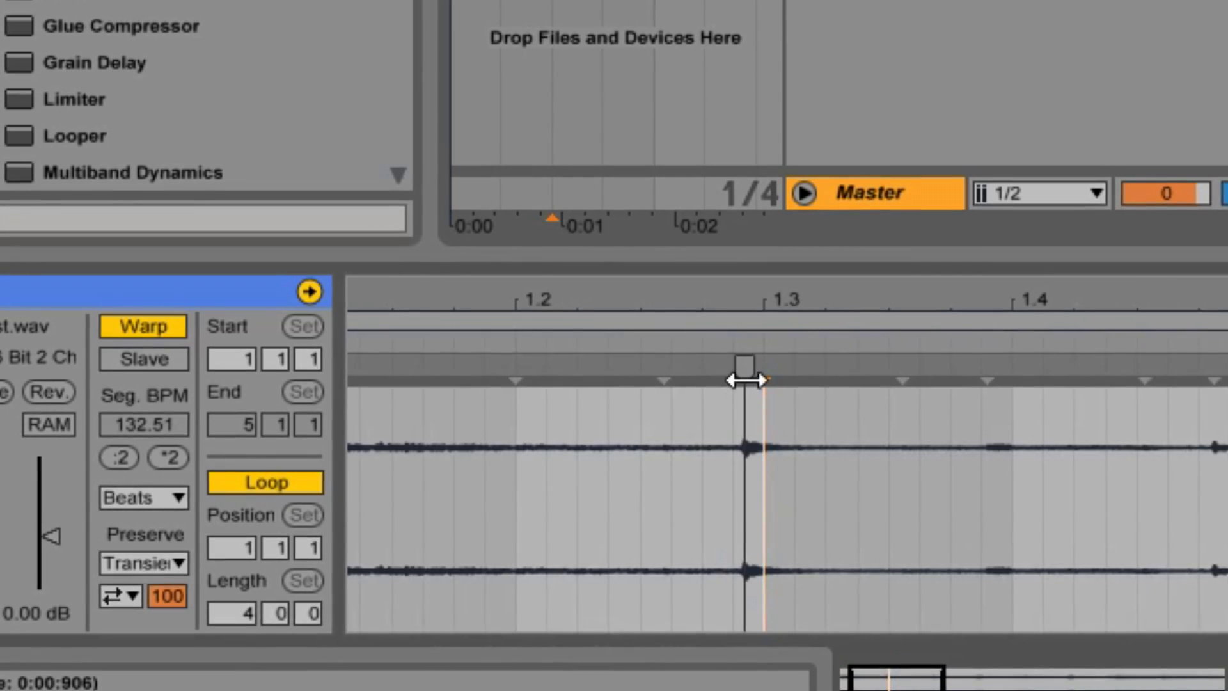
left_click_drag(758, 496, 764, 497)
Warp the next two hits of the audiorealfast clip onto beats 2.1 and 2.3.
left_click_drag(829, 299, 502, 293)
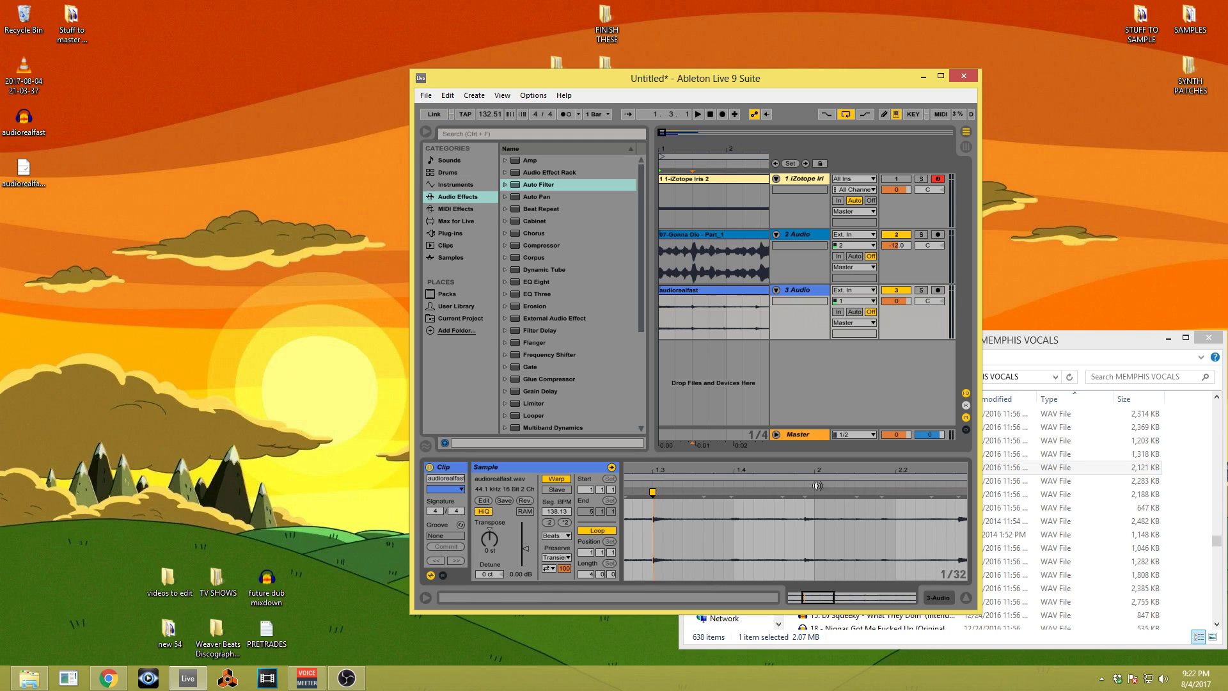
left_click_drag(805, 493, 800, 474)
left_click_drag(887, 303, 436, 303)
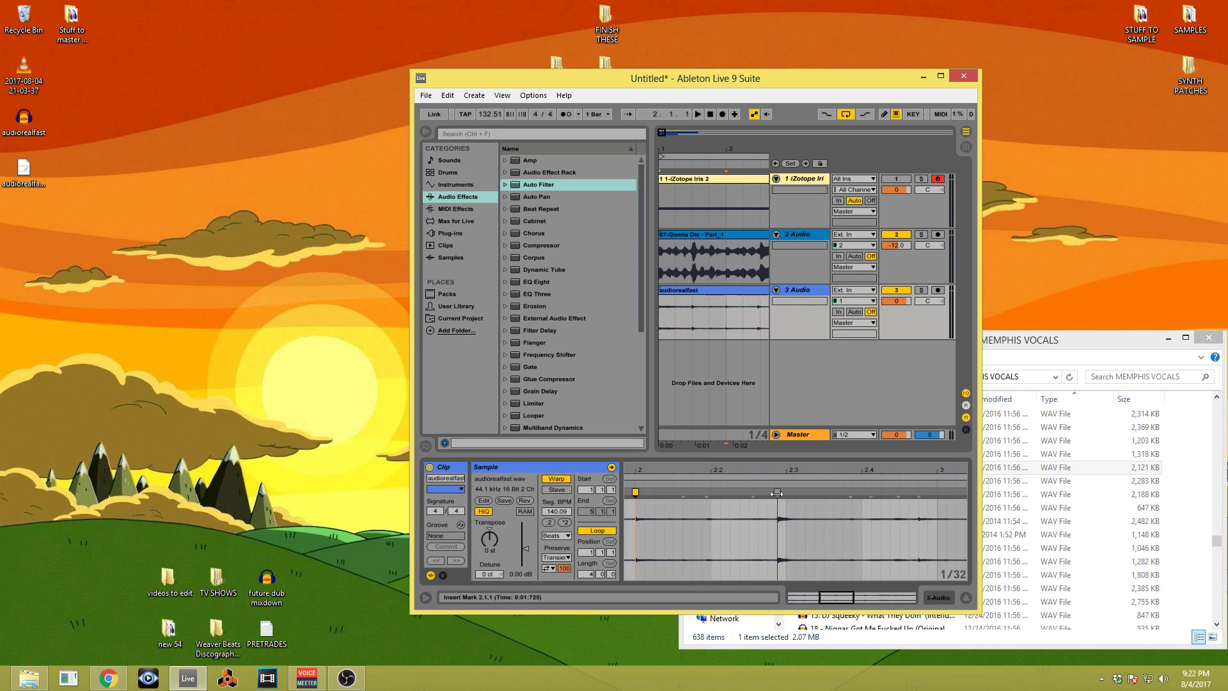
mouse_move(777, 494)
left_mouse_down()
mouse_move(787, 493)
mouse_move(698, 469)
mouse_move(575, 469)
left_mouse_up()
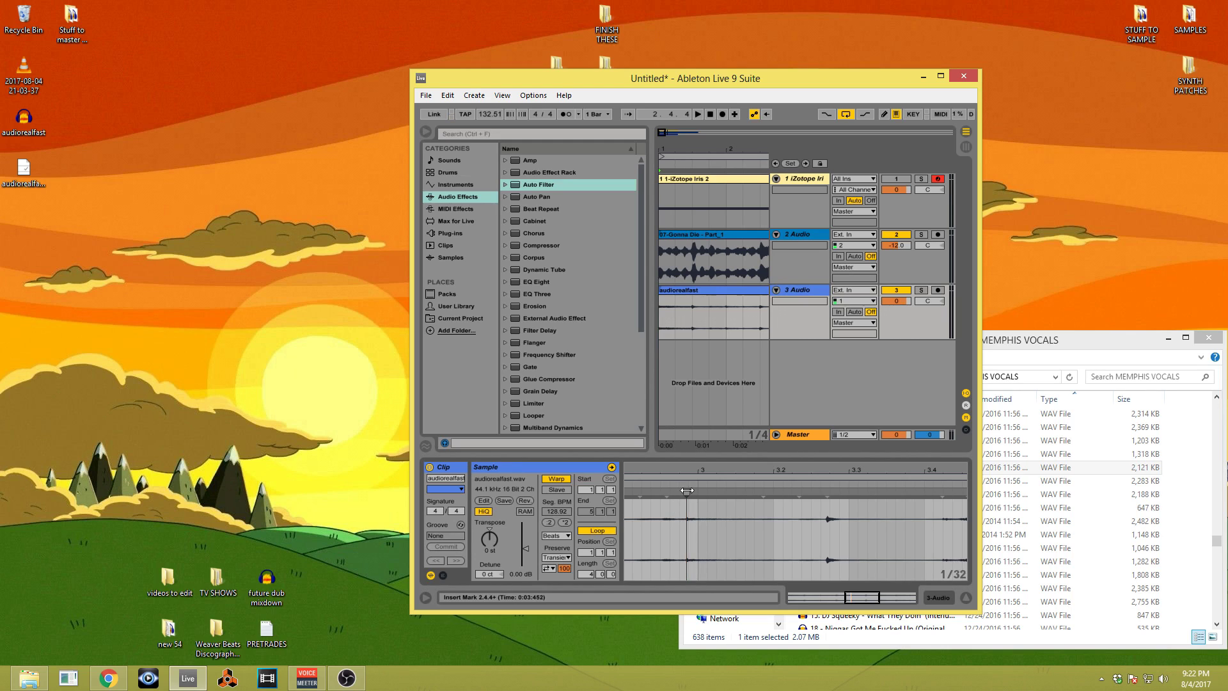
Warp the following audiorealfast hits onto beats 3.1, 3.3 and 4.1 with new warp markers.
double_click(685, 491)
left_click_drag(685, 491, 698, 491)
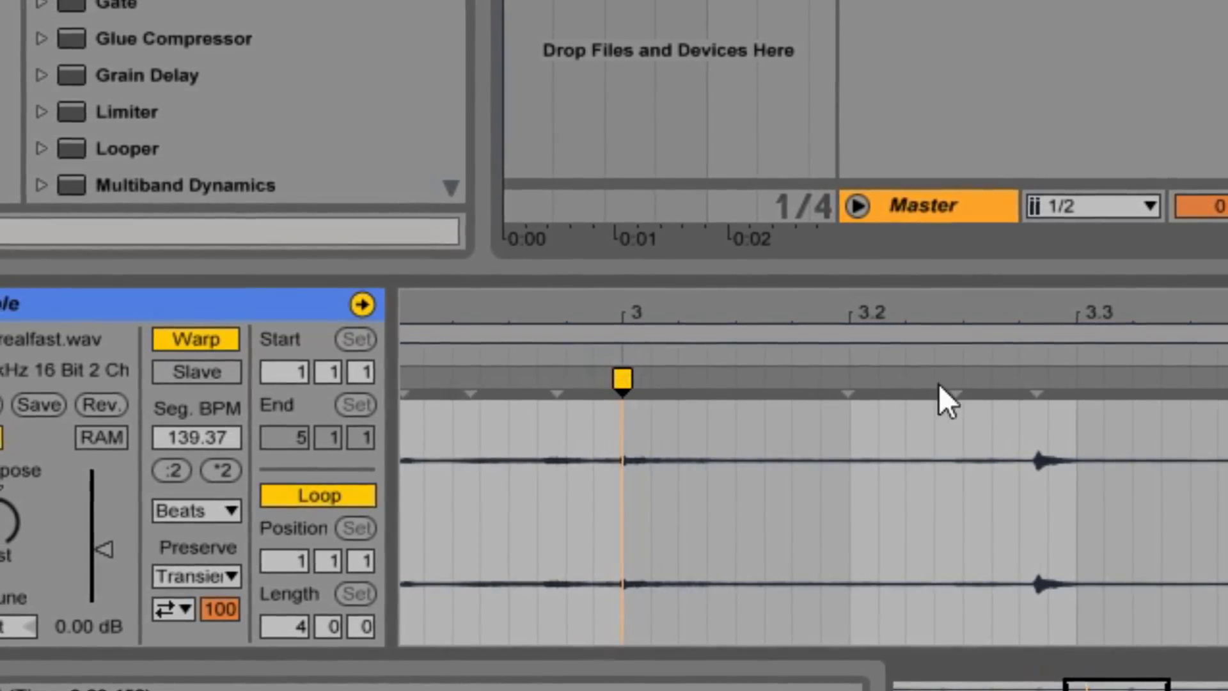
left_click_drag(1039, 383, 1082, 384)
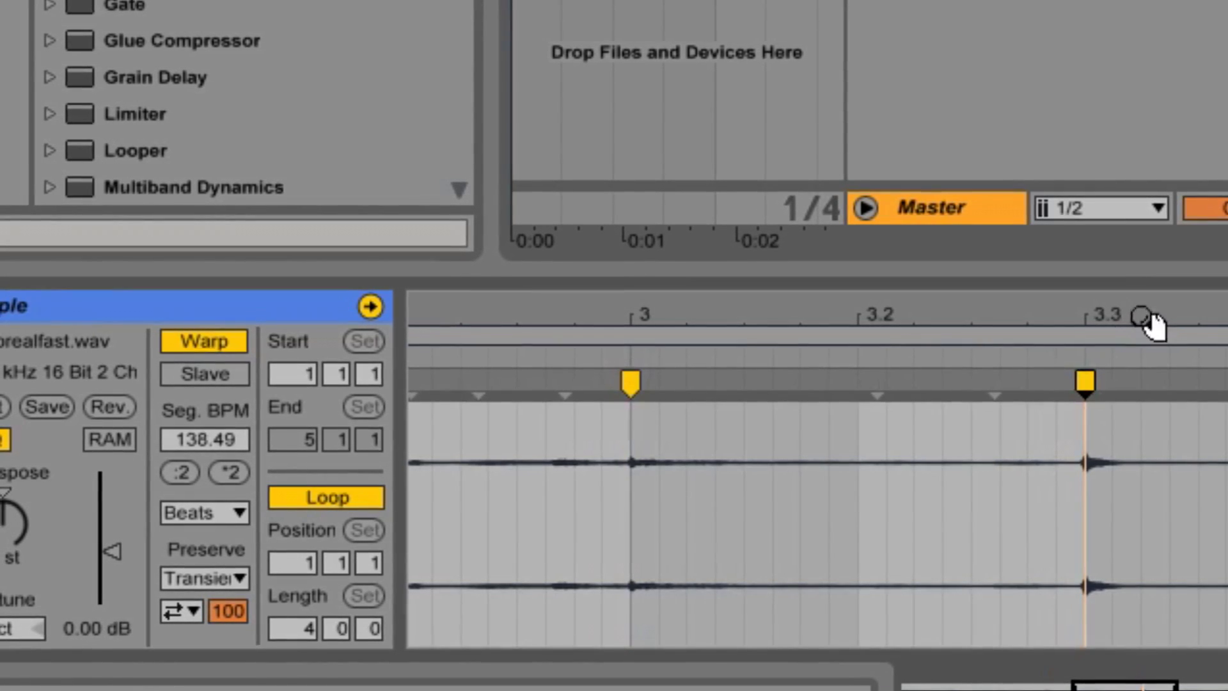
left_click_drag(1142, 316, 484, 317)
mouse_move(764, 491)
left_mouse_down()
mouse_move(784, 492)
mouse_move(786, 419)
left_mouse_up()
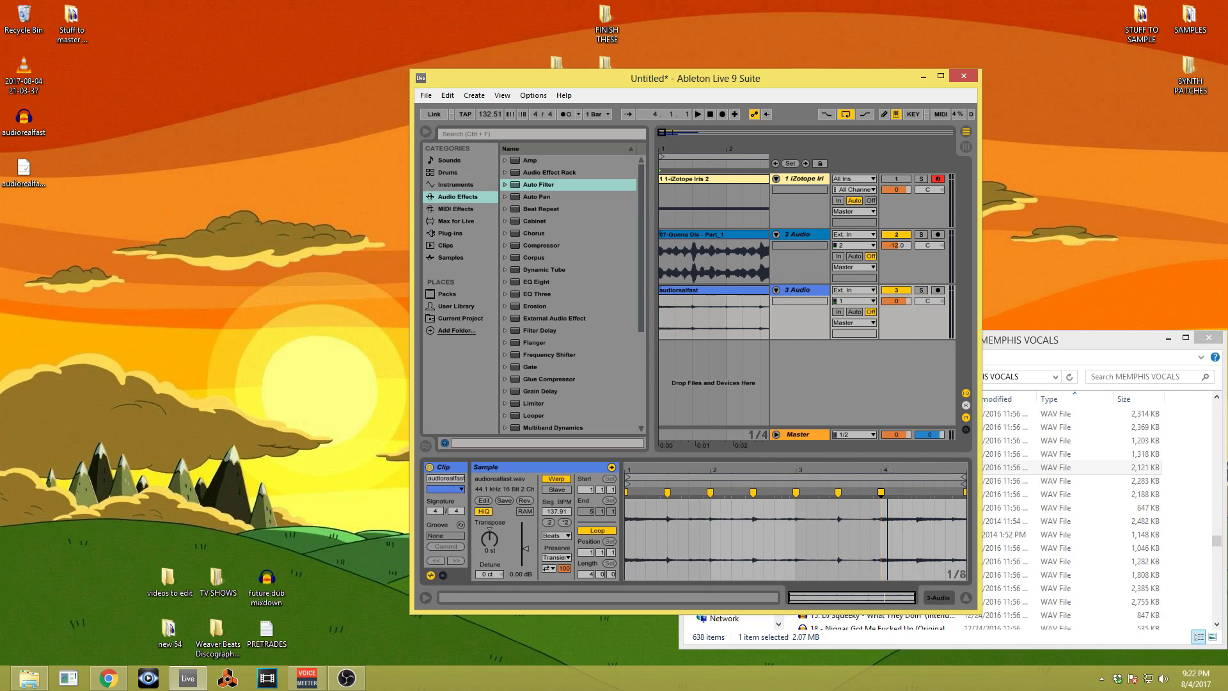
Play the loop and add warp markers to the audiorealfast clip at beat 4.3 and just before its end.
key("space")
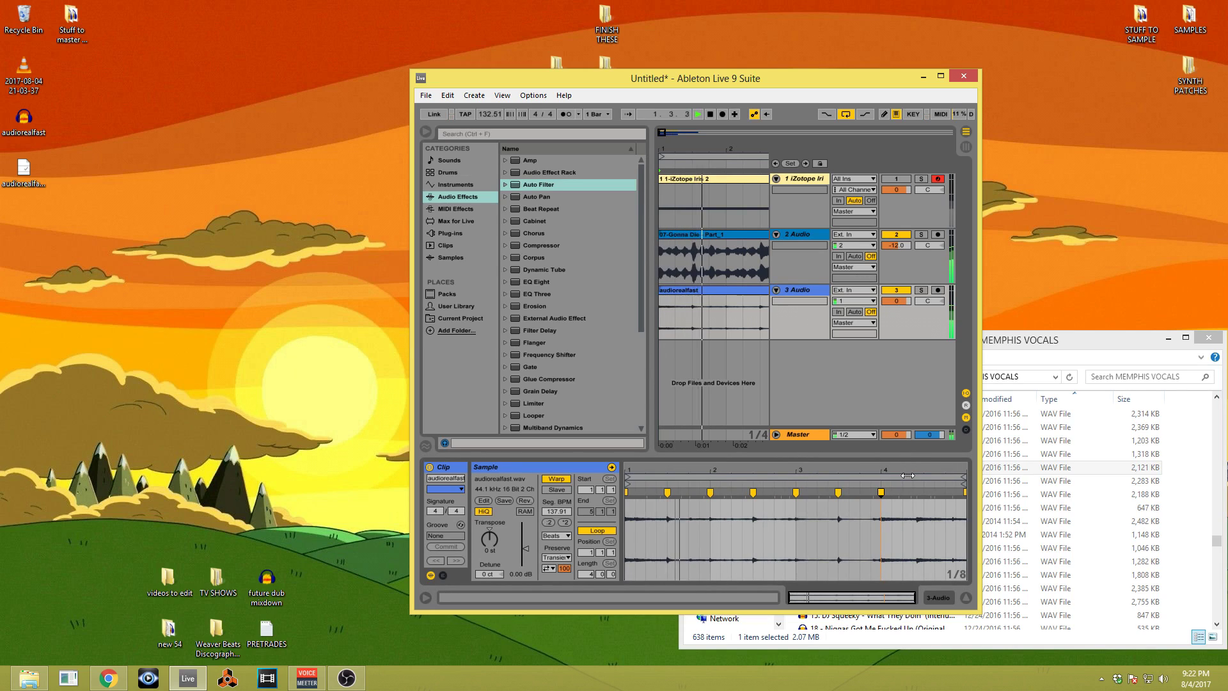
left_click(917, 493)
left_click_drag(917, 493, 959, 495)
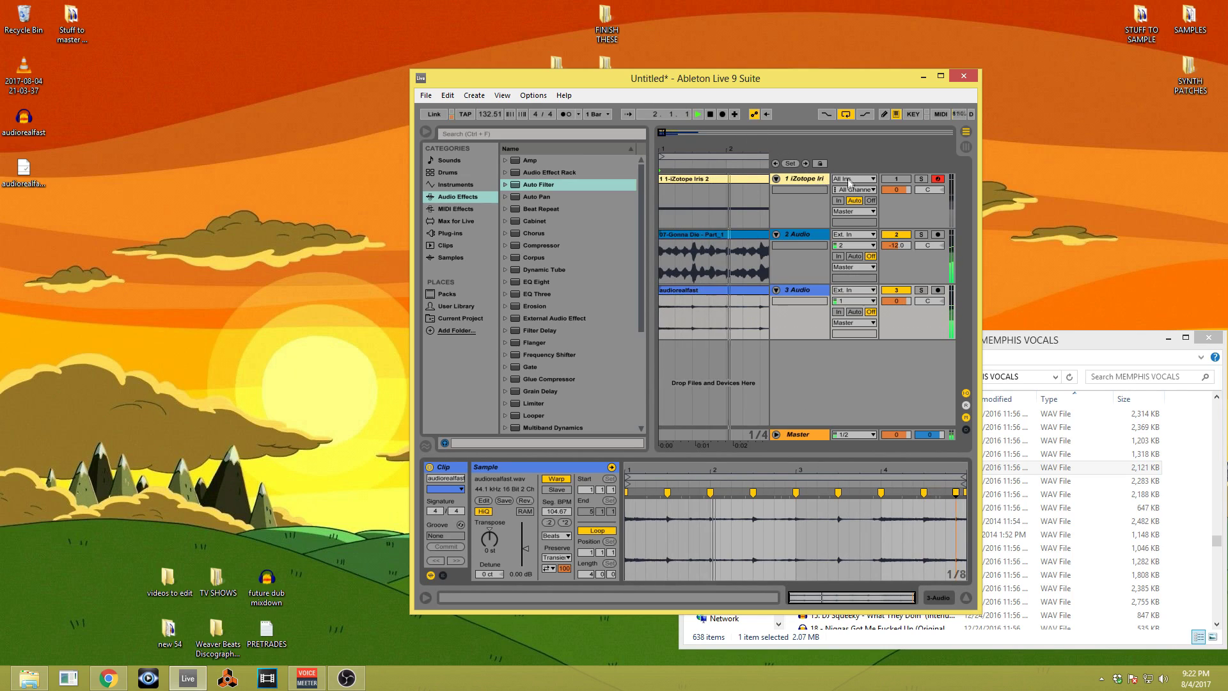
Split the vocal clip on the 2 Audio track at bar 5.
left_click_drag(723, 148, 719, 90)
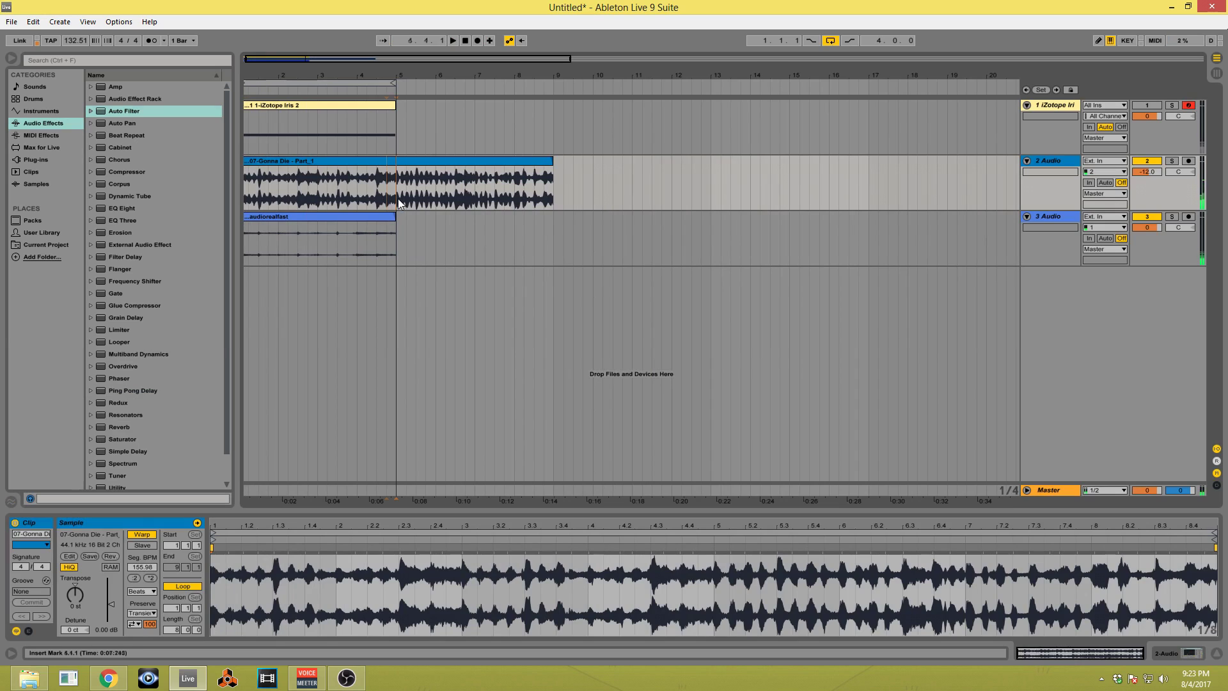
key("ctrl+e")
left_click_drag(344, 77, 342, 16)
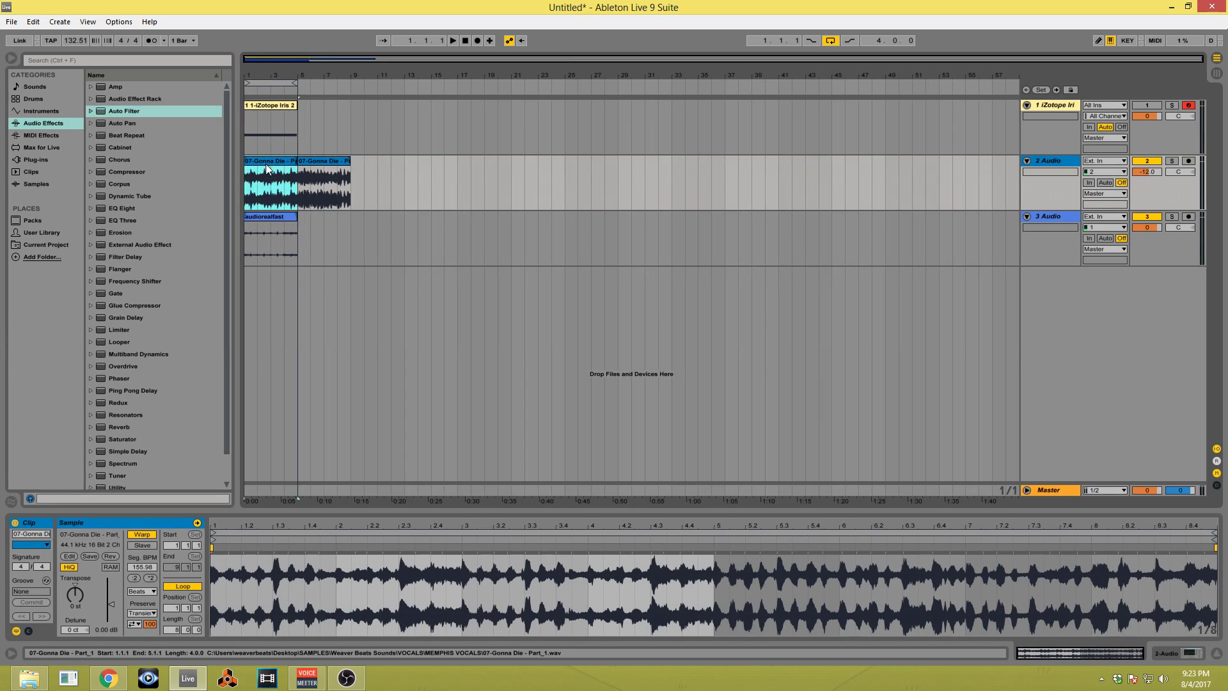
Duplicate the audiorealfast clip at bar 5 and play it with the vocal over an eight-bar loop.
left_click_drag(277, 217, 327, 223)
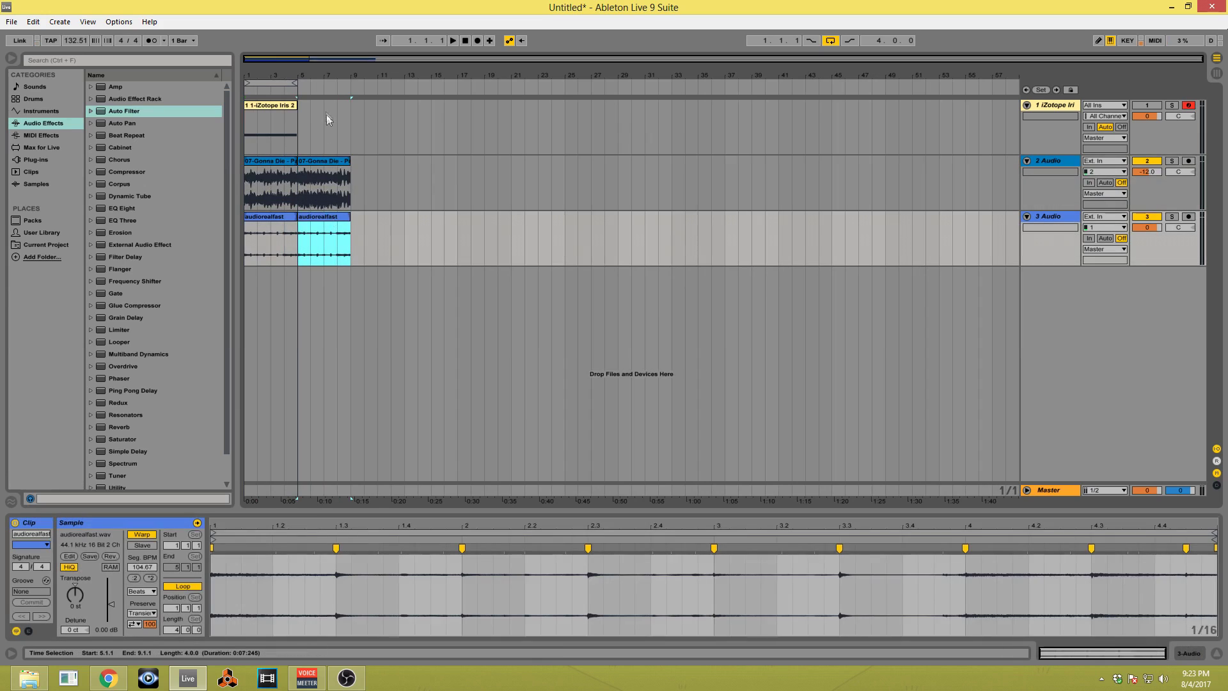
left_click_drag(294, 82, 349, 83)
left_click(306, 187)
key("space")
left_click(299, 186)
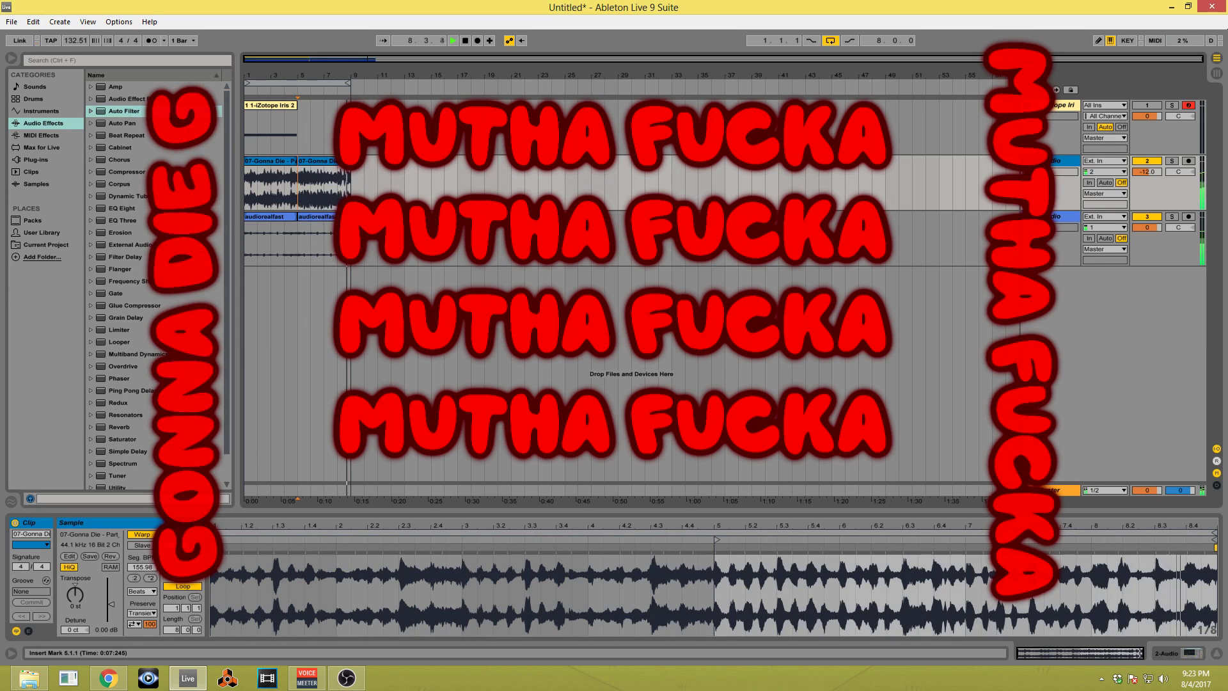
left_click(339, 160)
key("space")
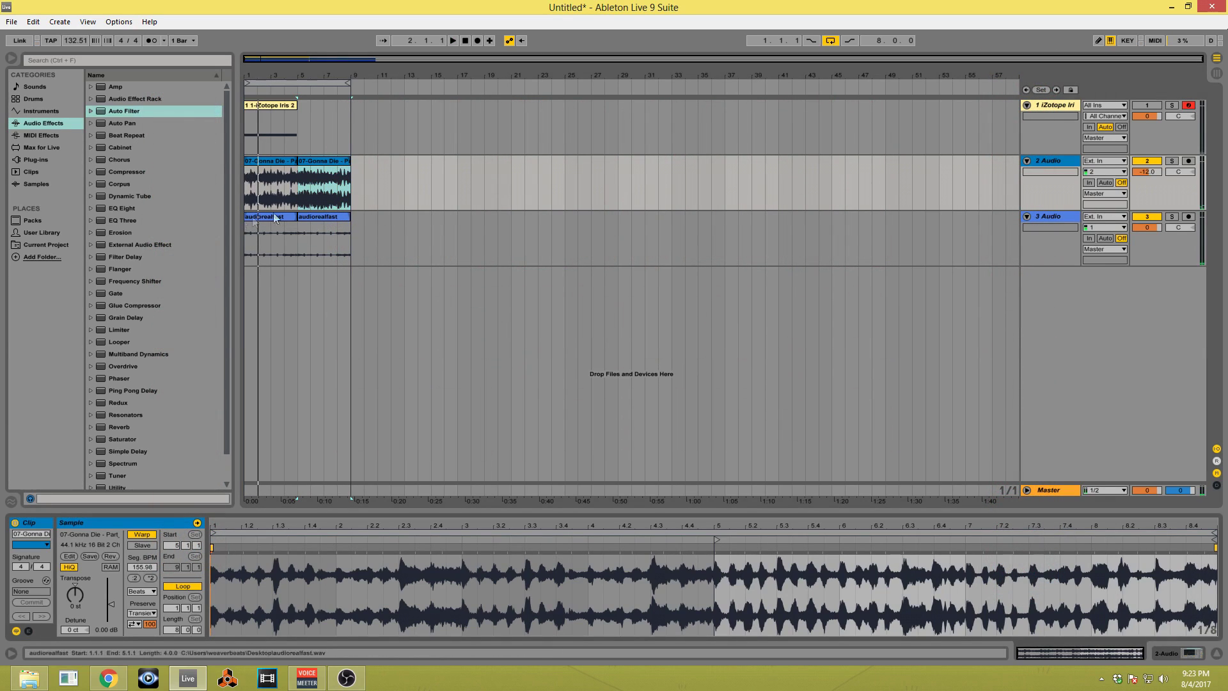
Warp the first vocal clip's hits onto beats 1.3 and 2.1 with warp markers.
left_click(272, 163)
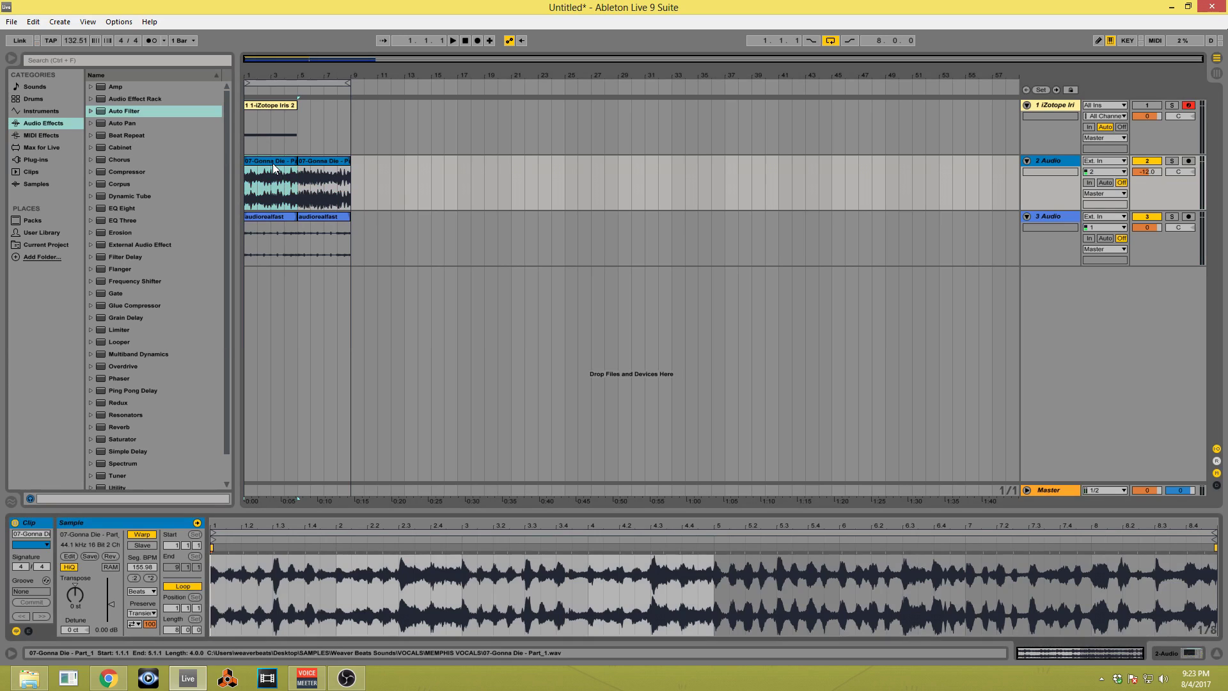
left_click_drag(271, 525, 294, 592)
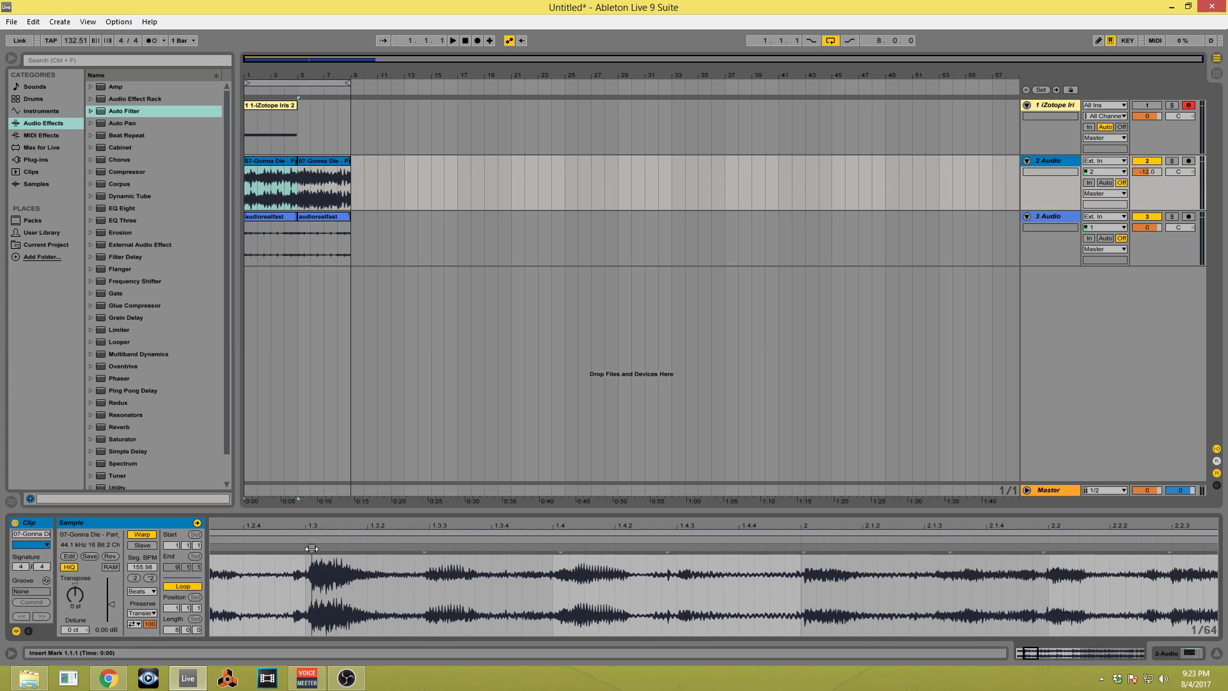
left_click_drag(311, 548, 307, 548)
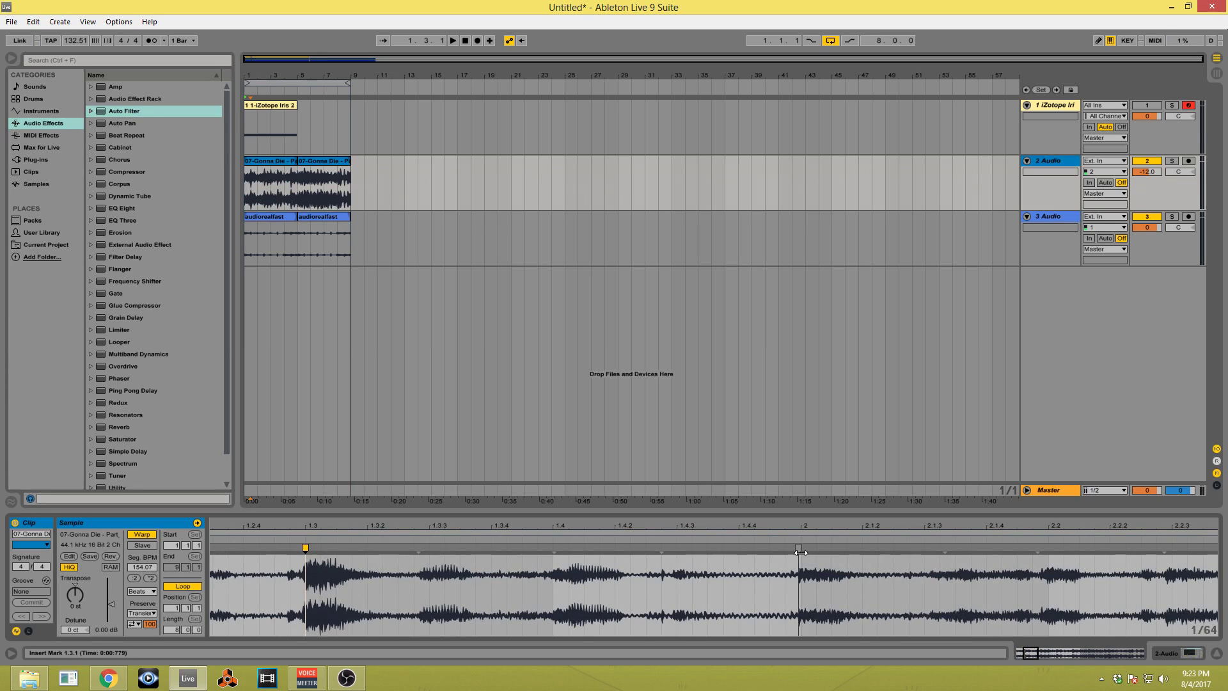
left_click_drag(801, 552, 820, 517)
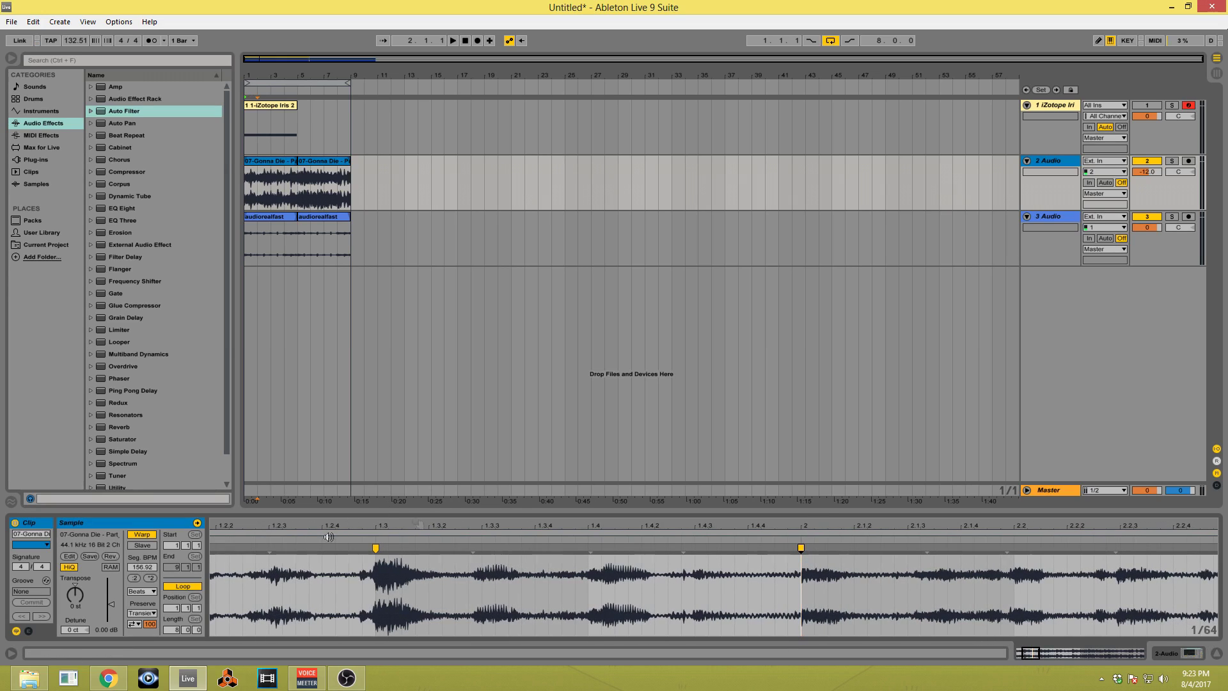
Add warp markers to the first vocal clip and align its hits to beats 2.3 and 2.2.
left_click(270, 158)
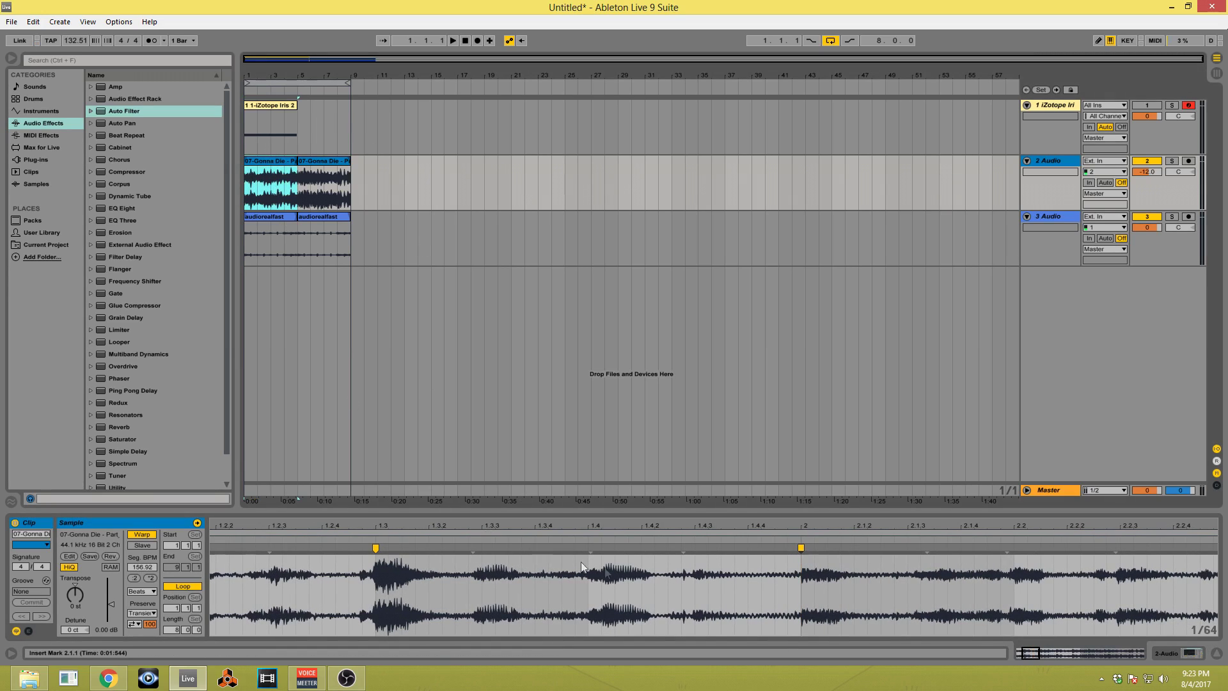
left_click_drag(694, 522, 345, 521)
double_click(875, 551)
left_click_drag(874, 549, 870, 549)
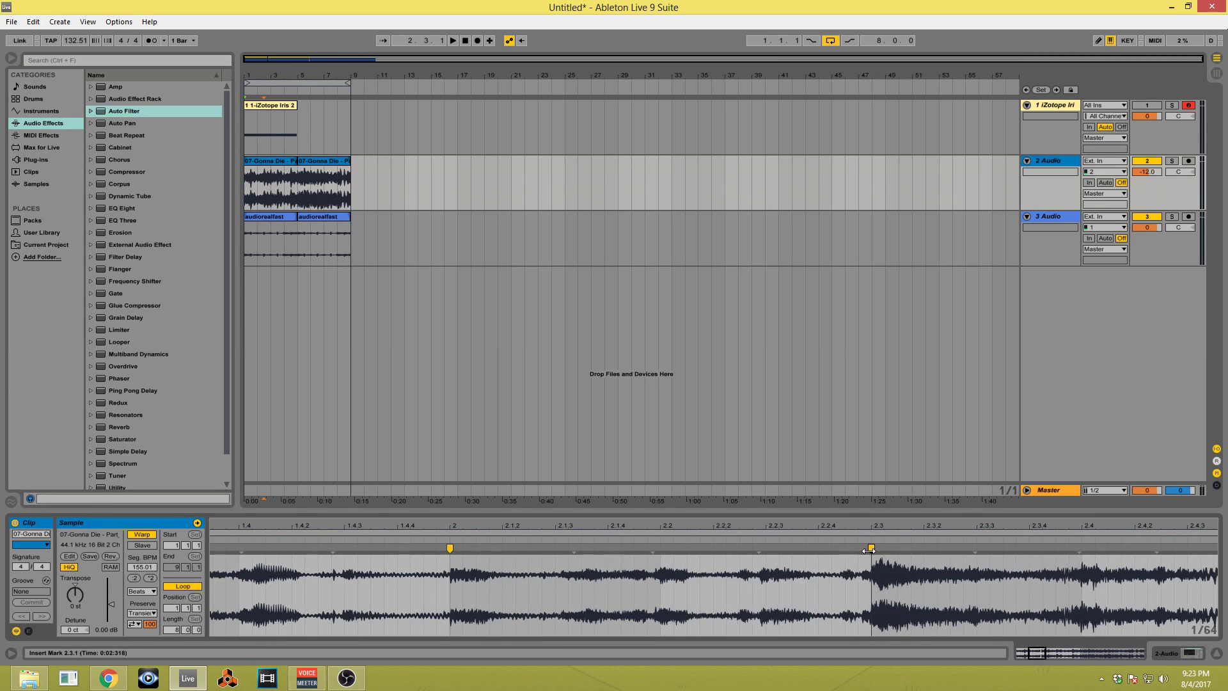
double_click(653, 549)
left_click_drag(654, 550, 661, 550)
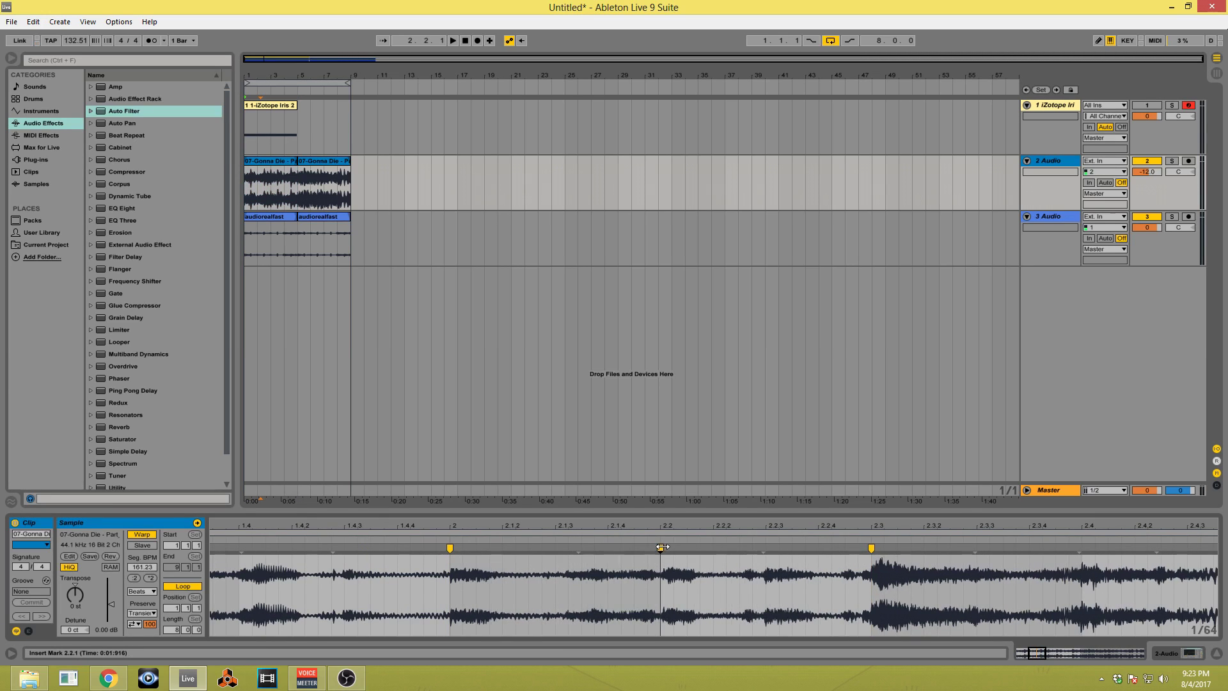
Continue placing warp markers on the first vocal clip's remaining hits, up to beat 4.3.
scroll(539, 555, "down", 5)
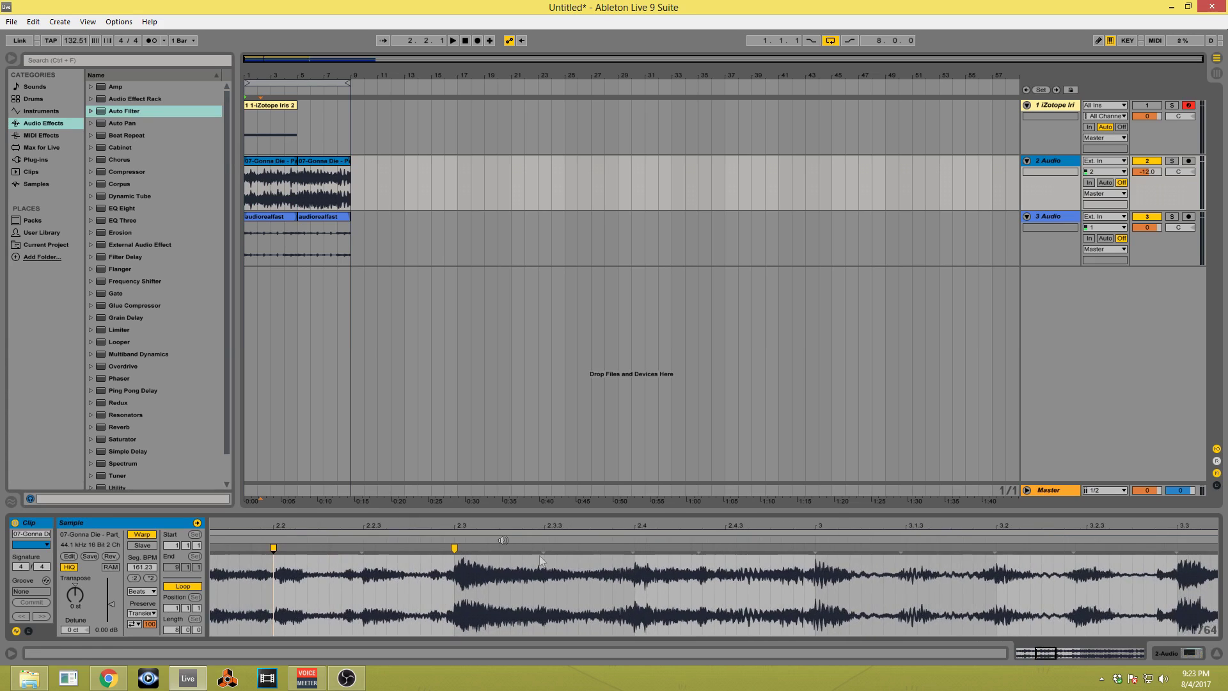
left_click_drag(1178, 524, 620, 523)
double_click(872, 549)
double_click(642, 549)
left_click_drag(1004, 521, 331, 522)
double_click(935, 549)
Try to pin the second half of the vocal with warp markers at beats 5.3, 6.1, 6.3, 7.1, 7.2 and 7.3.
double_click(653, 549)
double_click(603, 549)
double_click(821, 549)
left_click_drag(825, 523, 558, 524)
double_click(795, 549)
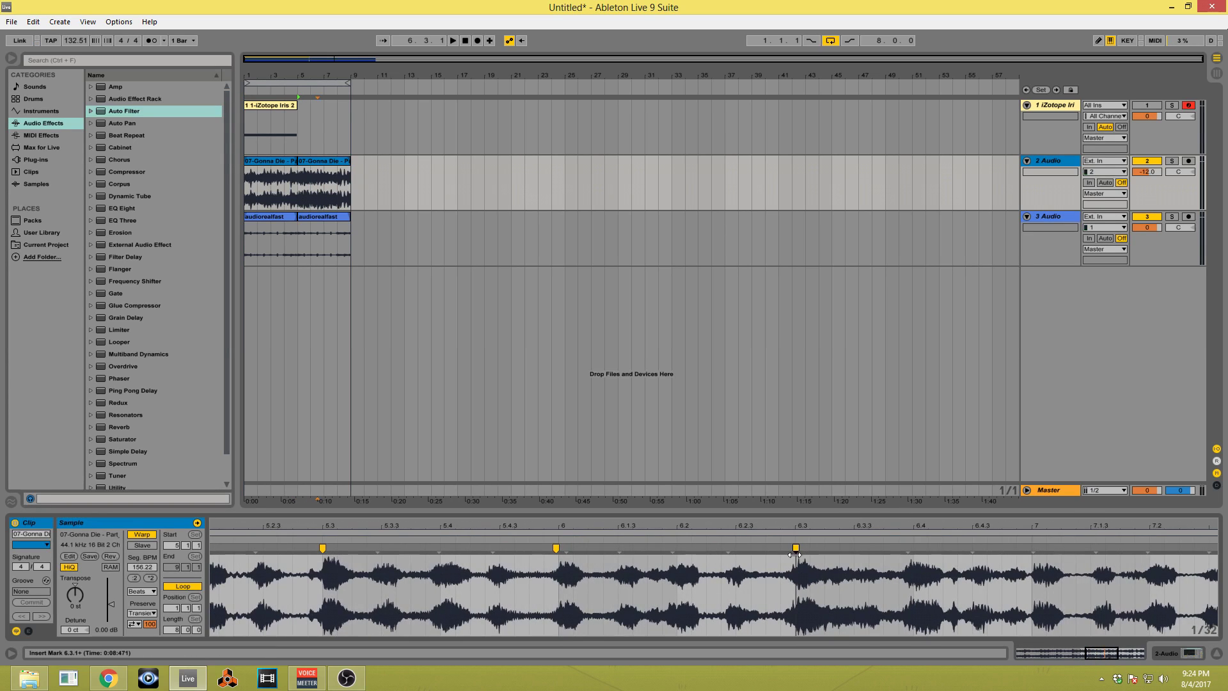
double_click(1032, 549)
left_click_drag(1032, 523, 591, 523)
double_click(828, 549)
double_click(709, 549)
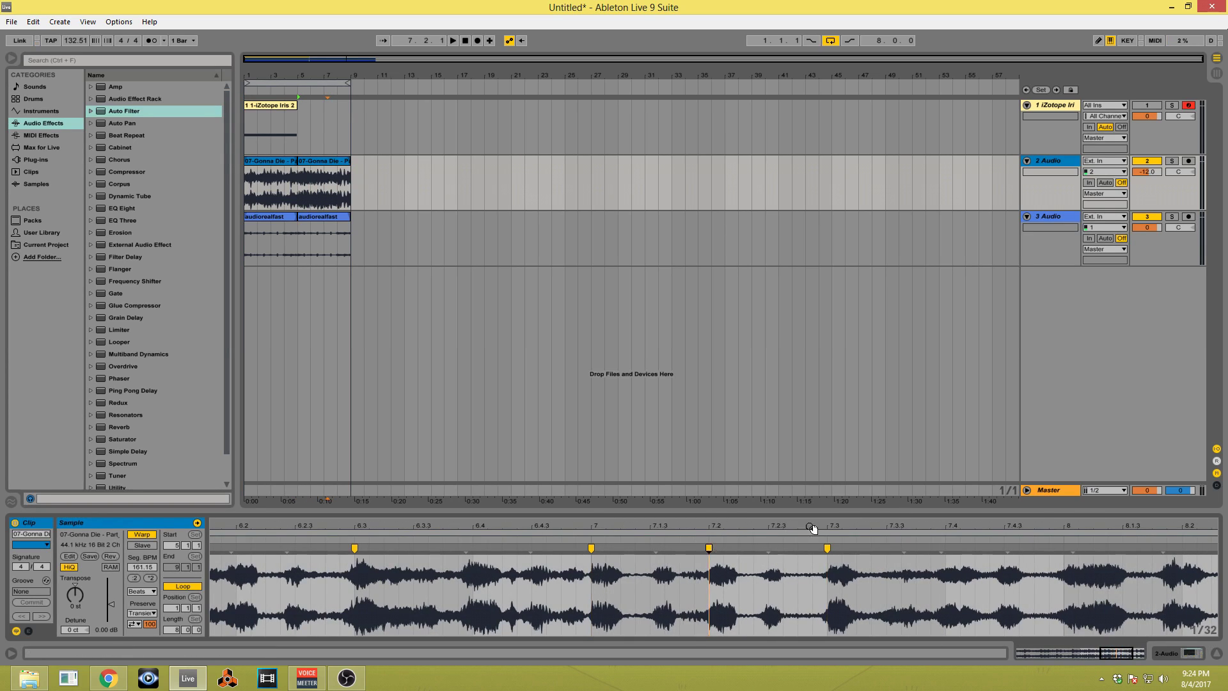
Undo the warp markers placed after beat 4.3 in the vocal.
left_click_drag(813, 525, 722, 513)
key("ctrl+z")
key("ctrl+z")
key("ctrl+z")
key("ctrl+z")
key("ctrl+z")
key("ctrl+z")
key("ctrl+z")
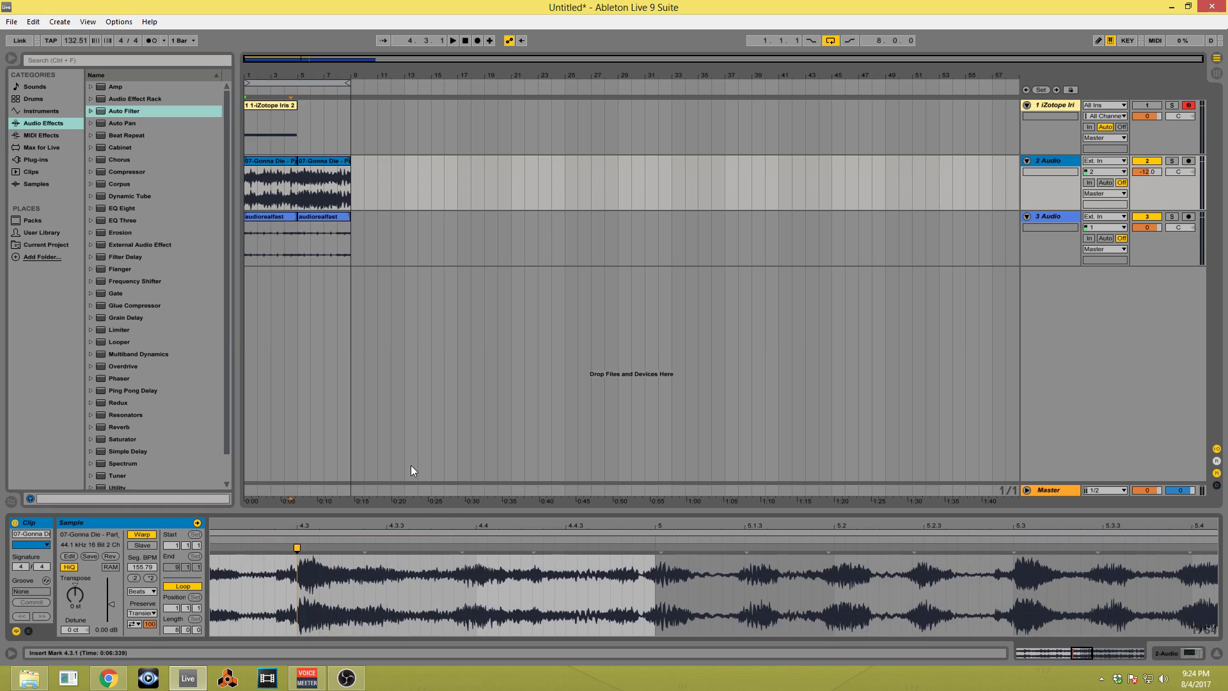
Set warp markers in the second vocal clip at beats 6.1, 6.3, 7.1, 7.2, 7.3 and 8.3.
left_click(306, 160)
double_click(715, 549)
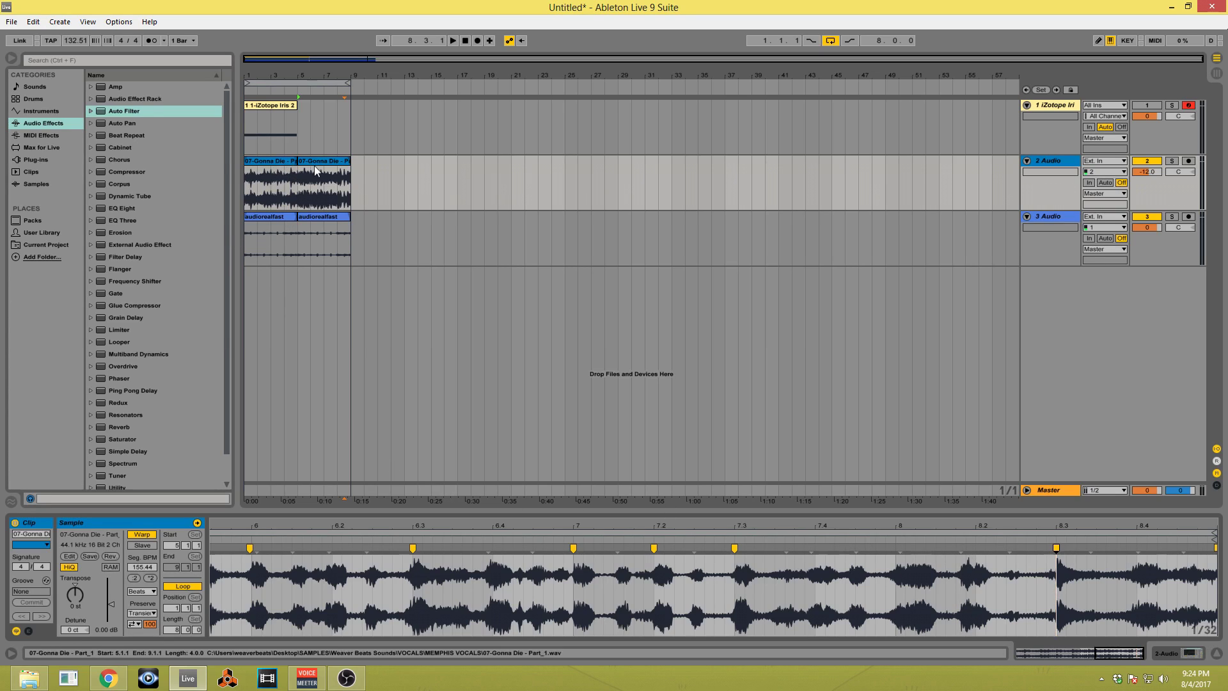
Play the warped clips from bar 1 and show the 2 Audio track's effects in the Session View.
left_click(284, 162)
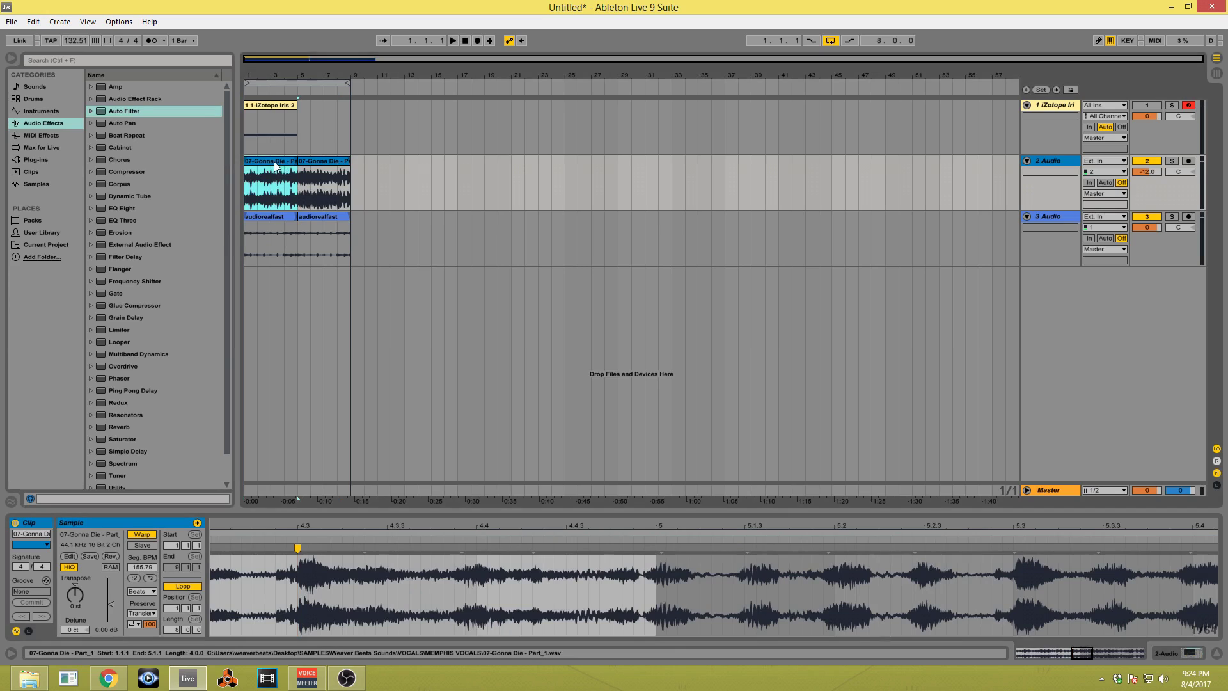
key("space")
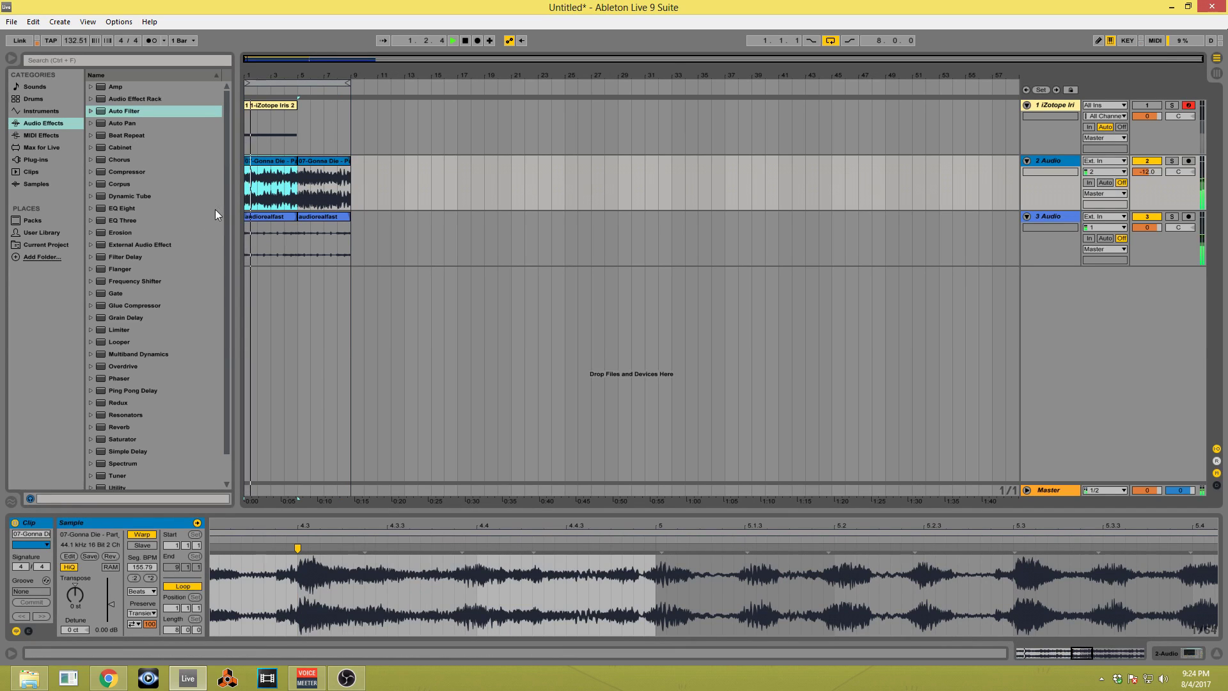
key("Tab")
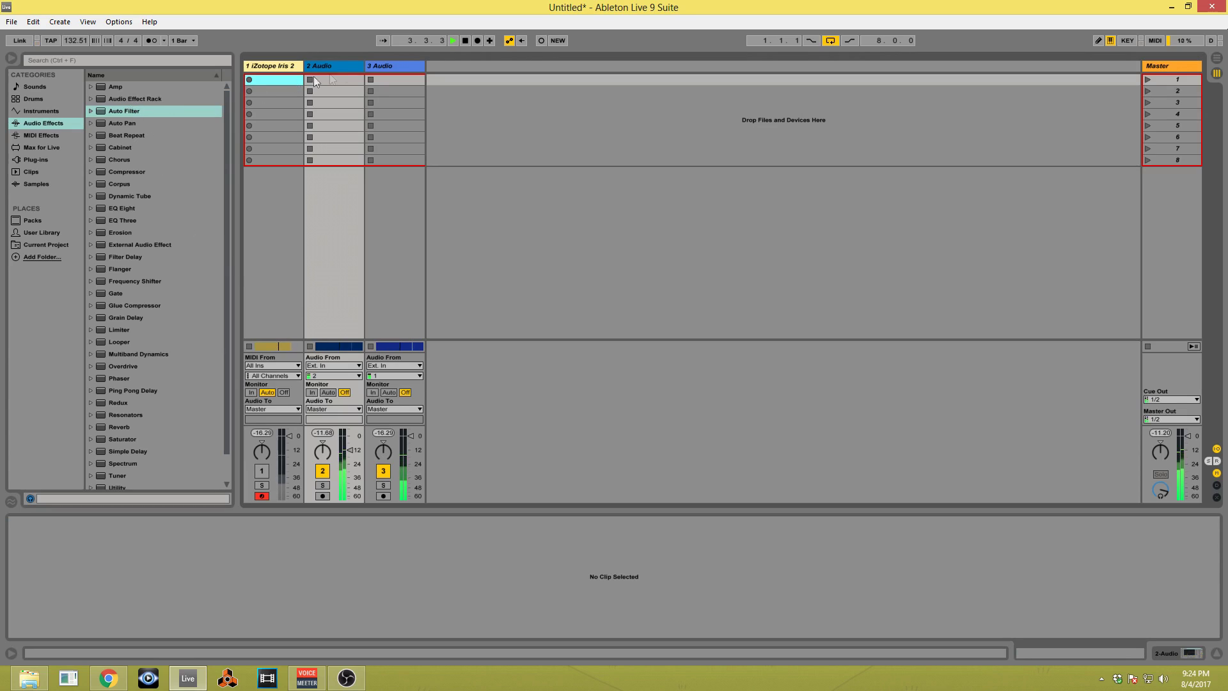
left_click(340, 64)
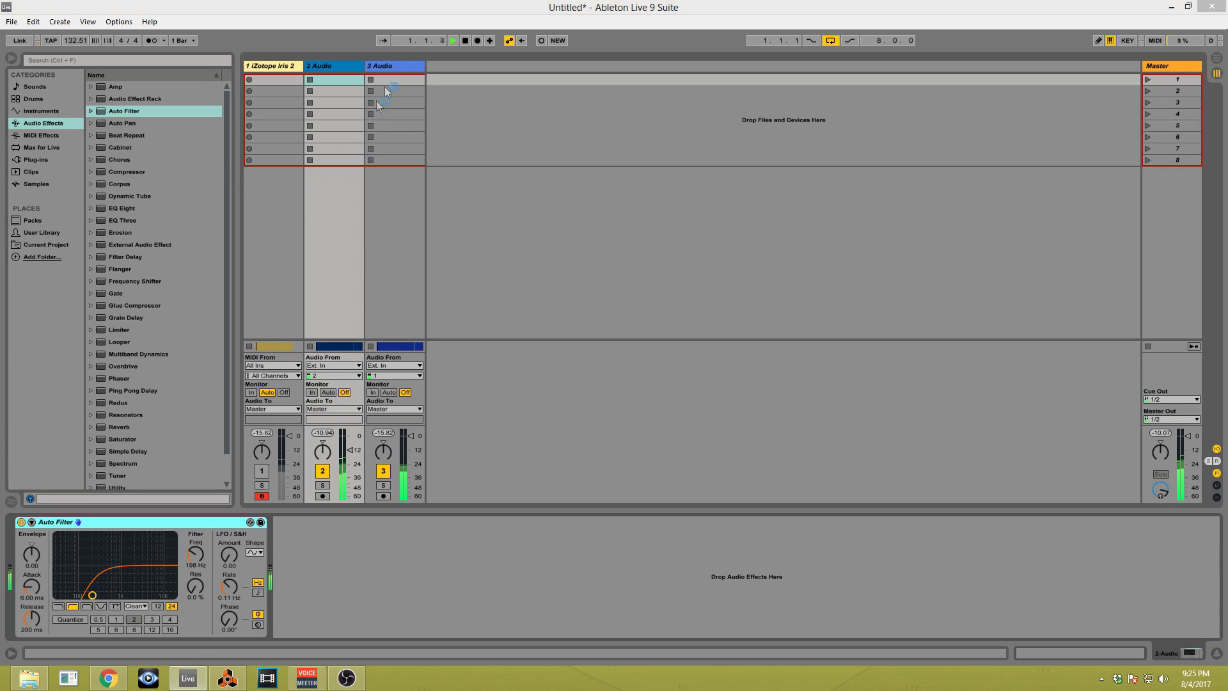
Insert an audio track after 3 Audio, set its audio input to Reason and its monitoring to In.
left_click(393, 64)
key("ctrl+t")
left_click(471, 366)
left_click(447, 405)
key("space")
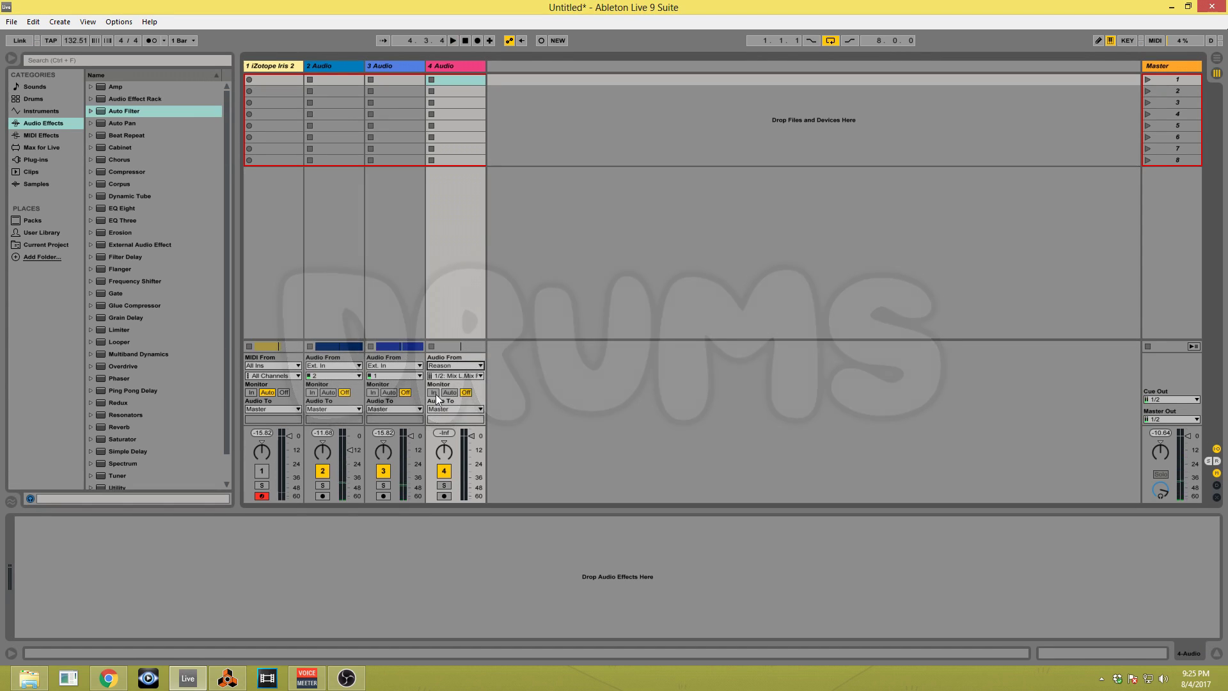
left_click(434, 393)
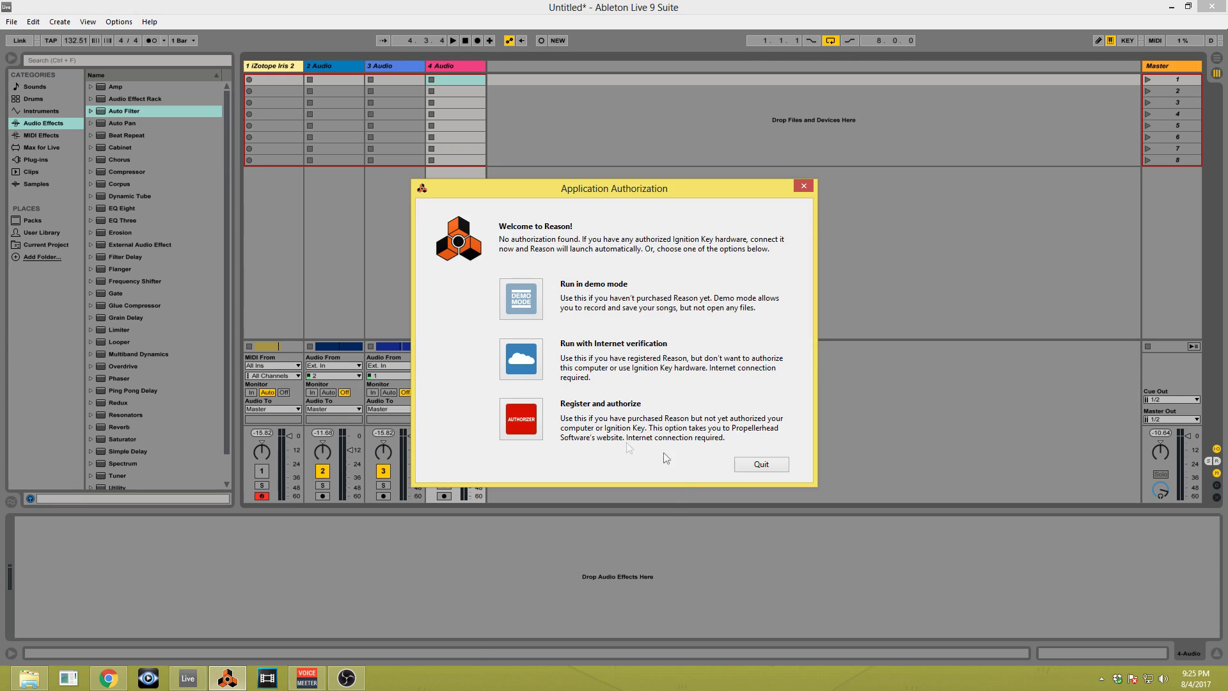
Run Reason with Internet verification and add a Redrum with all 16 pattern steps active on drum channel 3.
left_click(523, 370)
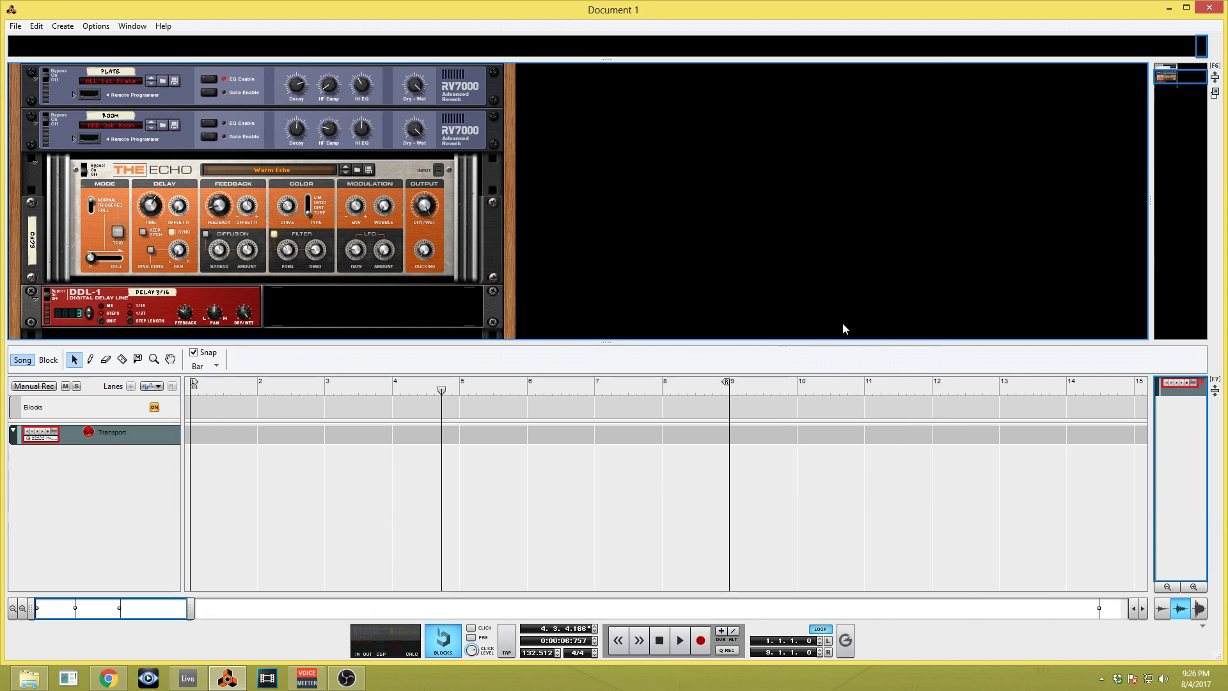
left_click(631, 286)
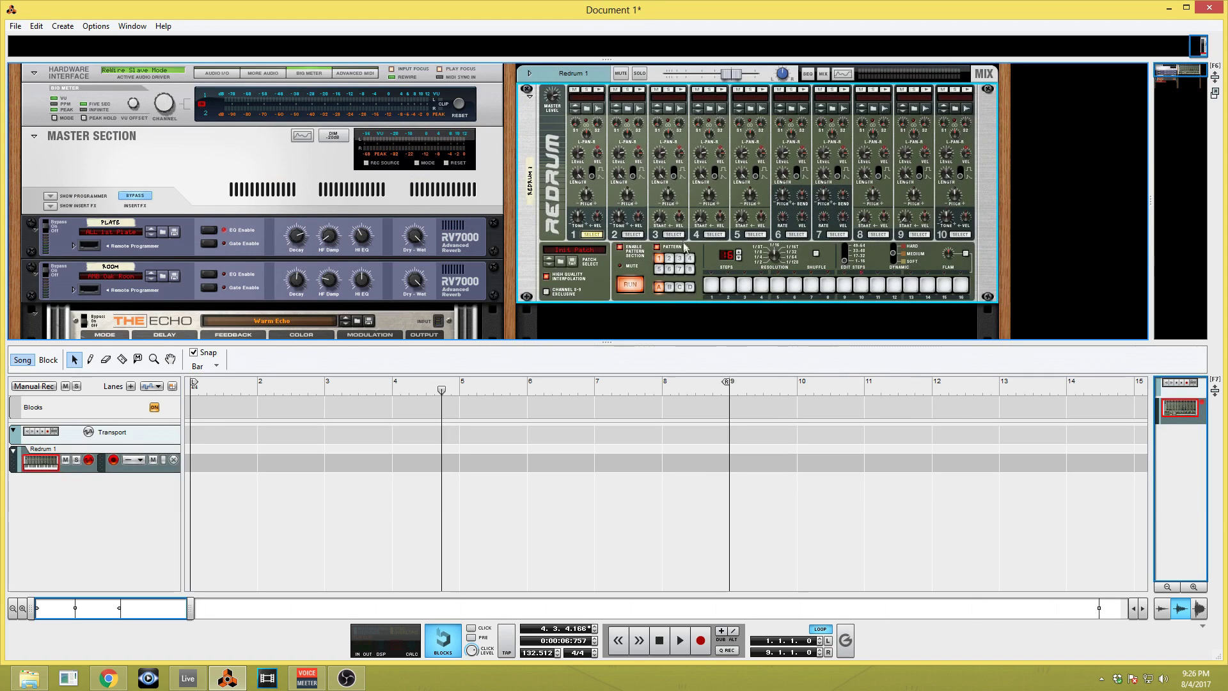
left_click(674, 234)
left_click_drag(713, 286, 1142, 282)
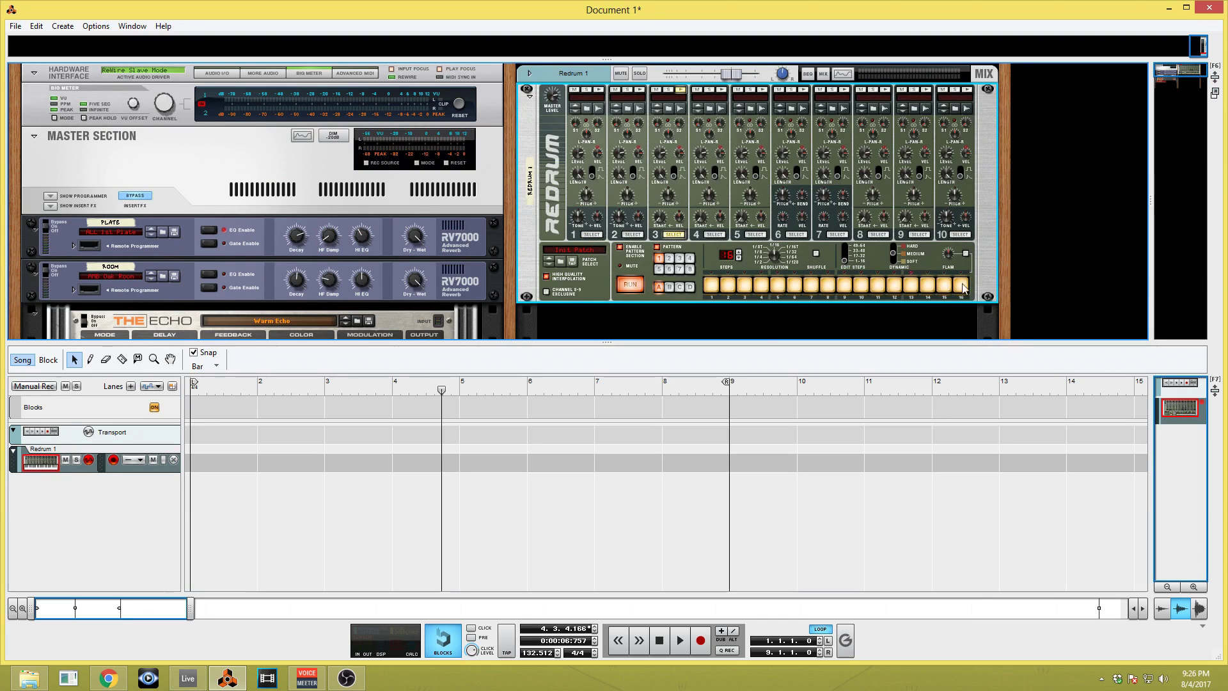
Switch to Ableton Live and review the audio input source and channel choices of the 4 Audio track.
left_click(188, 678)
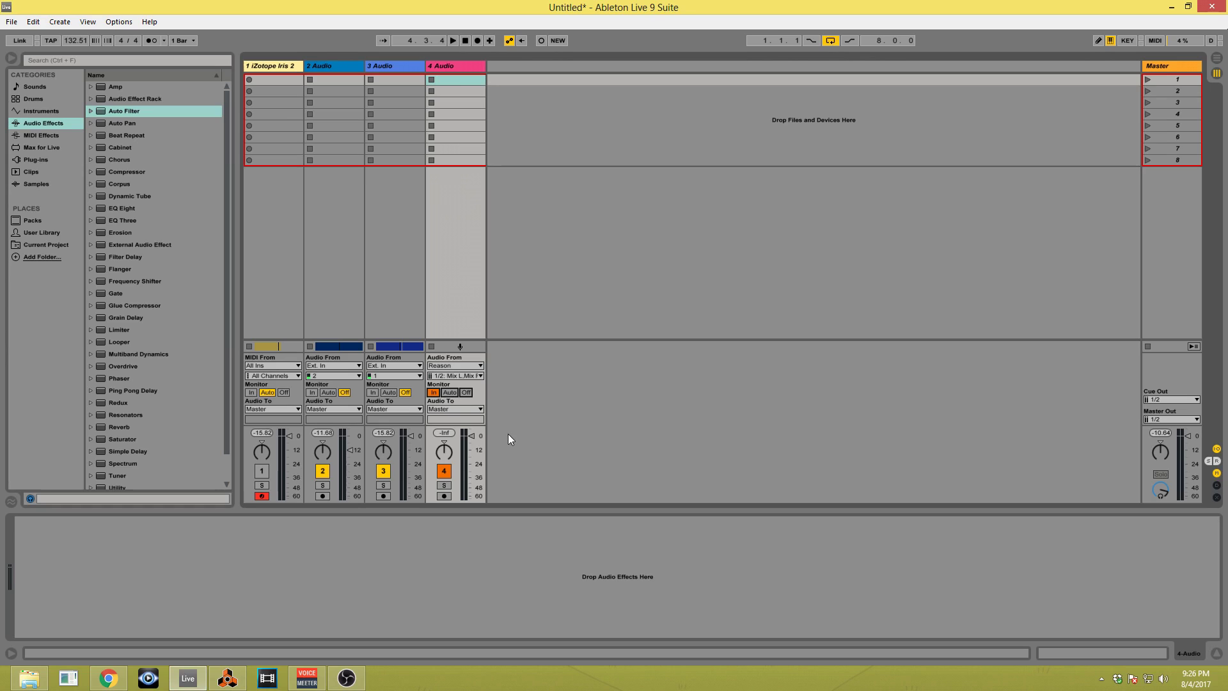
left_click(472, 367)
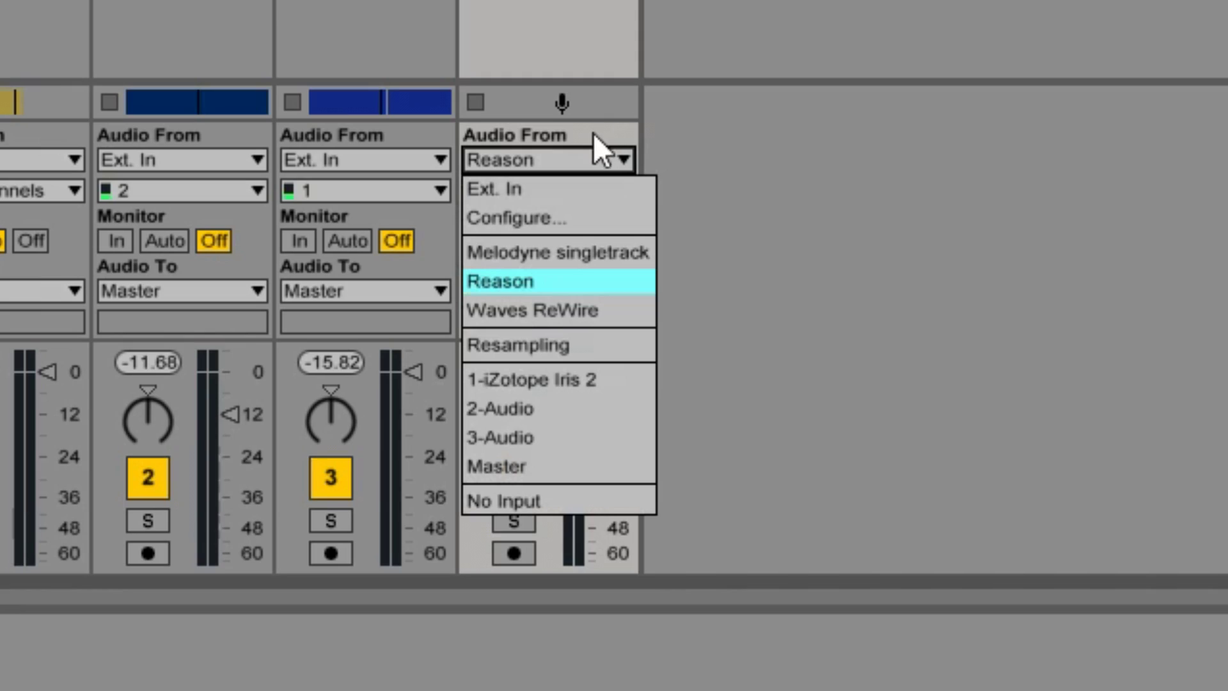
left_click(595, 161)
left_click(588, 192)
left_click(588, 192)
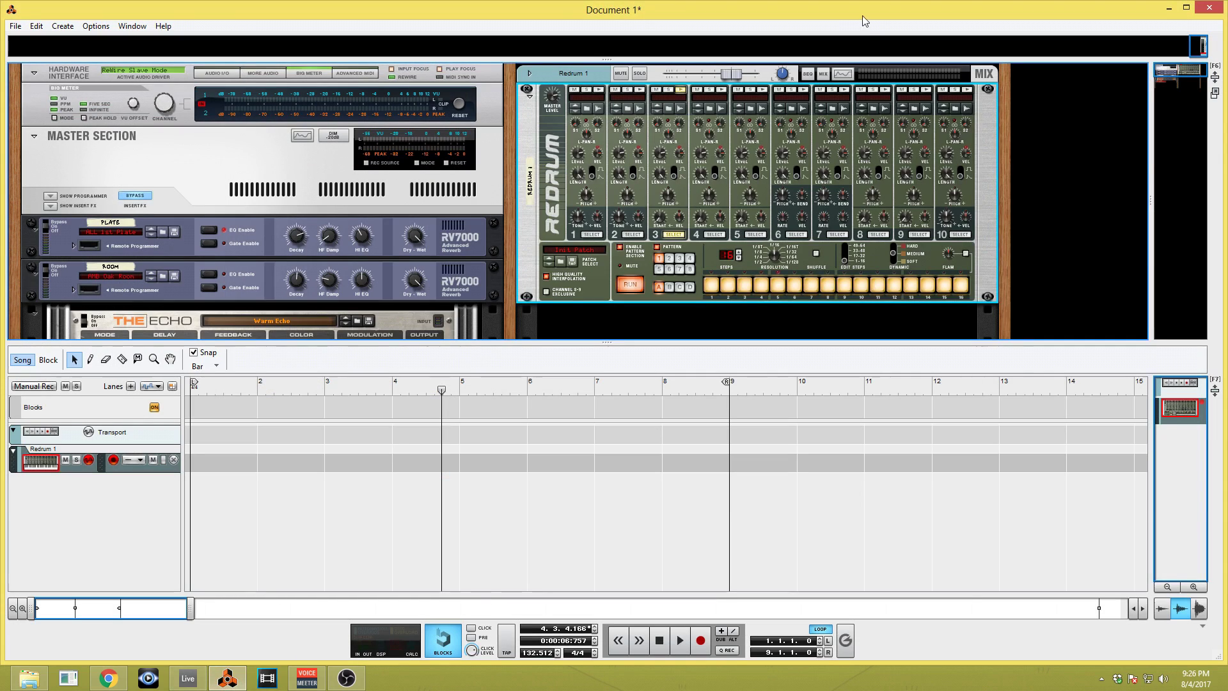
In Reason, load a closed hi-hat sample from the DRUM HITS folder into Redrum's drum channel 3.
left_click(660, 116)
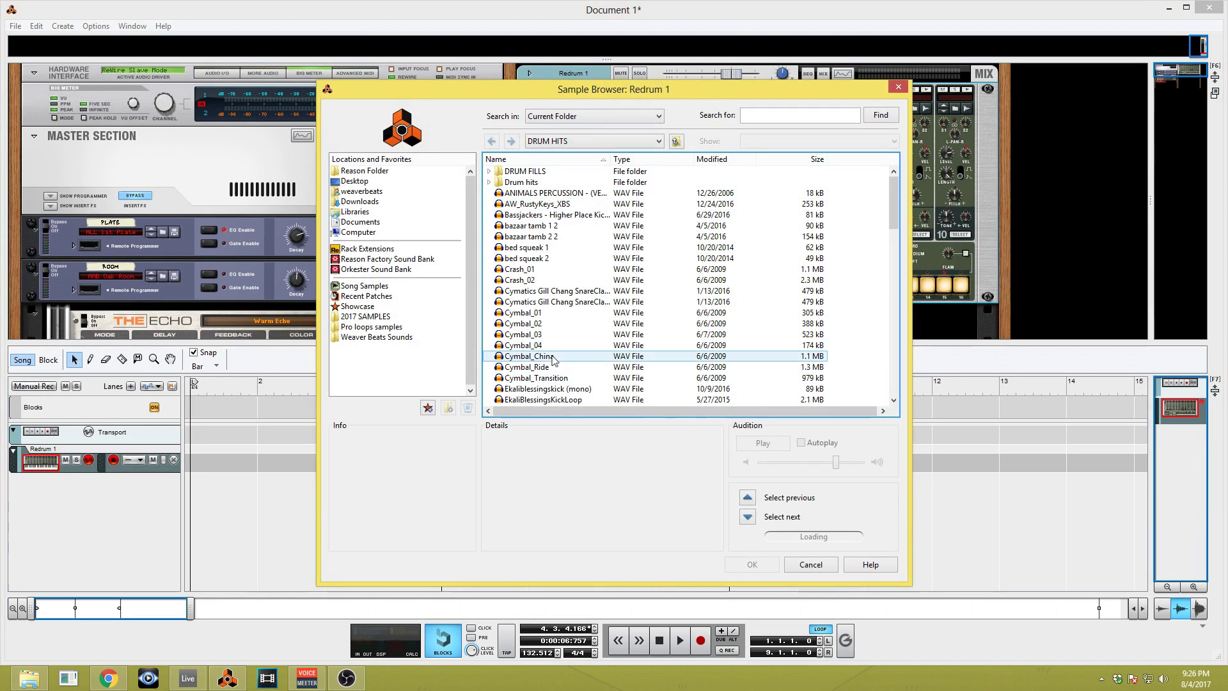
scroll(558, 346, "down", 10)
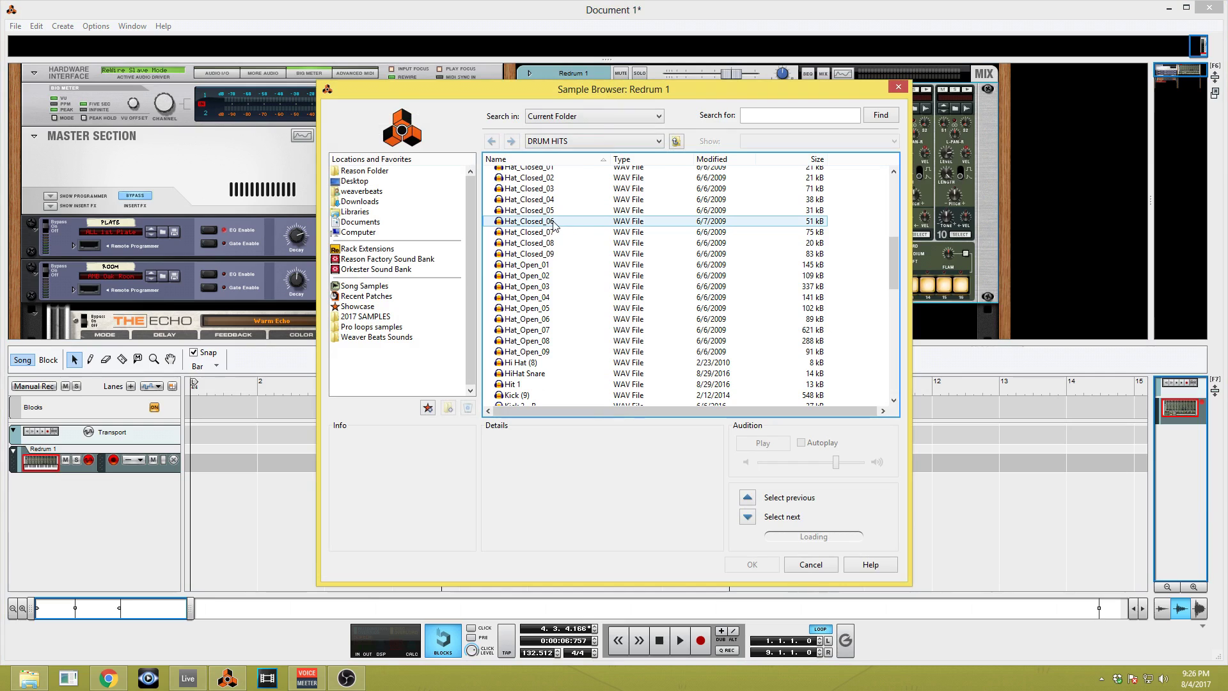
left_click(598, 143)
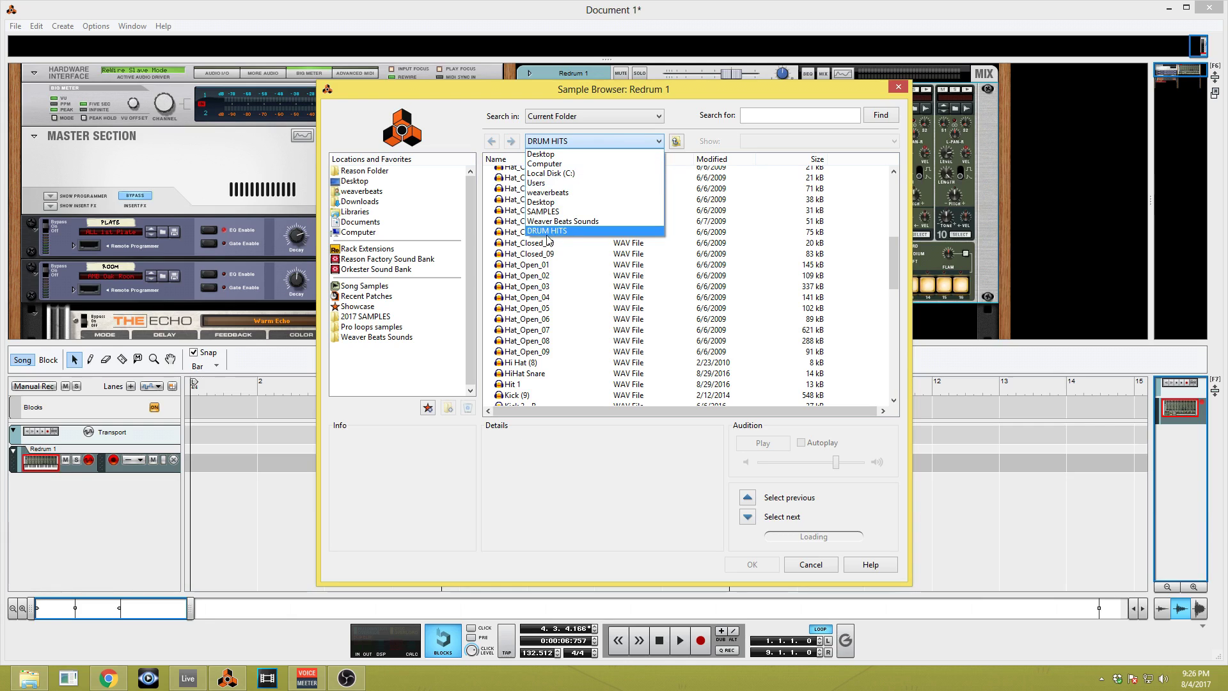
left_click(514, 211)
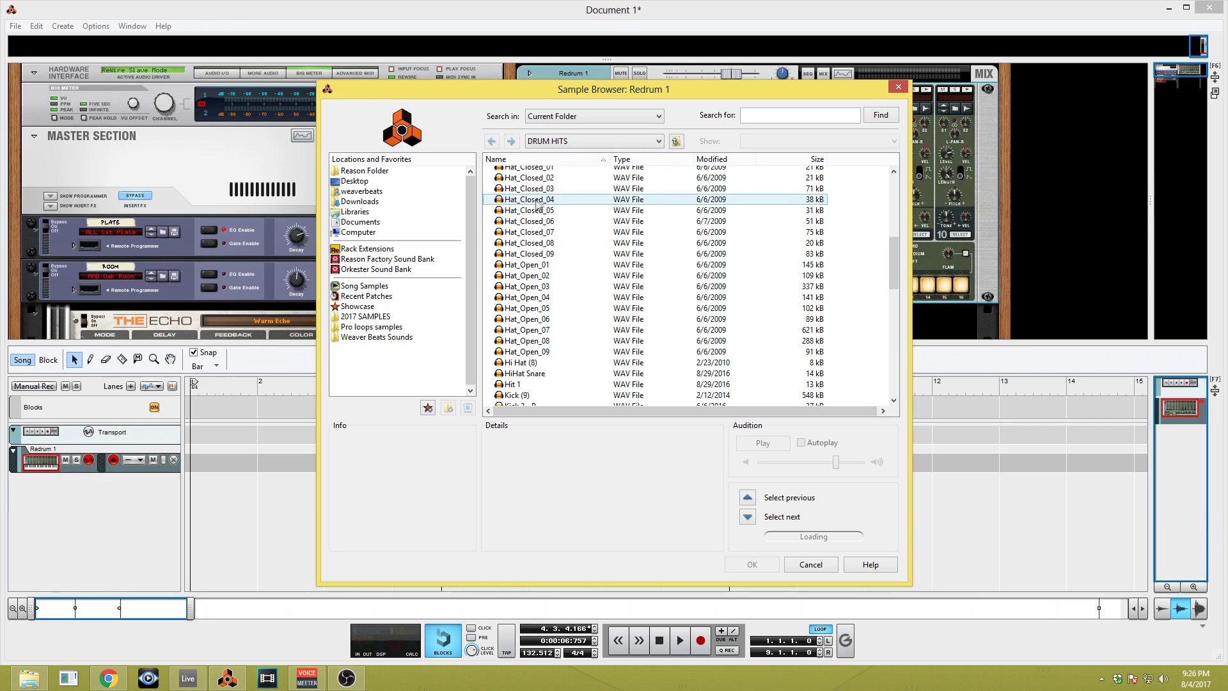
left_click(549, 189)
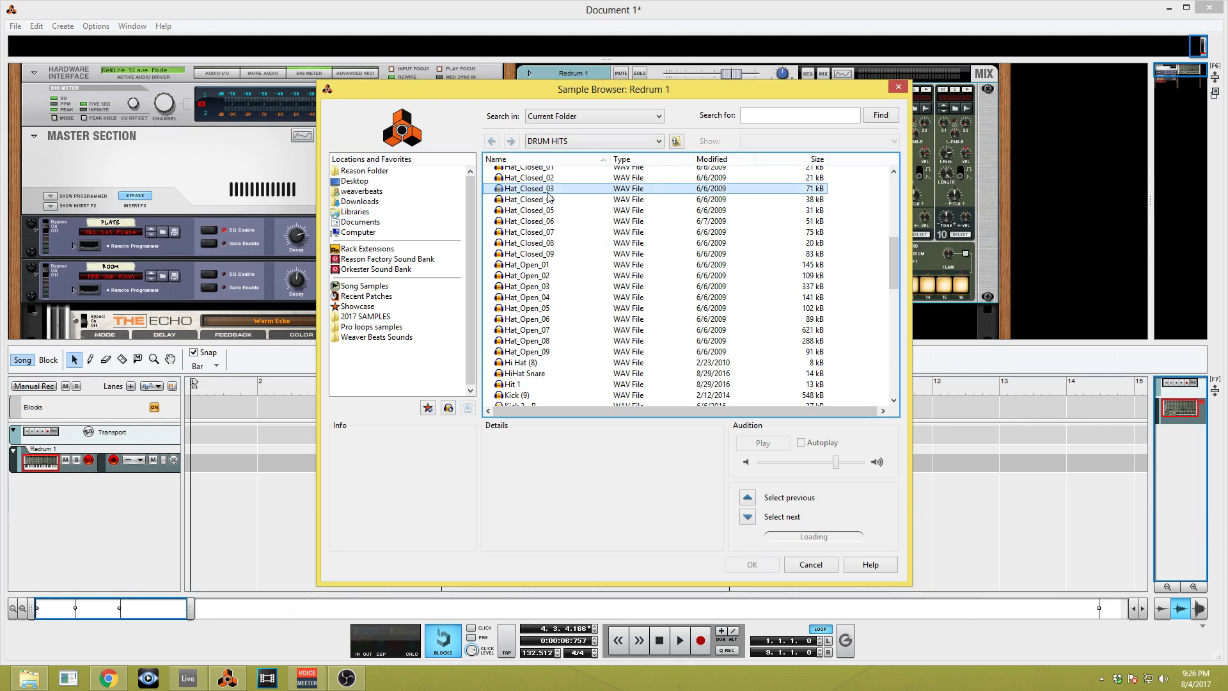
scroll(547, 256, "up", 3)
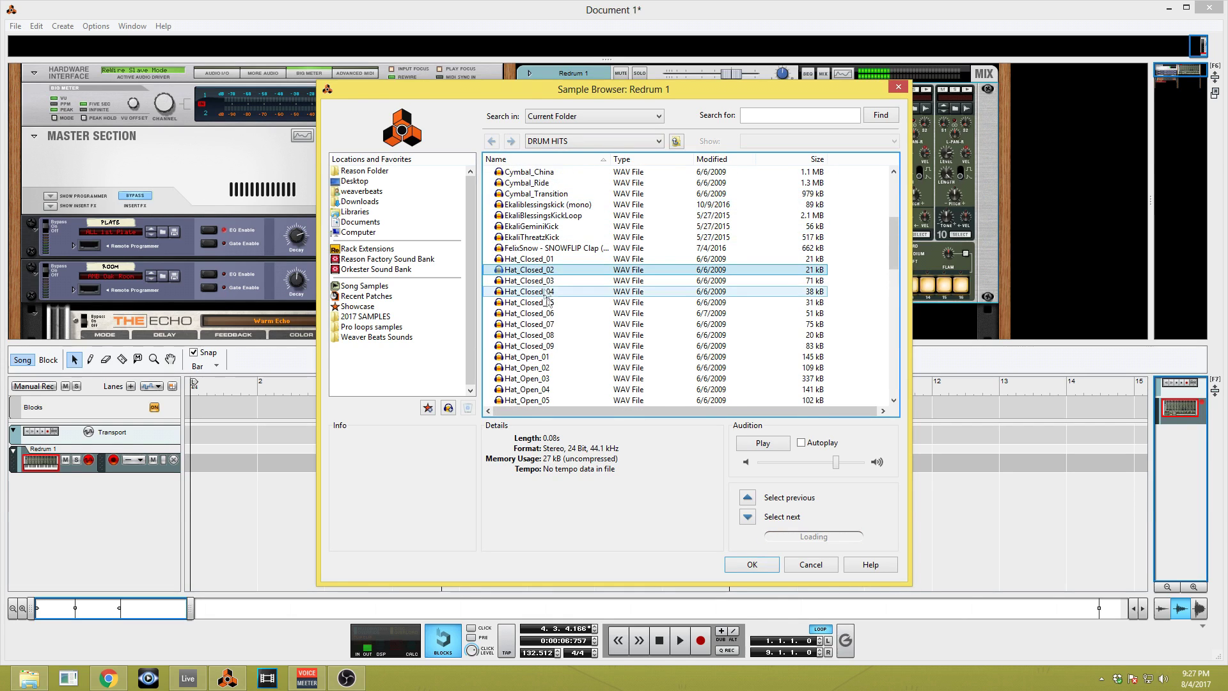
double_click(545, 276)
Play the hi-hat pattern together with the warped clips, switching to Ableton Live to stop playback.
key("space")
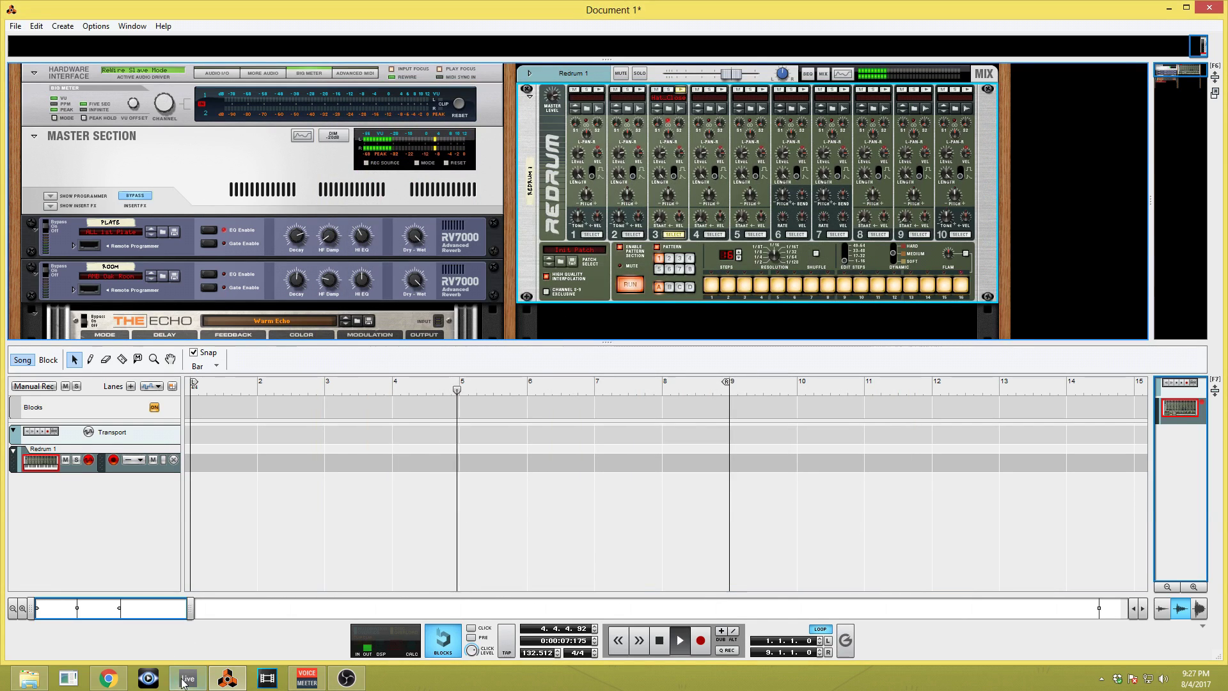
key("alt+Tab")
key("space")
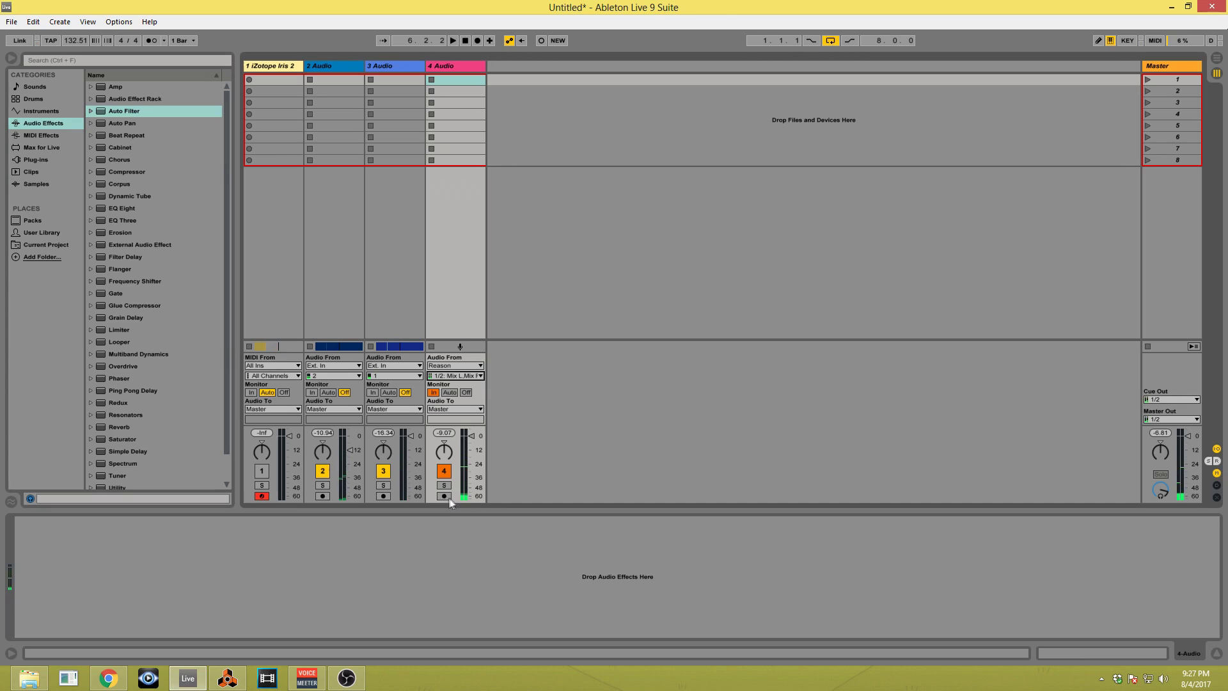
Arm the 4 Audio track and record a take of the Redrum hi-hats from bar 1, stopping it from Reason.
left_click(444, 496)
left_click(478, 40)
left_click(480, 41)
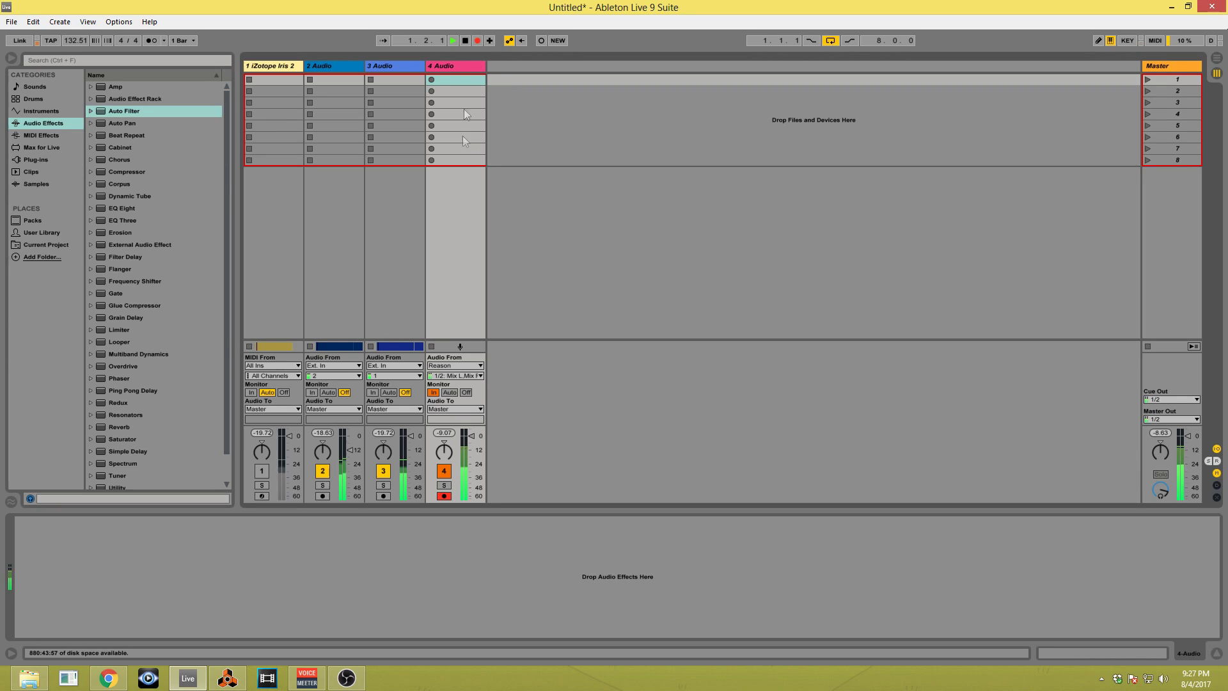
left_click(229, 681)
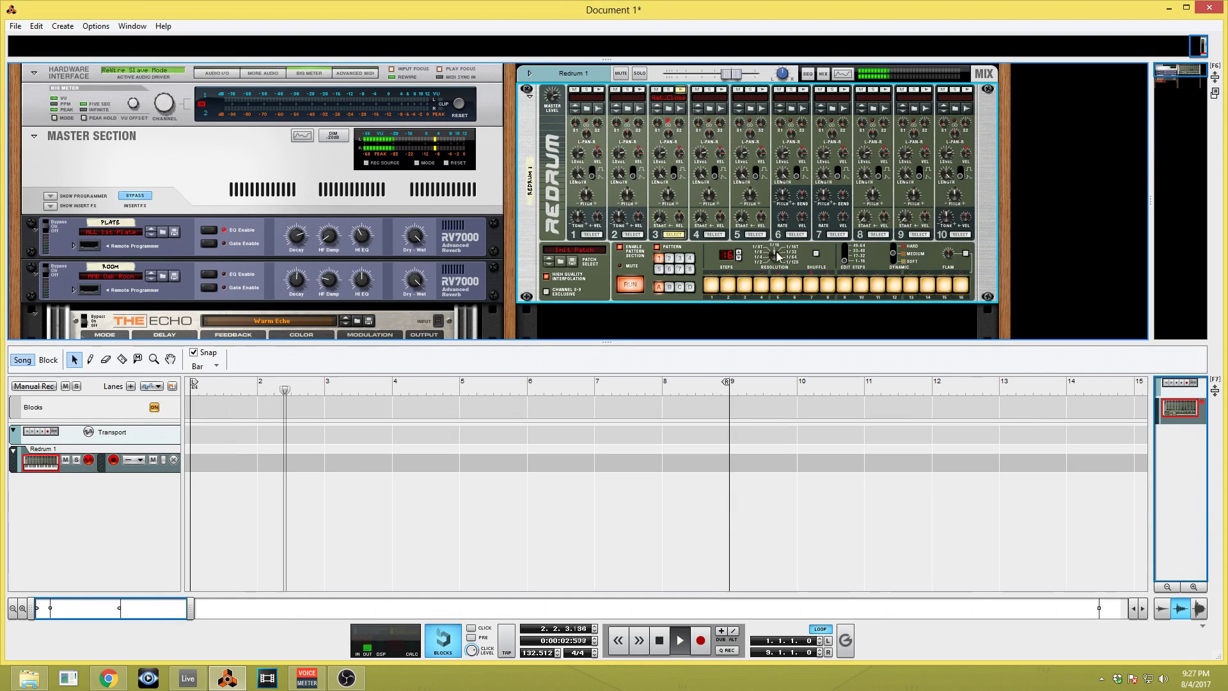
key("space")
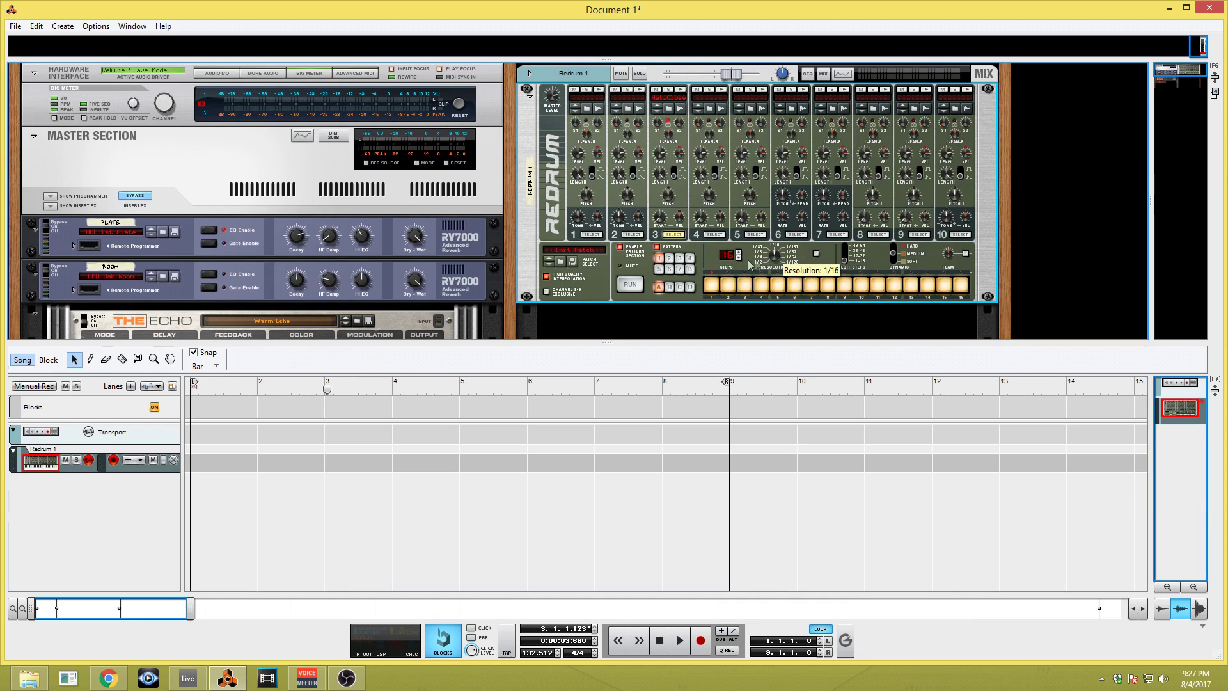
Record the hi-hats into 4 Audio again from bar 1, switching Redrum's pattern resolution between 1/16T, 1/8 and 1/16 during the take.
left_click(187, 677)
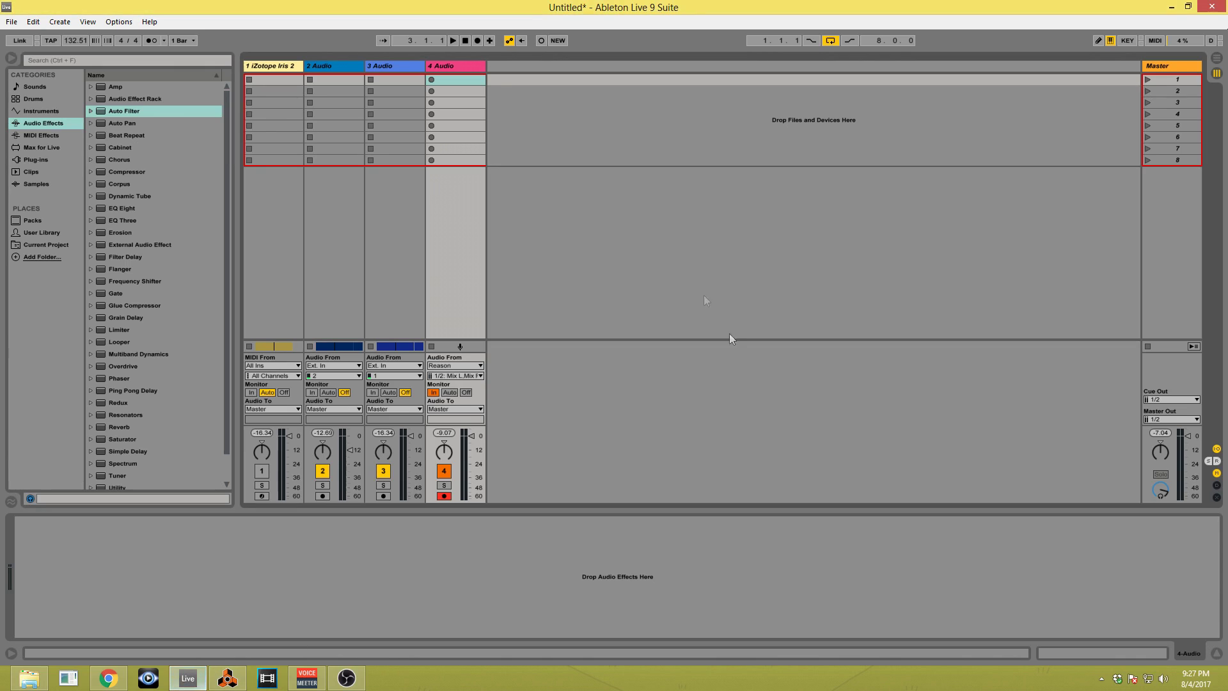
left_click(477, 40)
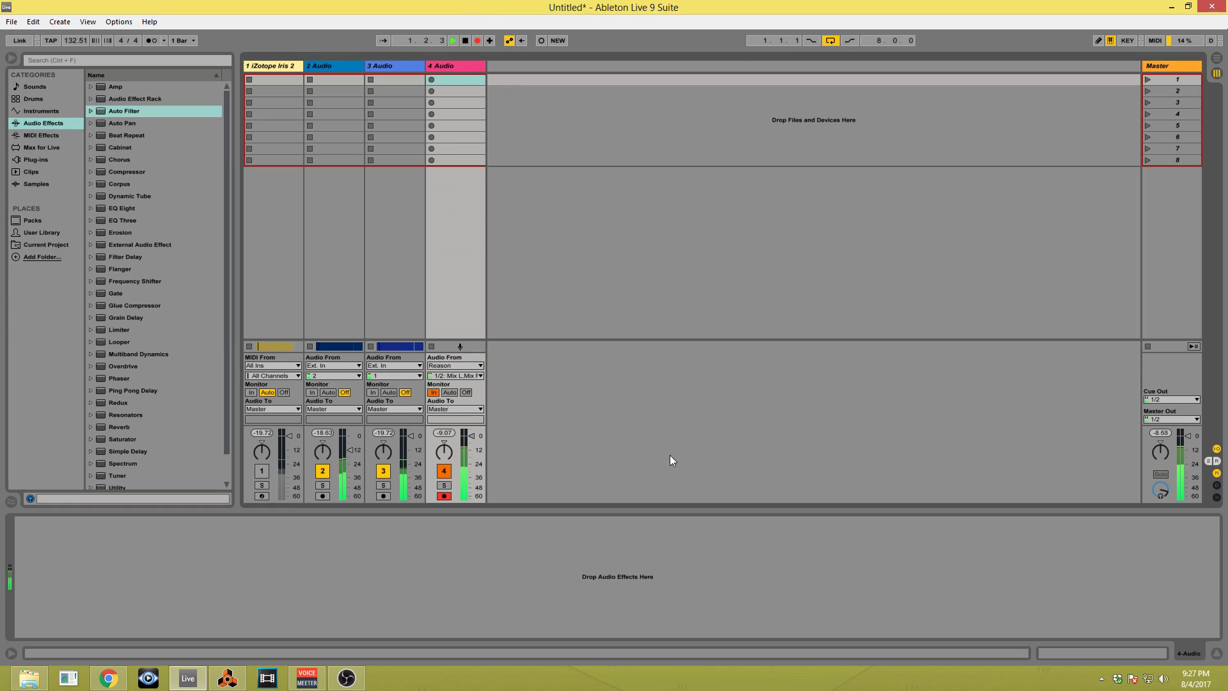
left_click(227, 677)
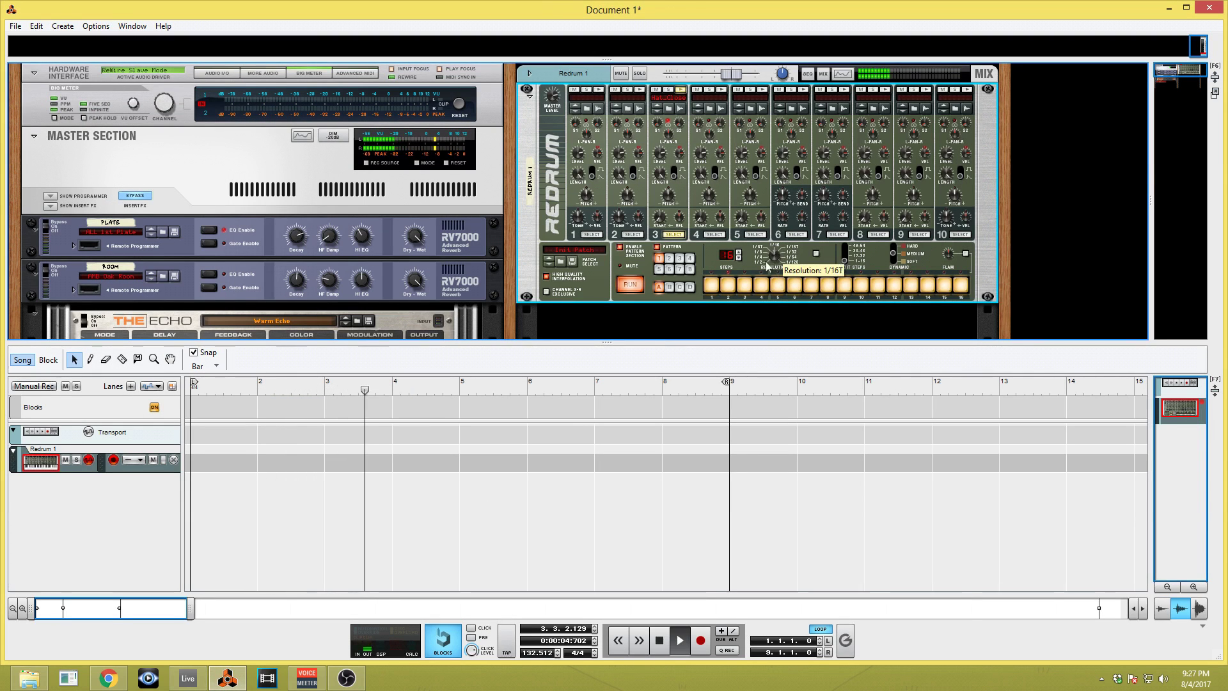
left_click_drag(766, 266, 762, 269)
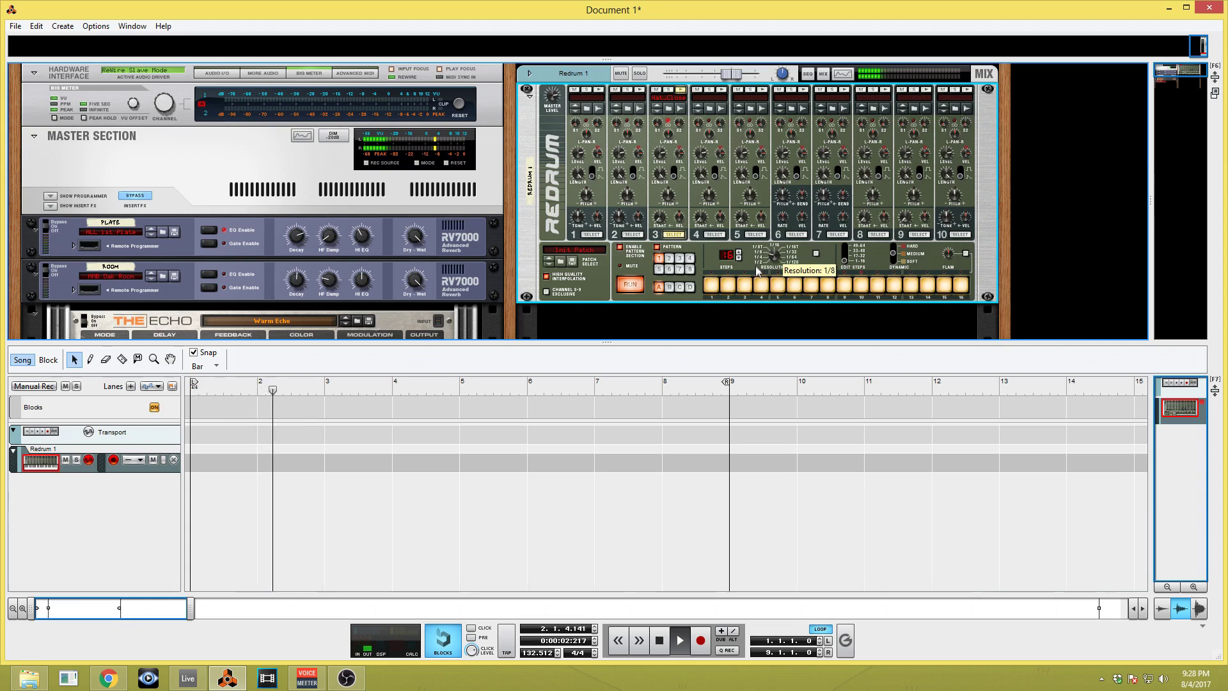
left_click_drag(750, 273, 756, 266)
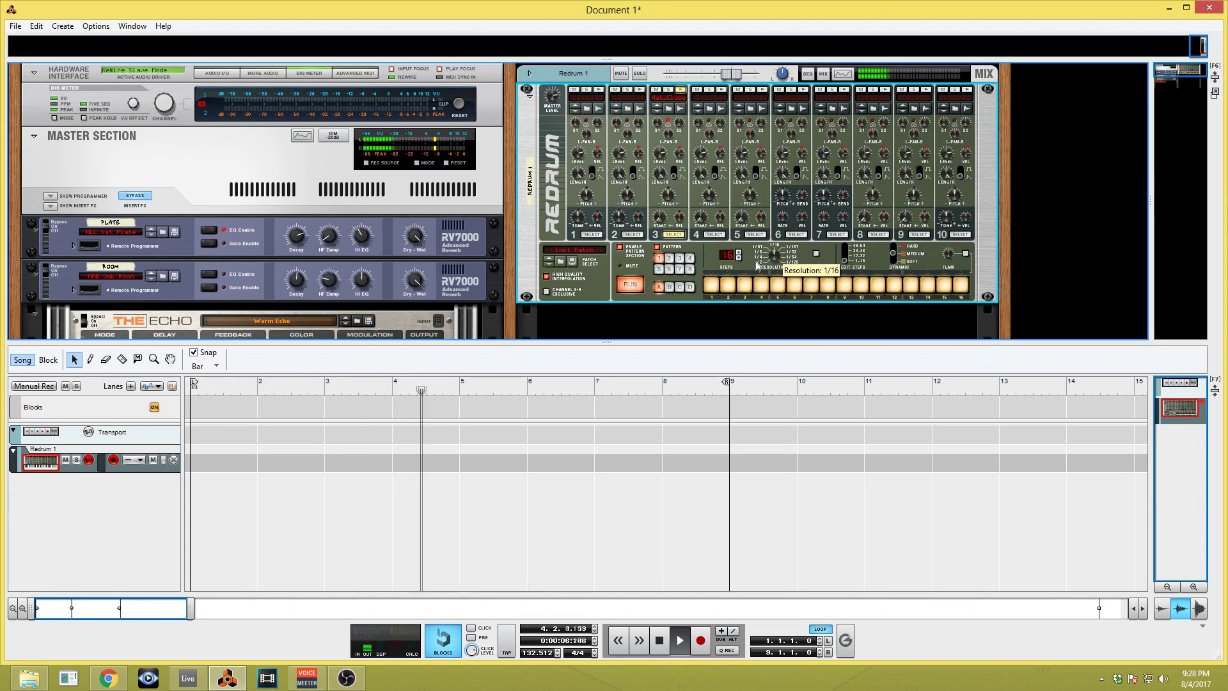
key("space")
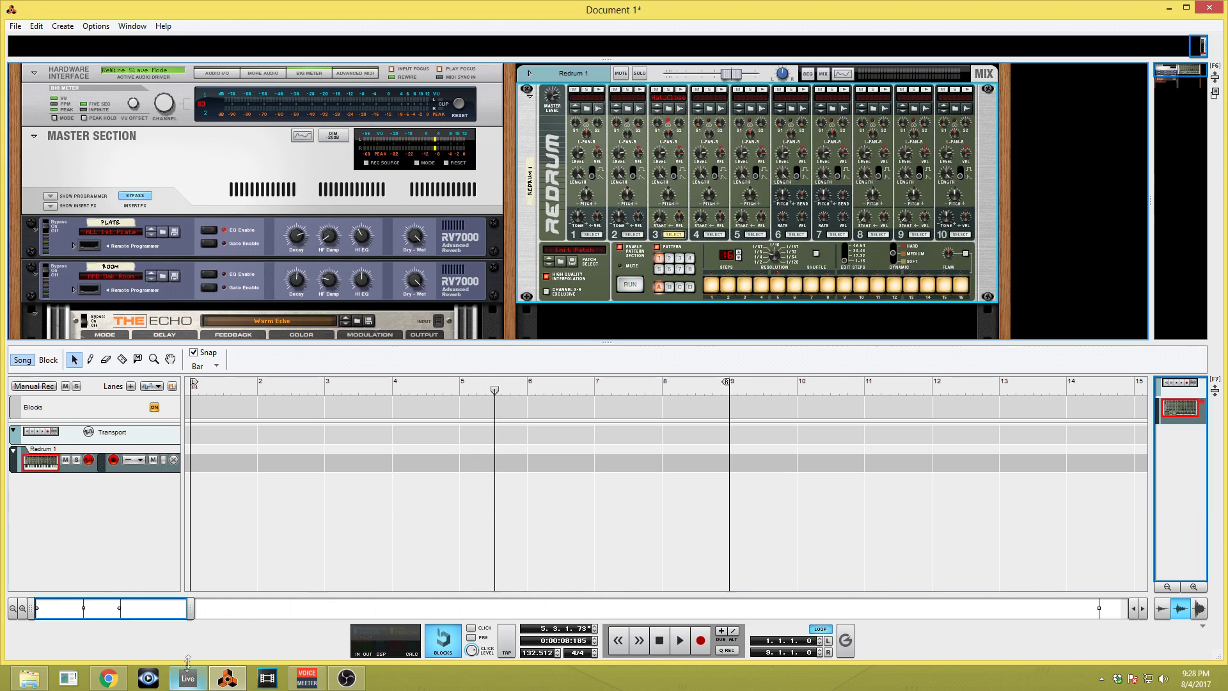
In Ableton Live, set the 4 Audio track's monitoring to Off and disarm the track.
mouse_move(188, 682)
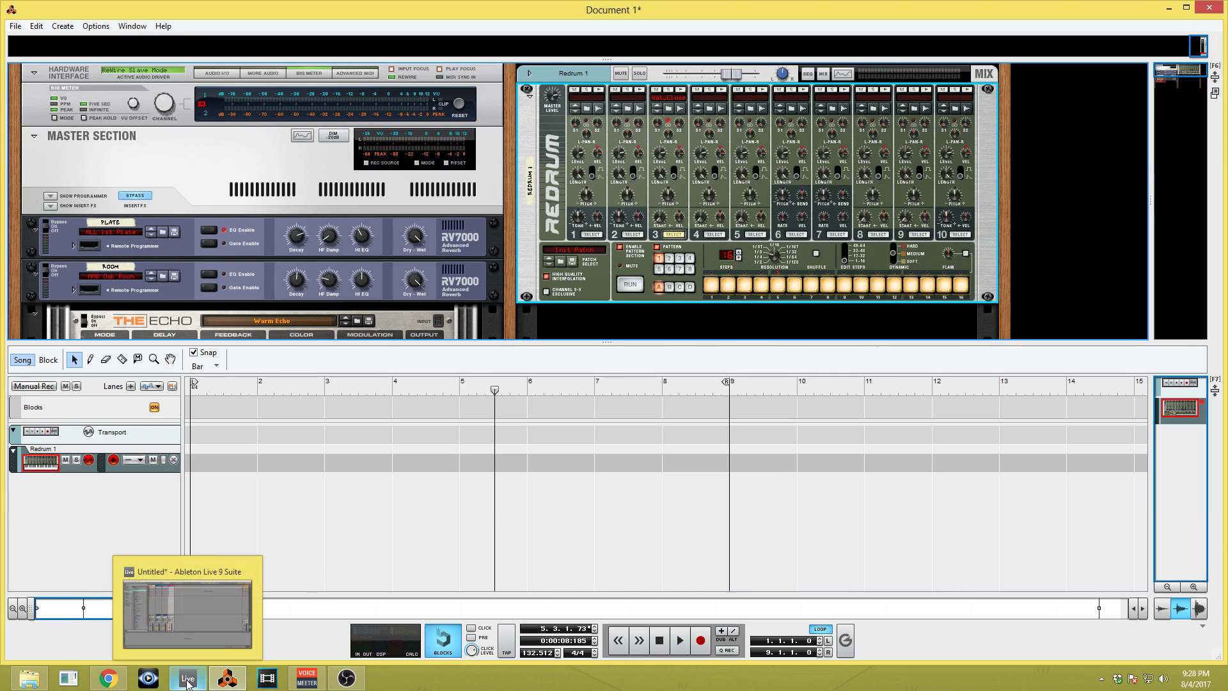
left_click(188, 682)
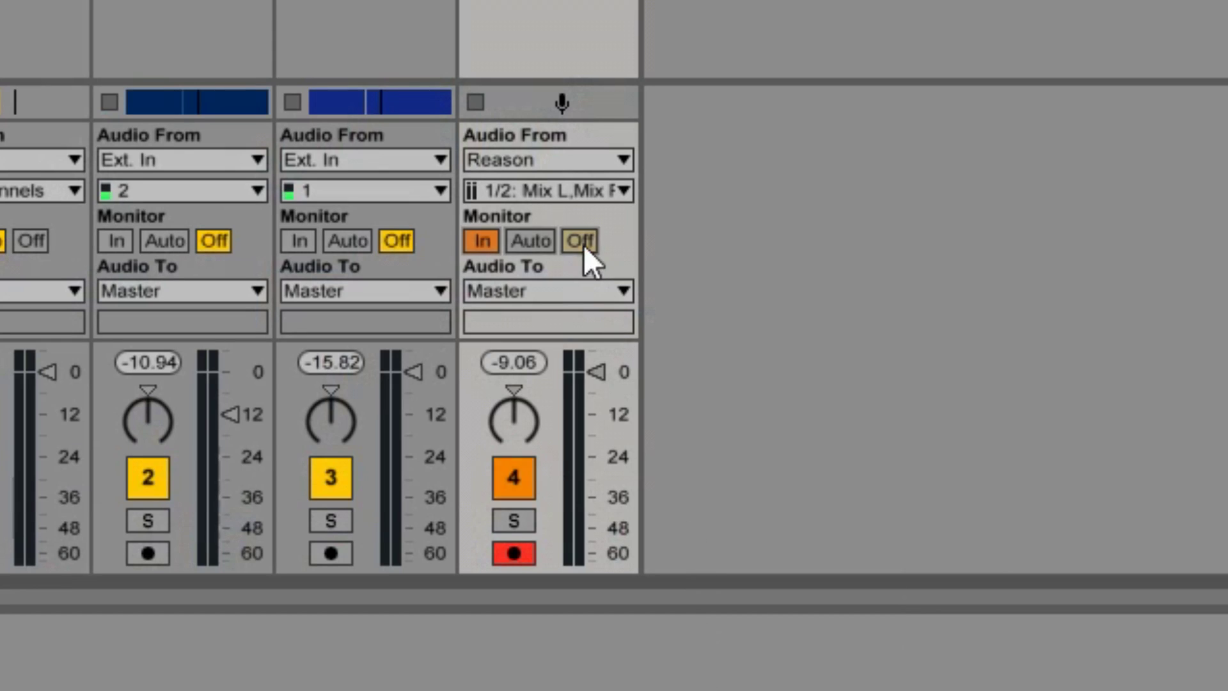
left_click(465, 392)
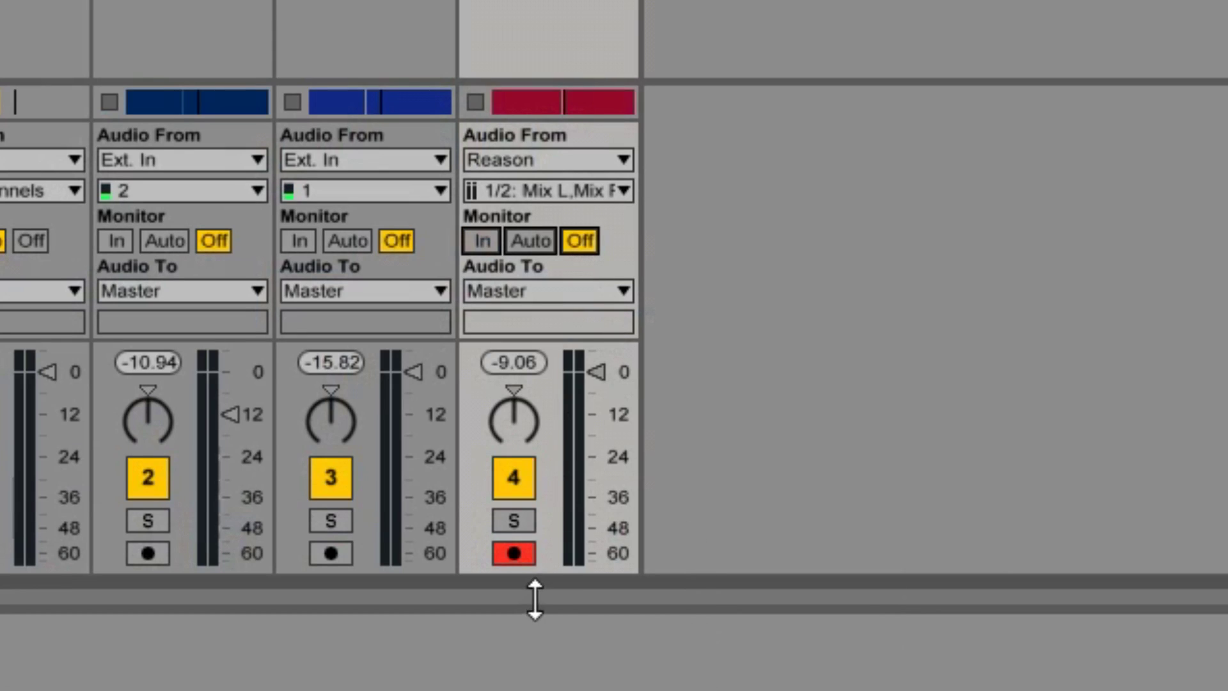
left_click(528, 557)
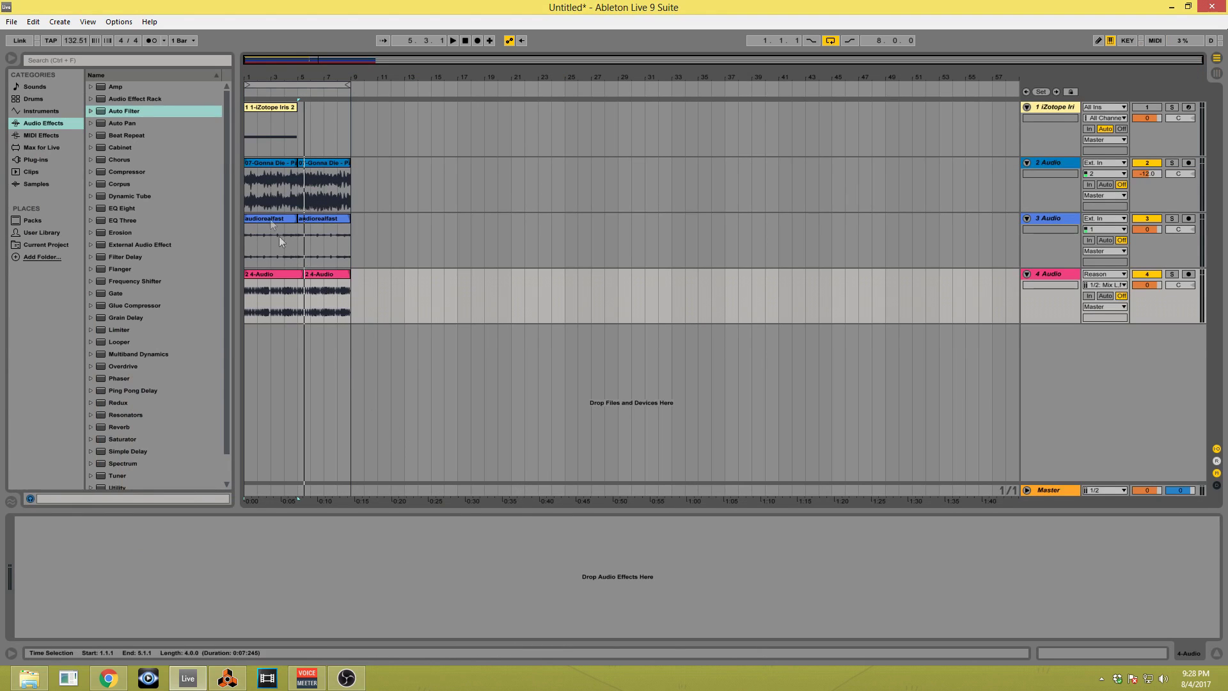
Select the recorded hi-hat clip in the 4 Audio track's arrangement and play the arrangement from bar 1.
left_click(289, 275)
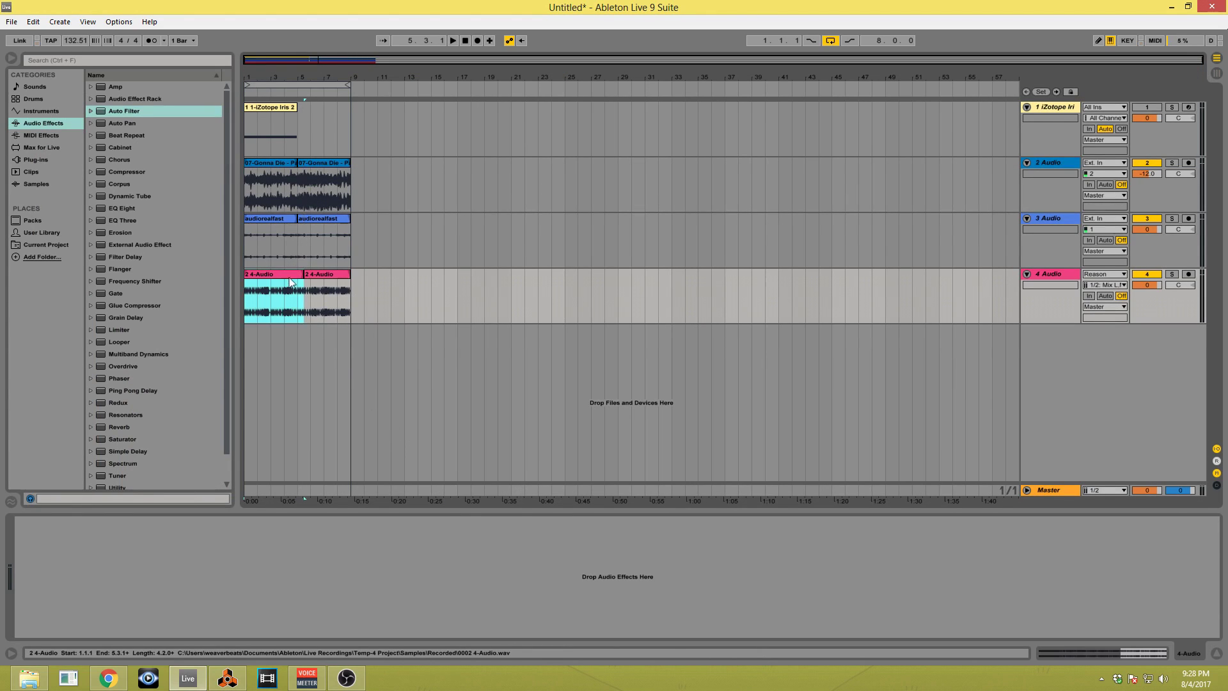
left_click(296, 312)
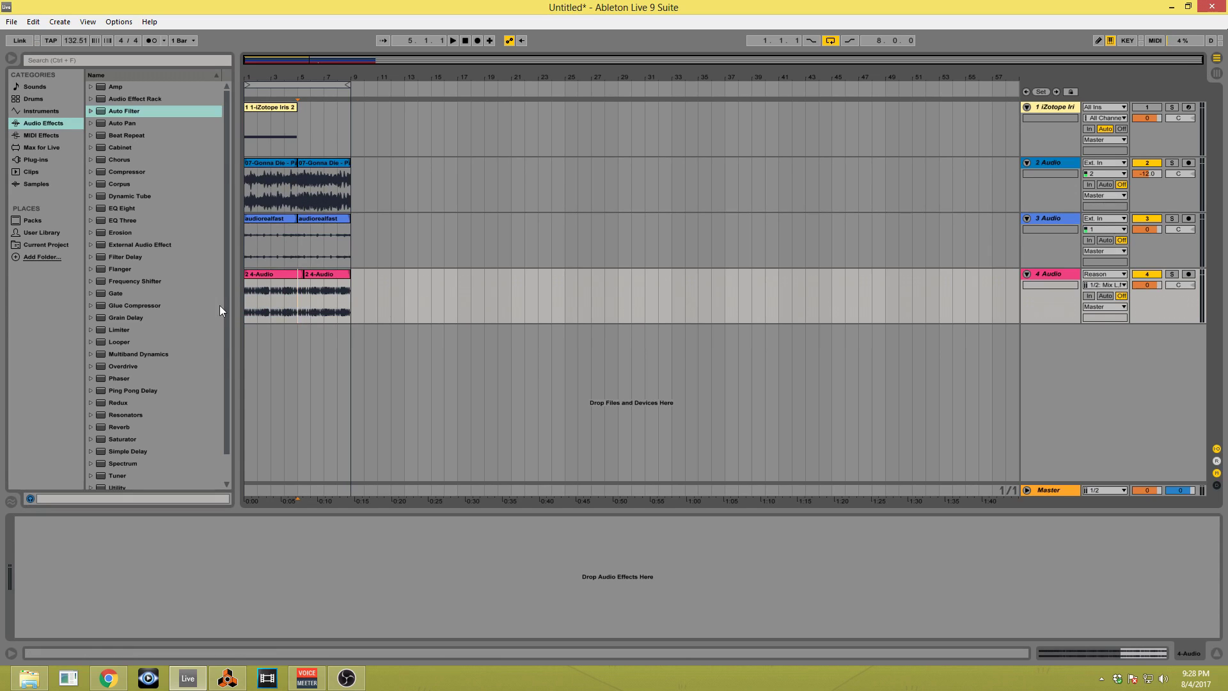
left_click(248, 293)
key("space")
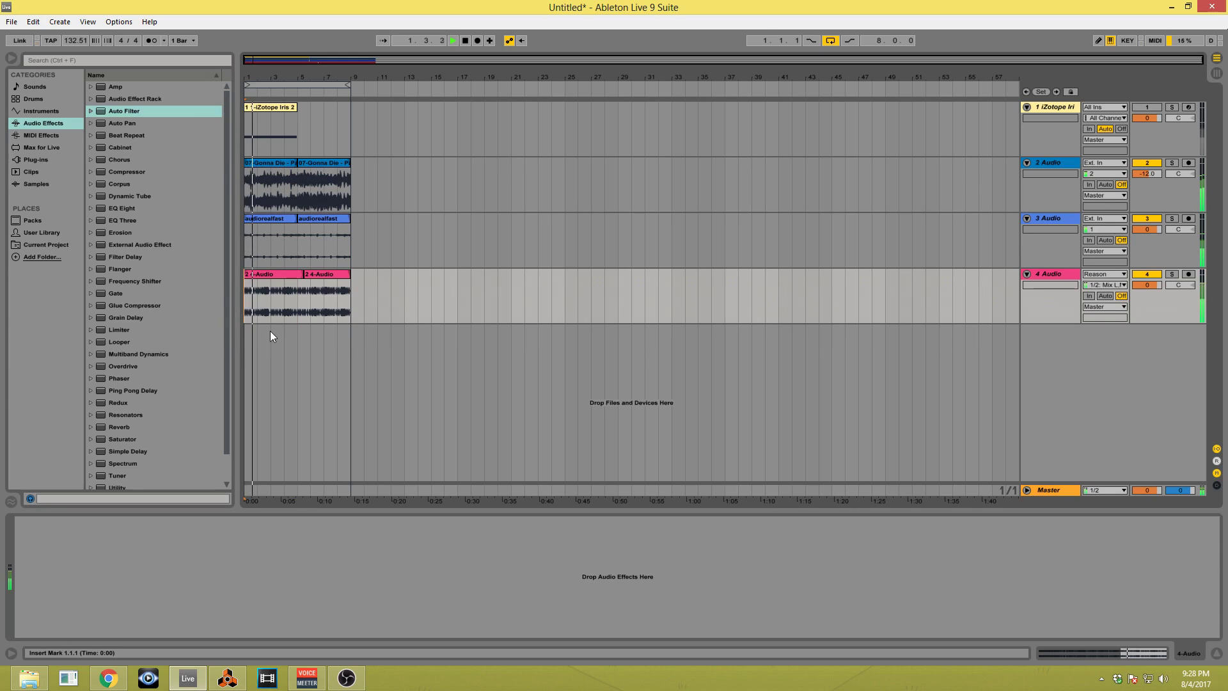
Stop playback and rearrange the 4 Audio recording into shorter sections, with a two-bar section starting at bar 5.
key("space")
left_click(257, 309)
left_click_drag(257, 310, 249, 310)
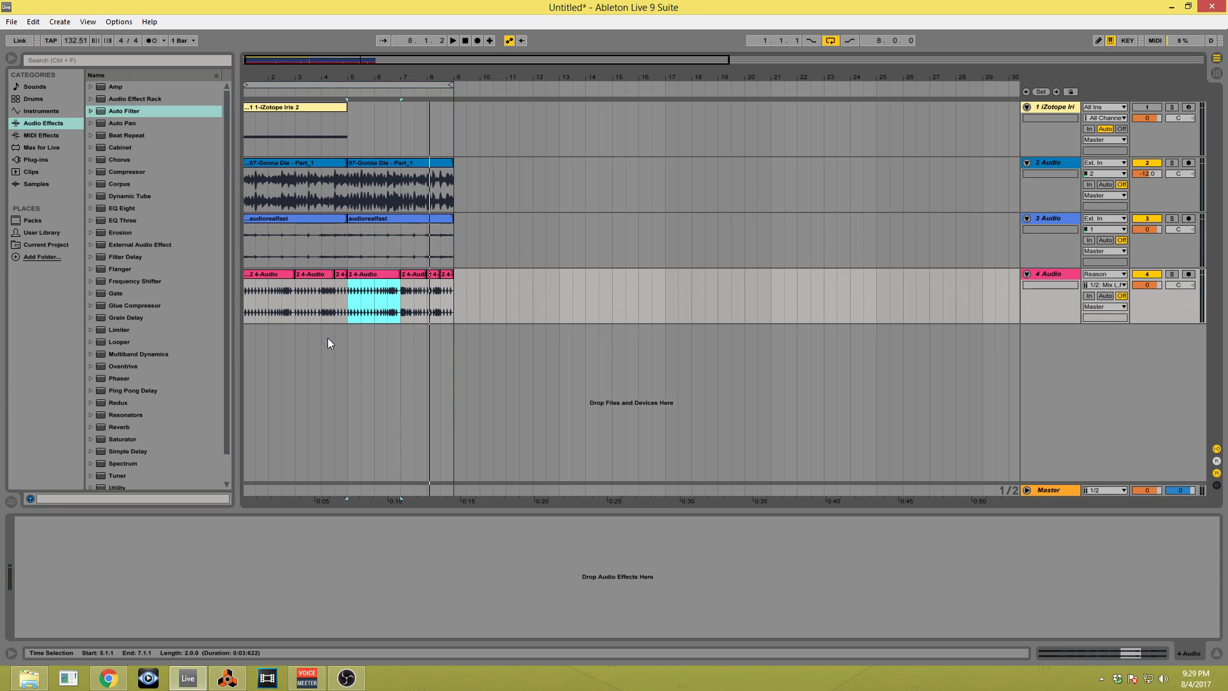
left_click(320, 315)
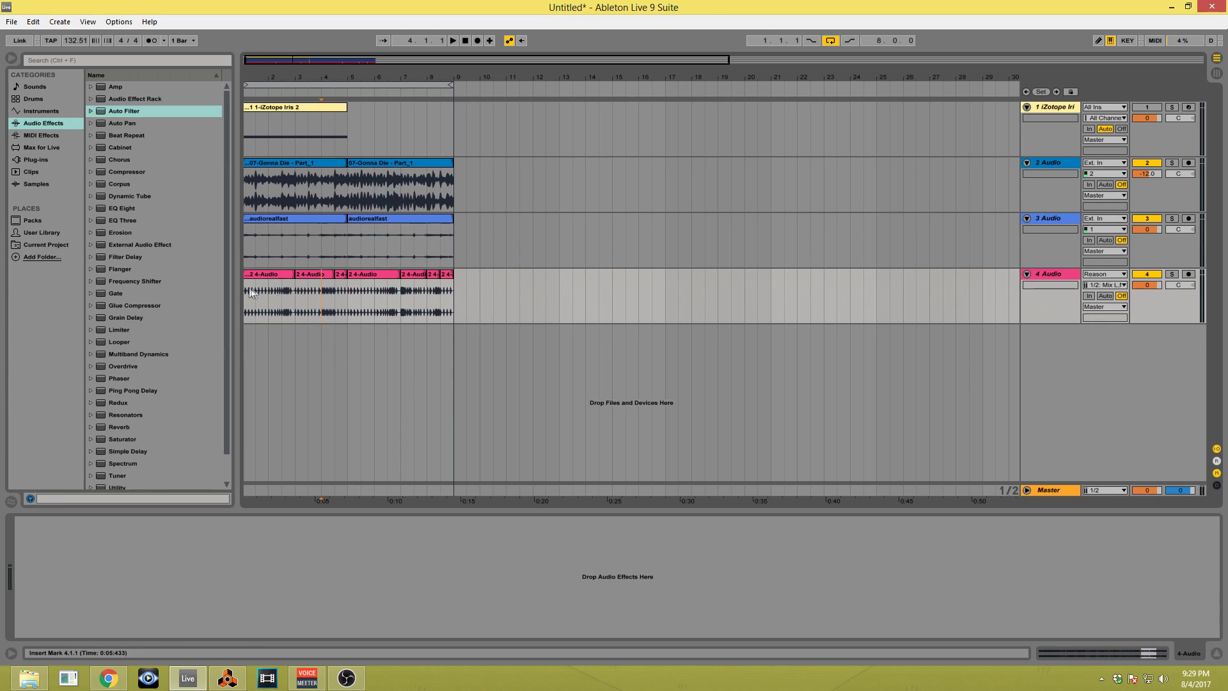
In Ableton Live, add a new audio track, set its input to Reason and its monitoring to In.
key("alt+Tab")
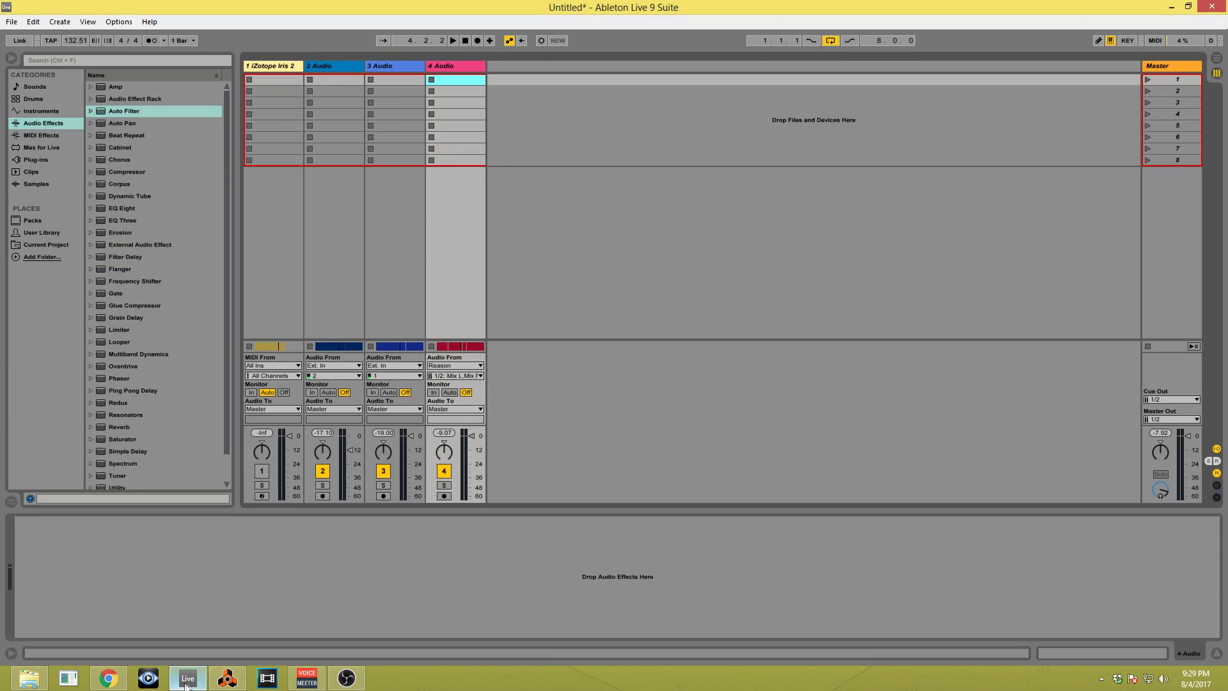
left_click(185, 682)
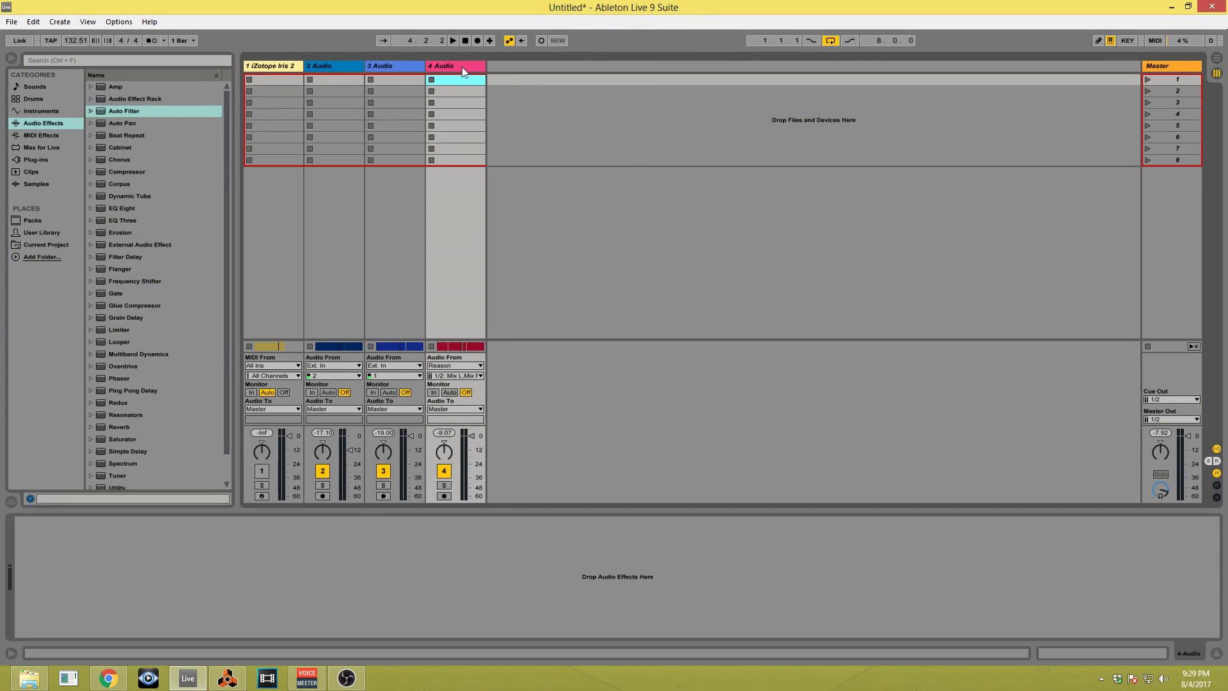
key("ctrl+t")
left_click(514, 366)
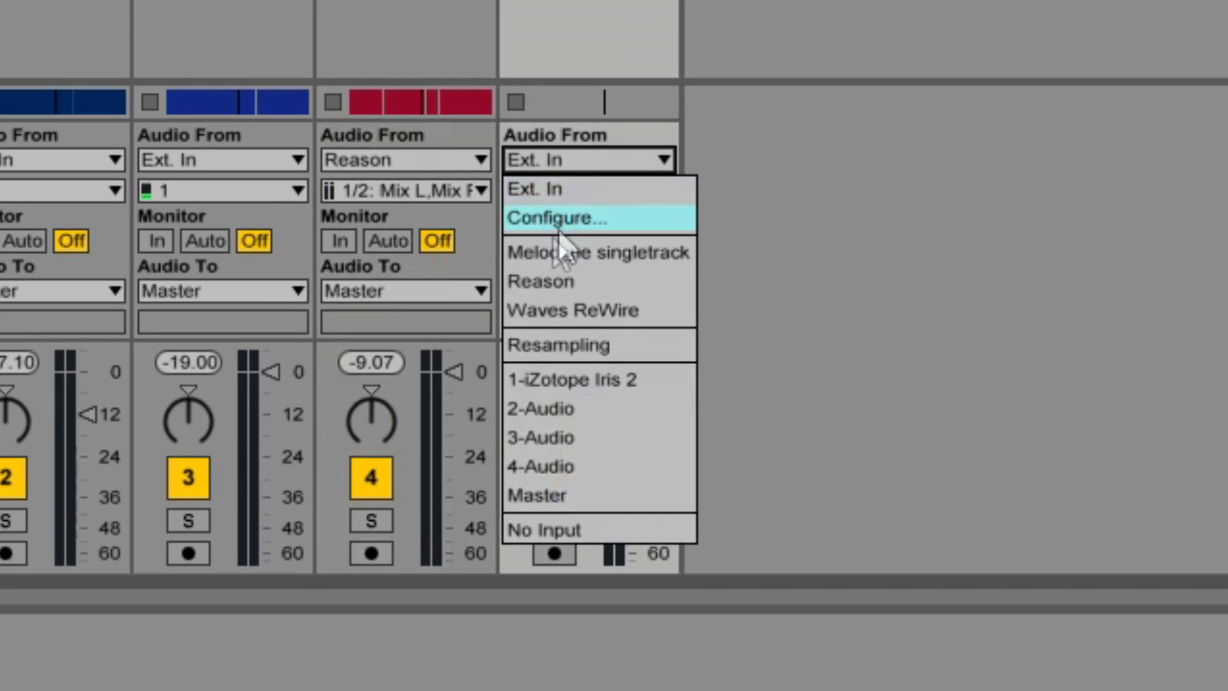
left_click(551, 282)
left_click(532, 248)
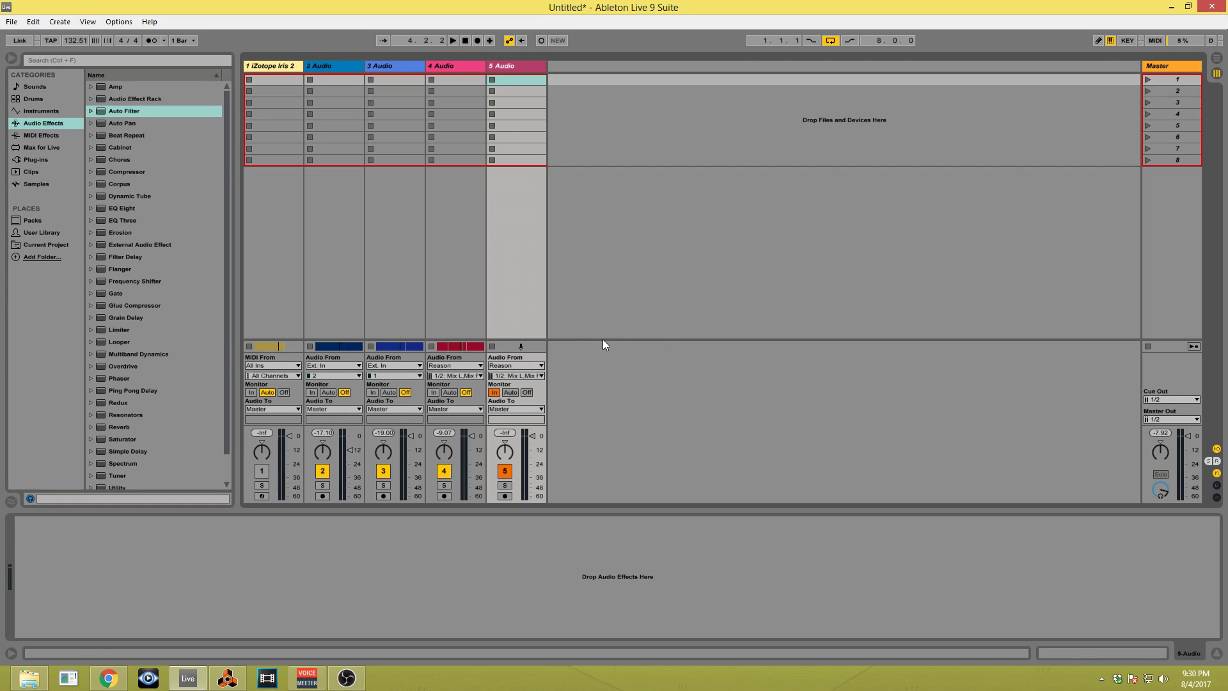
Switch to Reason and, on Redrum 1's drum 4, set the decay/gate mode to 1 and shorten the length to 59.
key("alt+Tab")
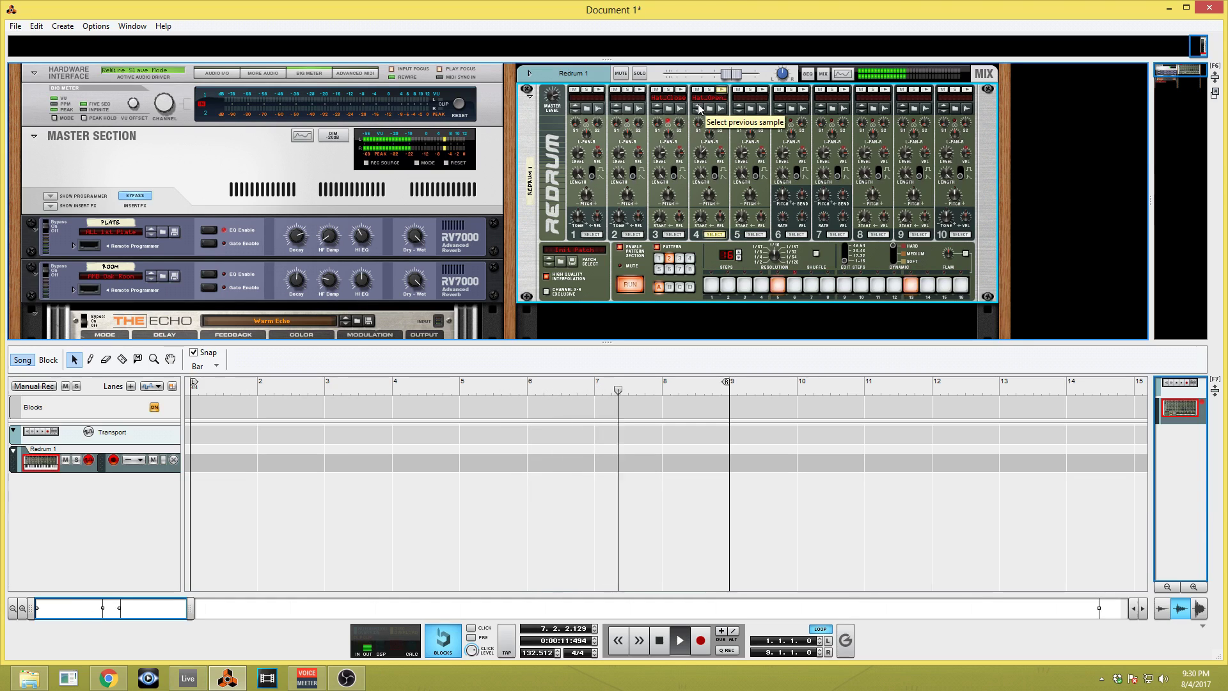
left_click_drag(698, 183, 700, 187)
mouse_move(706, 182)
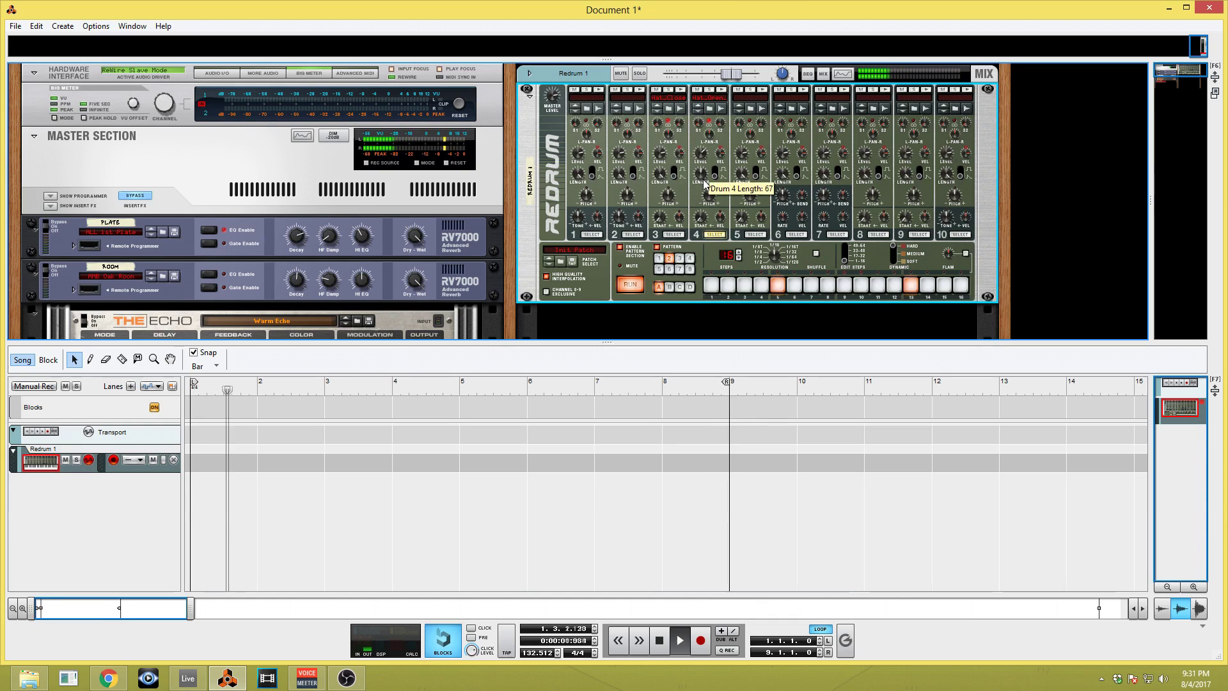
left_click(716, 172)
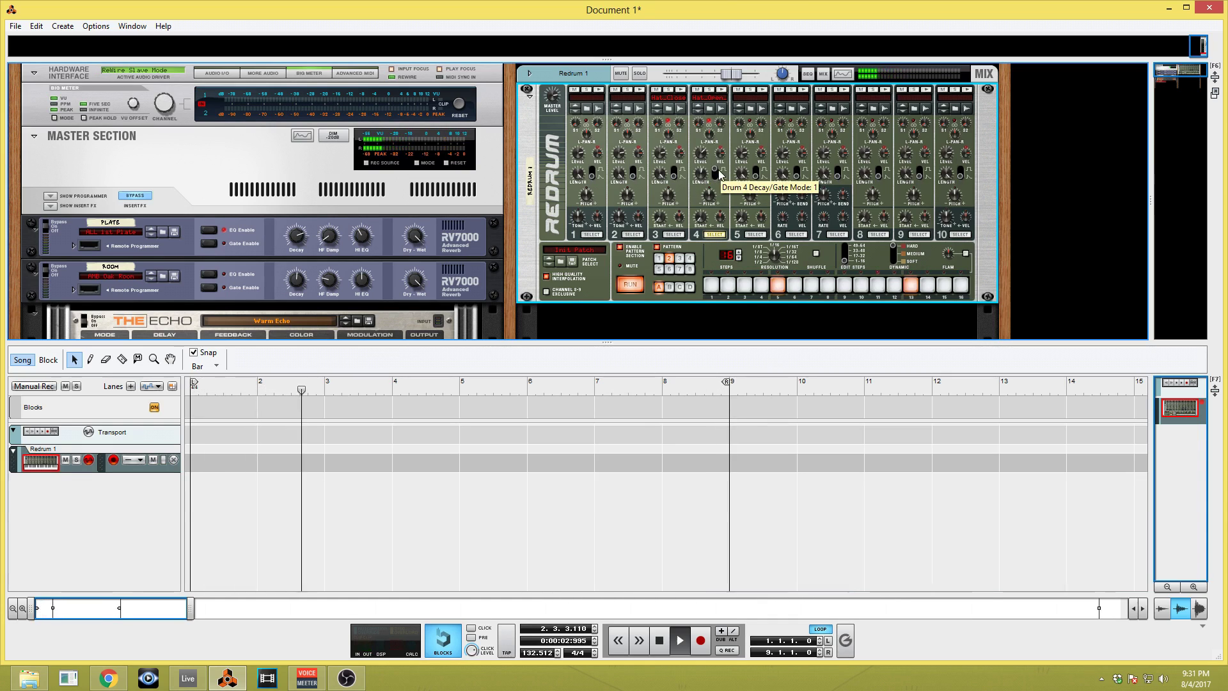
left_click_drag(704, 175, 705, 183)
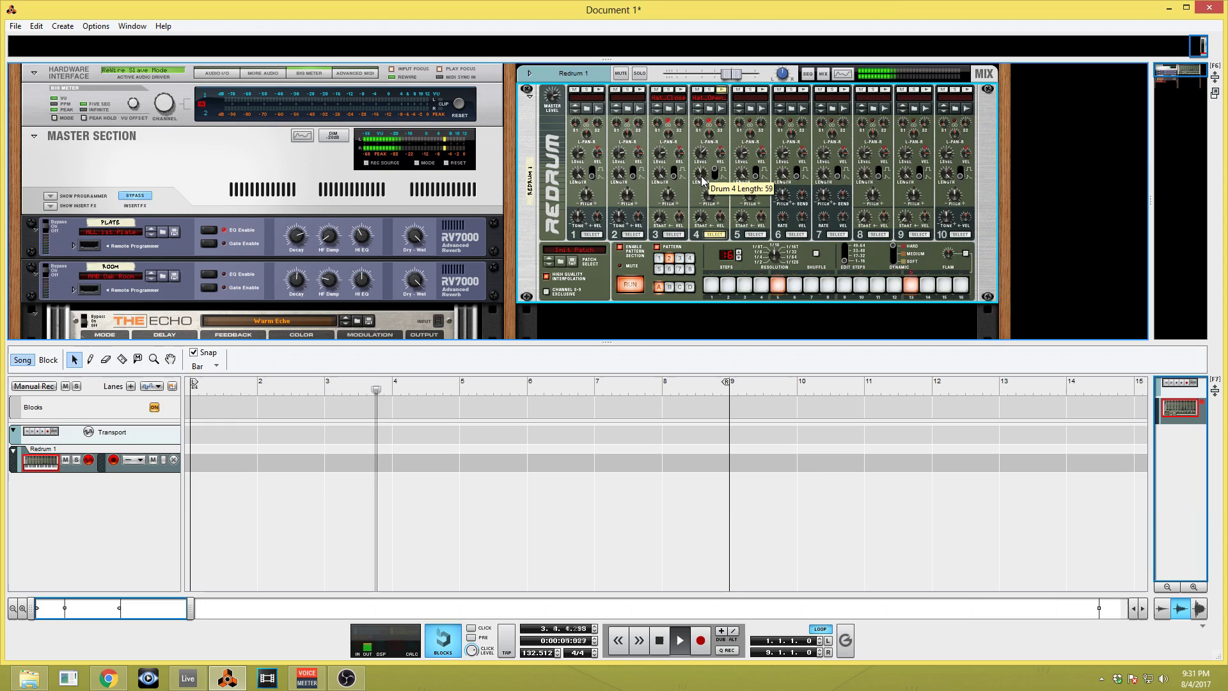
mouse_move(704, 162)
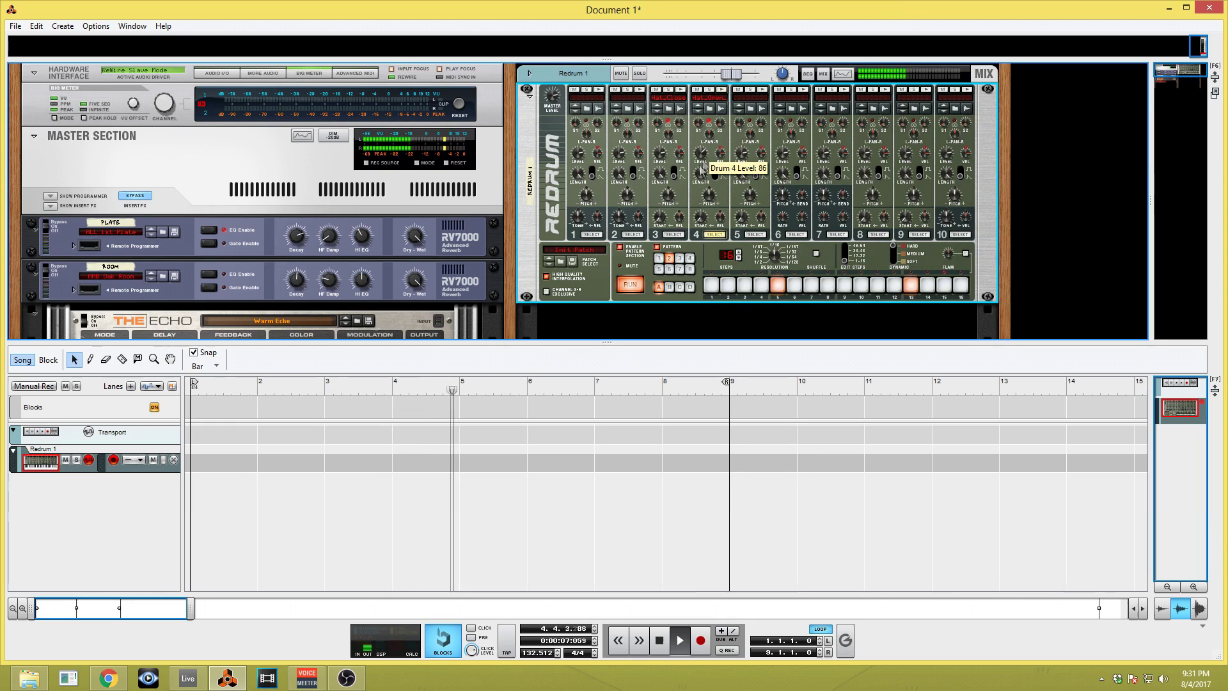
left_click(188, 678)
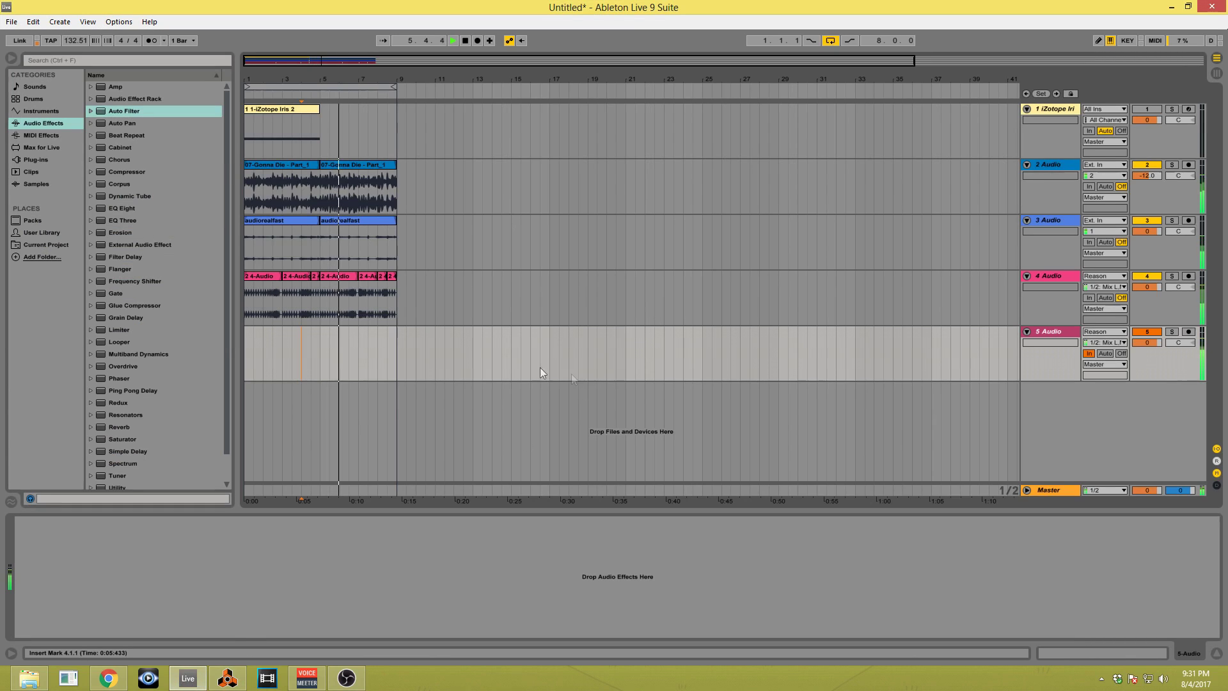
left_click(48, 111)
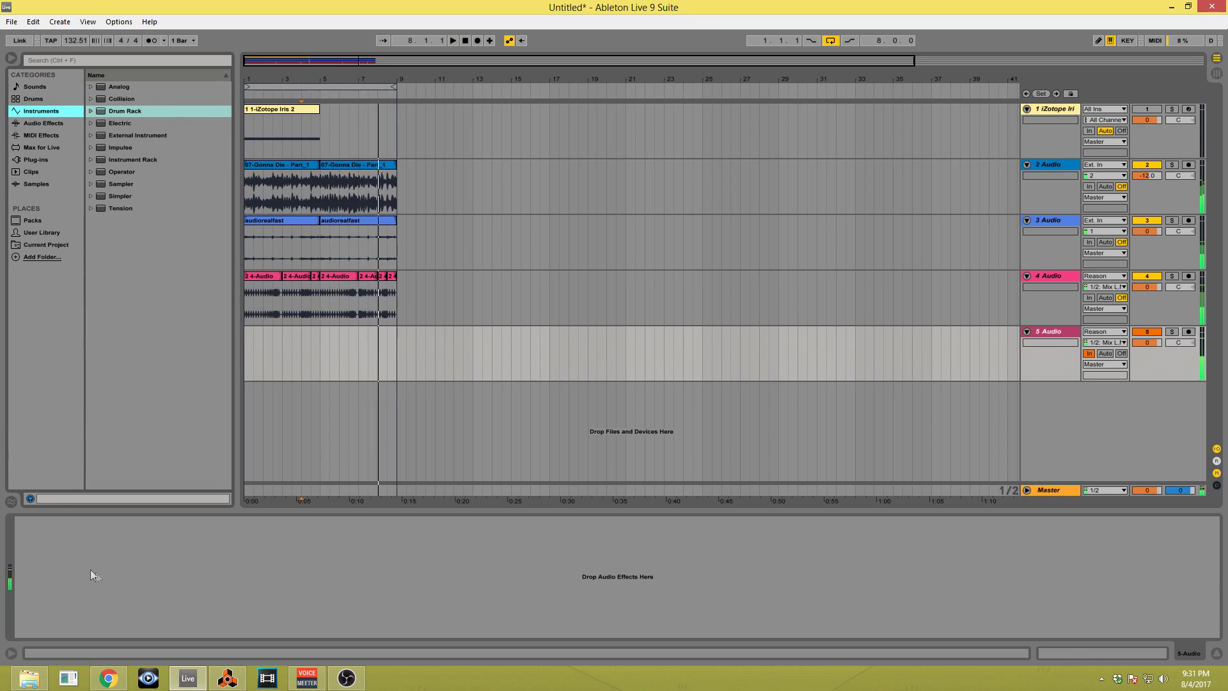
left_click(233, 684)
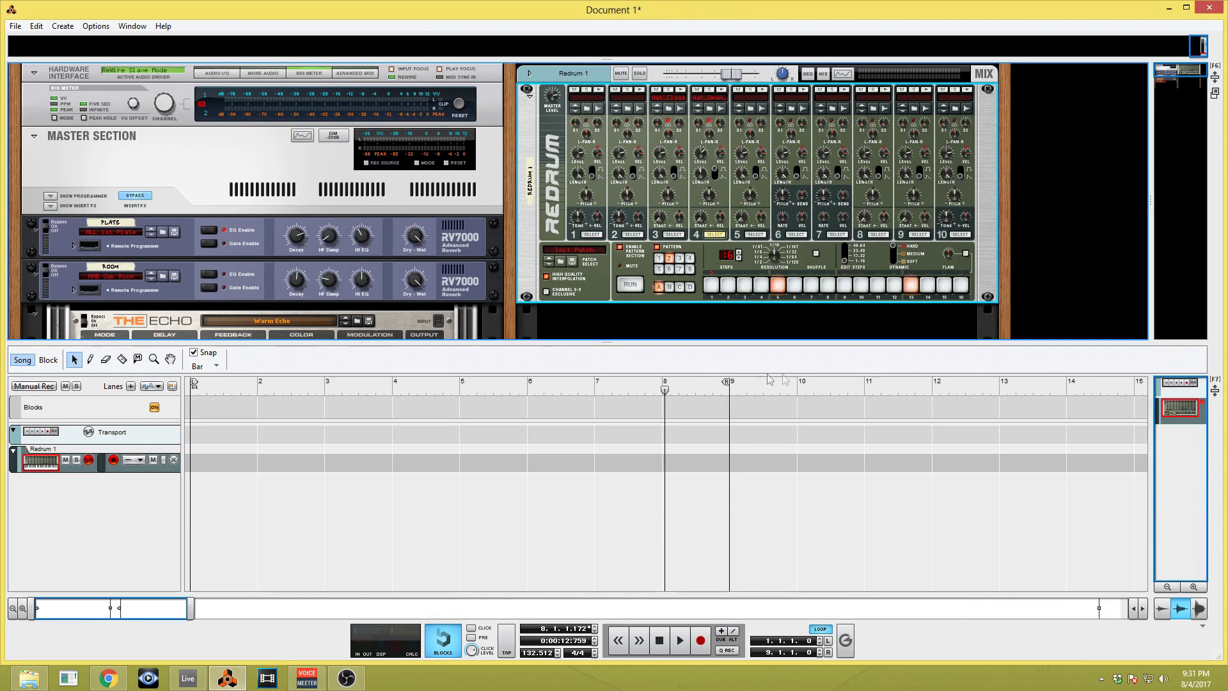
Add a second Redrum Drum Computer to the rack below Redrum 1 and turn on its pattern playback.
scroll(837, 299, "down", 2)
right_click(837, 299)
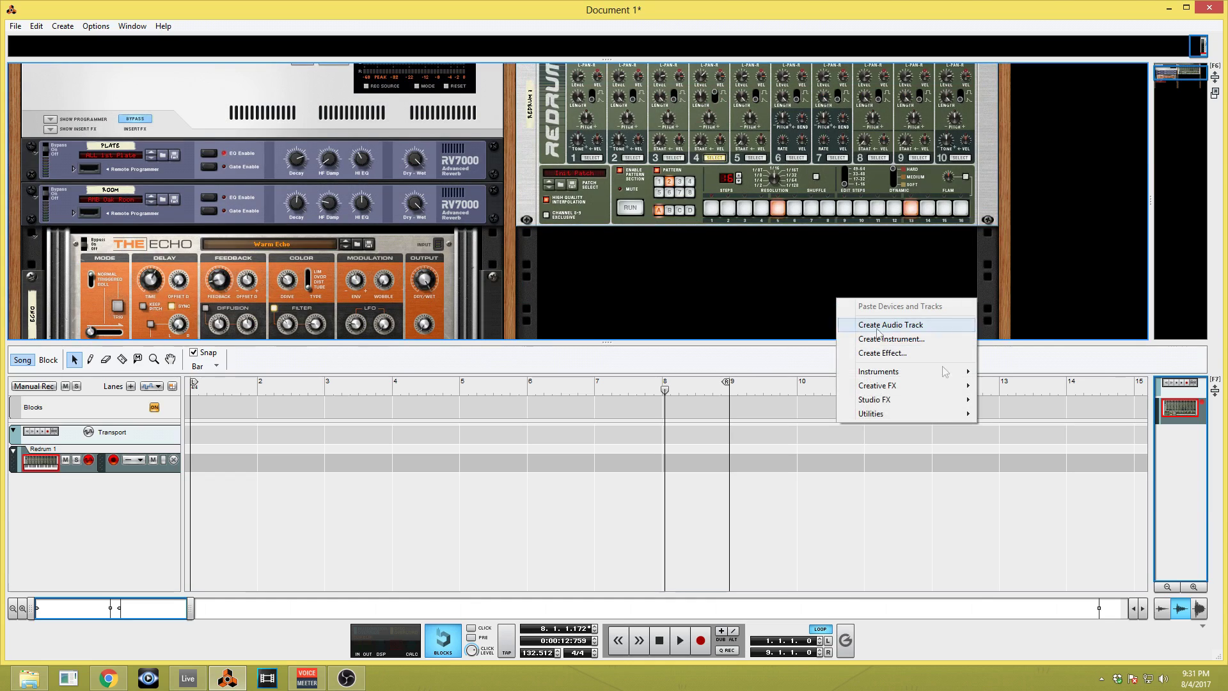
mouse_move(945, 373)
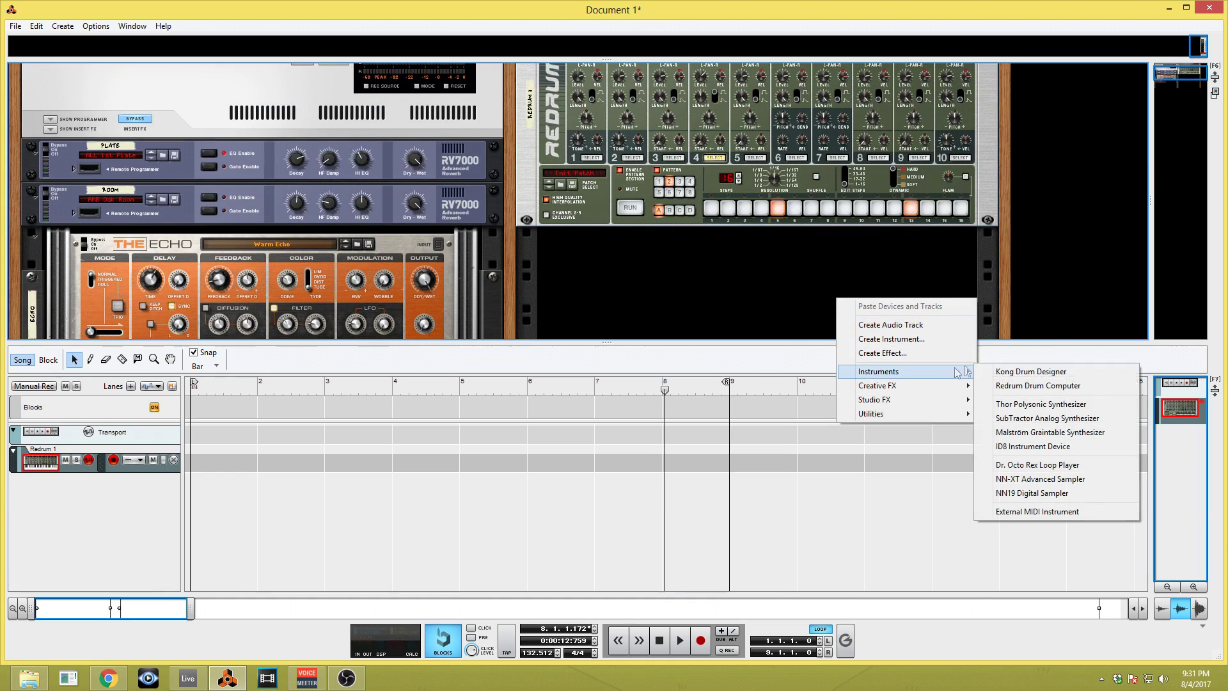
left_click(1030, 385)
left_click(631, 320)
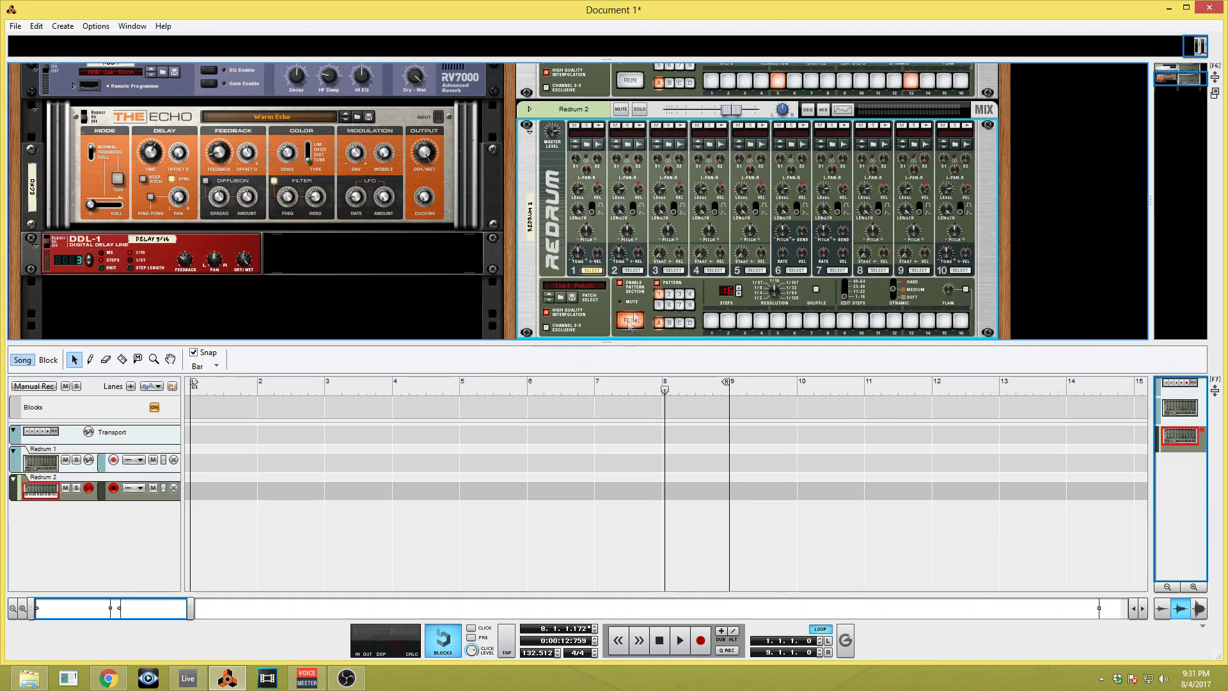
On Redrum 2's drum 3, load the SN (Pyrex-3) sample from DRUM HITS and place a hard-dynamic hit on step 9 during playback.
left_click(674, 270)
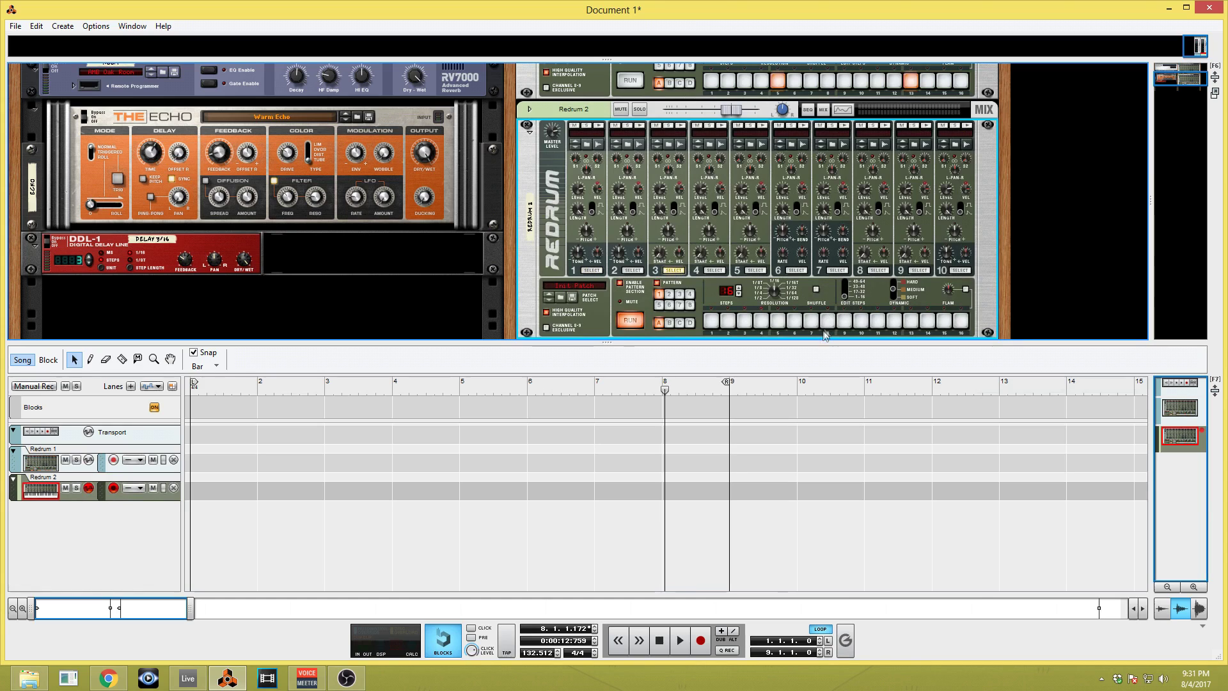
left_click(894, 283)
key("space")
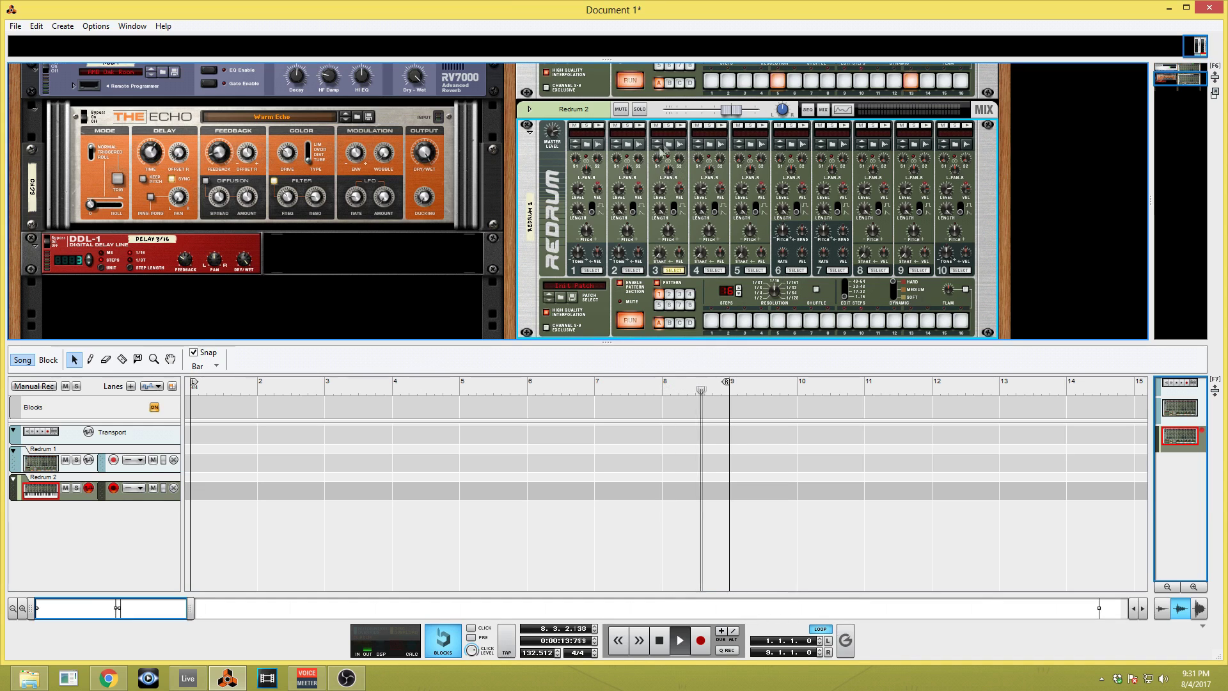
left_click(669, 145)
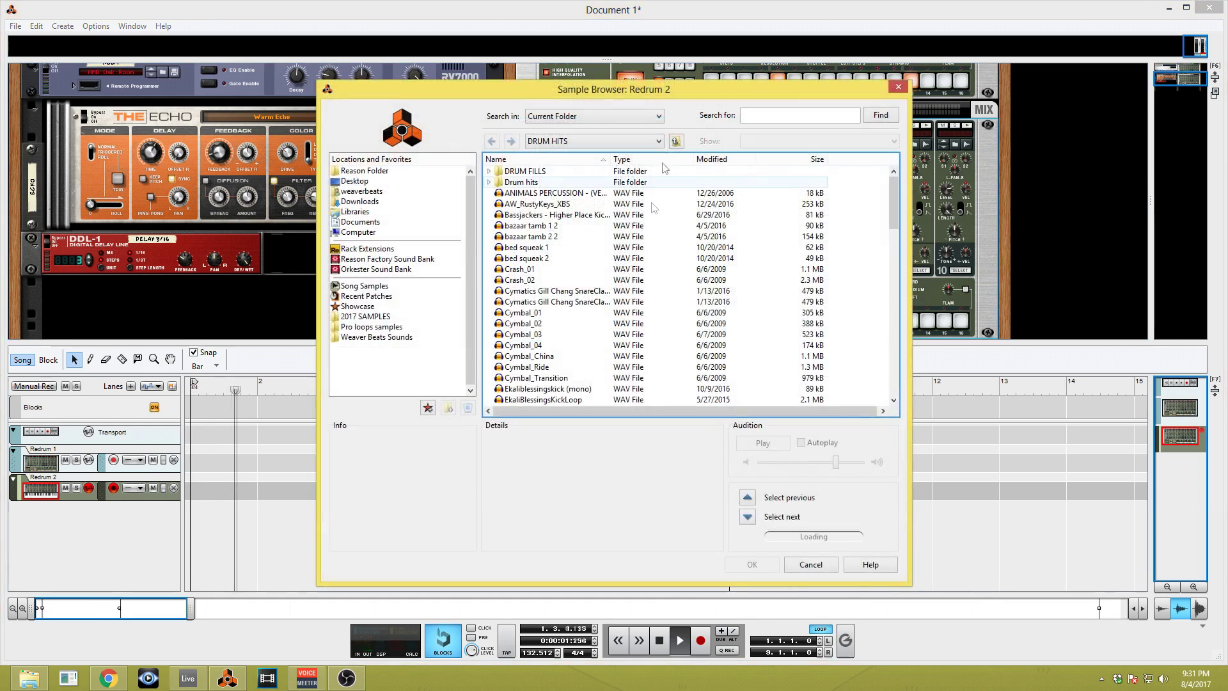
scroll(554, 186, "down", 1)
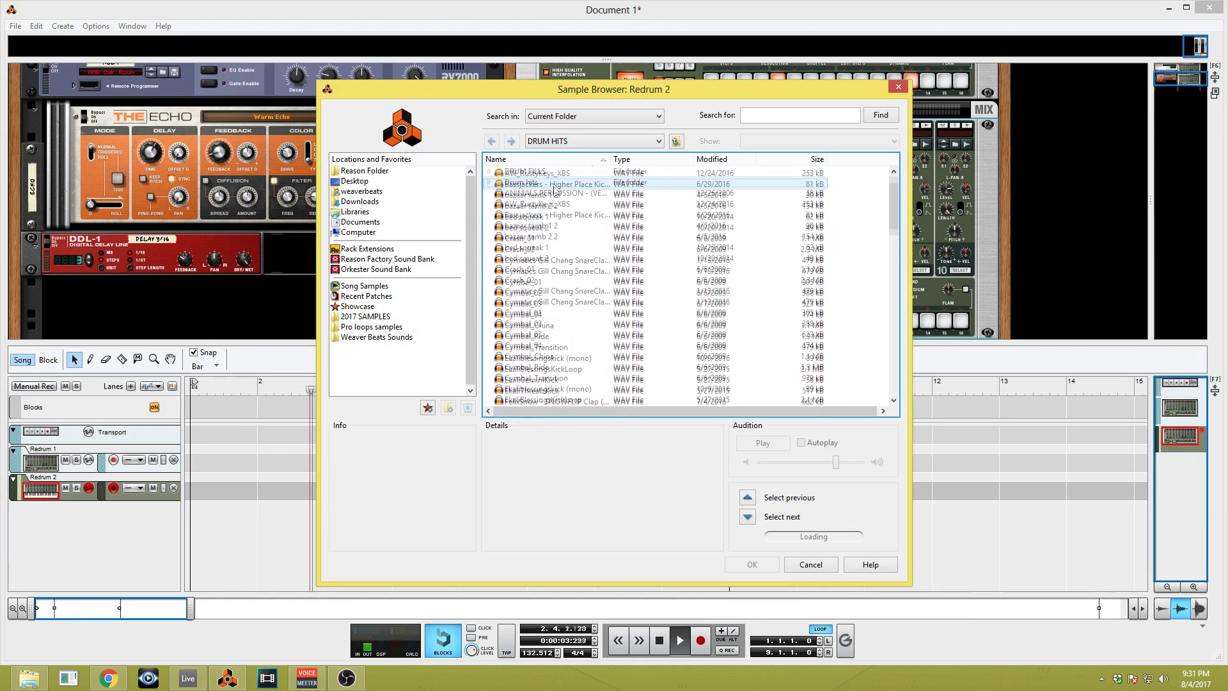
scroll(554, 186, "down", 15)
scroll(563, 313, "down", 1)
left_click(544, 323)
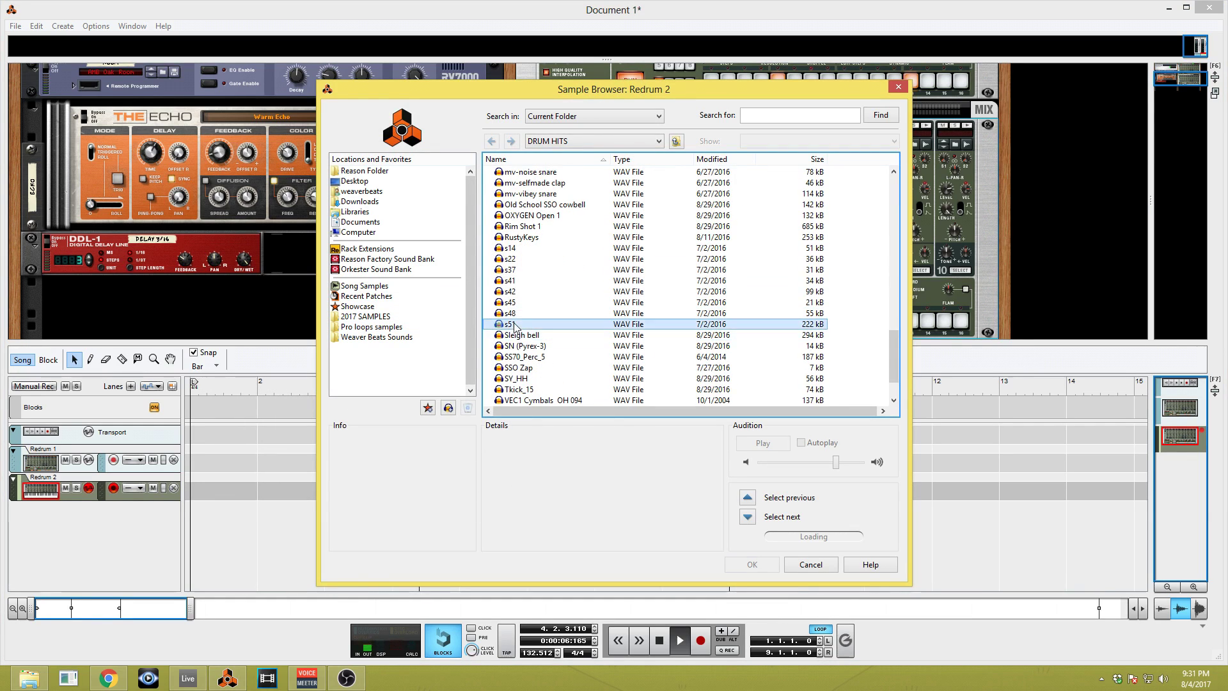
double_click(536, 346)
left_click(841, 320)
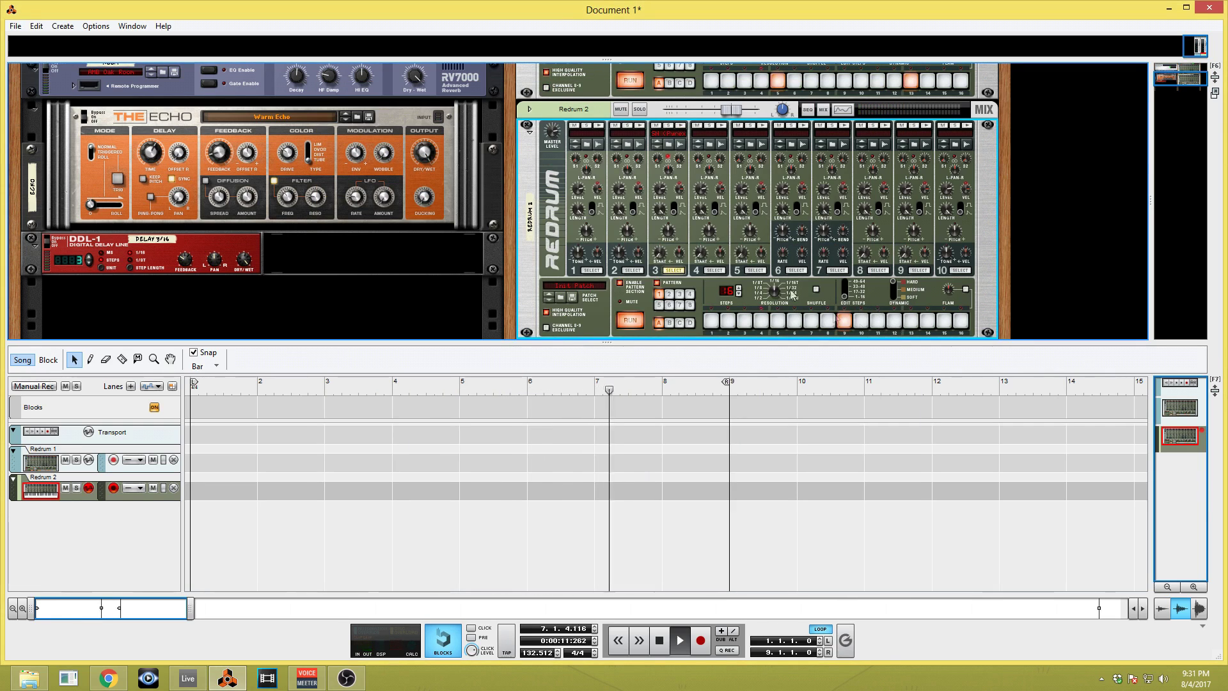
Load a sample into Redrum 2's drum 1 and program a 32-step pattern with hits on steps 3 and 5.
left_click(664, 144)
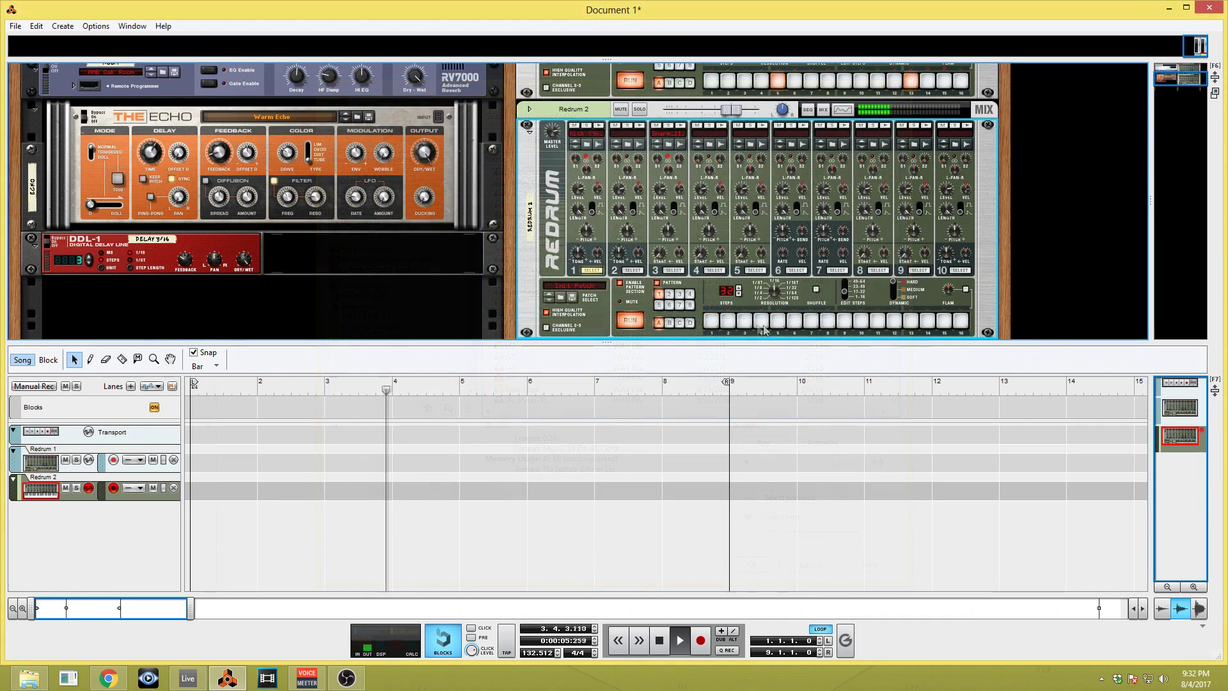
left_click(781, 321)
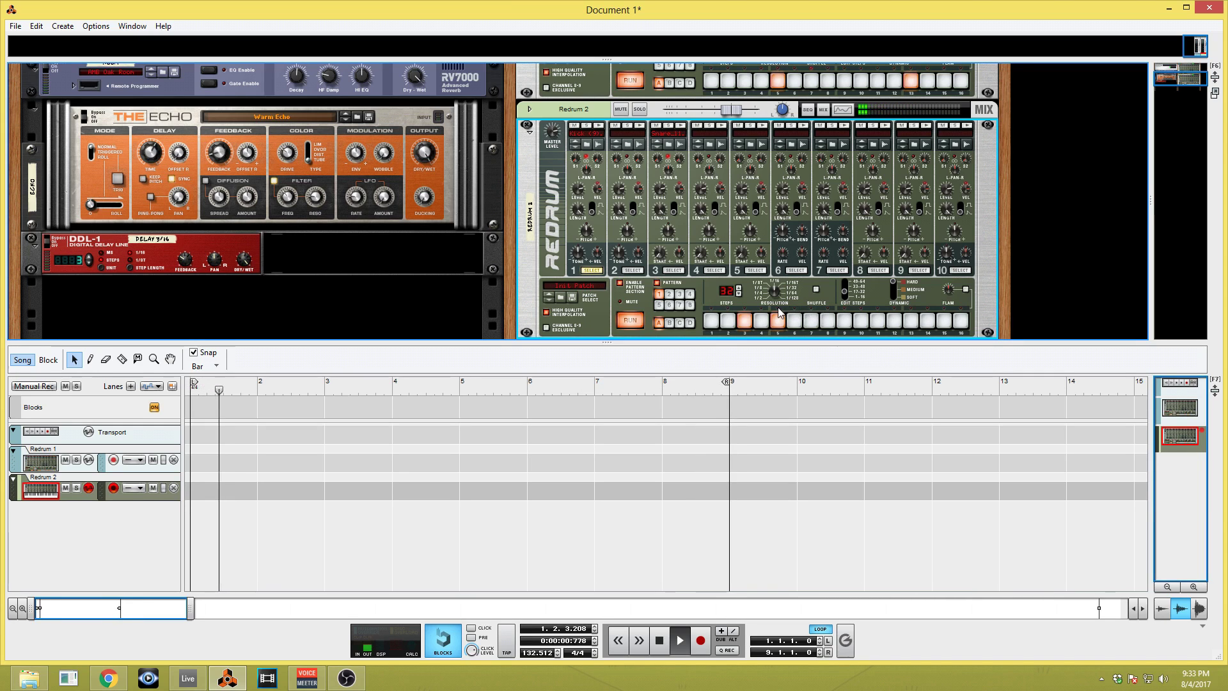
In Ableton Live, raise the volumes of 2 Audio and 3 Audio, with 3 Audio at 5.5 dB, and set the tempo to 137 BPM.
left_click(1168, 9)
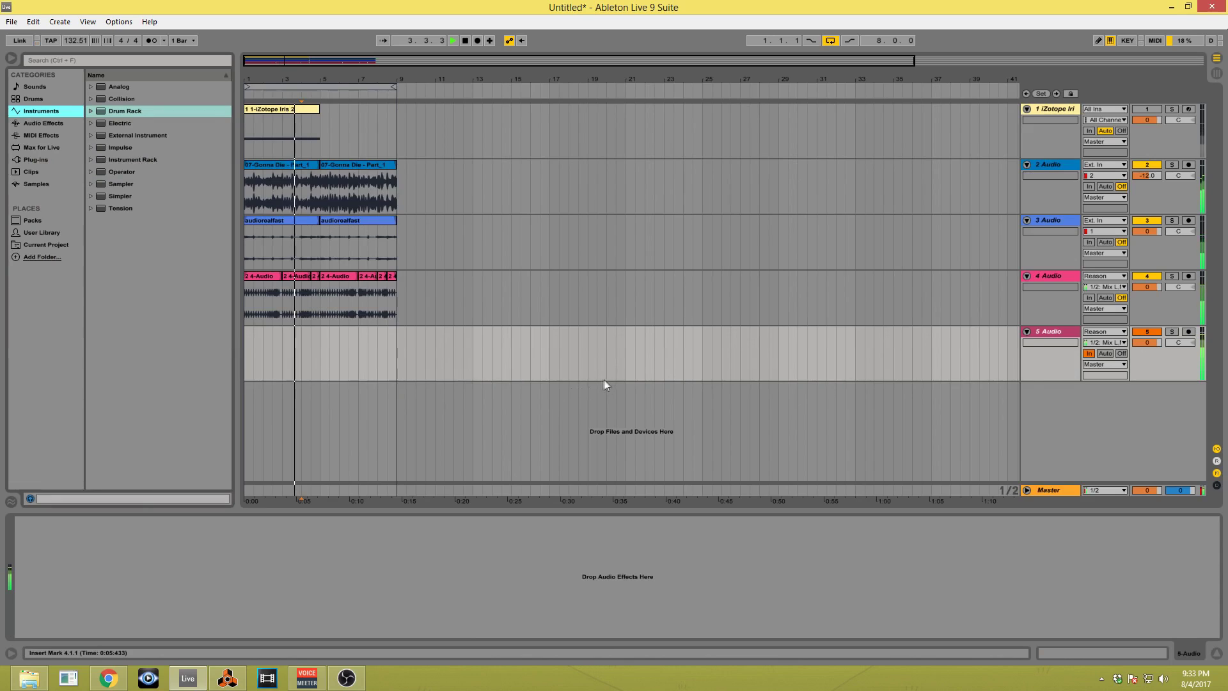
key("Tab")
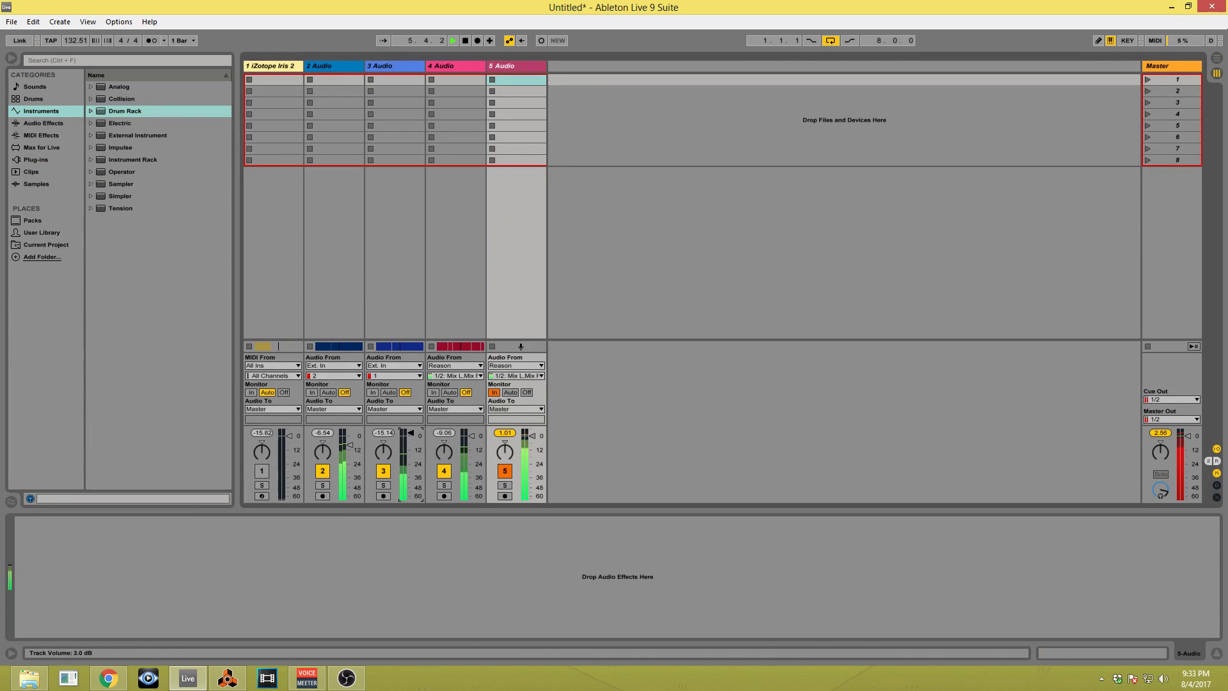
left_click_drag(346, 450, 345, 443)
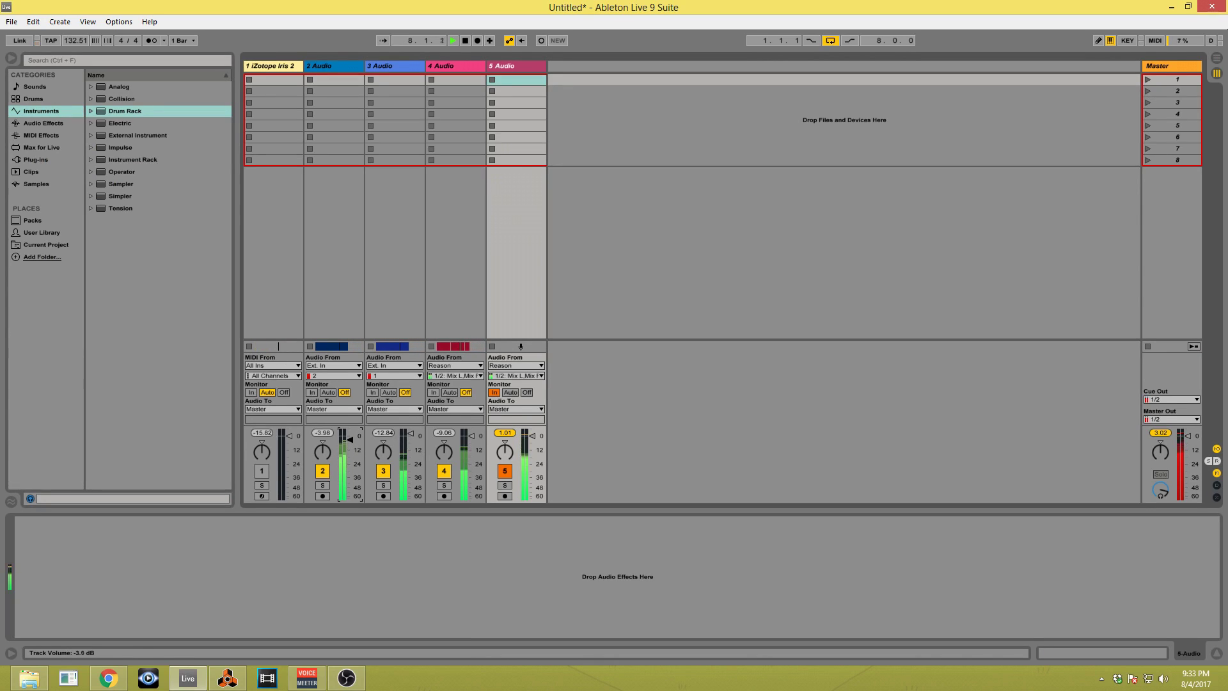
key("Tab")
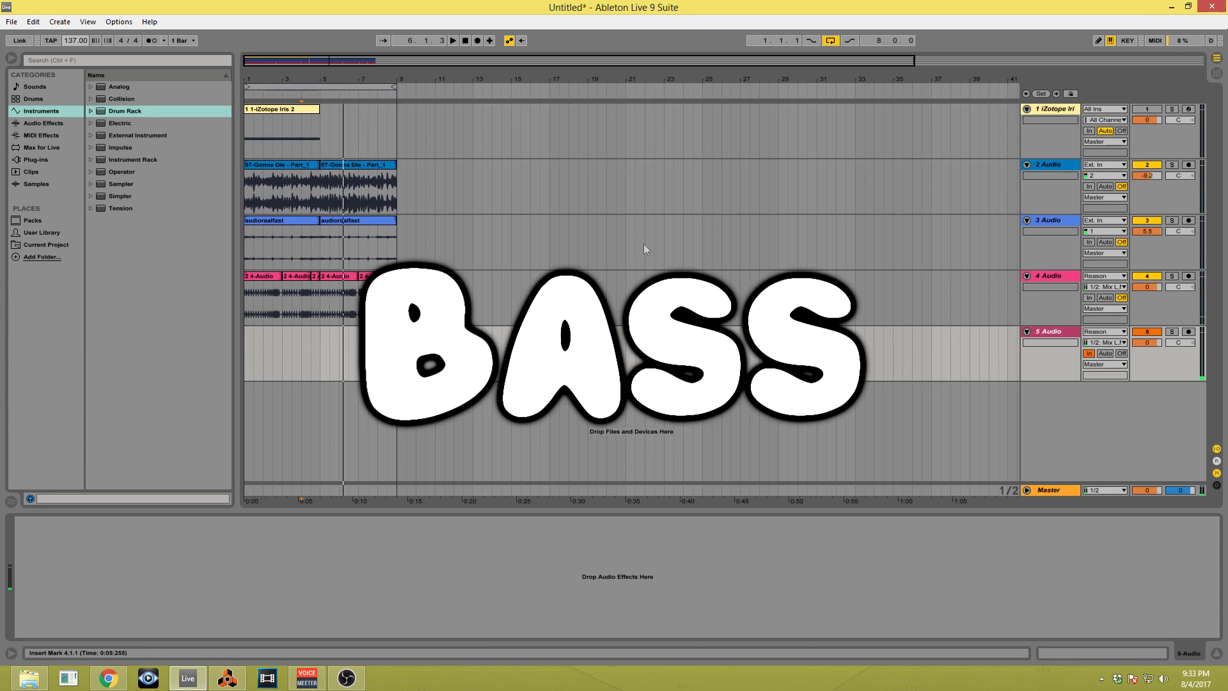
Add the Kontakt 5 plug-in on a new track for the bass, move its window clear of the tracks and briefly play the arrangement.
left_click(32, 160)
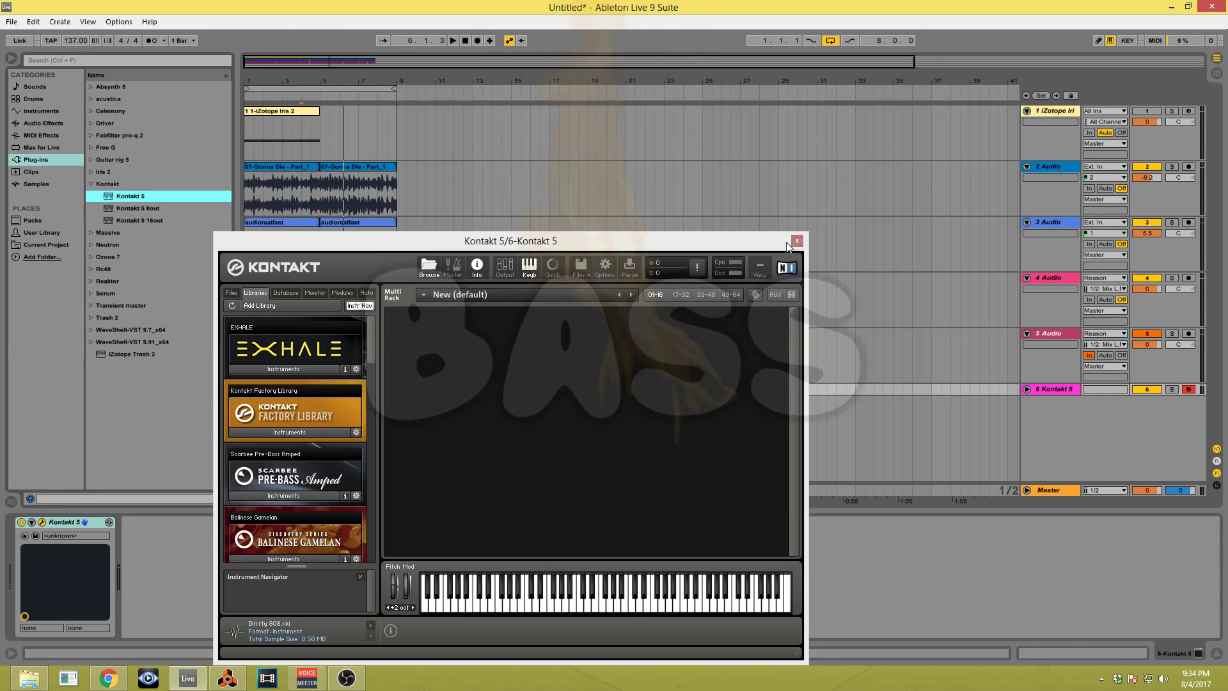
left_click_drag(787, 245, 856, 380)
key("space")
key("space")
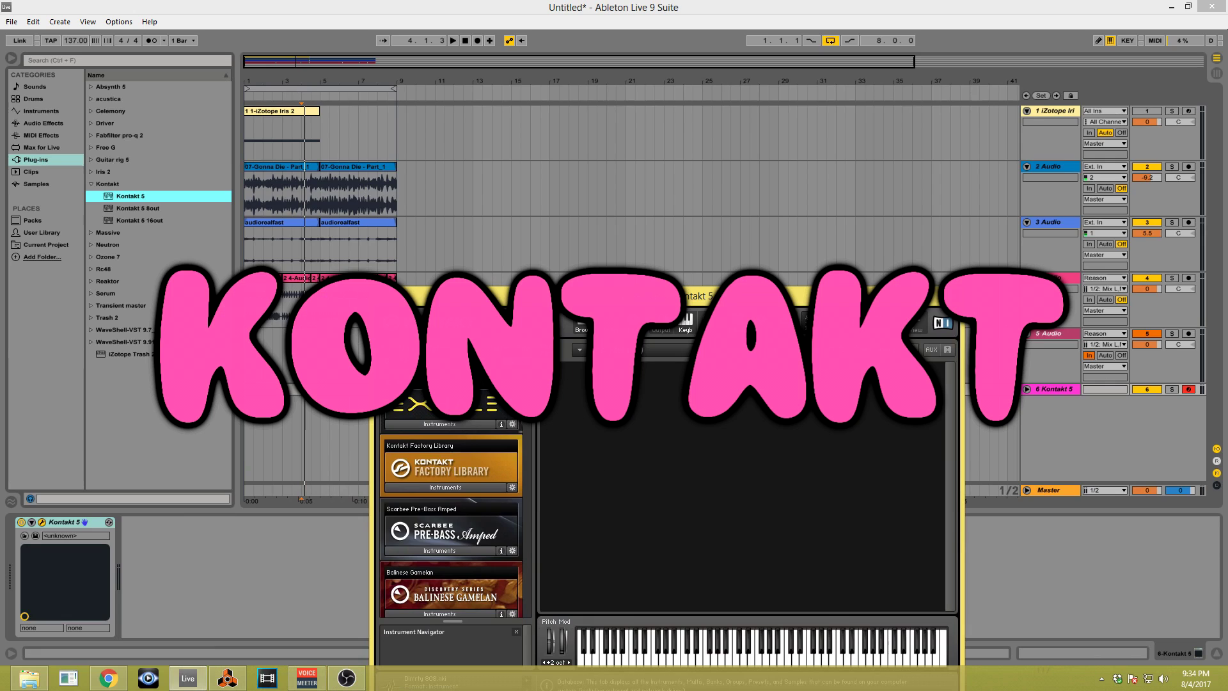
In Kontakt's file browser, load Dirrrty 808.nki from the Producers Choice - 808 Warfare folder.
left_click(388, 347)
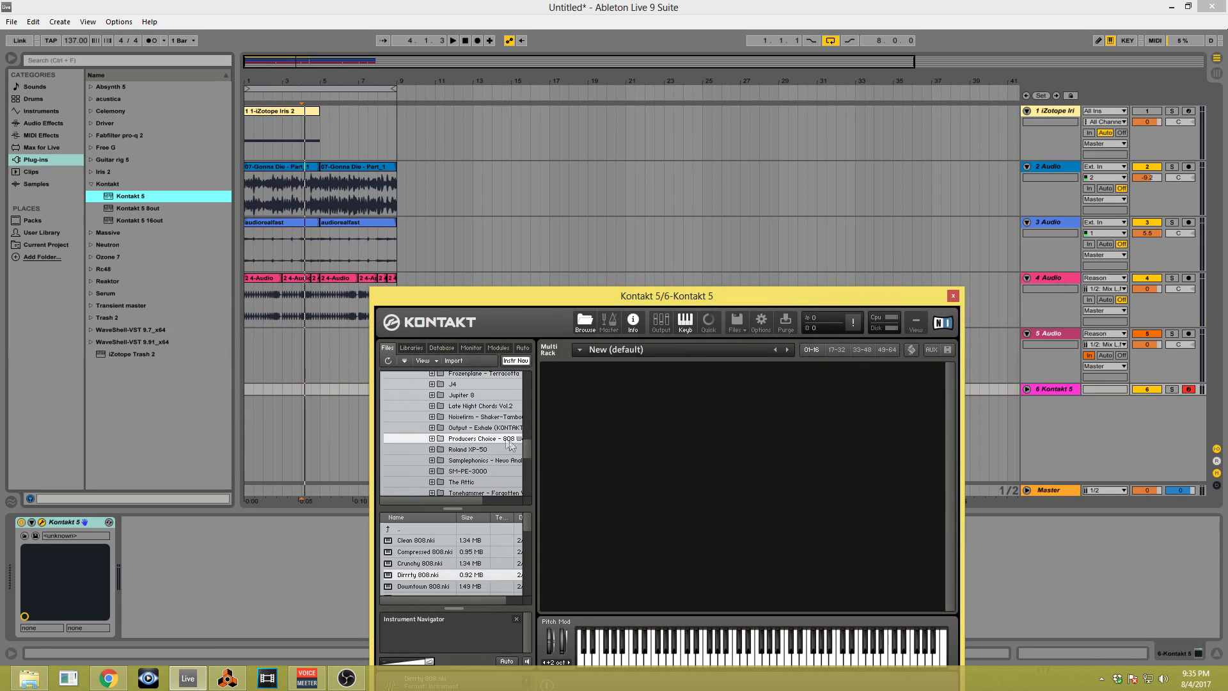
left_click_drag(481, 499, 495, 499)
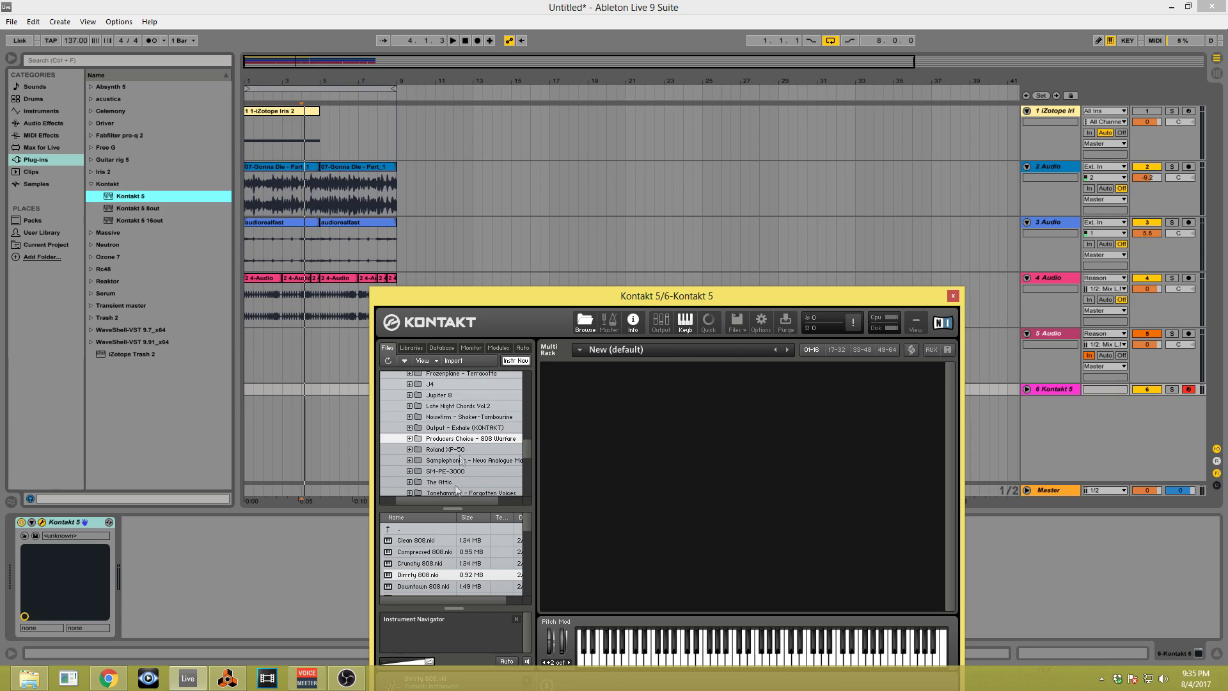
scroll(452, 575, "down", 5)
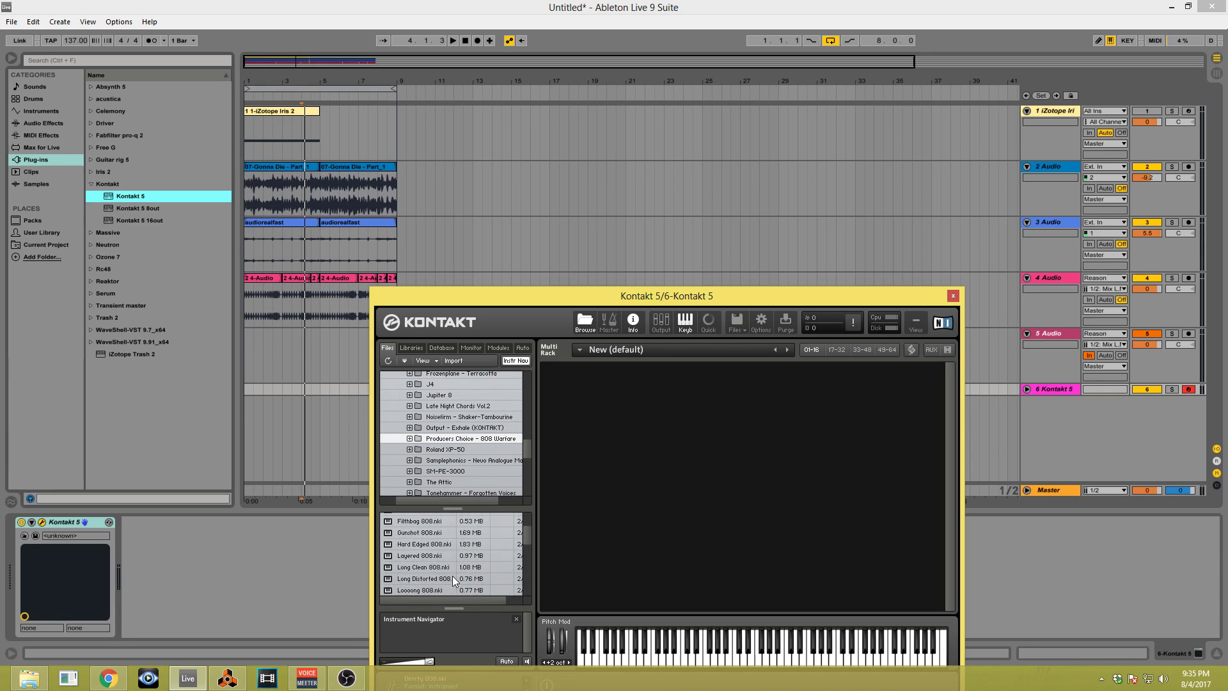
scroll(451, 576, "down", 5)
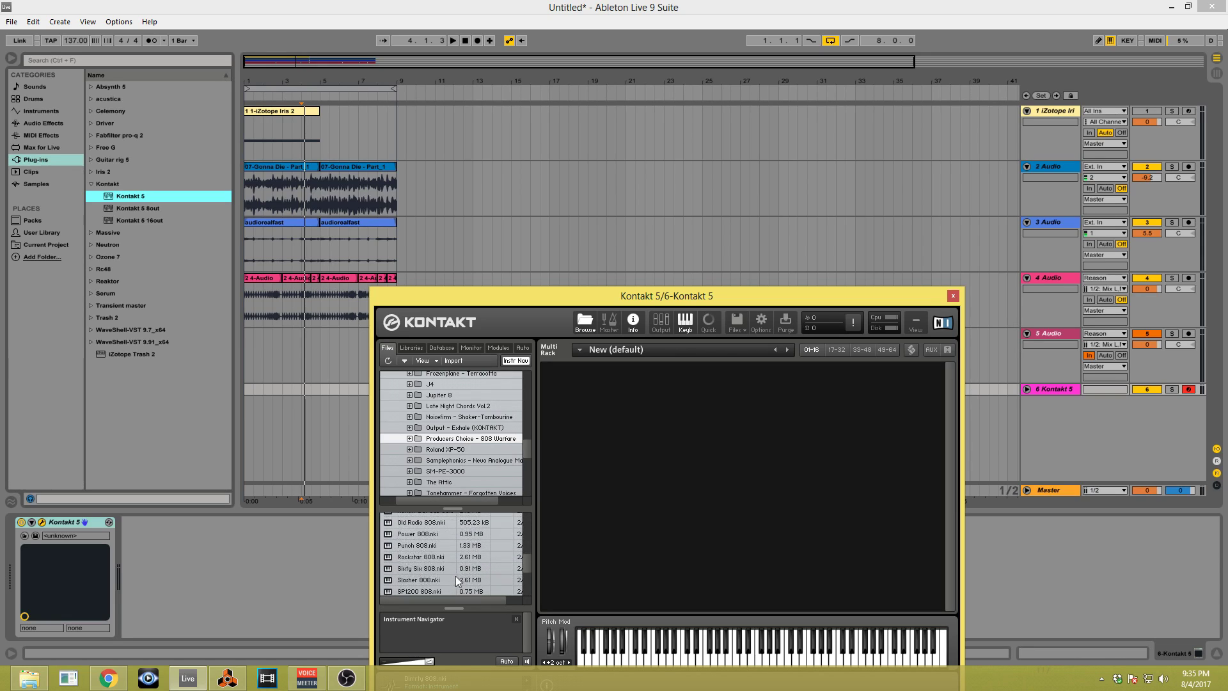
scroll(462, 574, "up", 10)
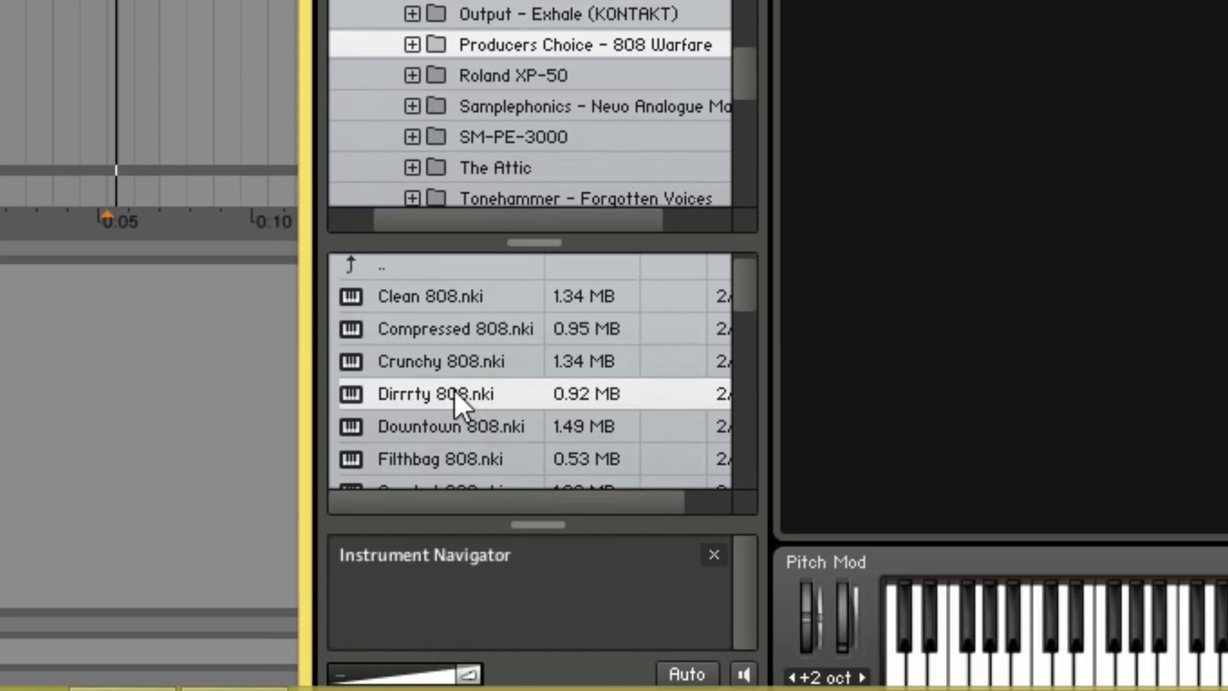
double_click(455, 393)
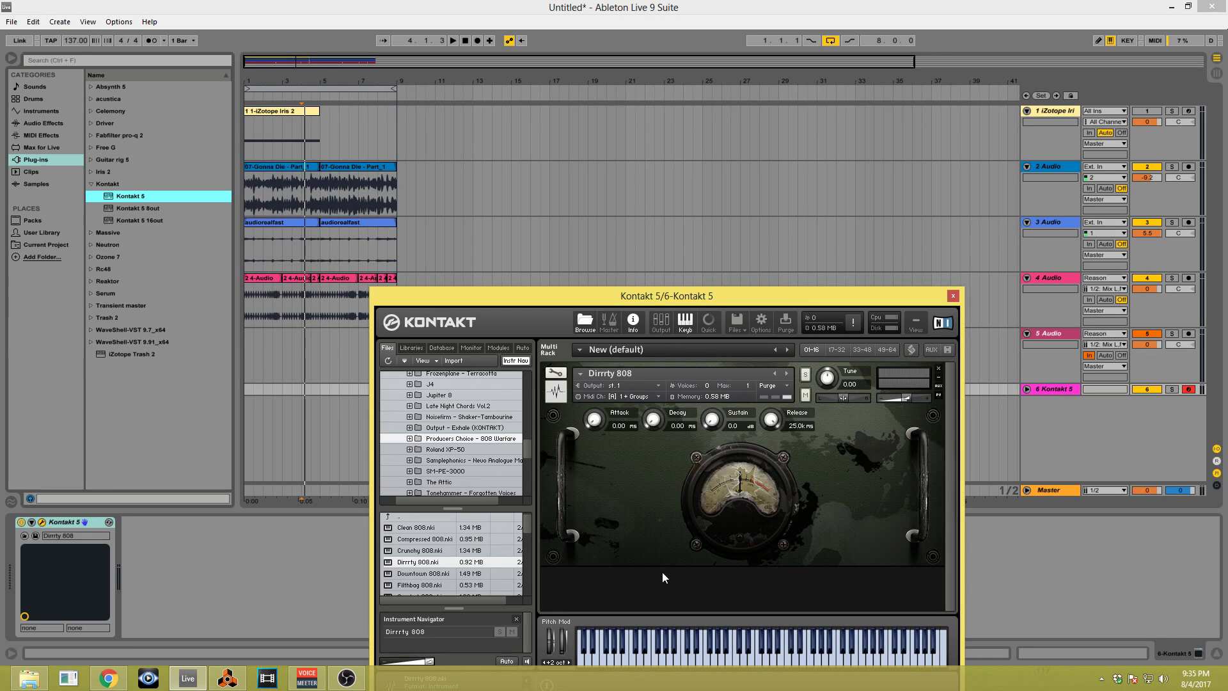
Open the Dirrrty 808 instrument for editing and add a pitch bend modulator to its Source Tune control.
left_click(556, 373)
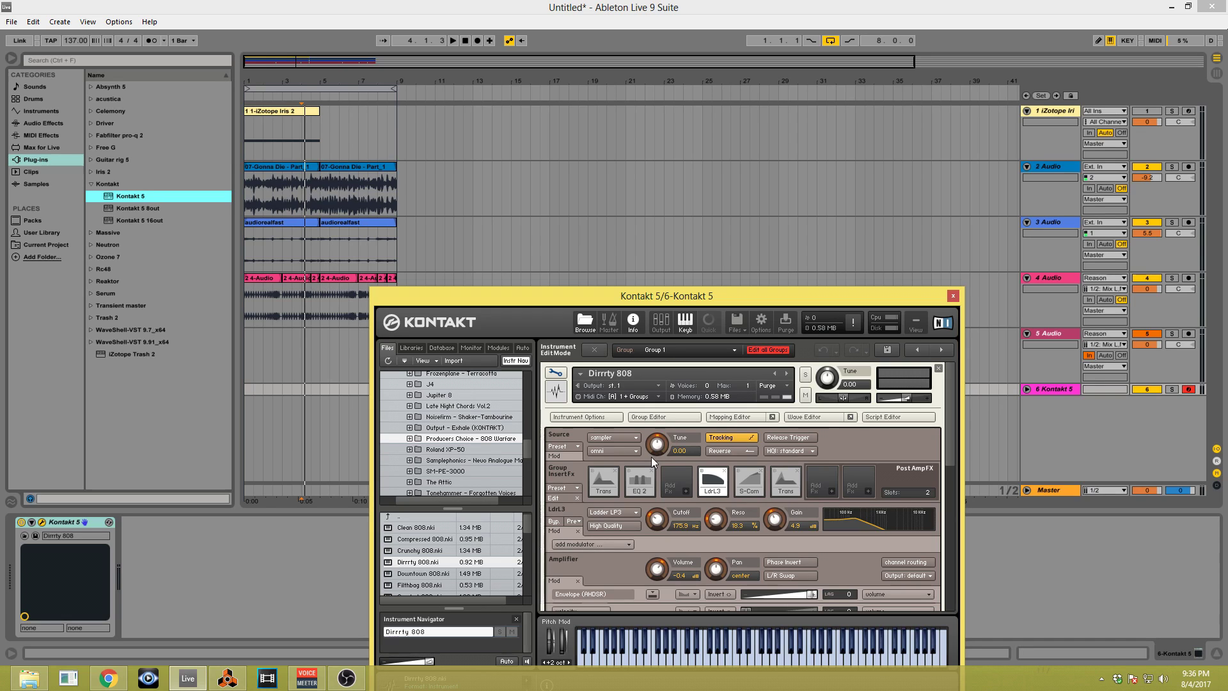
scroll(651, 457, "down", 2)
scroll(665, 474, "up", 1)
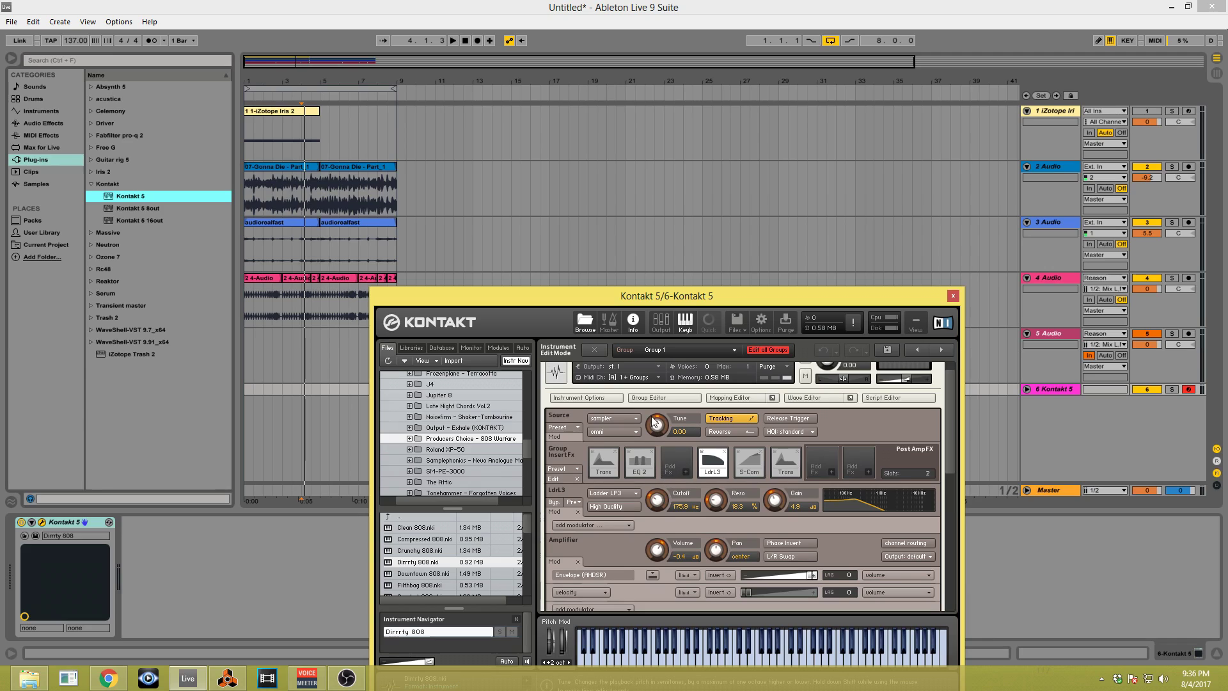
scroll(657, 428, "up", 1)
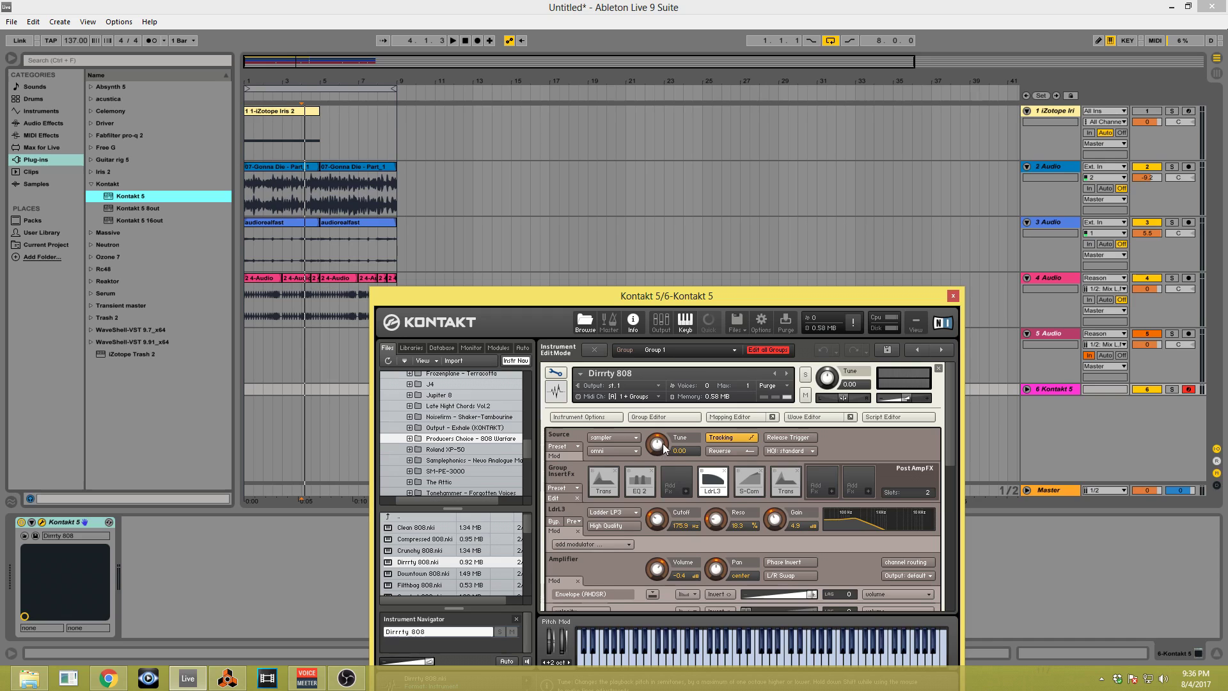
right_click(663, 443)
left_click(683, 439)
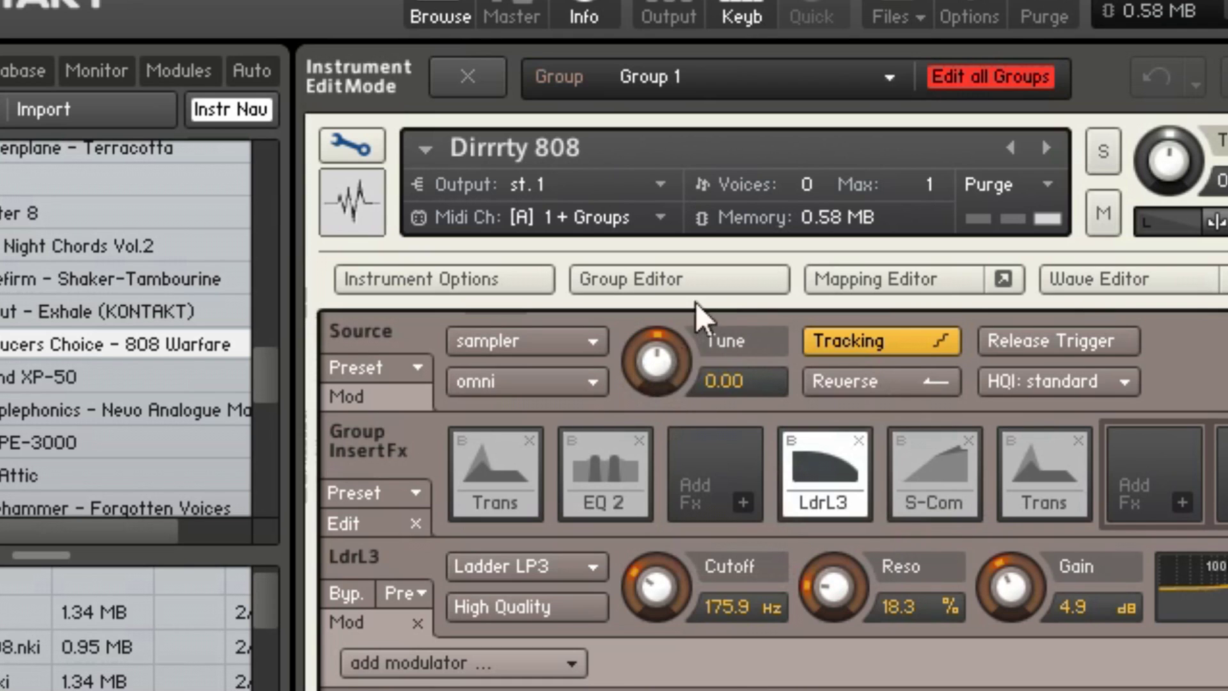
right_click(656, 366)
mouse_move(742, 397)
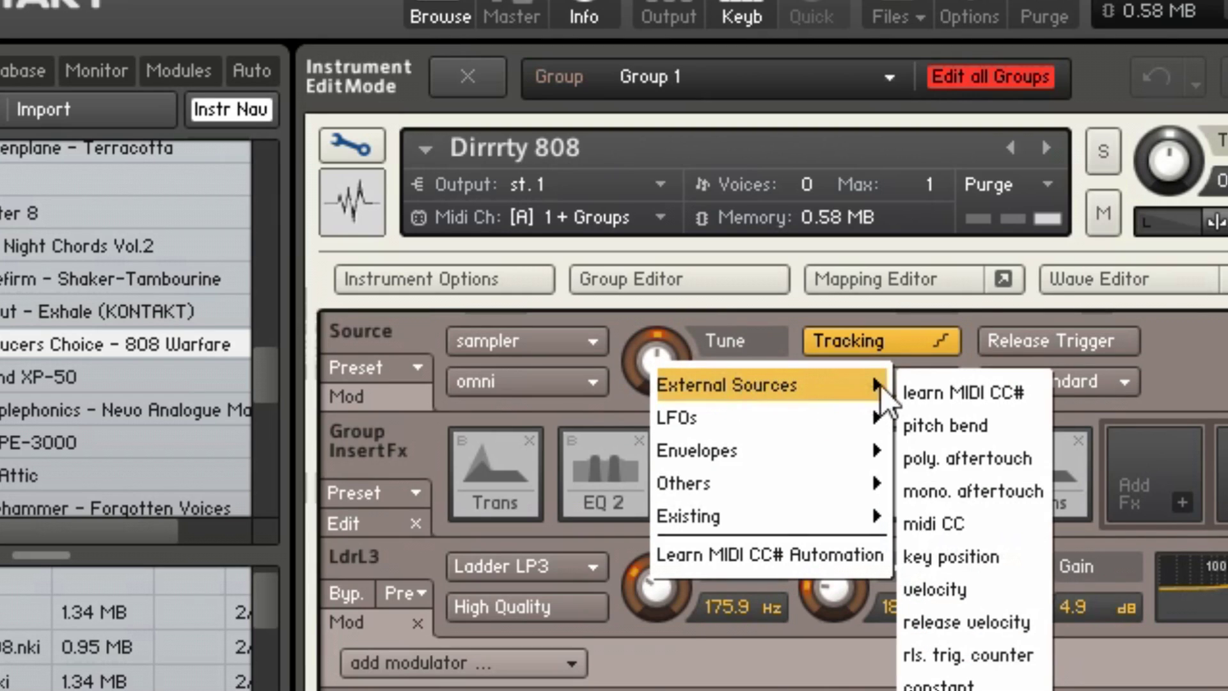
left_click(935, 427)
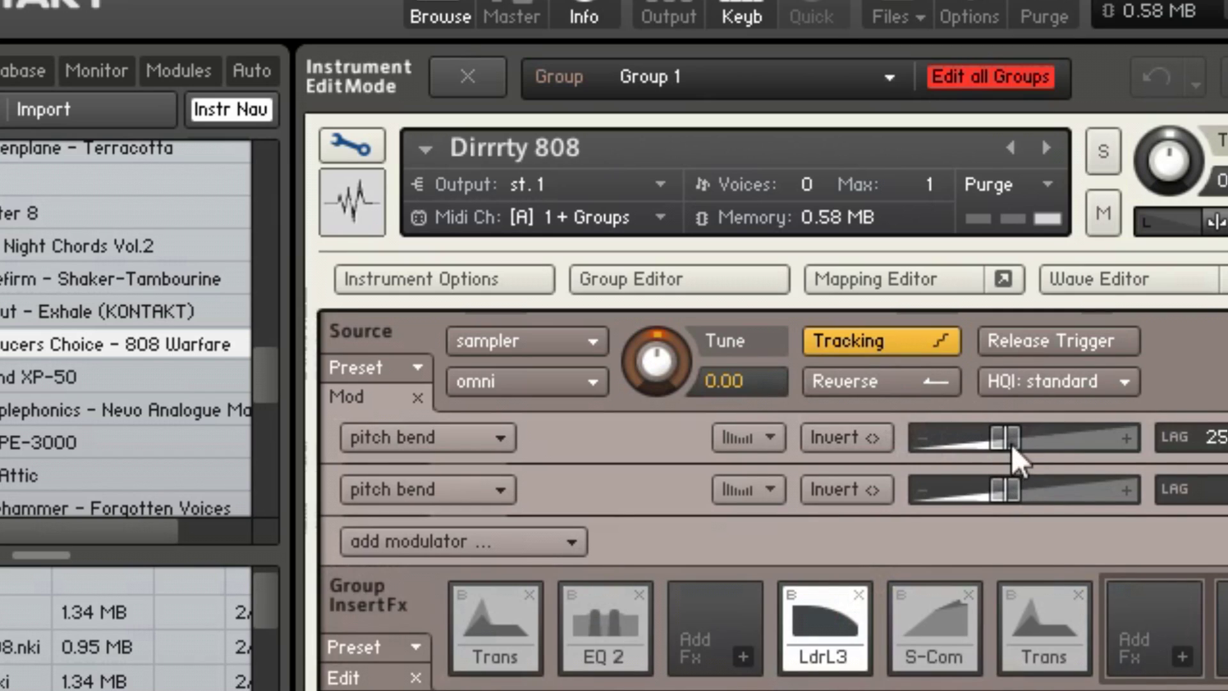
Raise both pitch bend modulation amounts to the maximum of 12.0 st and close the Kontakt window.
mouse_move(1009, 440)
left_mouse_down()
mouse_move(1180, 451)
mouse_move(985, 442)
left_mouse_up()
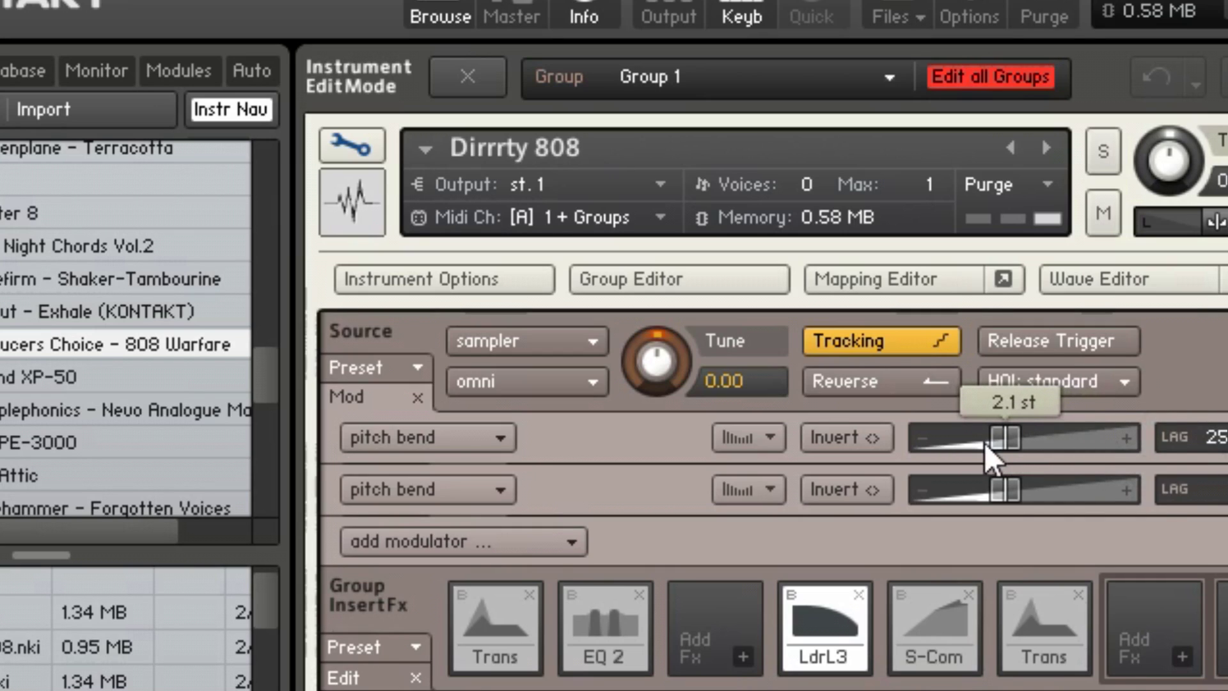
left_click_drag(997, 433, 1121, 437)
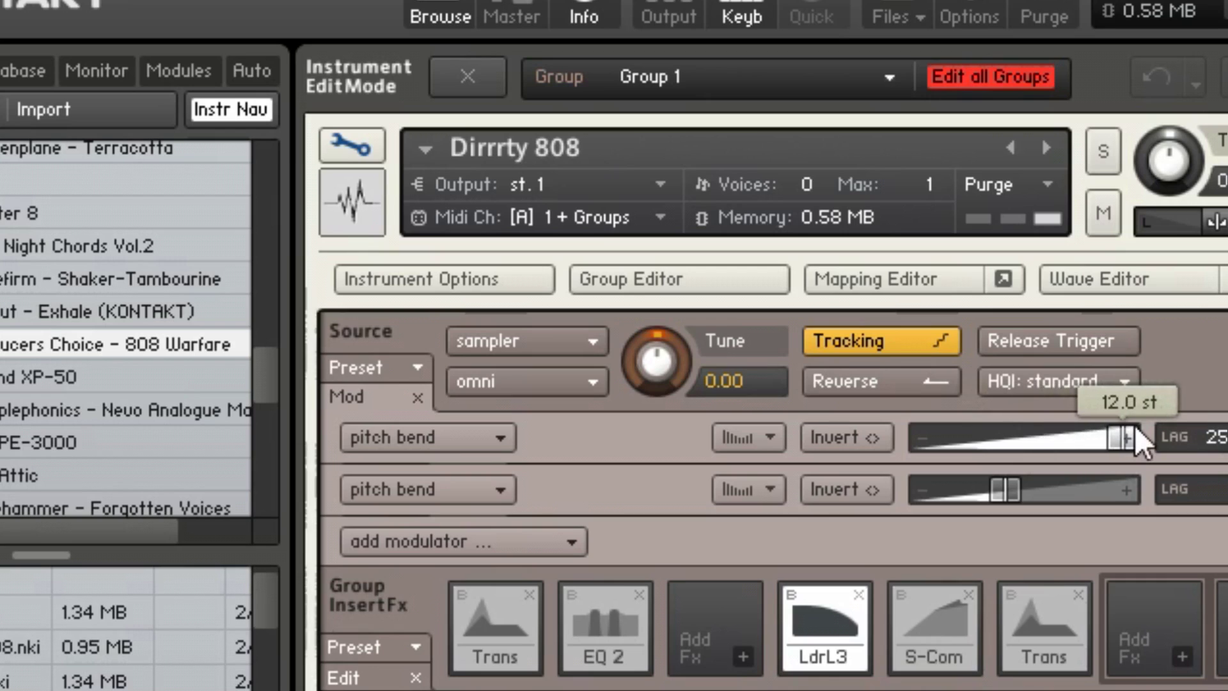
left_click_drag(997, 493, 1187, 483)
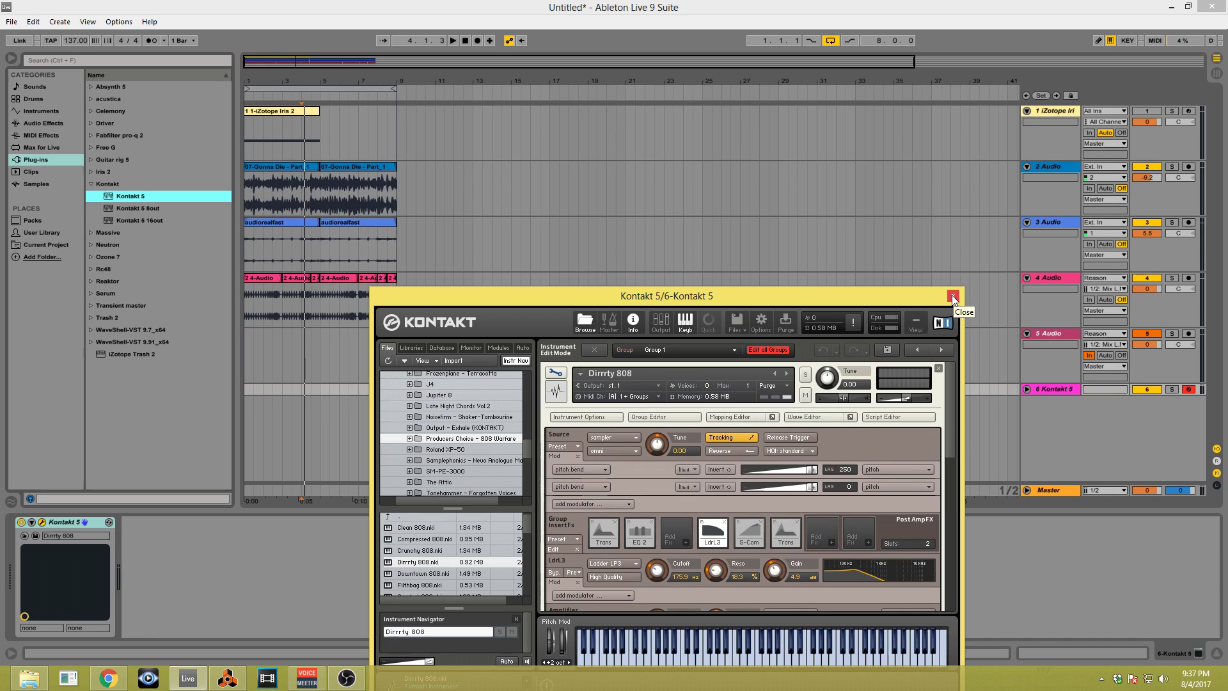
left_click(952, 296)
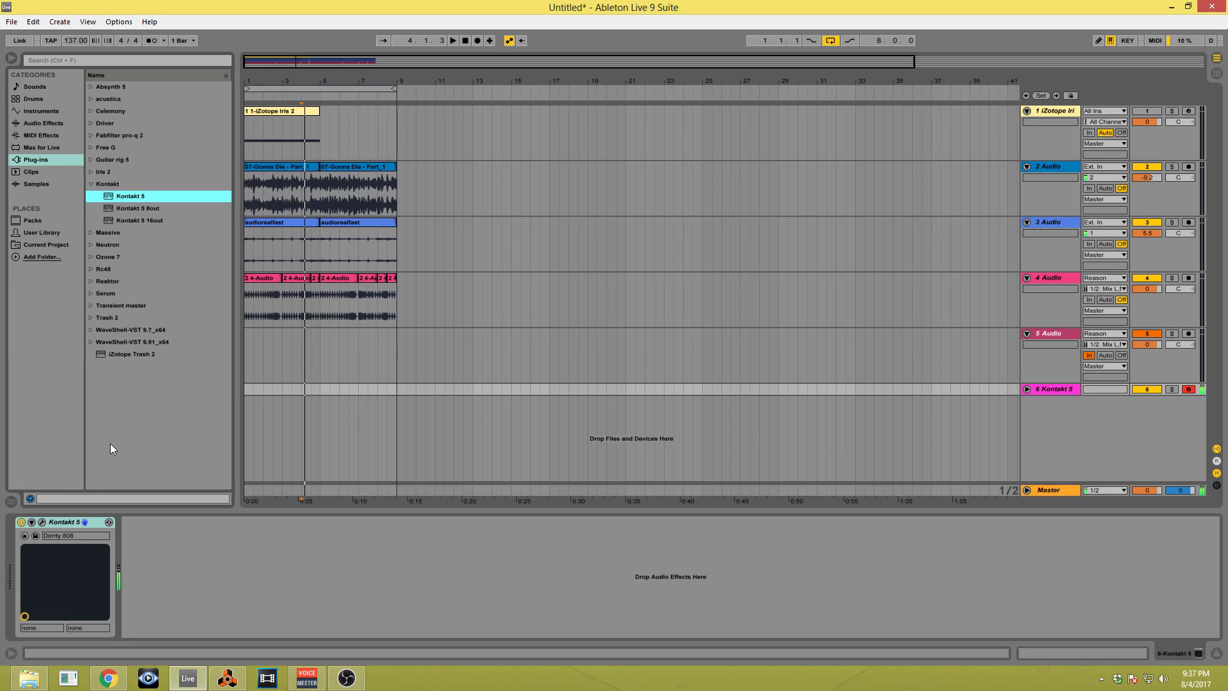
Play the loop to rehearse the bass, then record an eight-bar 808 part on the 6 Kontakt 5 track.
key("space")
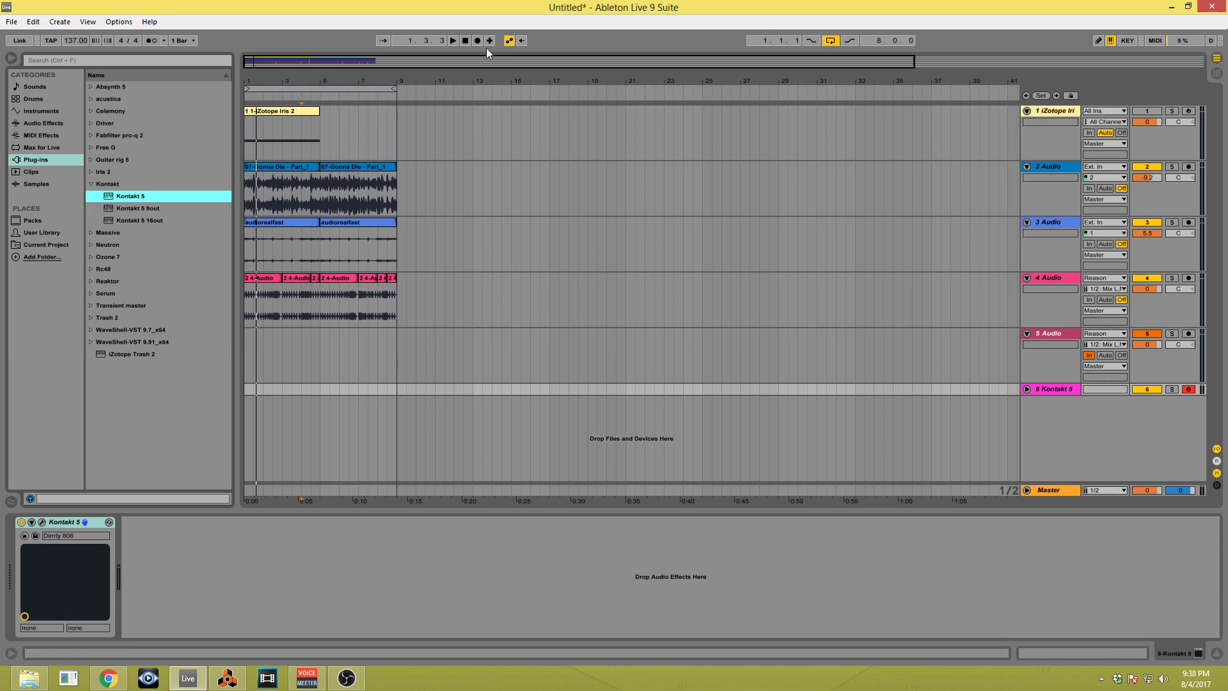
left_click(454, 39)
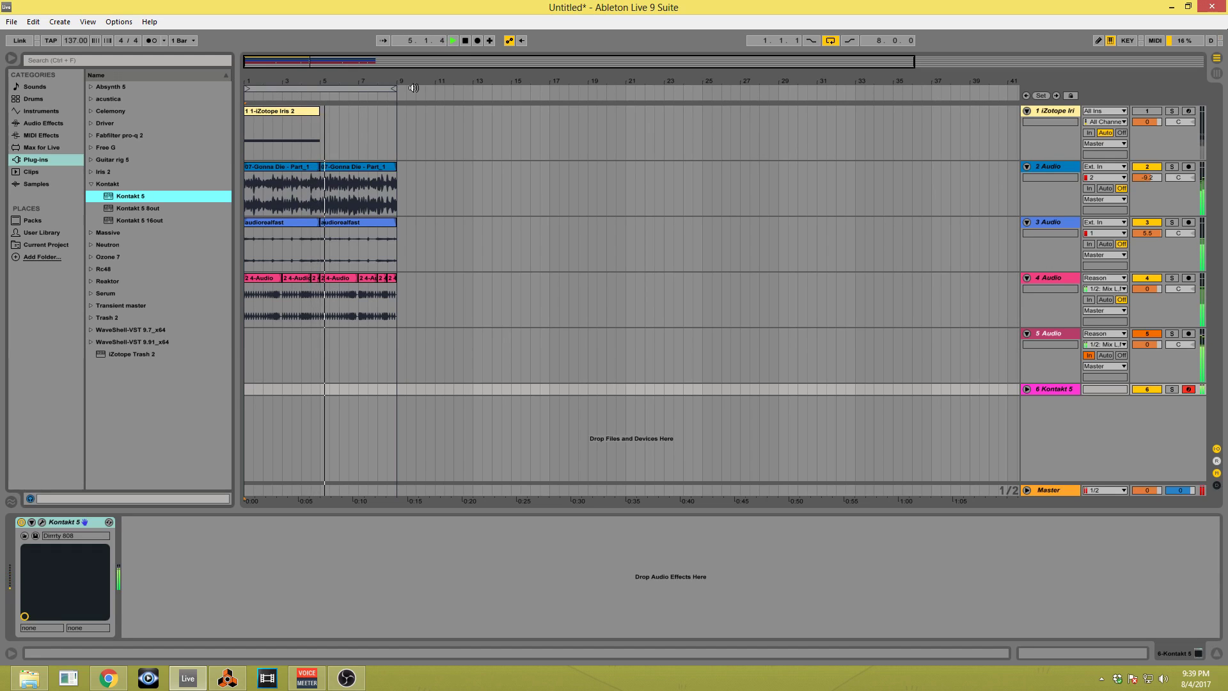
left_click(477, 42)
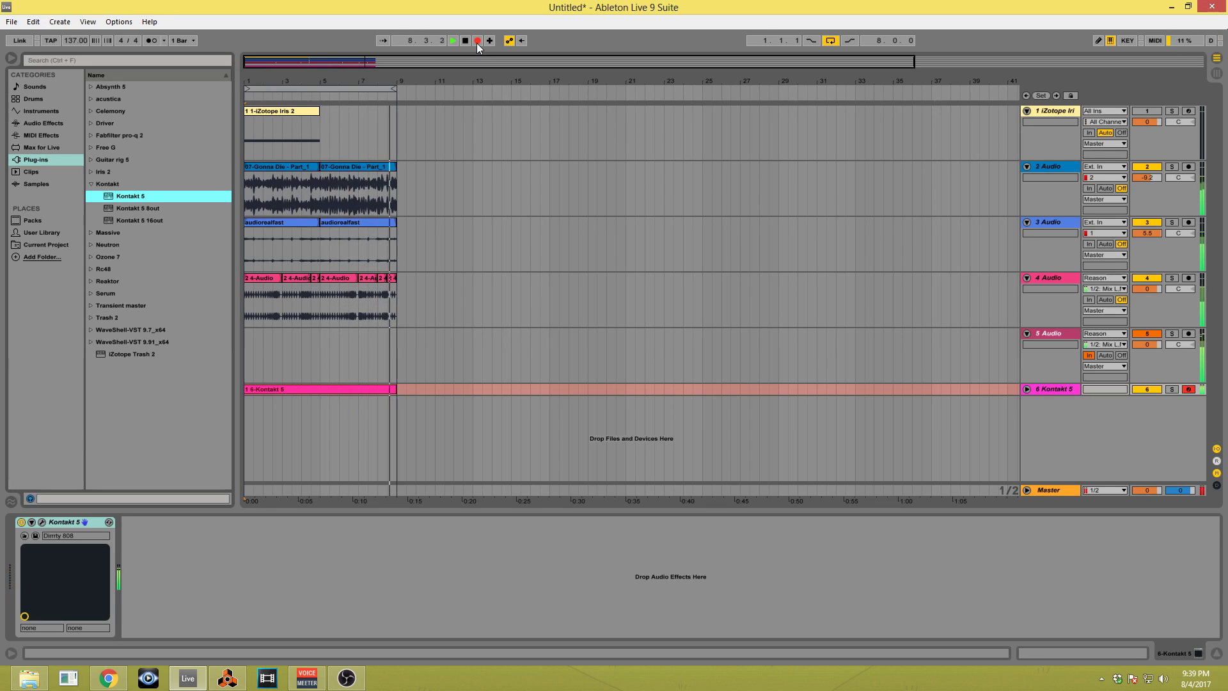
key("space")
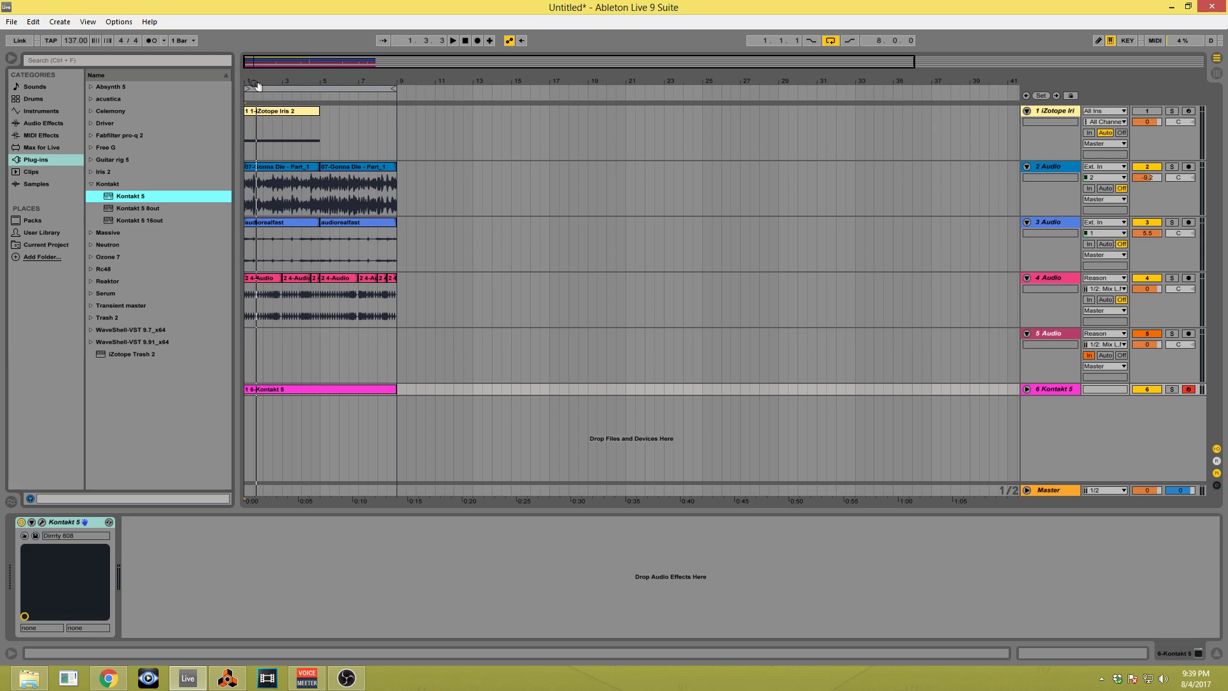
Unfold the 6 Kontakt 5 track and play back the recorded bass notes with the other tracks.
left_click_drag(258, 86, 261, 204)
left_click(1027, 389)
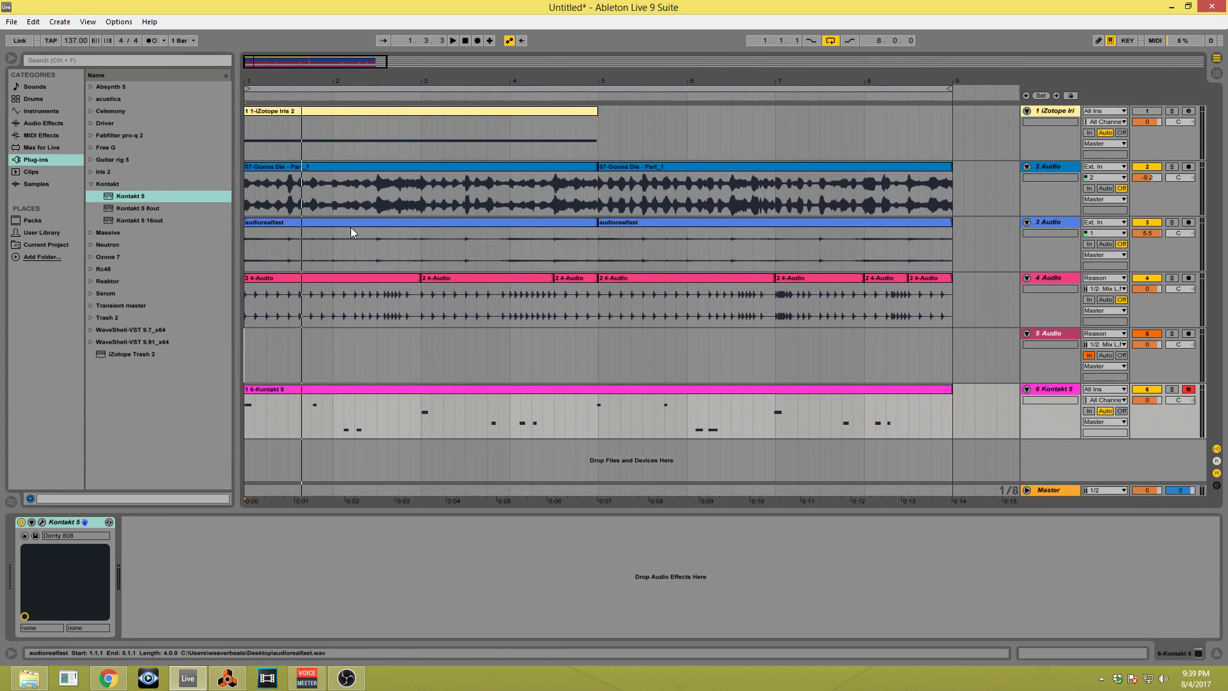
key("space")
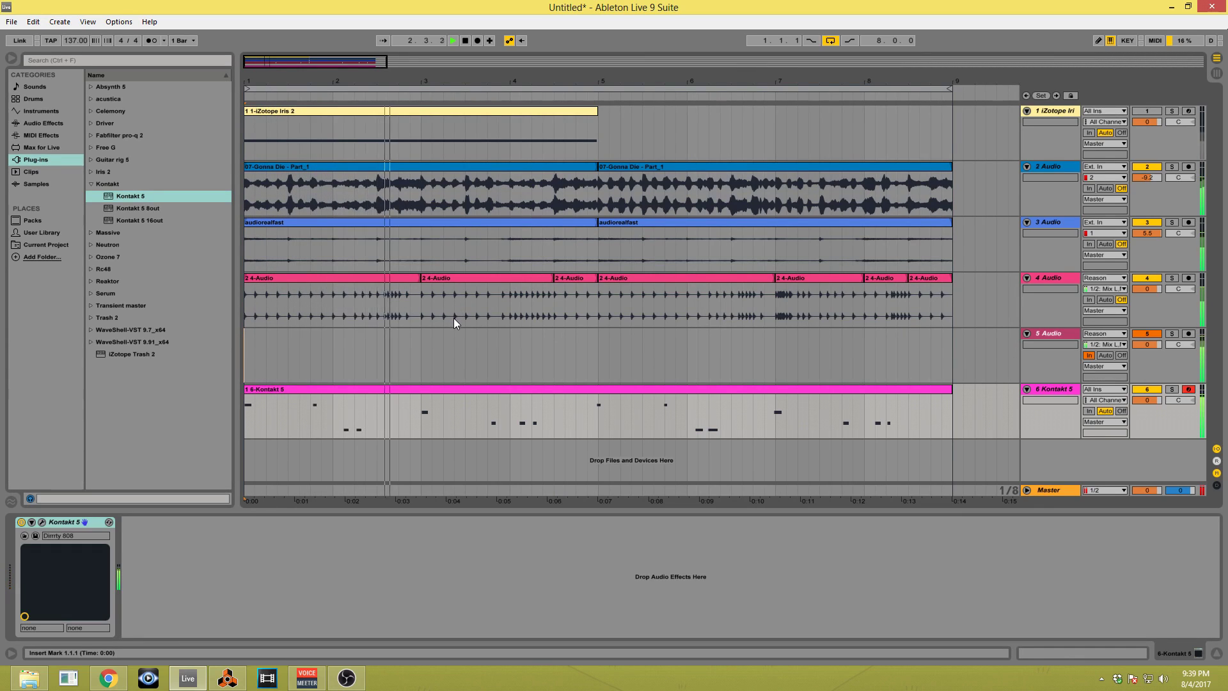
key("space")
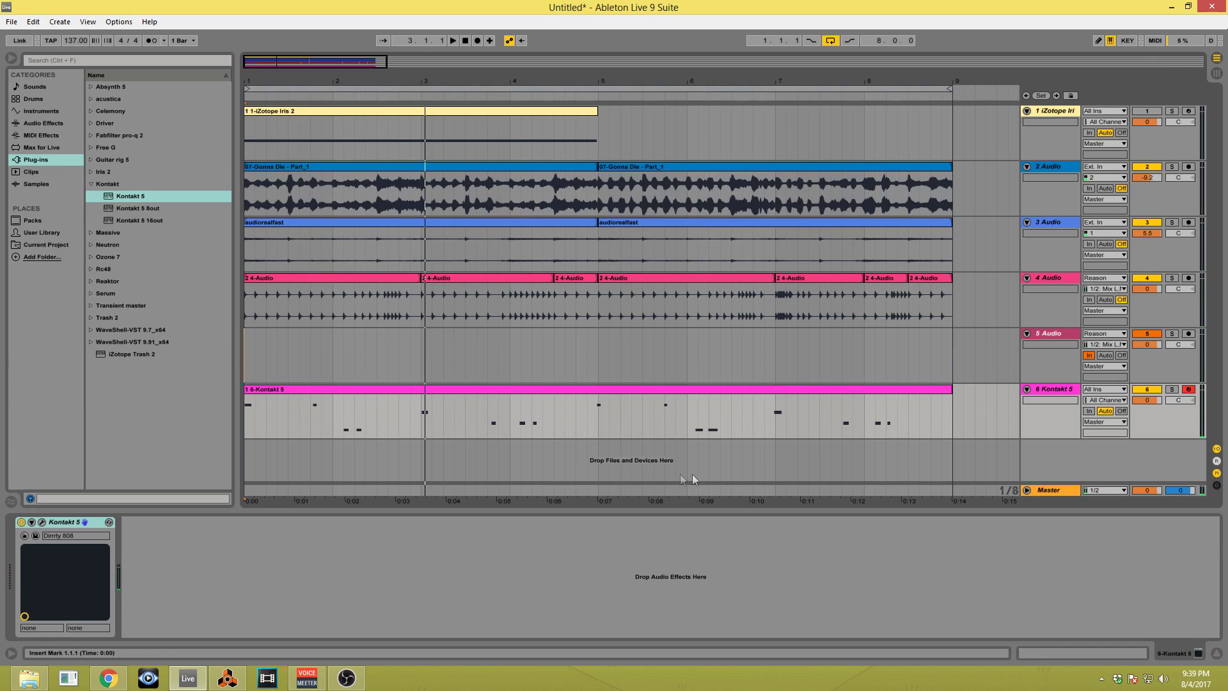
key("space")
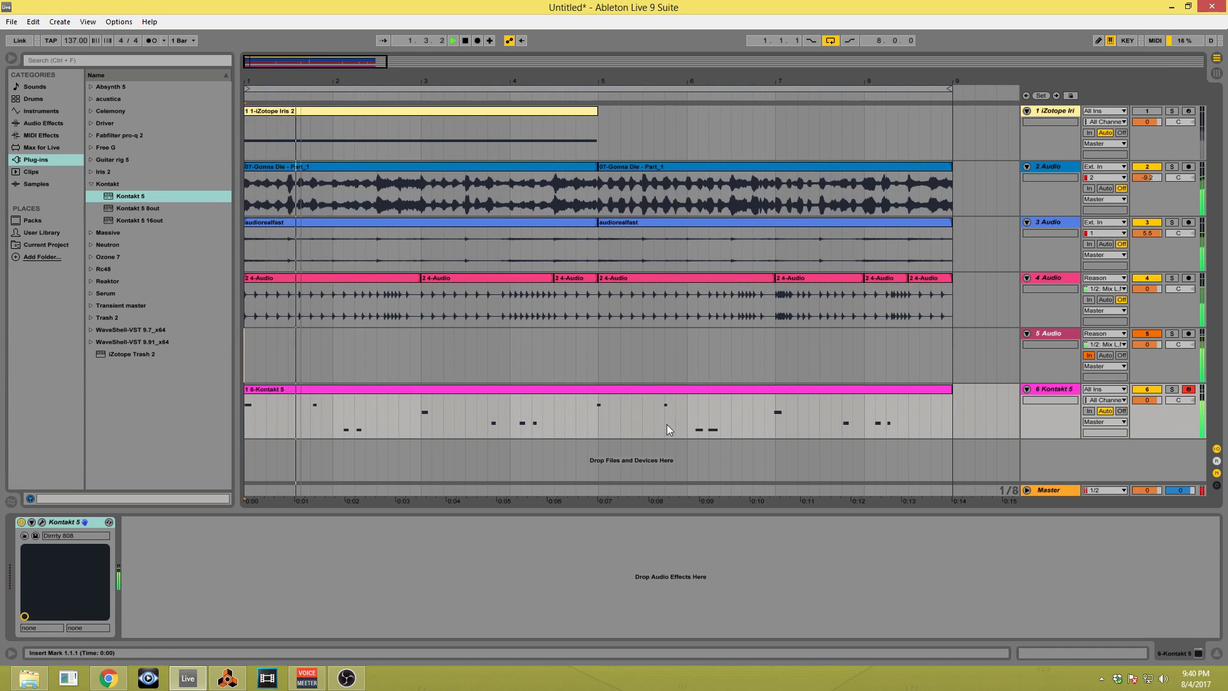
Open the recorded 6 Kontakt 5 clip in the note editor and quantize its first notes.
double_click(423, 395)
left_click_drag(581, 573, 669, 548)
key("ctrl+u")
key("ctrl+u")
key("ctrl+u")
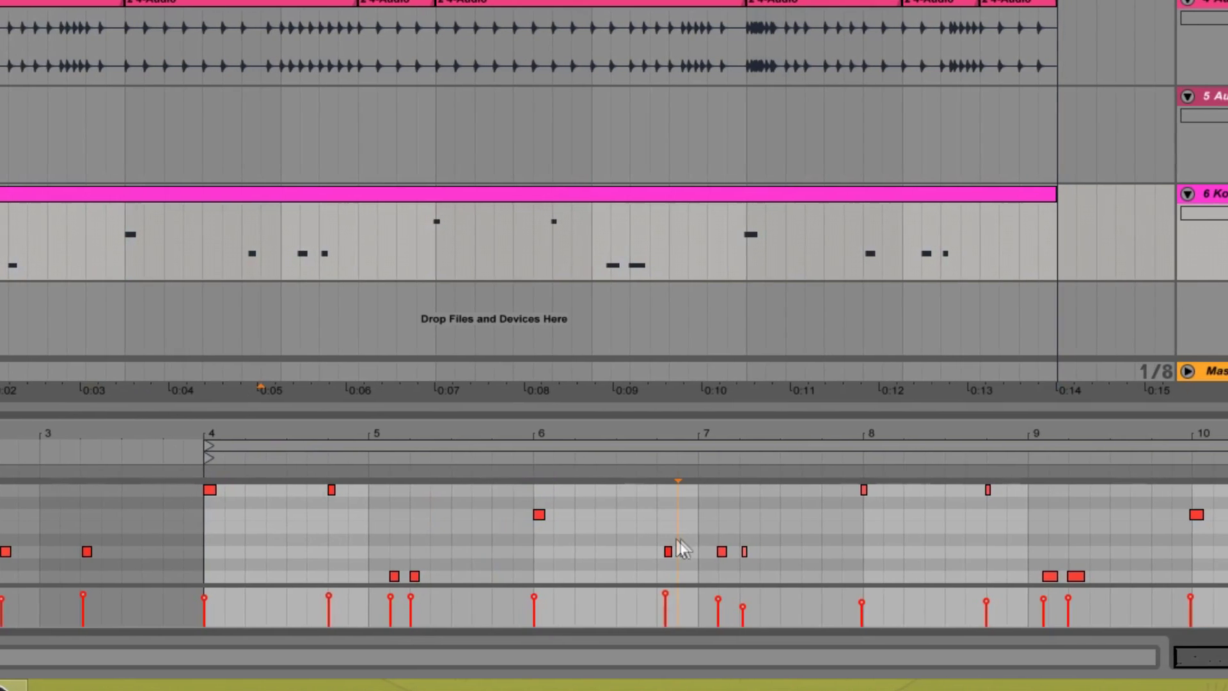
Raise the velocity of the weak short note about a quarter bar after bar 7 in the bass clip.
left_click_drag(818, 506, 845, 558)
left_click_drag(677, 559, 677, 560)
left_click_drag(661, 606, 661, 596)
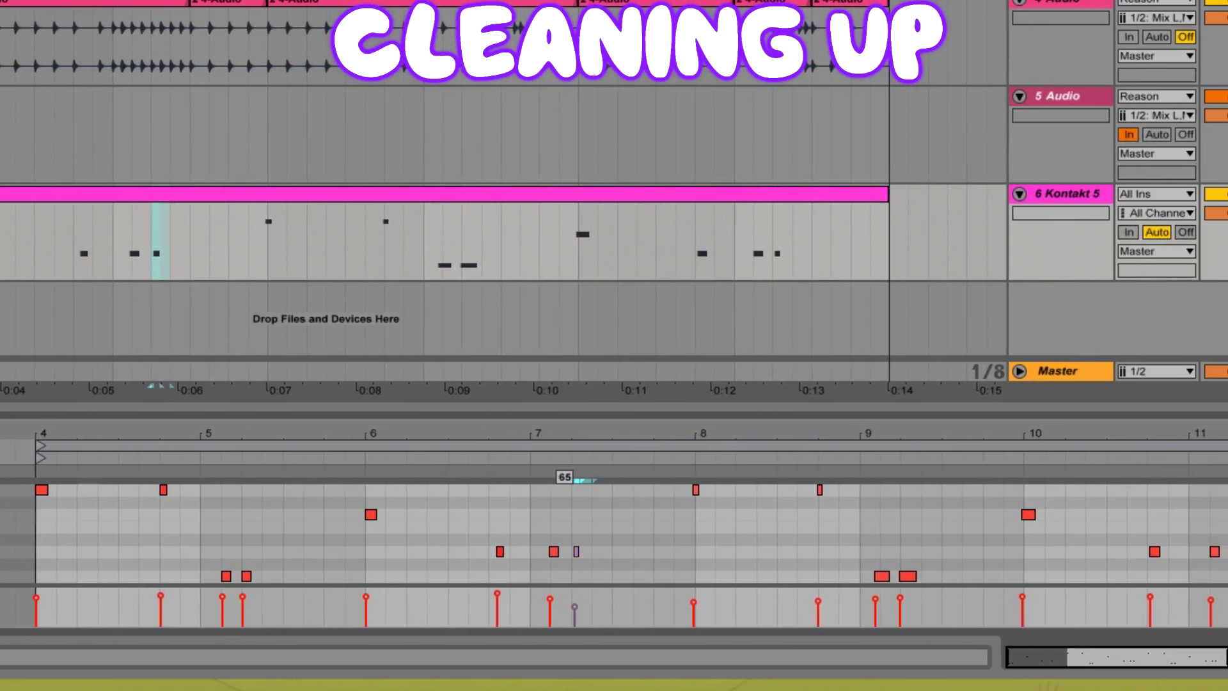
left_click(572, 595)
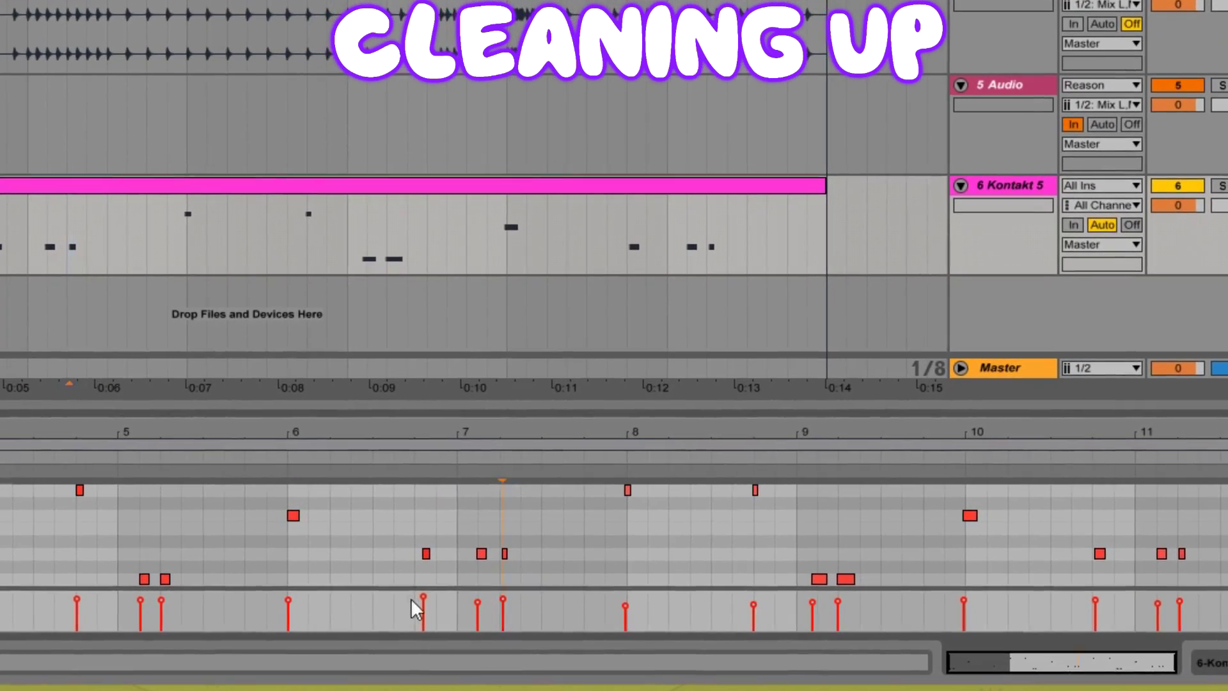
Quantize the remaining bass notes from bar 6 on, lower the note at 4.4.1 to C2 and play back the loop.
left_click(412, 598)
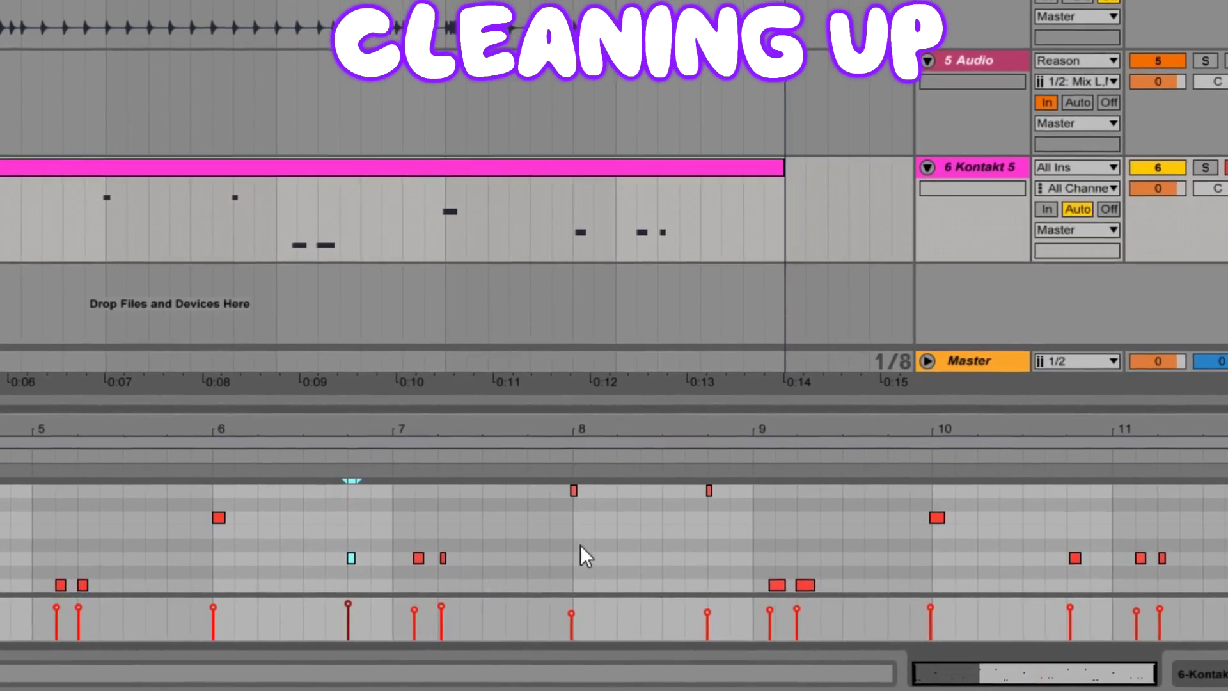
left_click(627, 490)
left_click(664, 490)
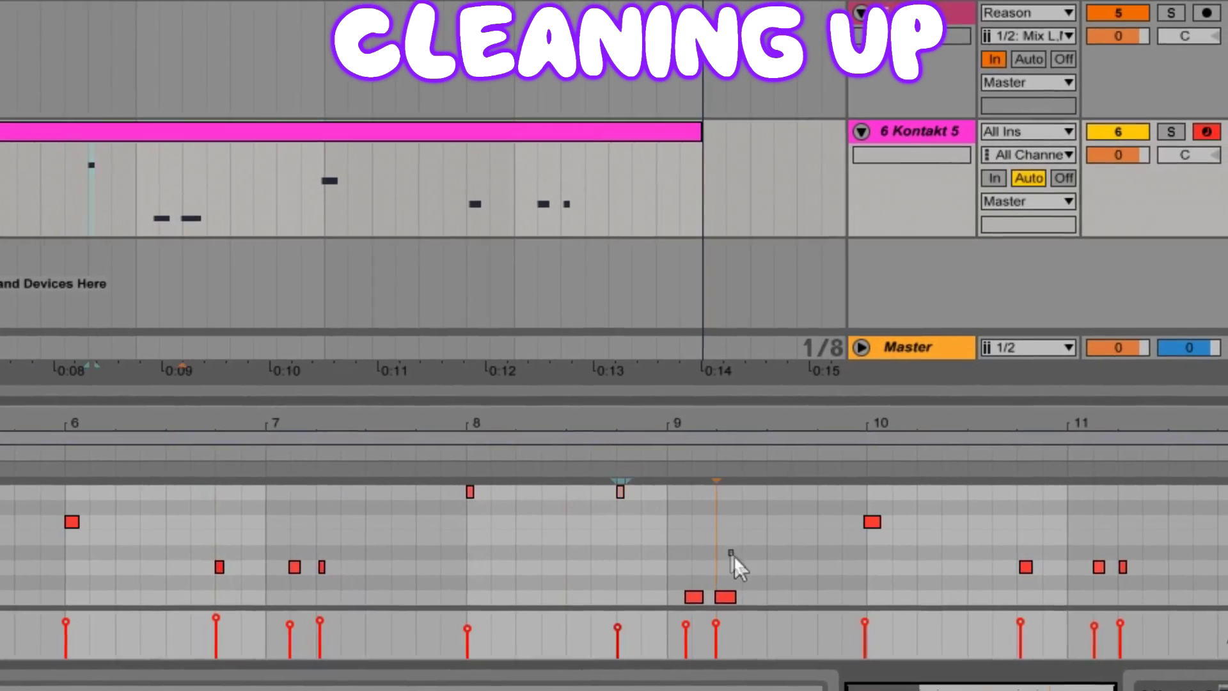
left_click(766, 590)
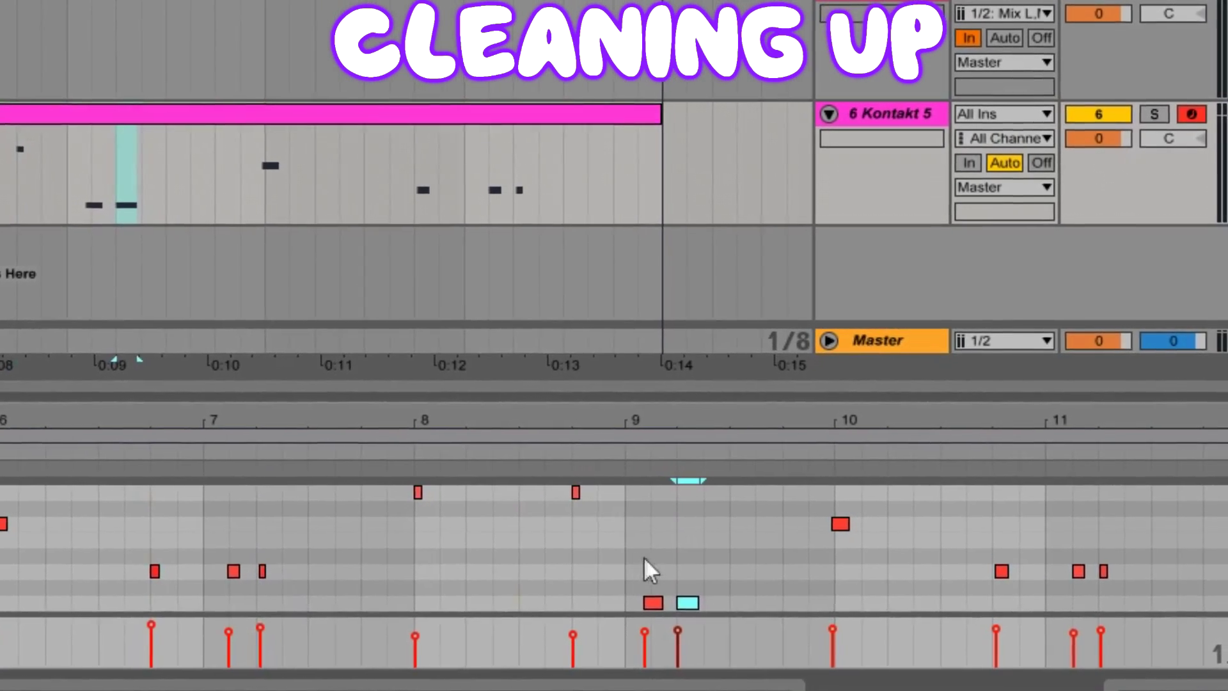
left_click(812, 571)
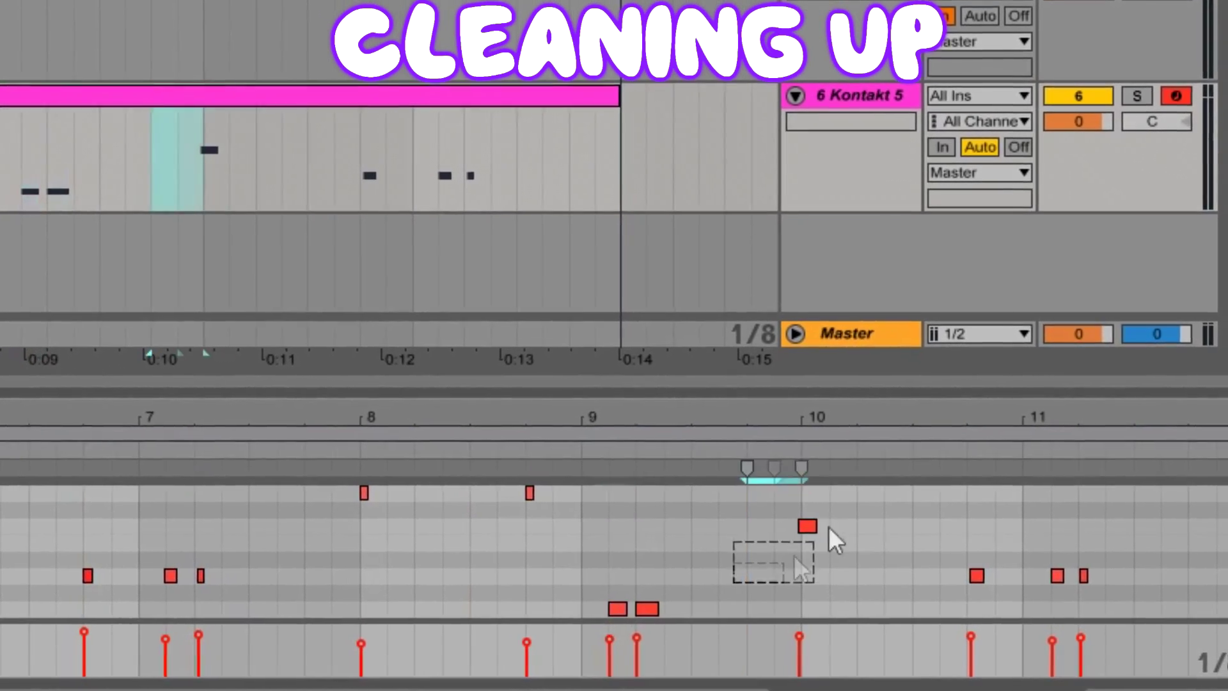
left_click(840, 524)
left_click(1002, 571)
left_click(1046, 578)
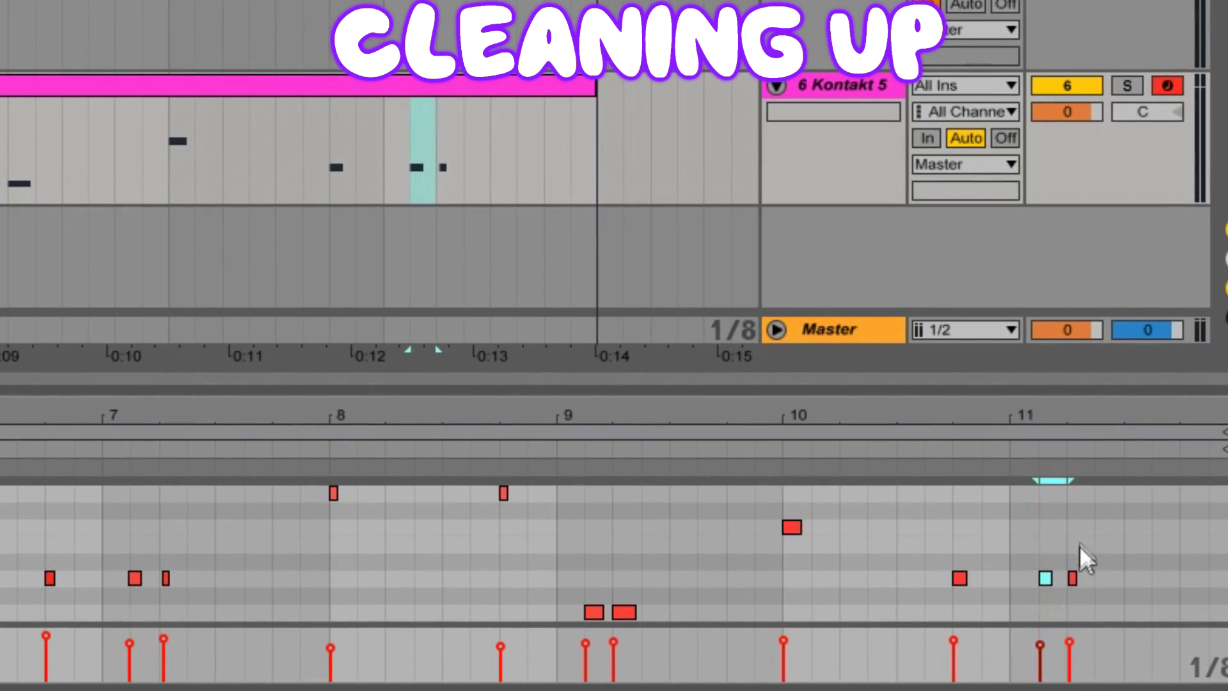
left_click(1074, 577)
key("space")
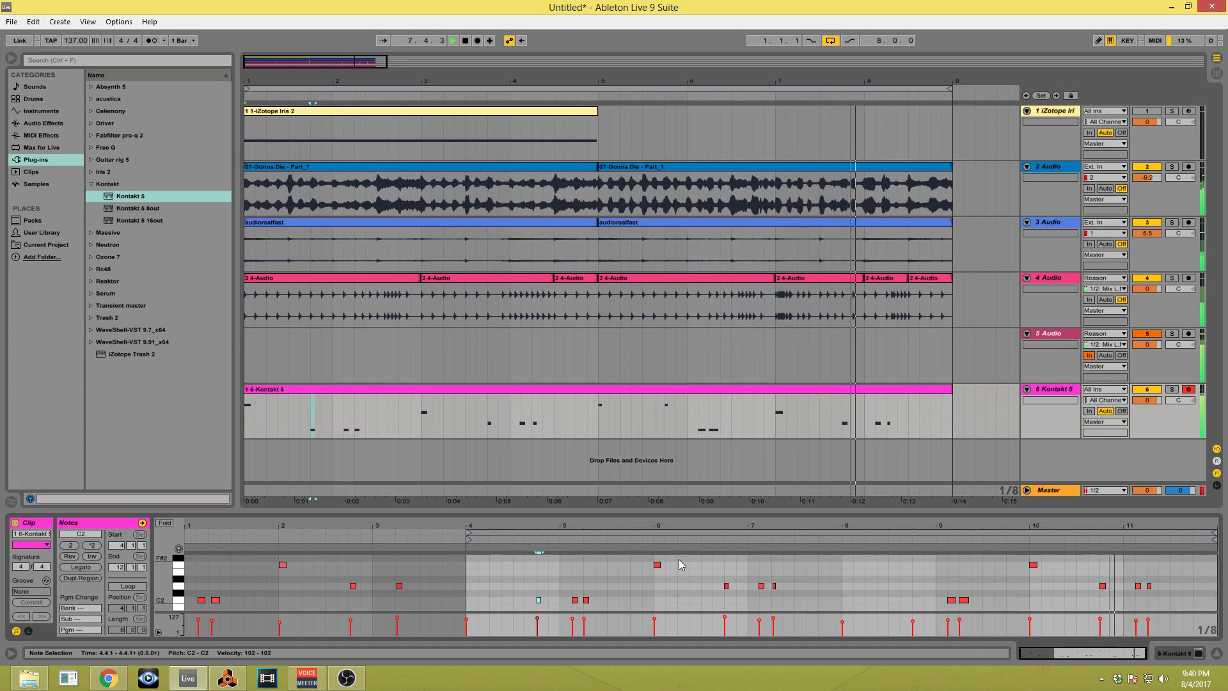
key("space")
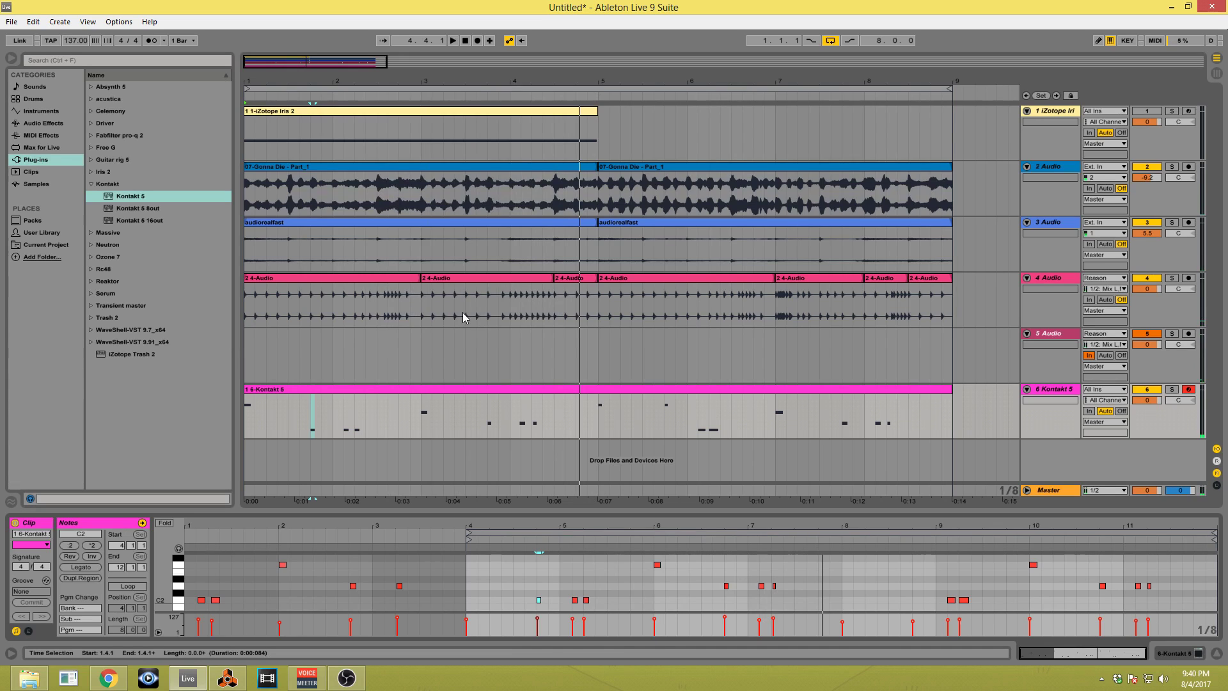
Duplicate all eight bars of clips three times and extend the loop brace to cover all 32 bars.
left_click(701, 133)
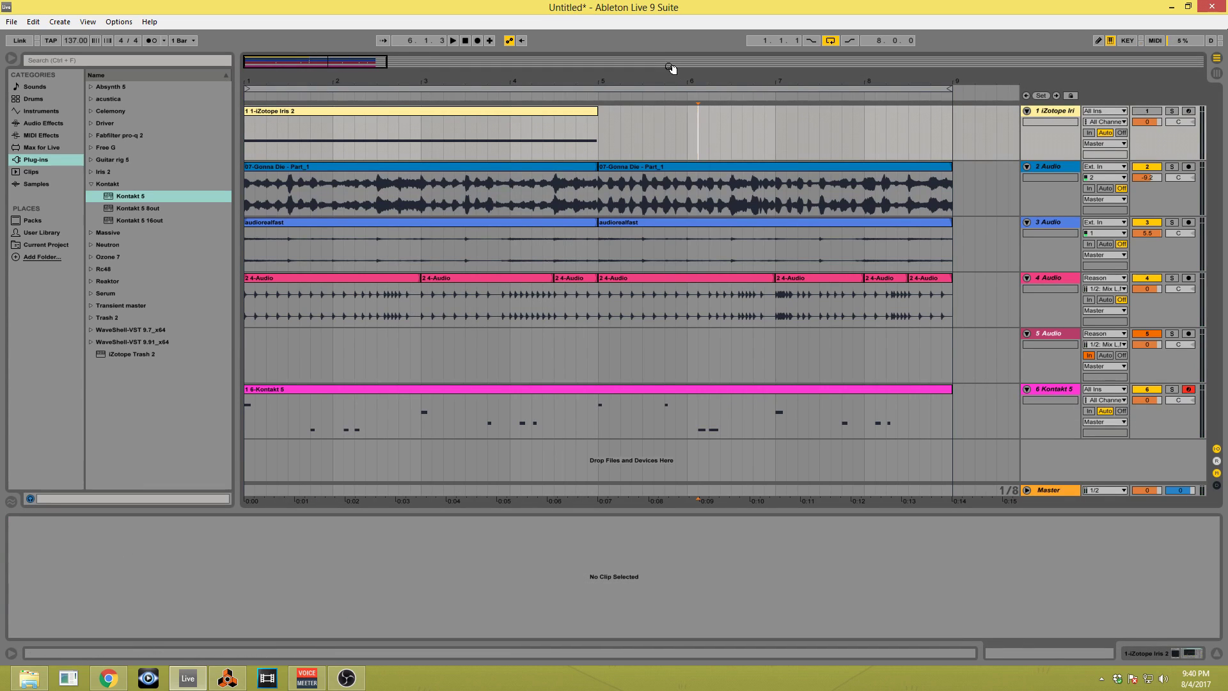
double_click(573, 83)
key("ctrl+a")
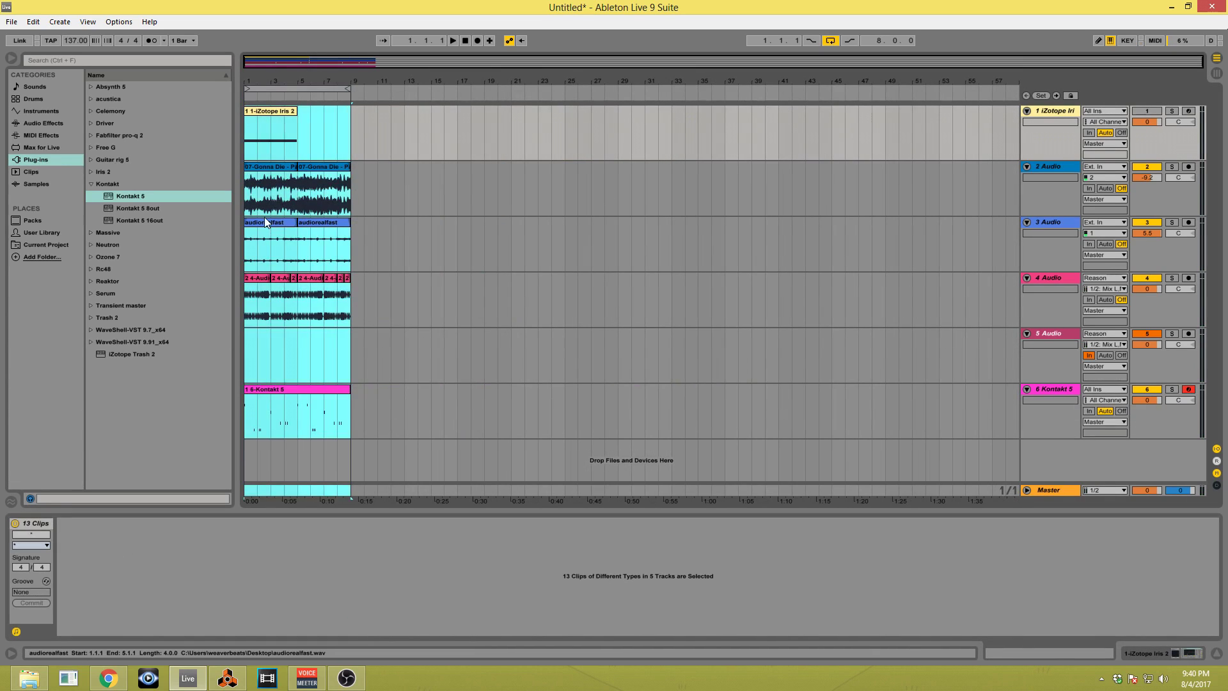
key("ctrl+d")
key("ctrl+d")
key("ctrl+d")
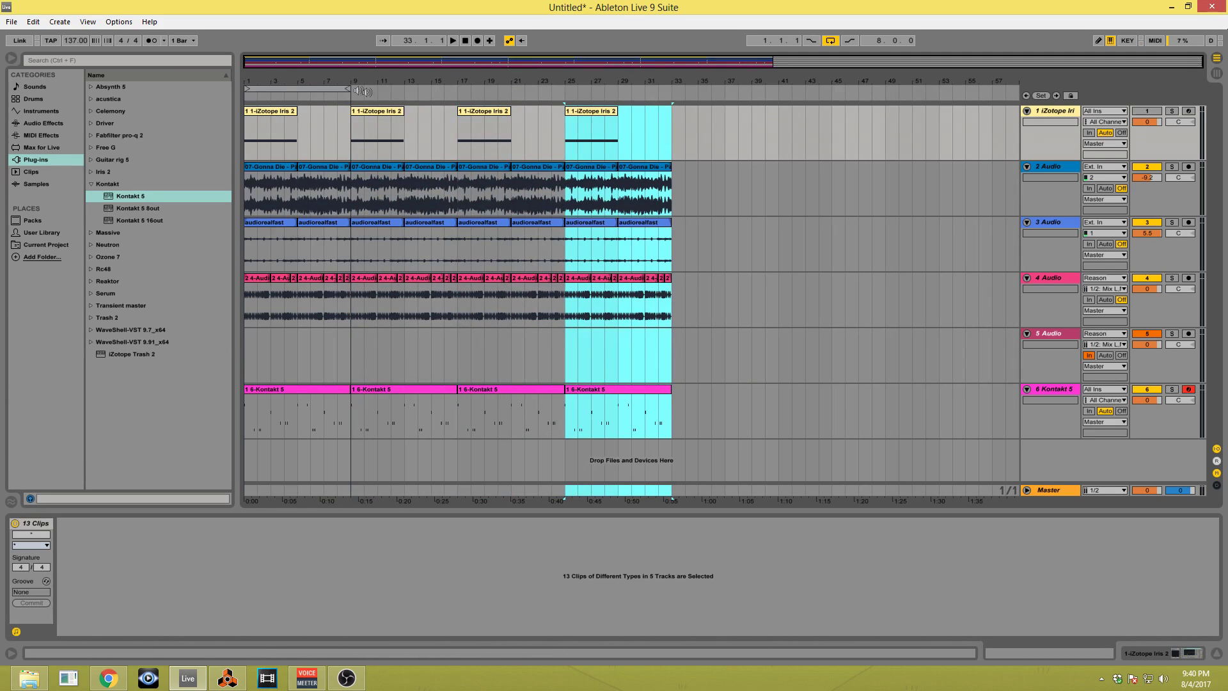
left_click_drag(351, 91, 671, 94)
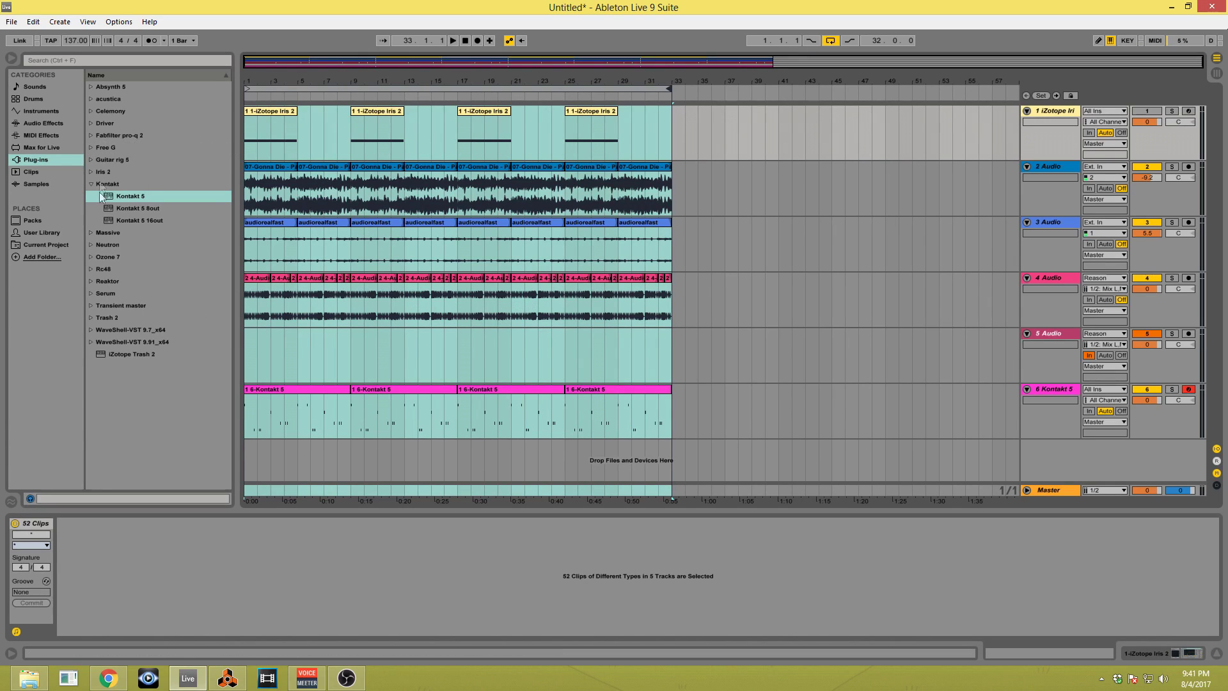
Add iZotope Trash 2 to the 6 Kontakt 5 track and expand the Subtle folder in its Preset Manager.
left_click(136, 353)
left_click_drag(142, 354, 473, 426)
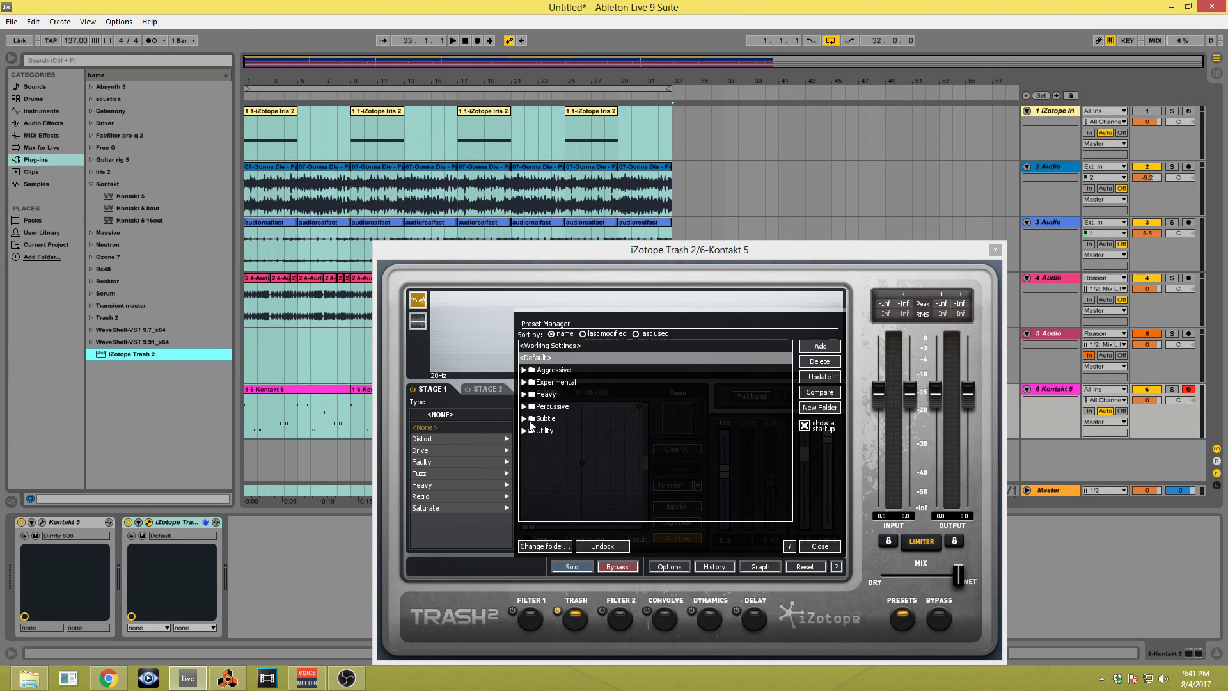
left_click(530, 421)
left_click(524, 418)
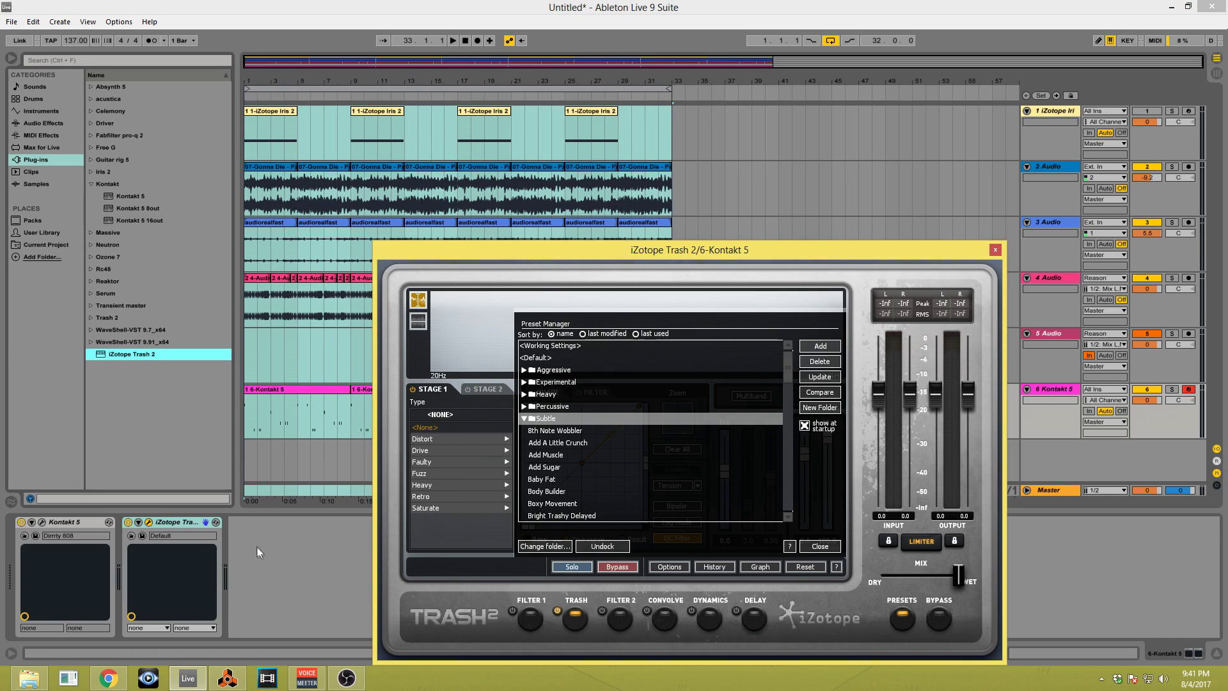
Play the loop and audition the Subtle presets Baby Fat, Electrothump It, Filter Mouth and Furr on the bass.
left_click(256, 386)
key("space")
left_click(548, 480)
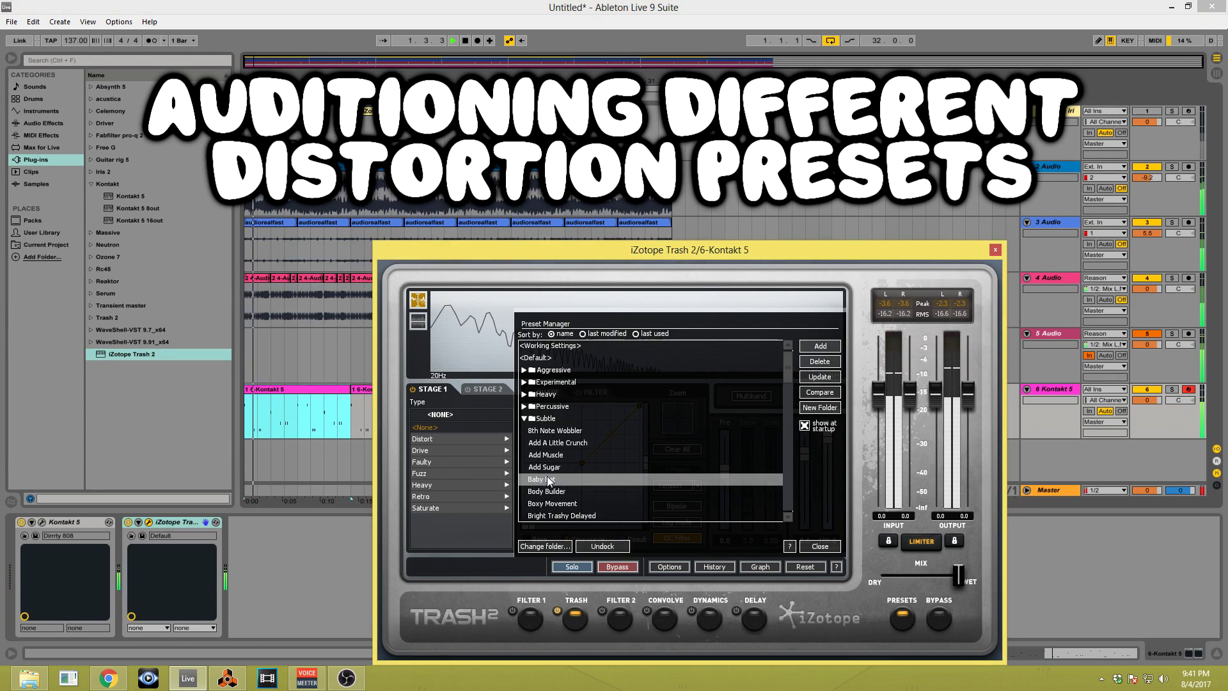
scroll(563, 487, "down", 3)
scroll(567, 491, "down", 2)
left_click(557, 431)
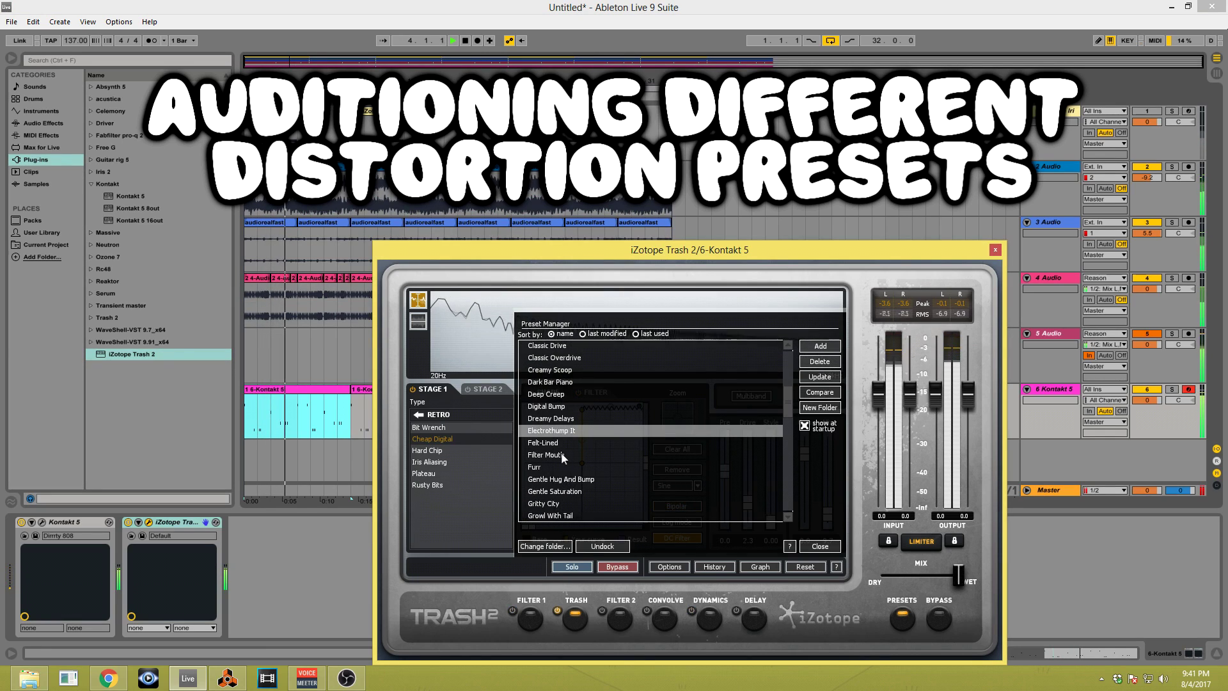
left_click(561, 455)
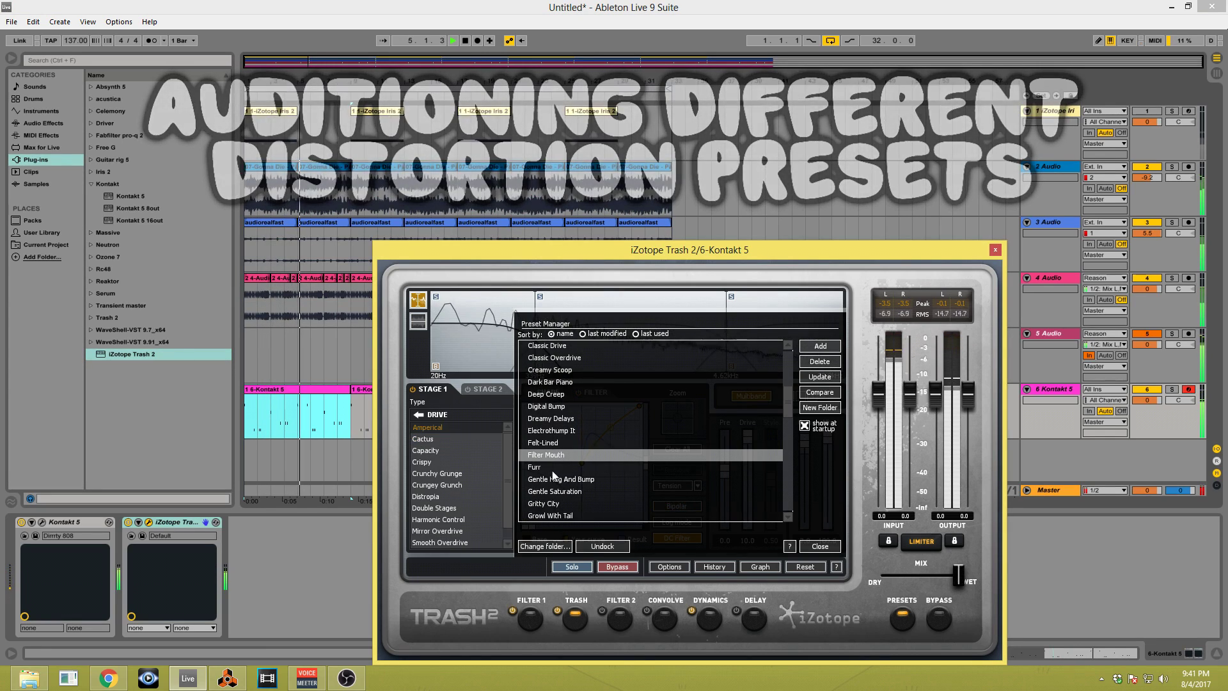
left_click(539, 470)
Audition the Subtle presets Gentle Hug And Bump, Light Air Big Crackle, Light Chamber and Lil' Squelch on the bass.
scroll(584, 467, "down", 1)
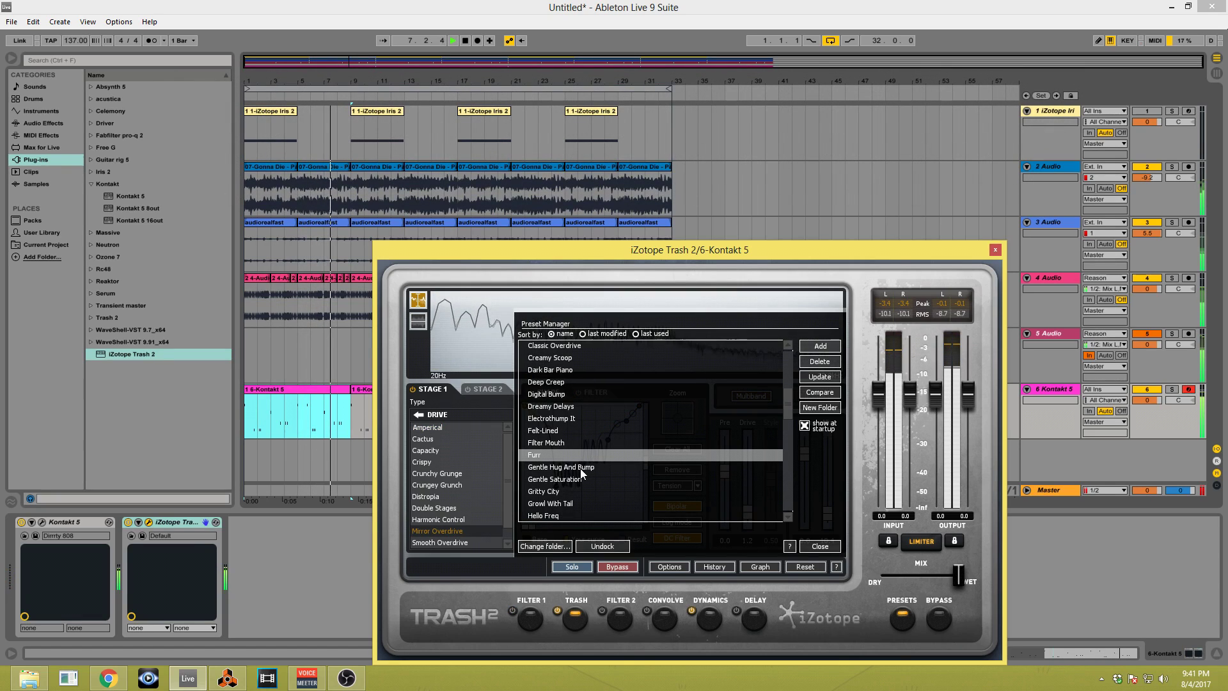
left_click(573, 468)
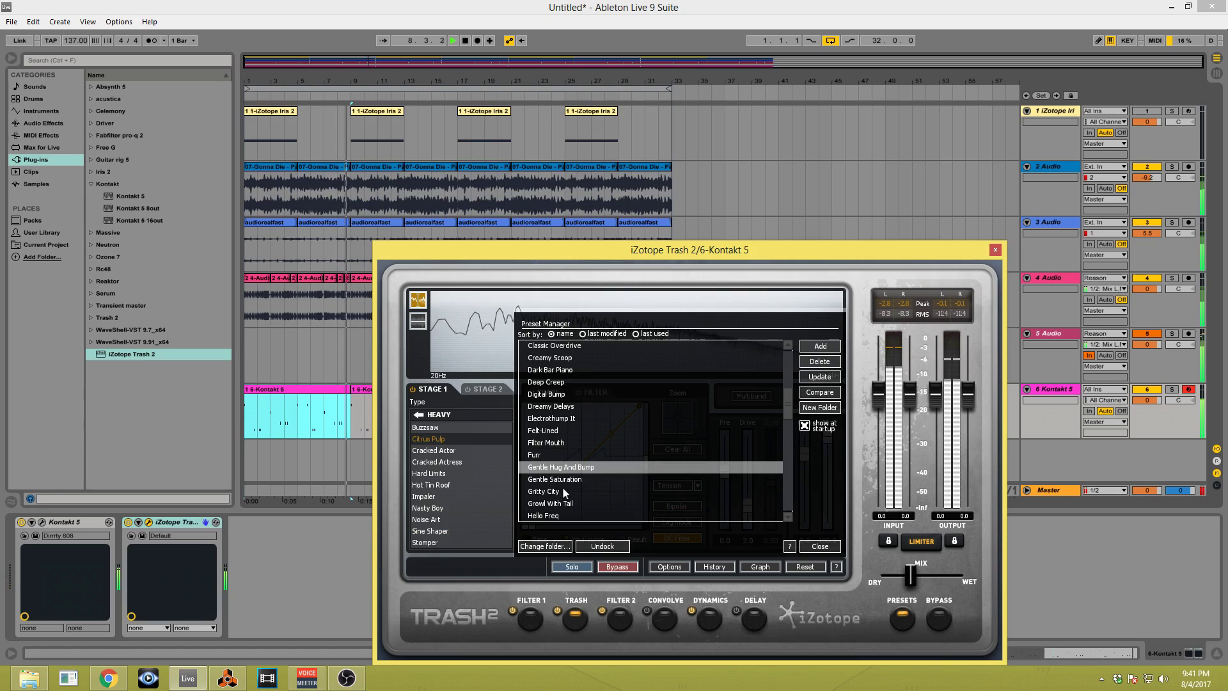
scroll(565, 491, "down", 8)
left_click(557, 480)
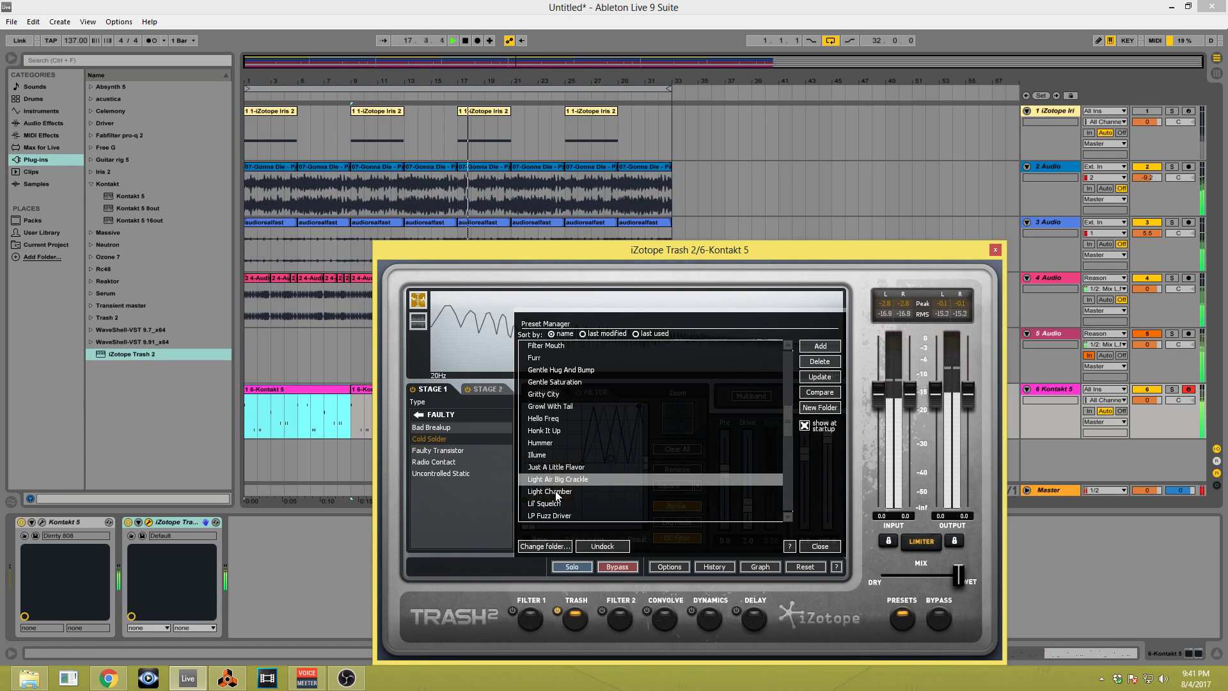
left_click(556, 492)
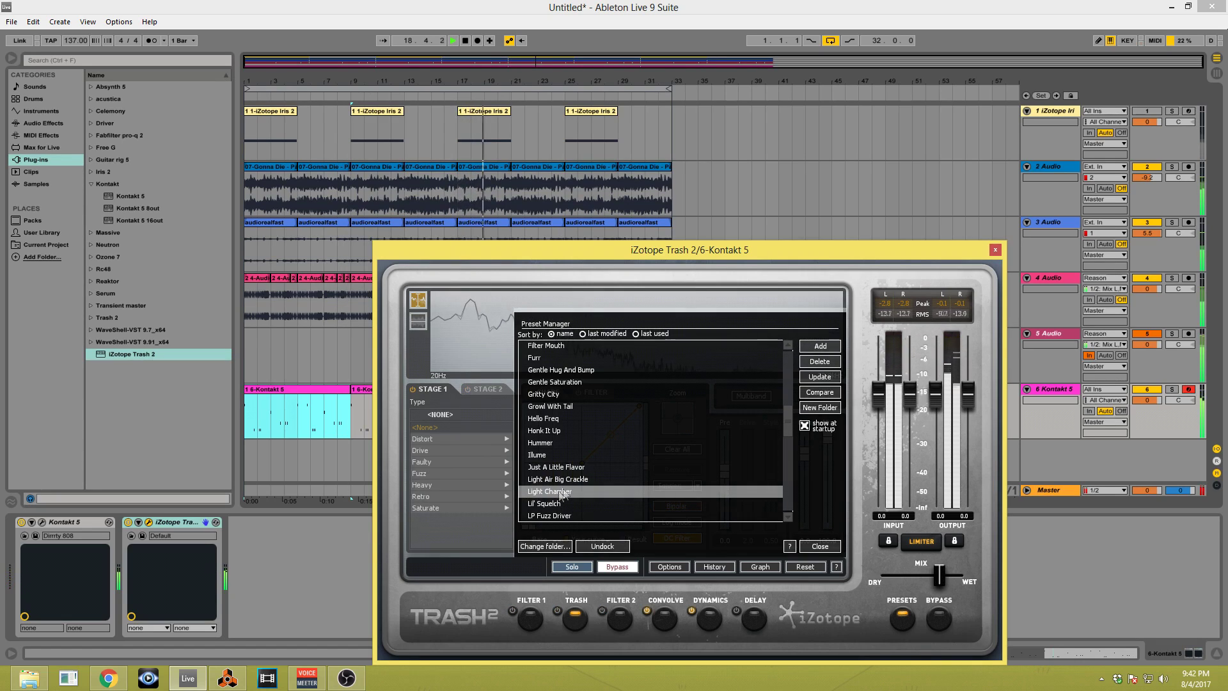
left_click(555, 505)
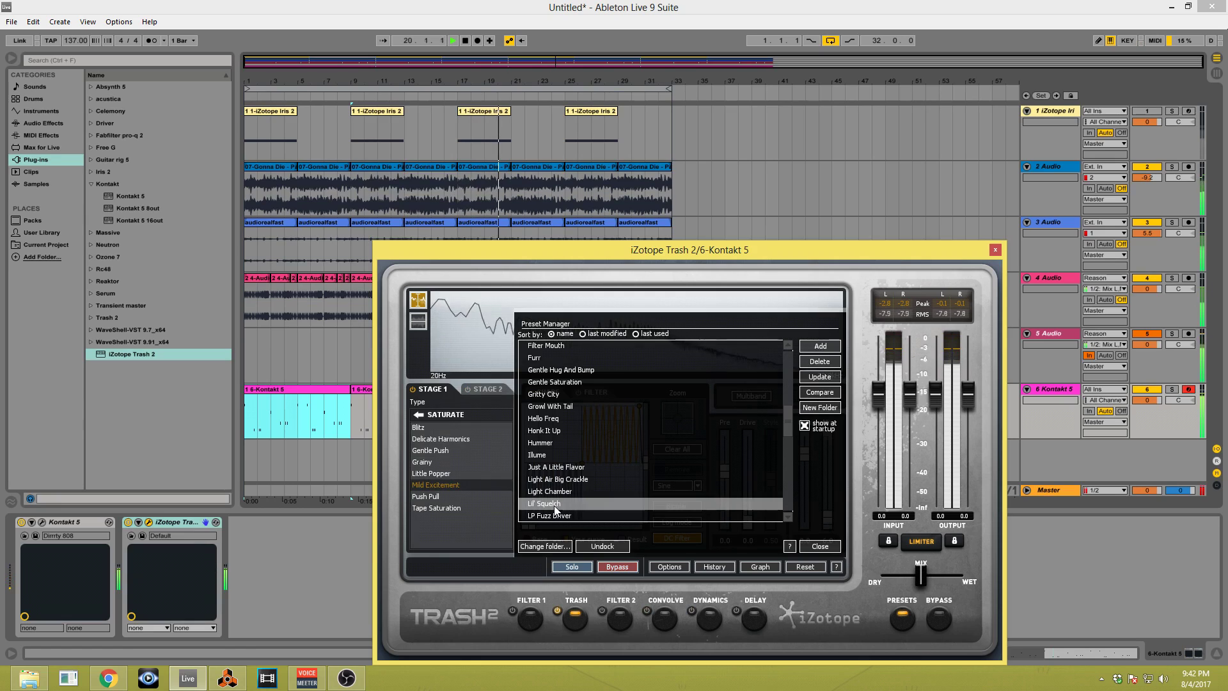
Load the LP Fuzz Driver preset in Trash 2 and move its mix slightly toward dry.
left_click(555, 516)
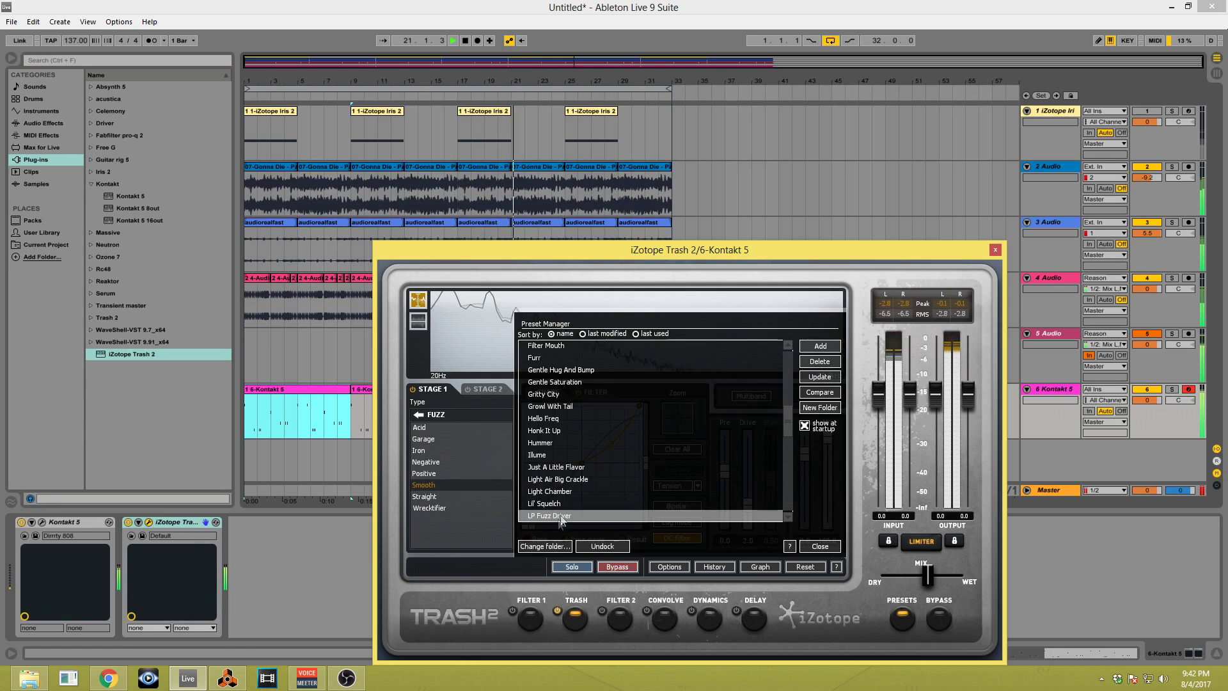
scroll(572, 505, "down", 1)
left_click_drag(927, 572, 913, 576)
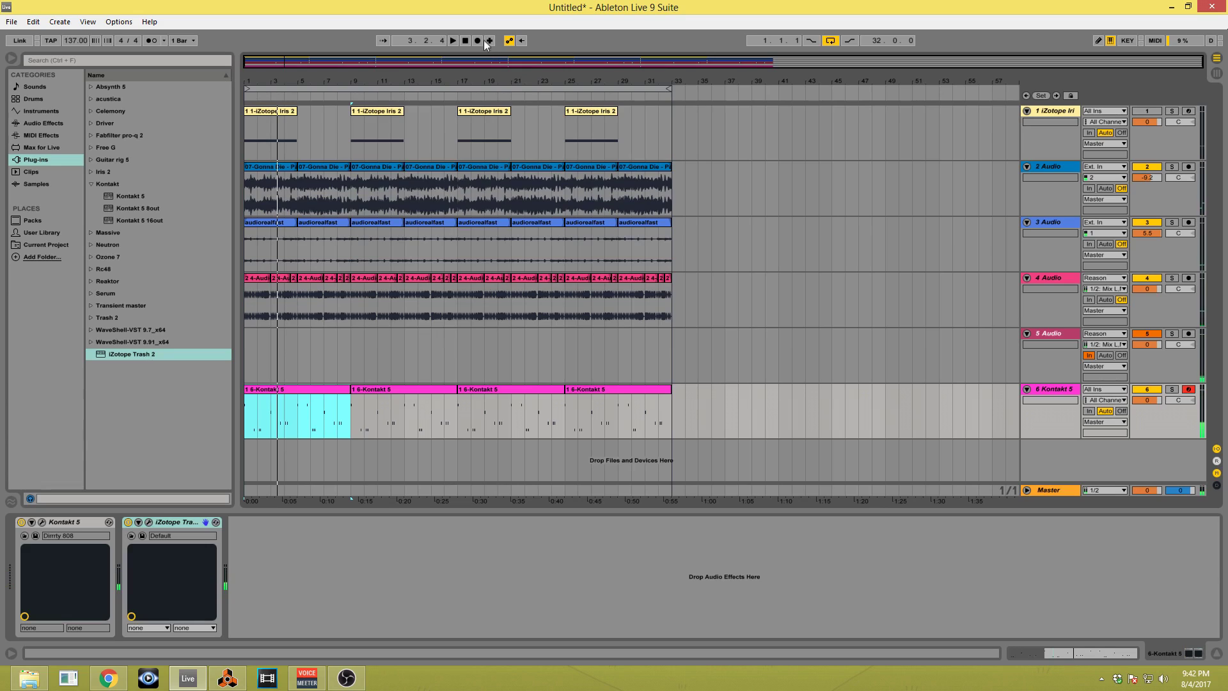
Record a MIDI overdub pass with pitch bends over the bass clips on the 6 Kontakt 5 track.
left_click(456, 38)
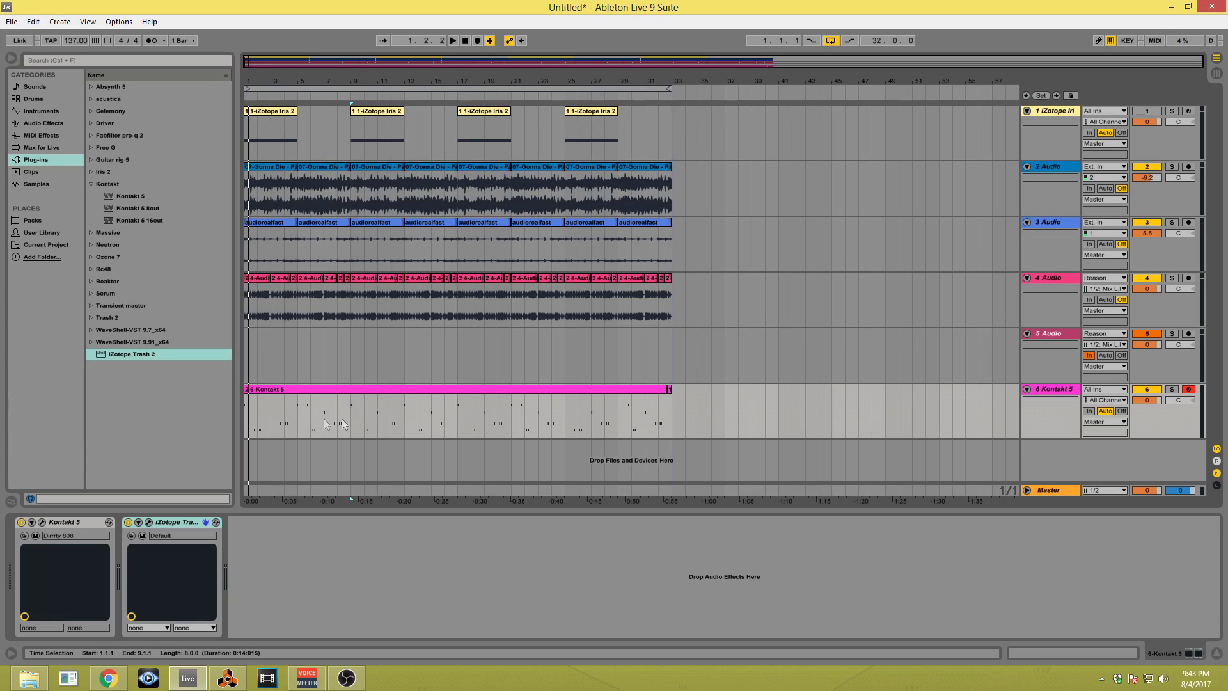
left_click(245, 412)
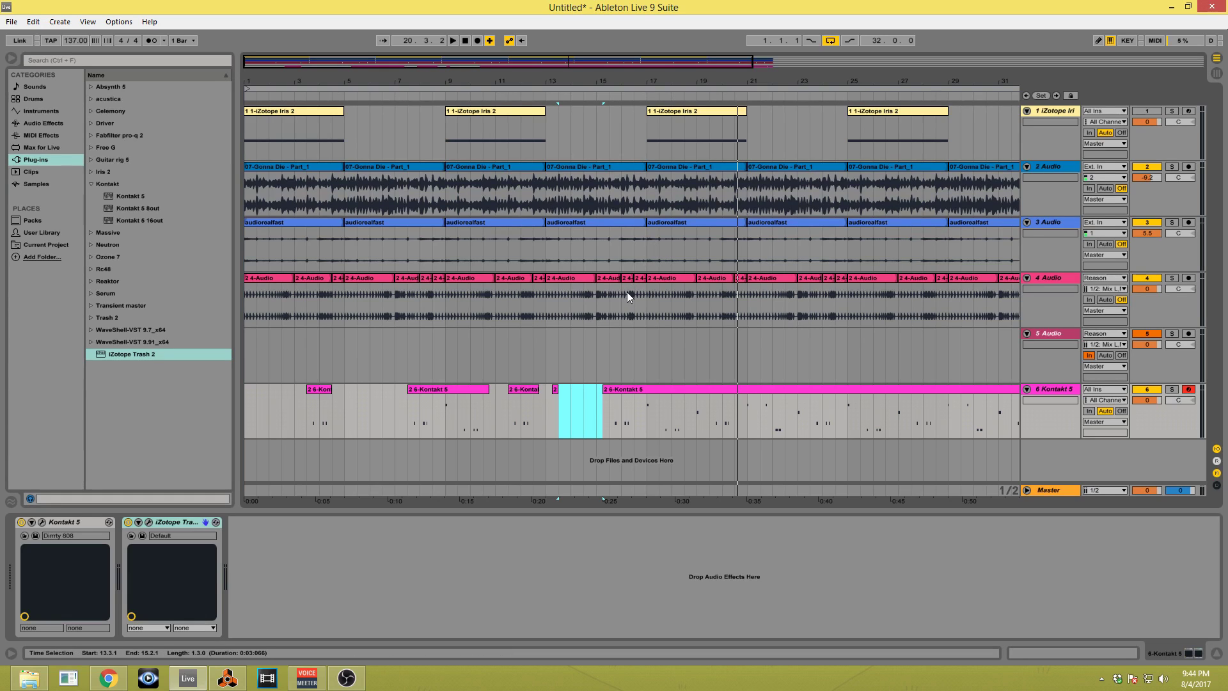
Play from 16.3.1 and delete the bad bass stretches at 16.3.1–18.3.1, 19.3.1–21.3.1 and 23.3.1–24.3.1 on the 6 Kontakt 5 track.
left_click(609, 416)
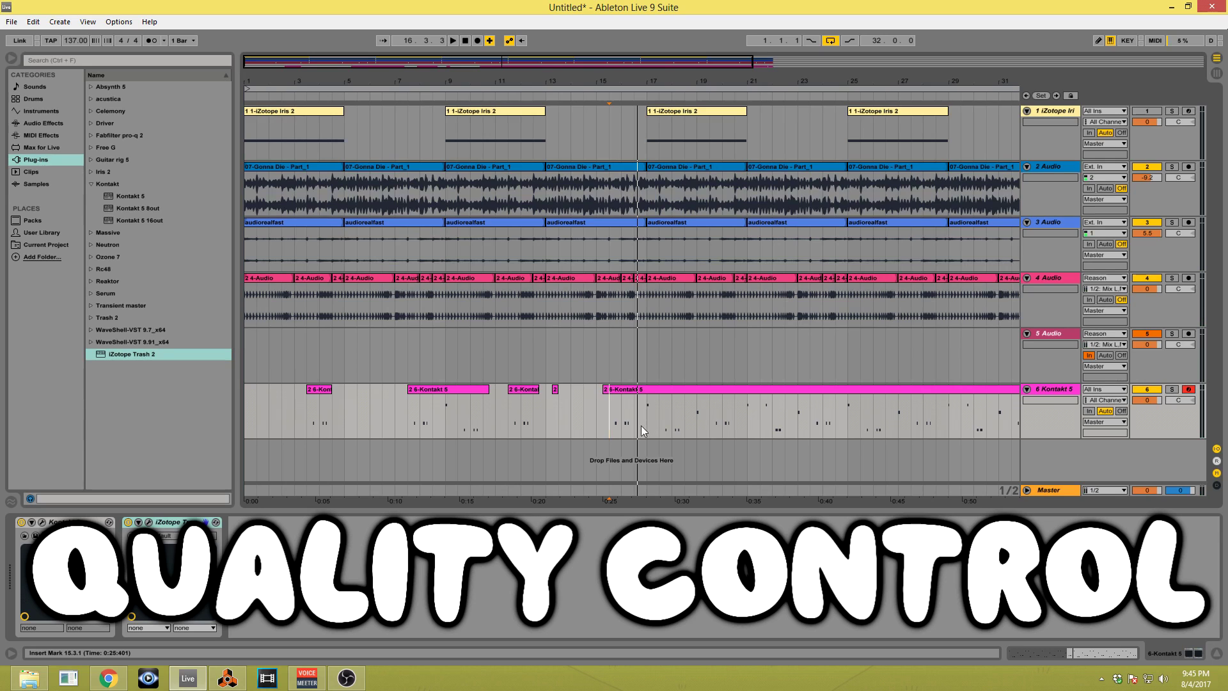
left_click(638, 421)
key("space")
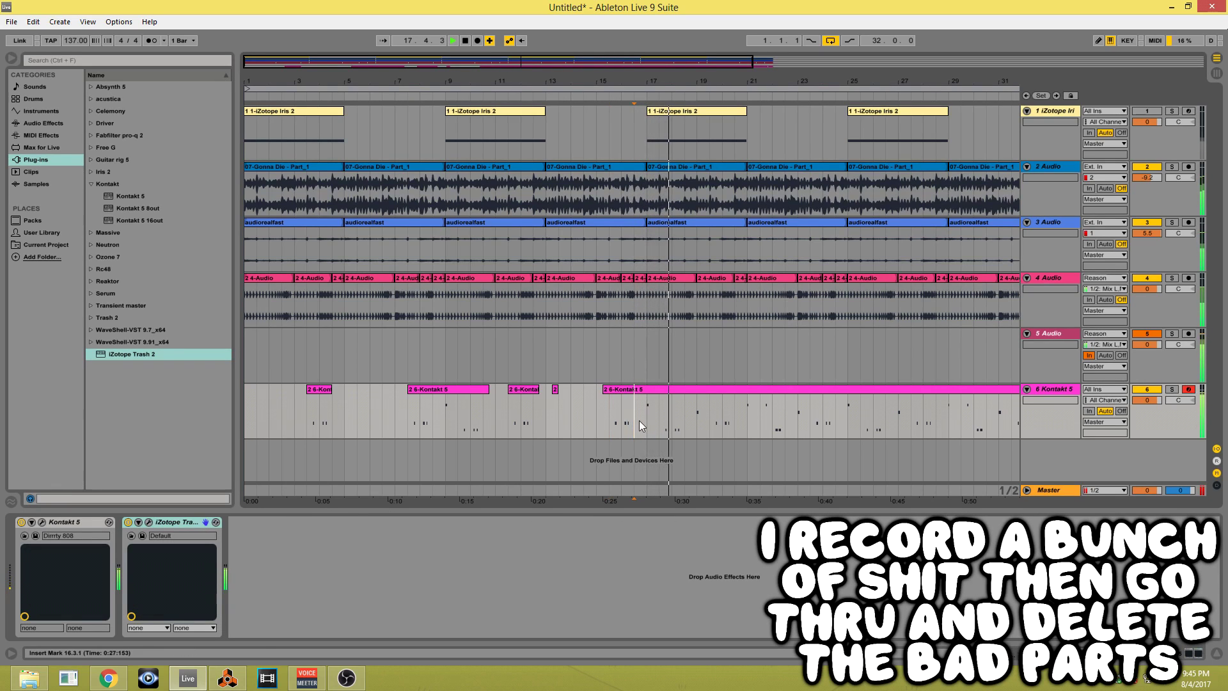
left_click_drag(641, 426, 662, 393)
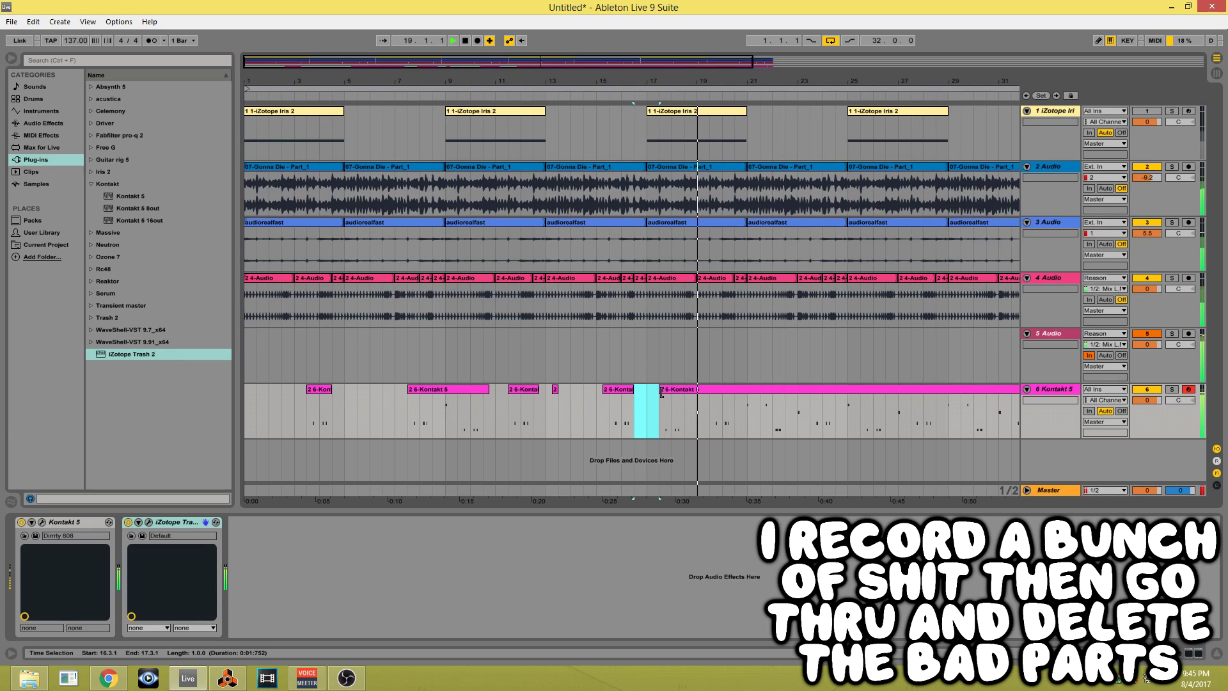
left_click_drag(662, 416, 738, 422)
key("Delete")
key("Delete")
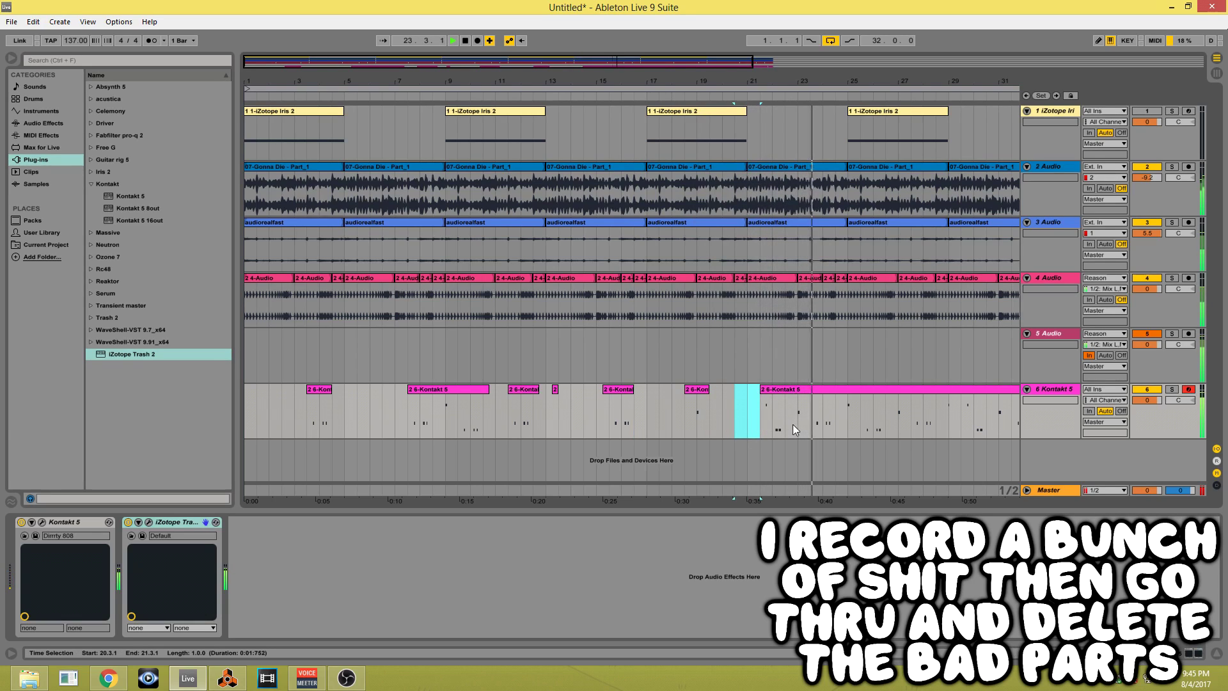
left_click_drag(810, 426, 835, 430)
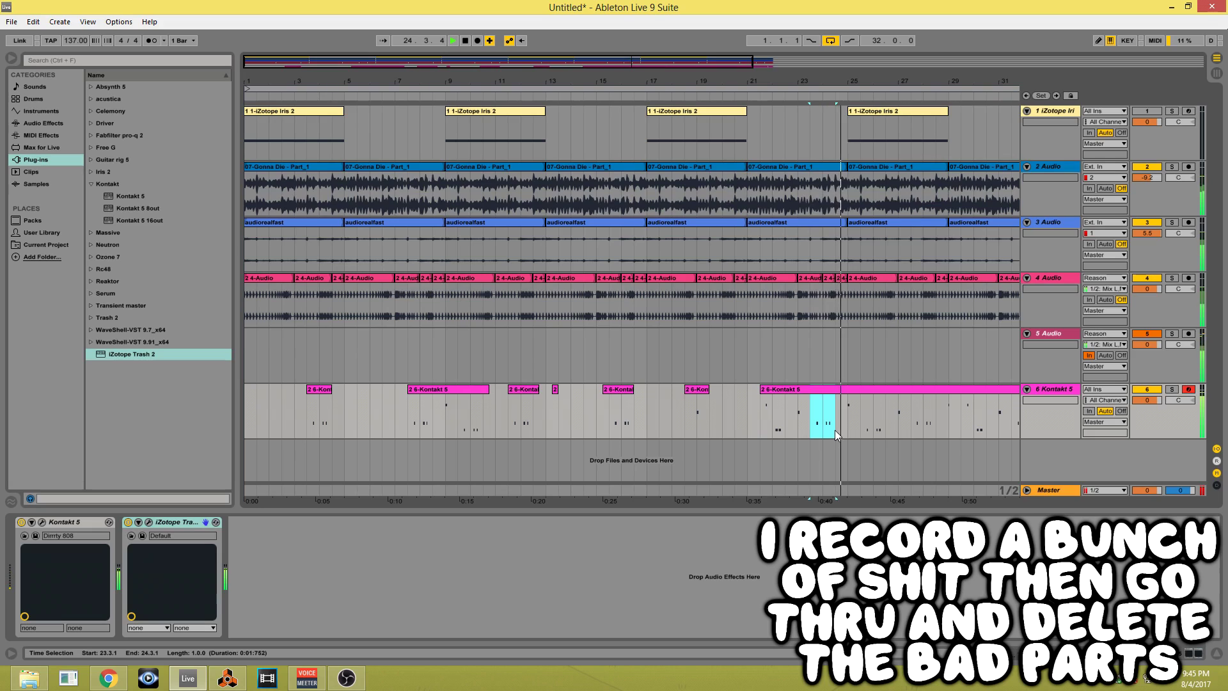
key("Delete")
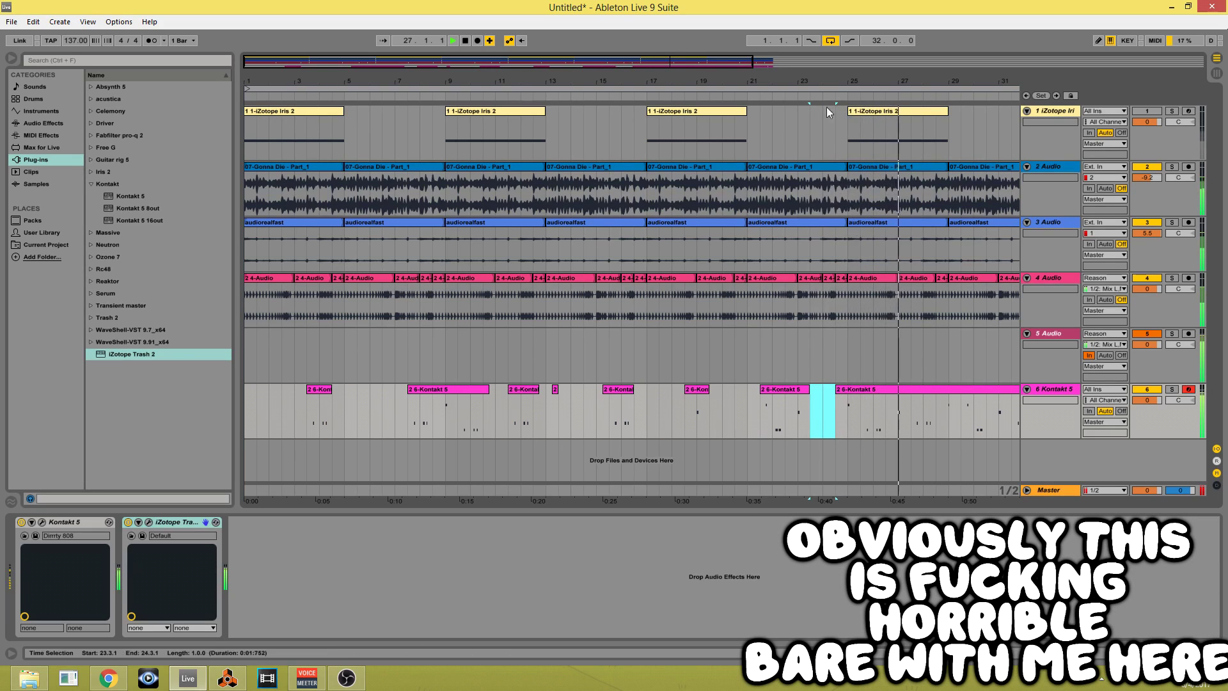
Try to delete the bass stretch from 29.1.1 to 31.1.1 on the 6 Kontakt 5 track.
key("ctrl+a")
key("minus")
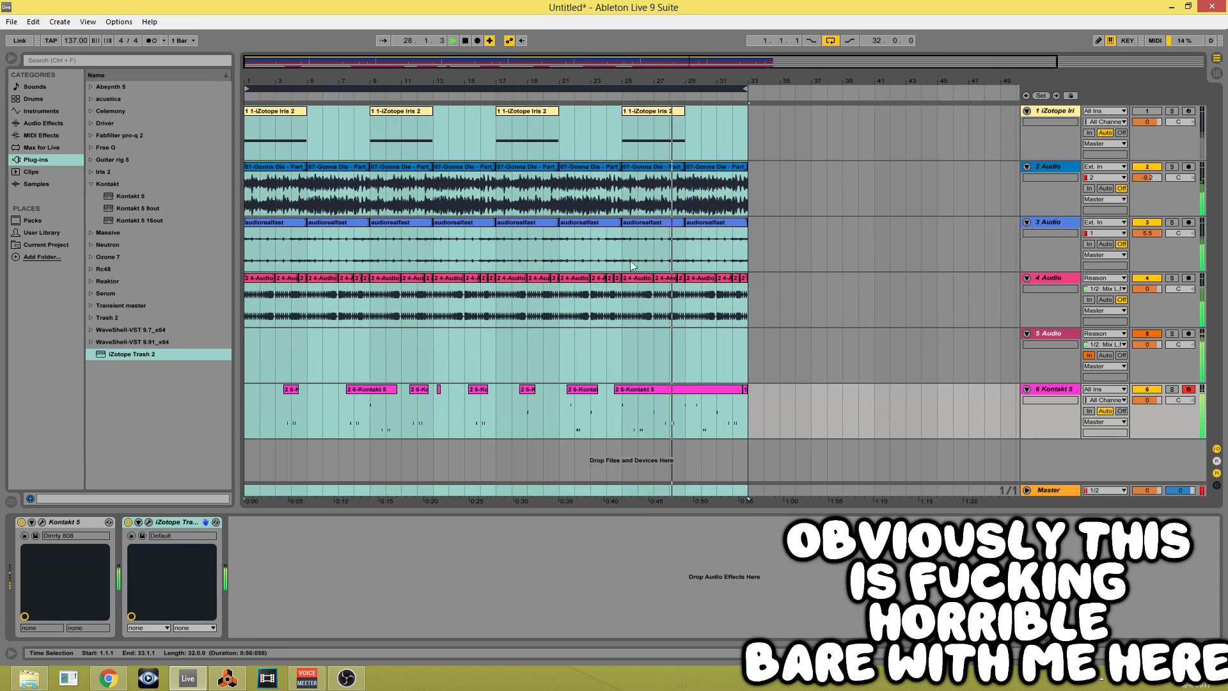
left_click(689, 432)
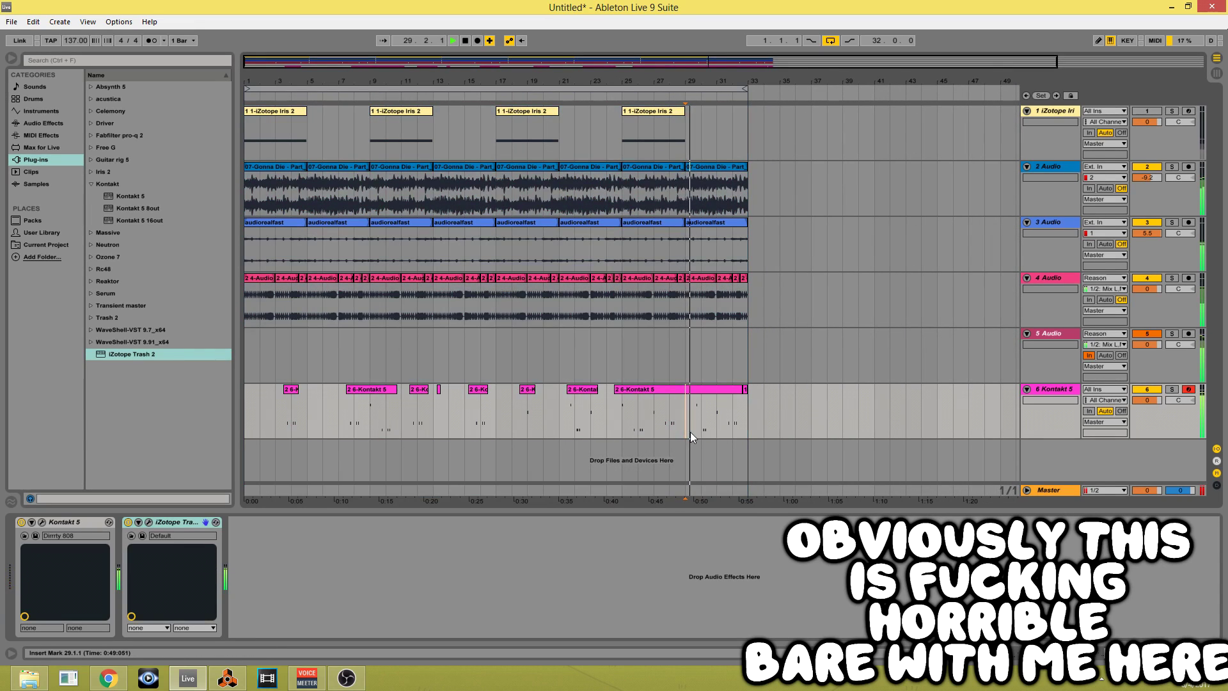
left_click_drag(688, 417, 716, 422)
key("ctrl+e")
key("Delete")
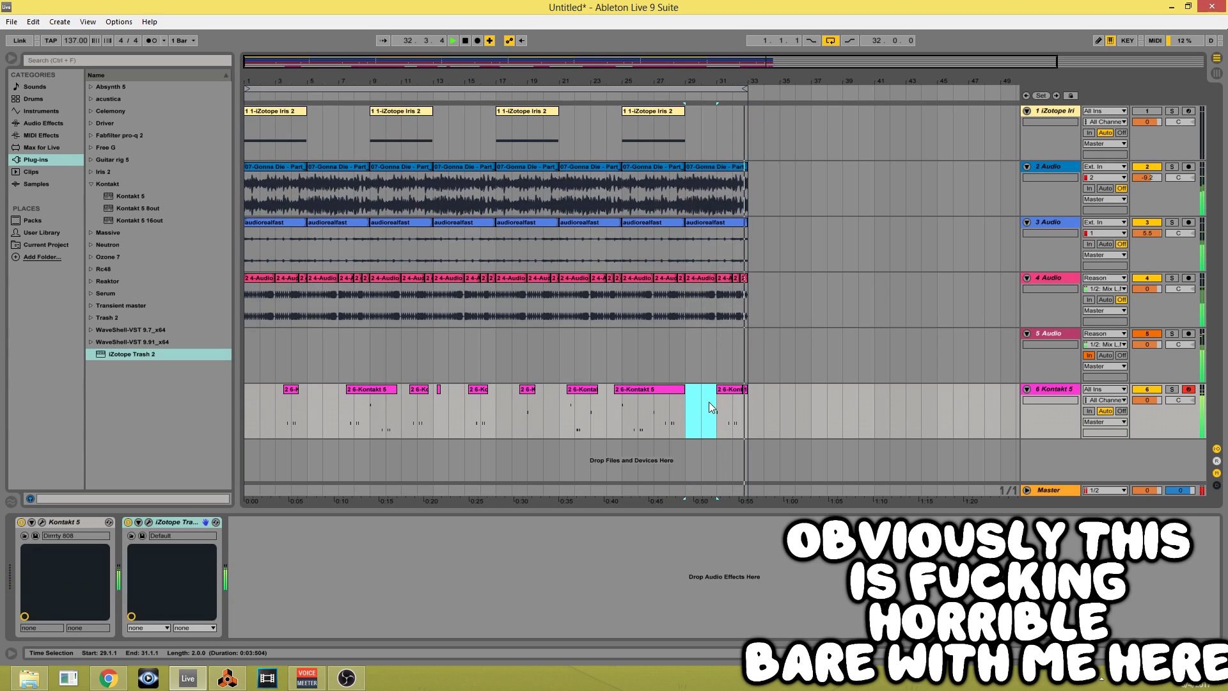
key("ctrl+z")
Stop playback and consolidate the bass from 25.1.1 to 33.1.1 into a single eight-bar clip.
left_click(680, 390)
key("space")
left_click_drag(625, 427, 711, 437)
key("ctrl+j")
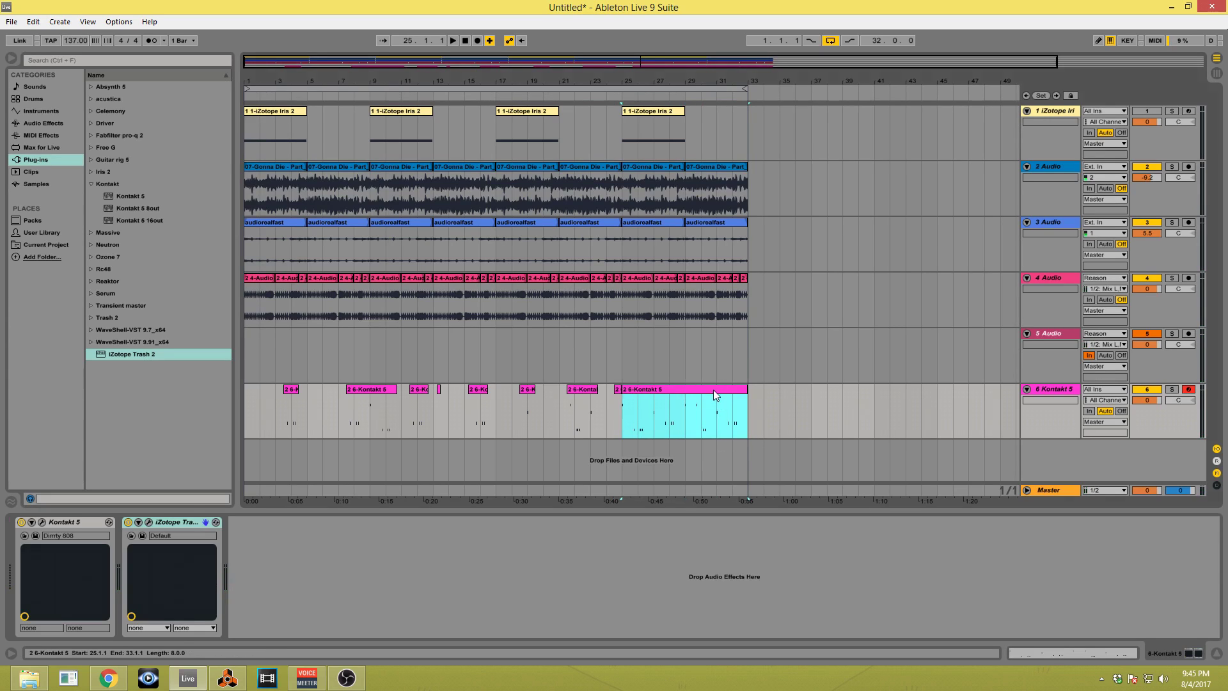
Open the consolidated clip's Pitch Bend envelope and delete the bends around its bars 5 and 6.
double_click(713, 389)
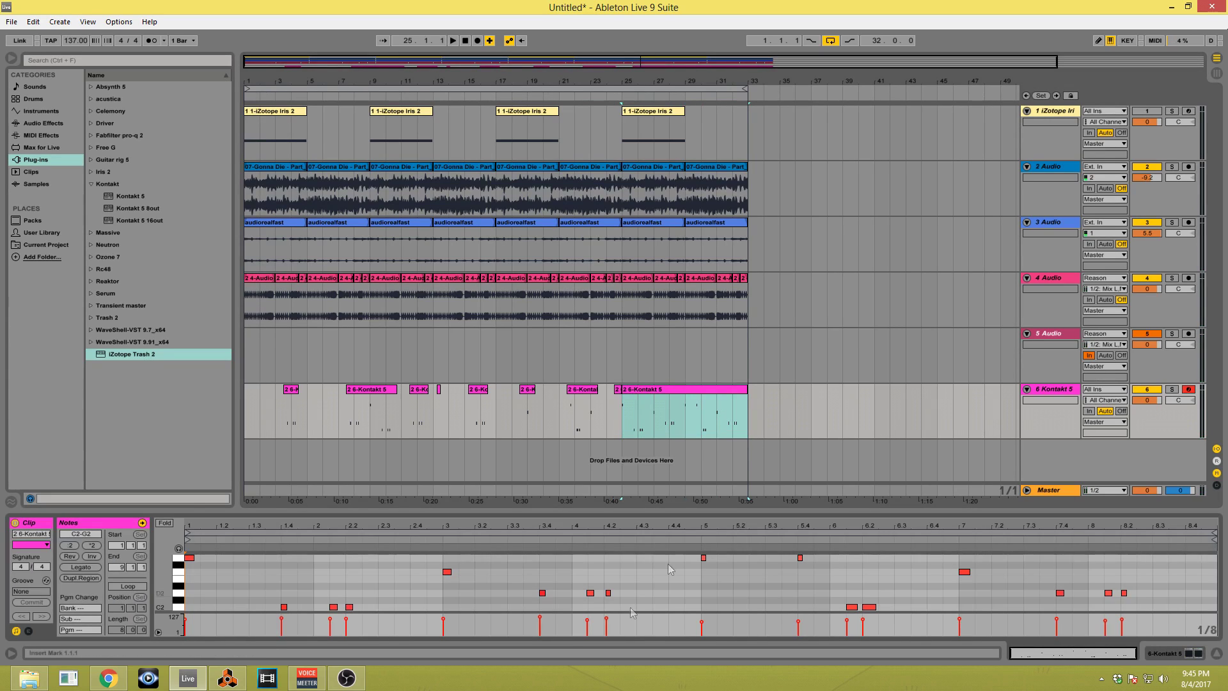
left_click(29, 631)
left_click_drag(878, 600, 877, 589)
key("ctrl+z")
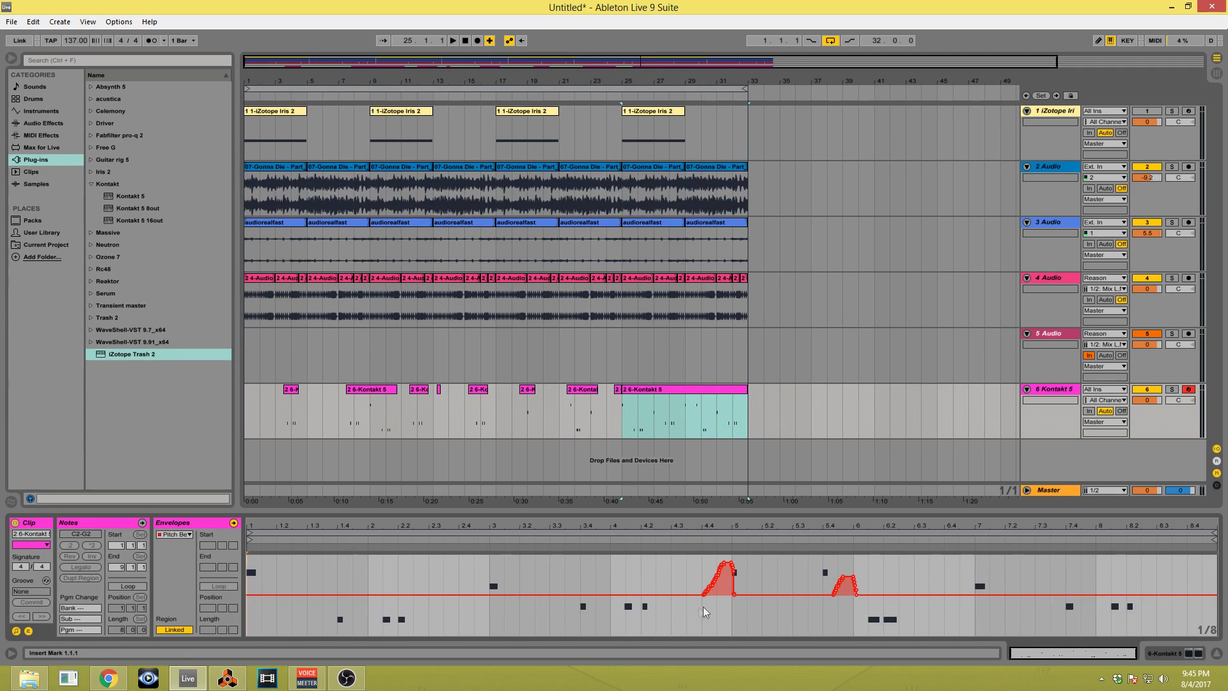
left_click_drag(669, 621, 960, 604)
key("Delete")
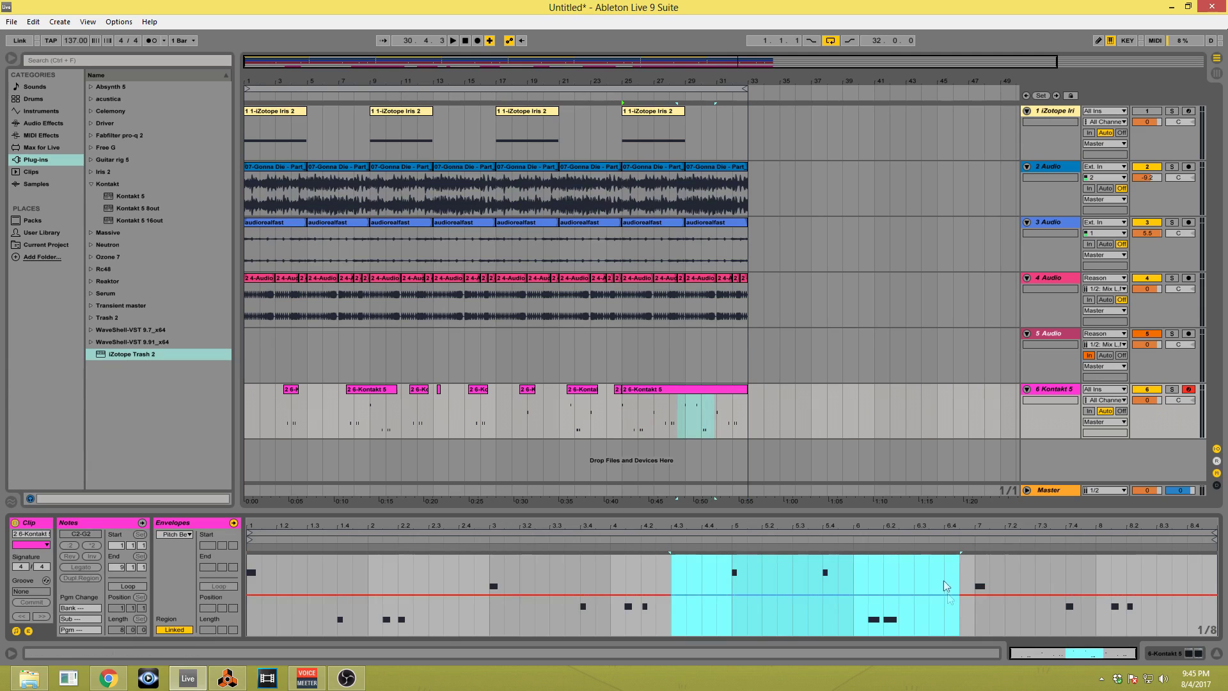
left_click(651, 390)
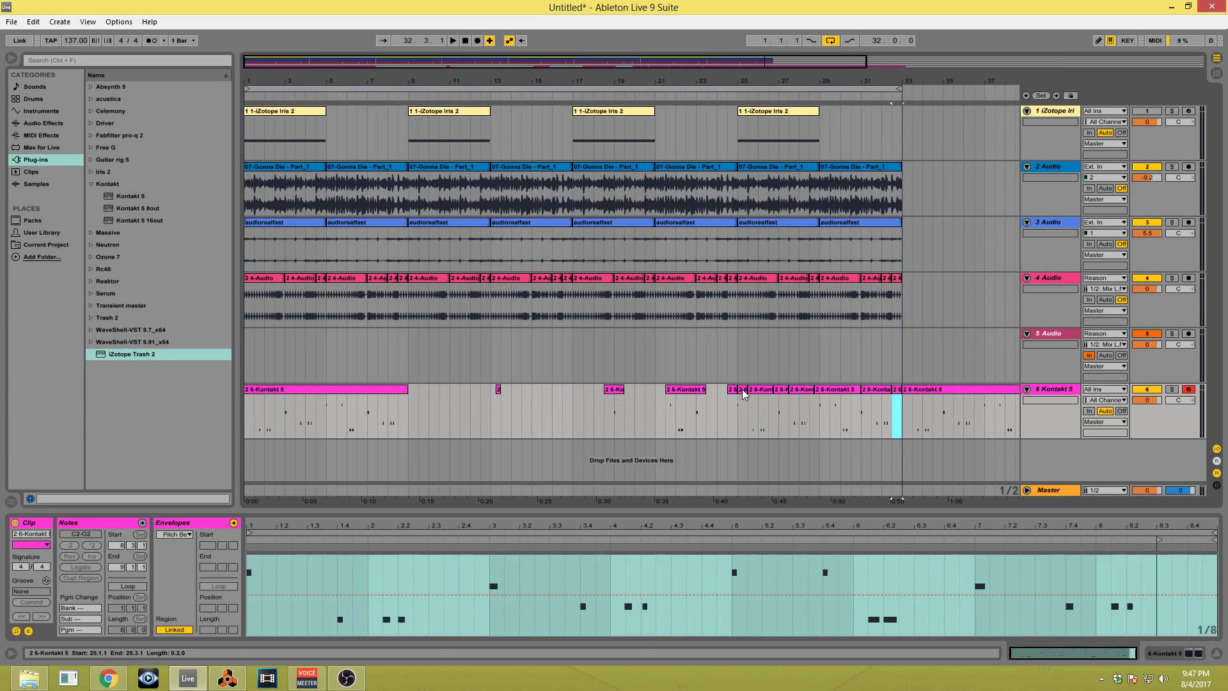
Move the seven bass clips spanning bars 25 to 33 to start at 9.1.1 and play back from 7.1.1.
left_click(759, 391, "shift")
left_click_drag(759, 390, 435, 395)
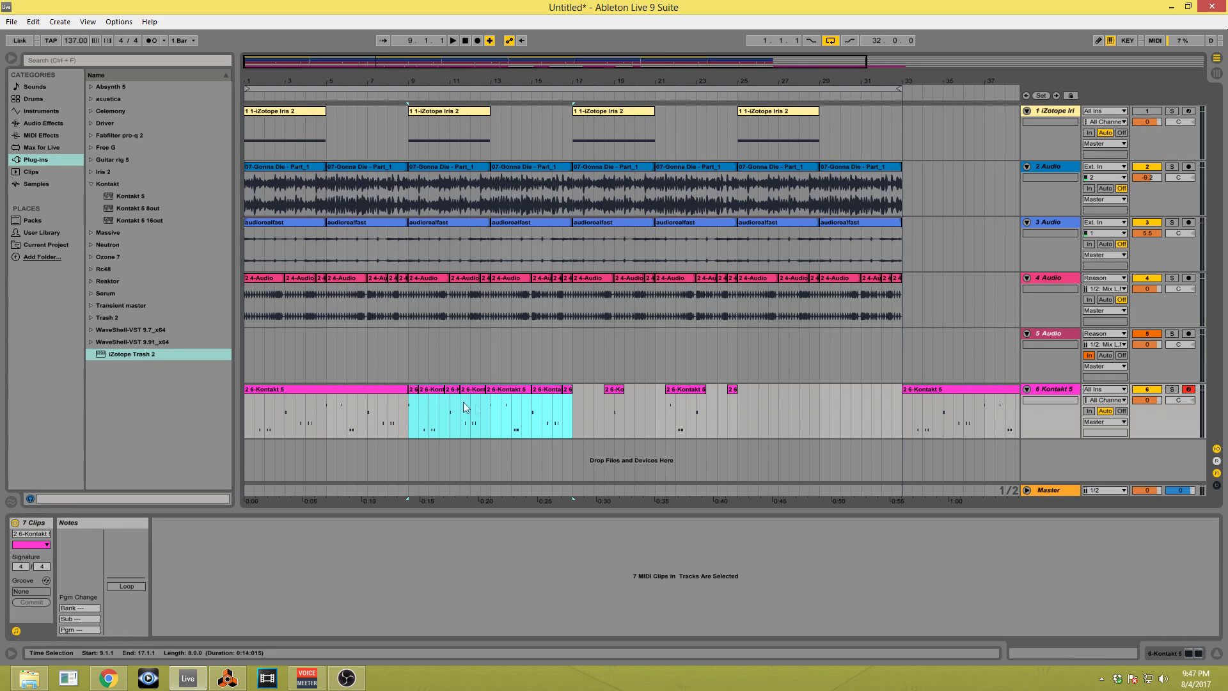
left_click(369, 365)
key("space")
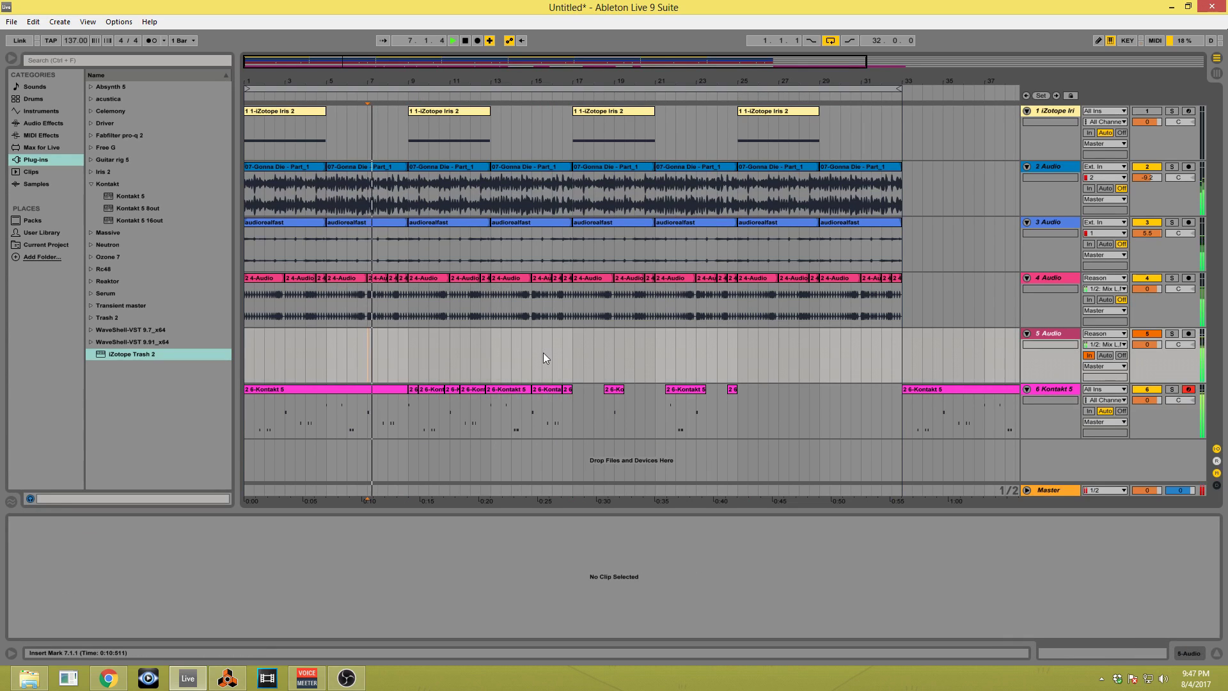
key("space")
Copy the bass clip at bar 33 to 25.1.1 and move the clips at 18.3.1 and 21.3.1 to 26.3.1 and 29.3.1.
left_click_drag(931, 397, 768, 405)
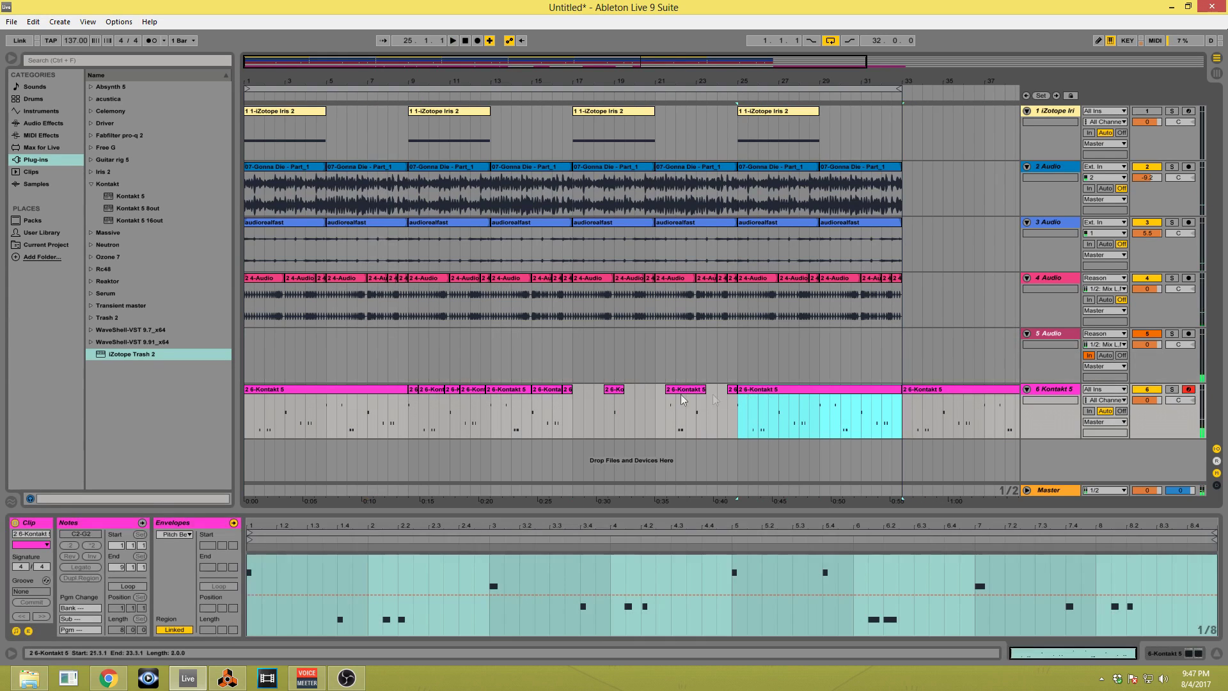
left_click(617, 398)
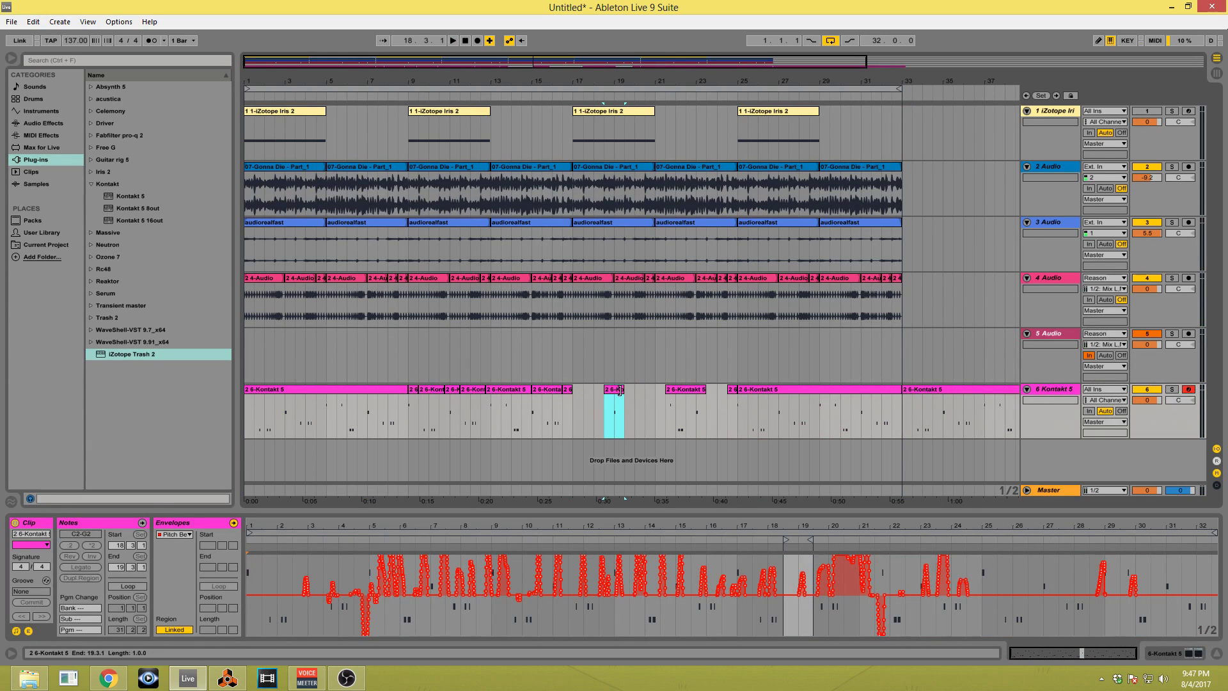
left_click_drag(614, 392, 778, 399)
left_click(687, 391)
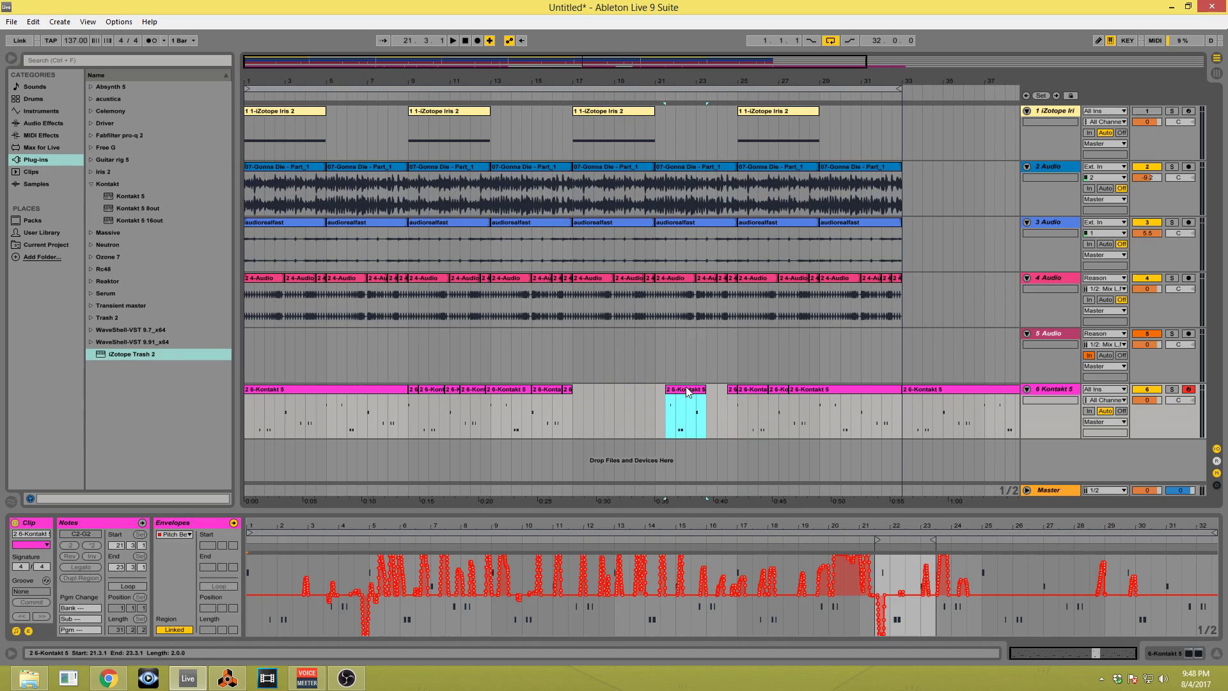
left_click_drag(687, 392, 859, 393)
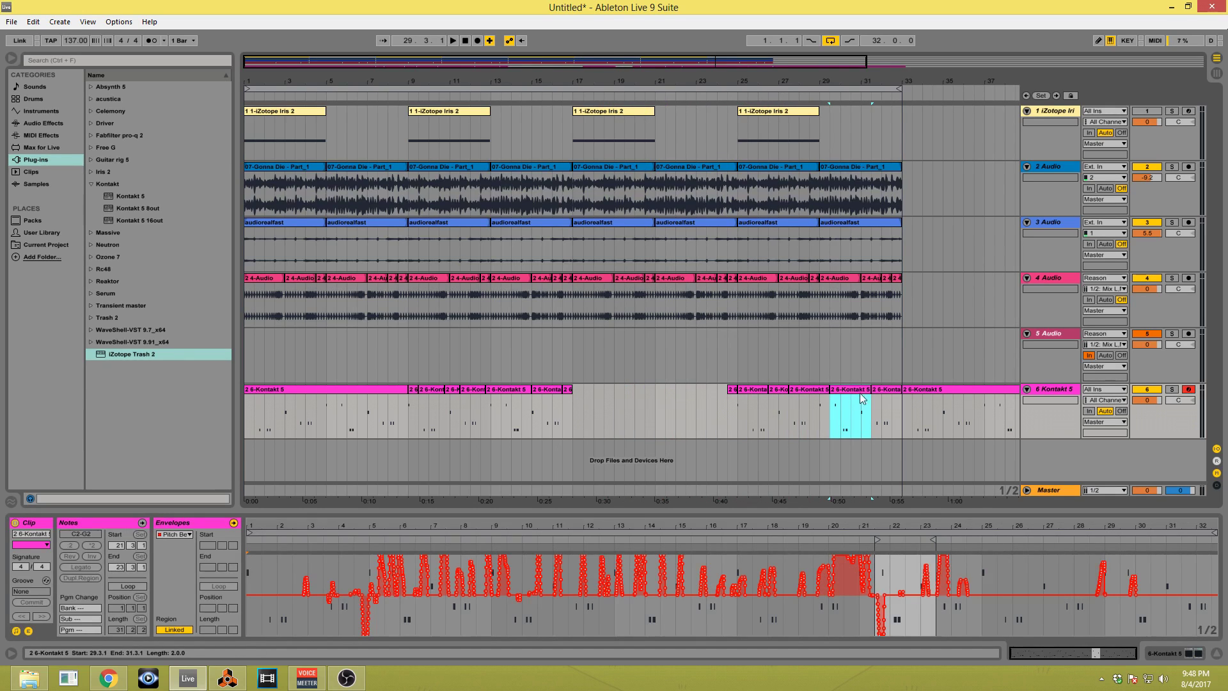
Move the five bass clips spanning bars 25 to 33 together to start at 17.1.1.
left_click(893, 399)
left_click(750, 391, "shift")
left_click_drag(751, 392, 586, 384)
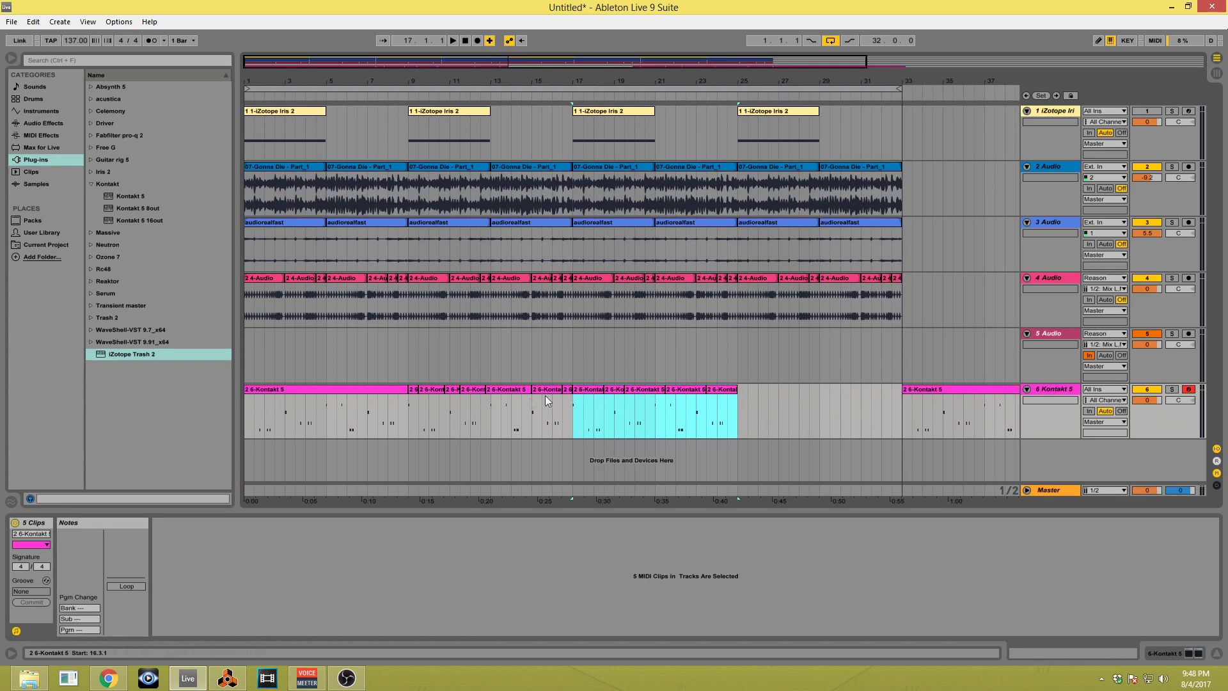
Try to trim the start of the first bass clip to 1.3.1.
left_click_drag(246, 390, 256, 390)
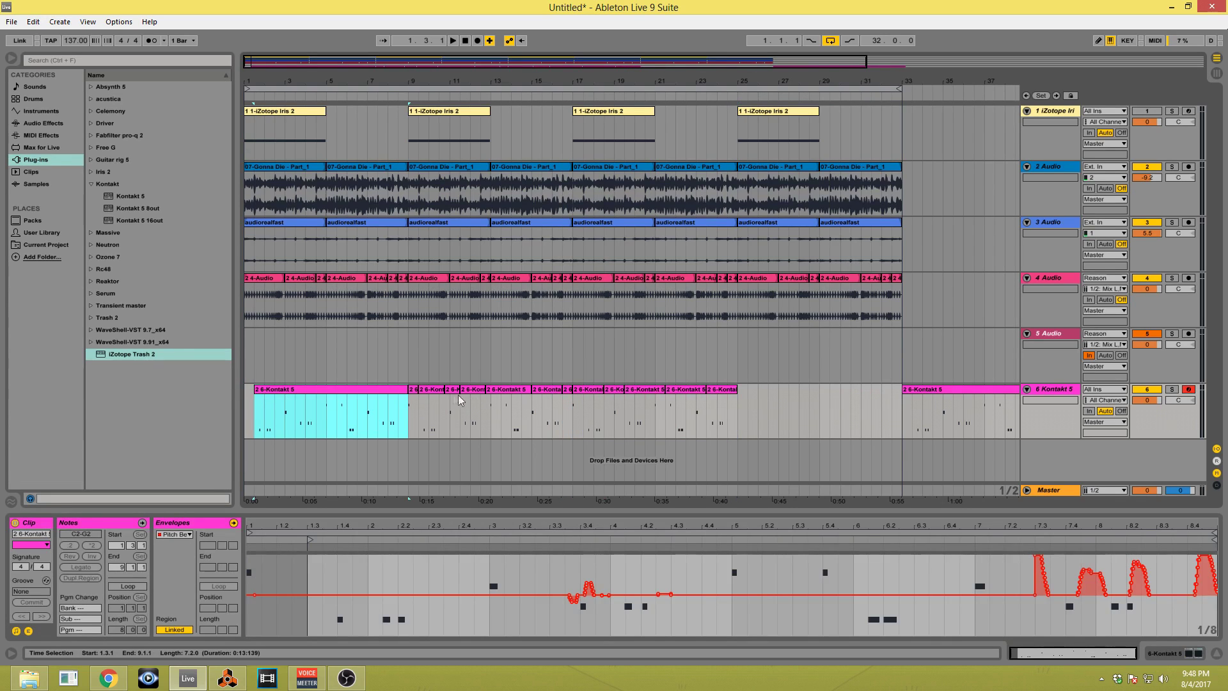
key("ctrl+z")
key("minus")
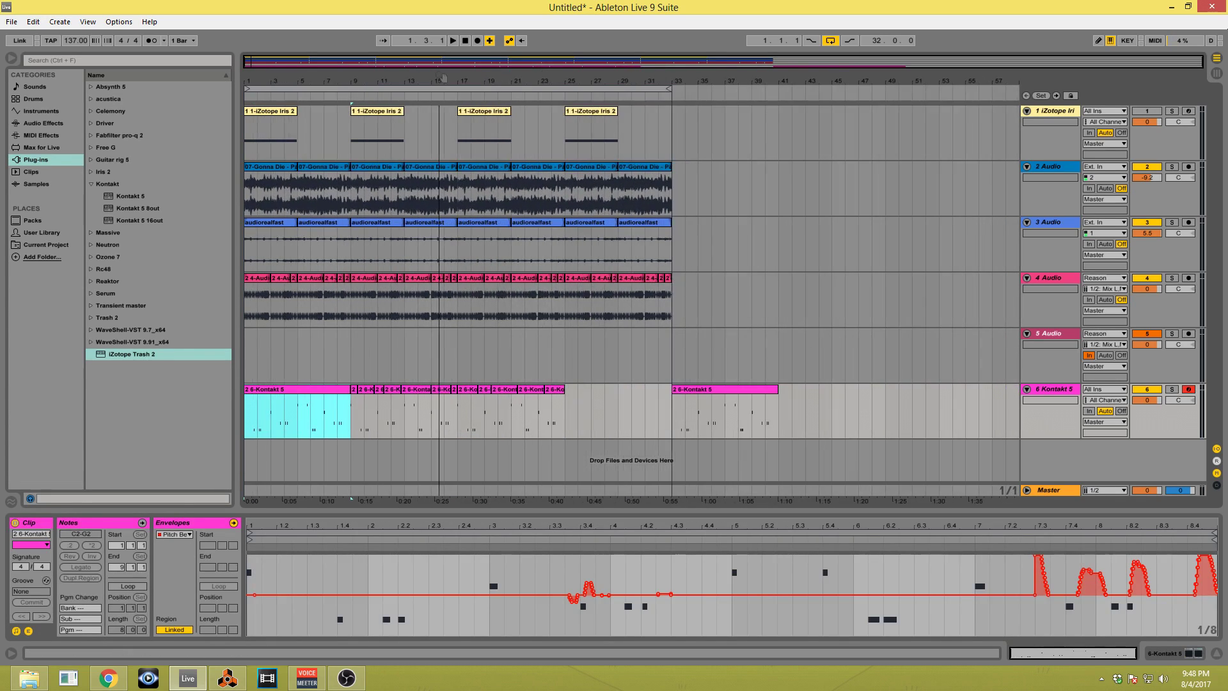
Copy the bass clips spanning bars 9 to 17 to 25.1.1 and delete the spare bass clip at bar 33.
left_click_drag(456, 406, 351, 398)
key("ctrl+c")
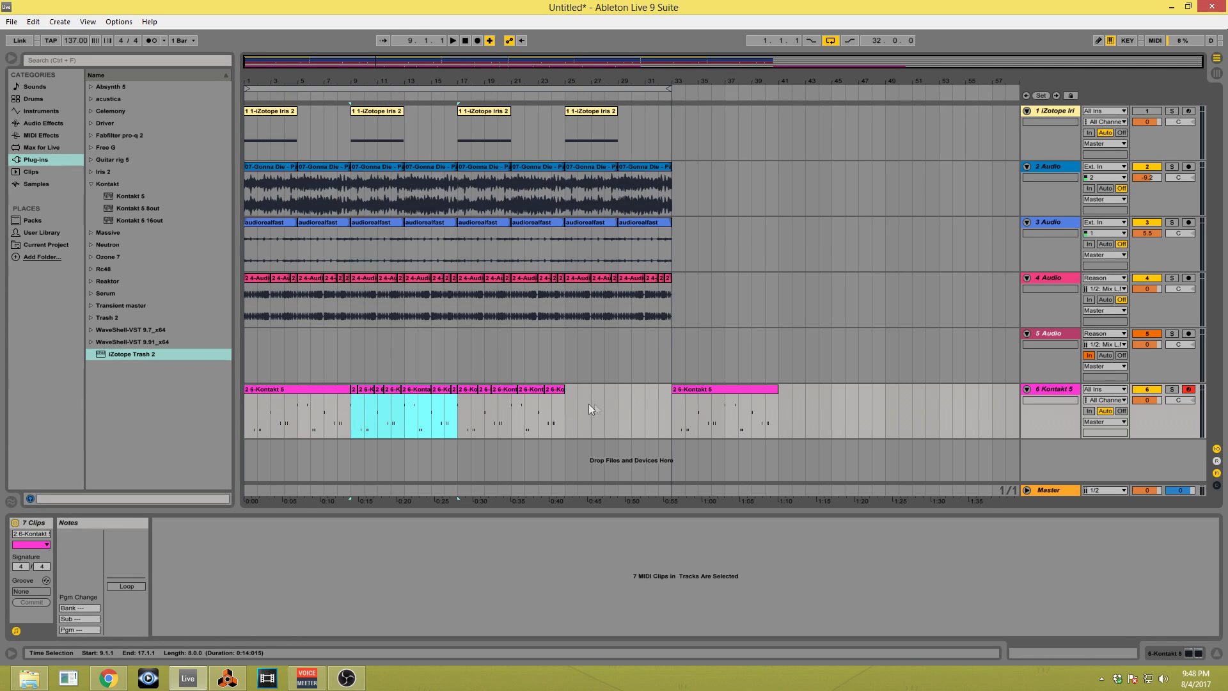
left_click(566, 407)
key("ctrl+v")
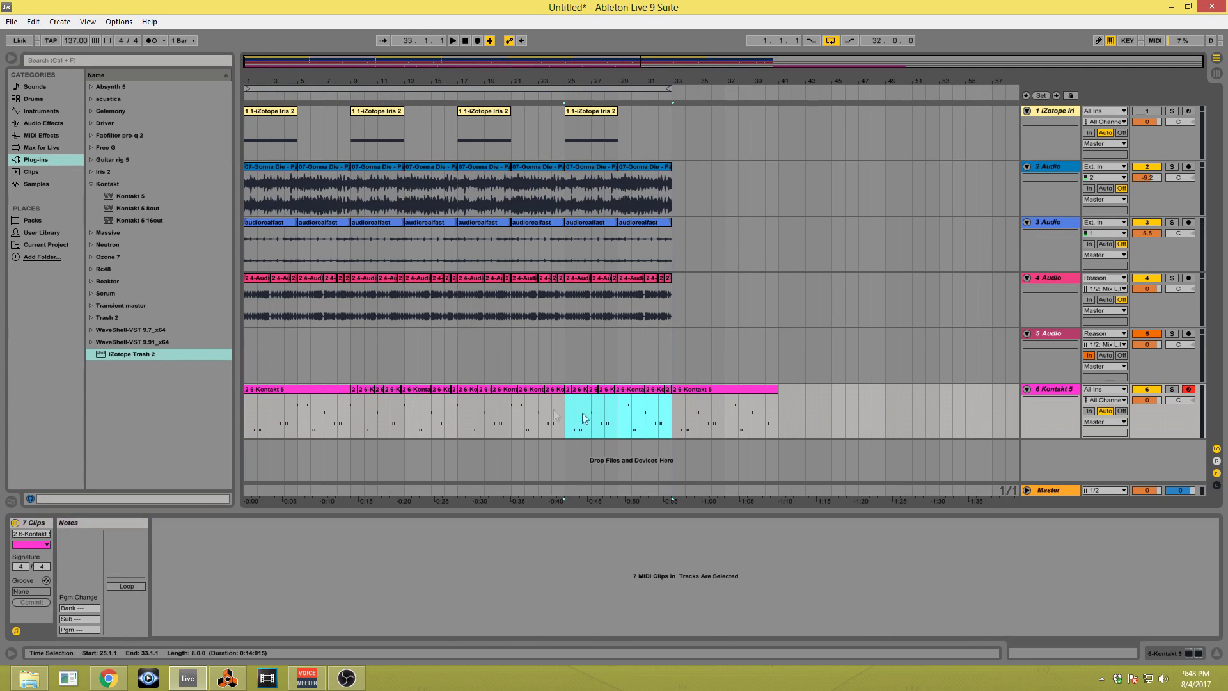
left_click(701, 390)
key("Delete")
Play the opening of the arrangement from 1.1.1 to check the first bass clips.
left_click(249, 389)
key("plus")
key("plus")
key("plus")
key("plus")
key("space")
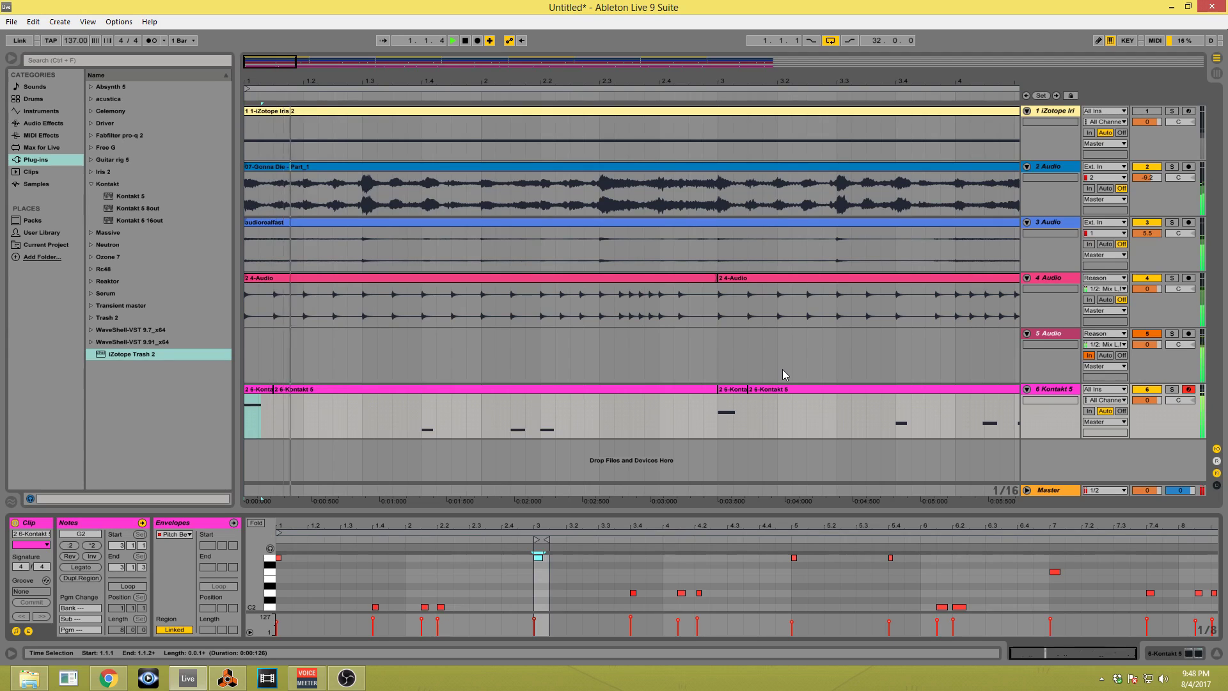
key("space")
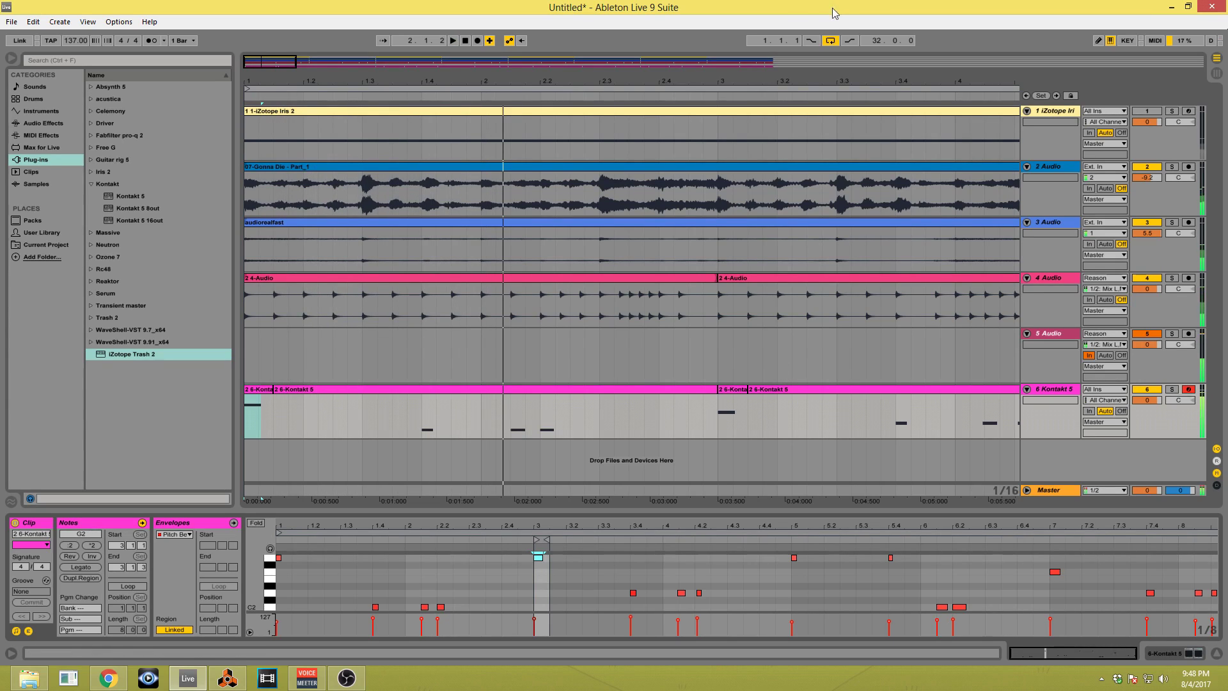
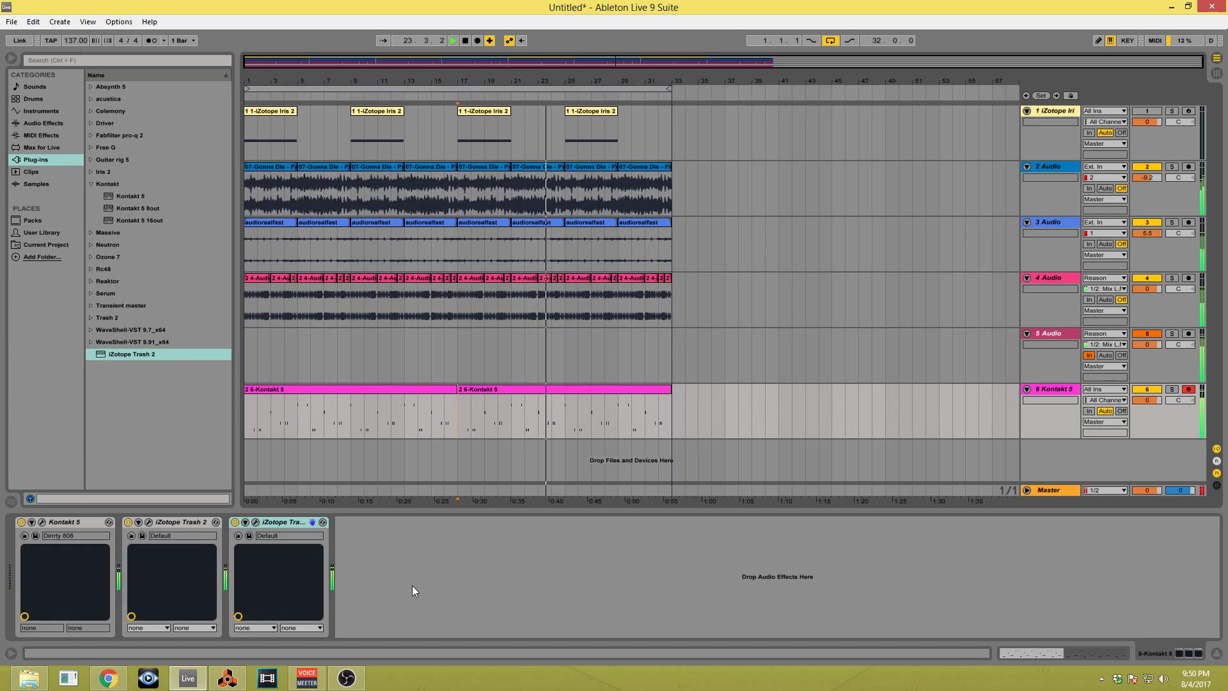
Audition the Subtle presets Baby Fat, Boxy Movement, Chubby Duck and Classic Drive in the second Trash 2 during playback and settle on Deep Creep.
left_click(255, 522)
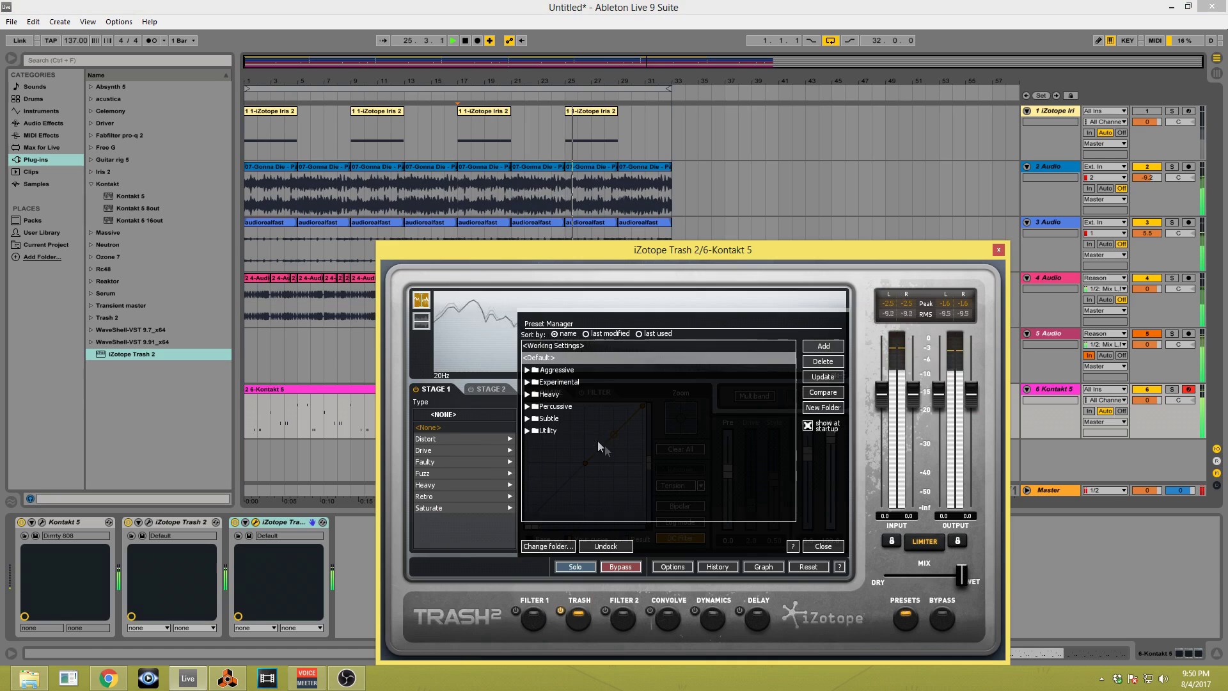
left_click(529, 418)
left_click(592, 482)
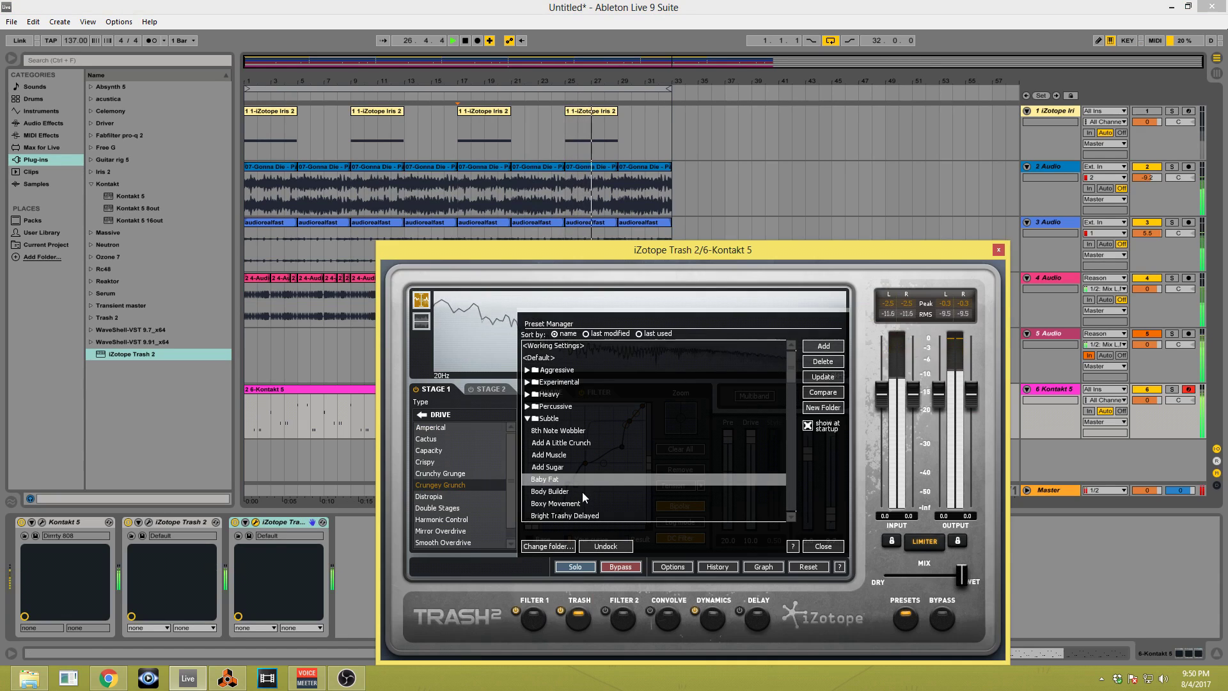
left_click(580, 504)
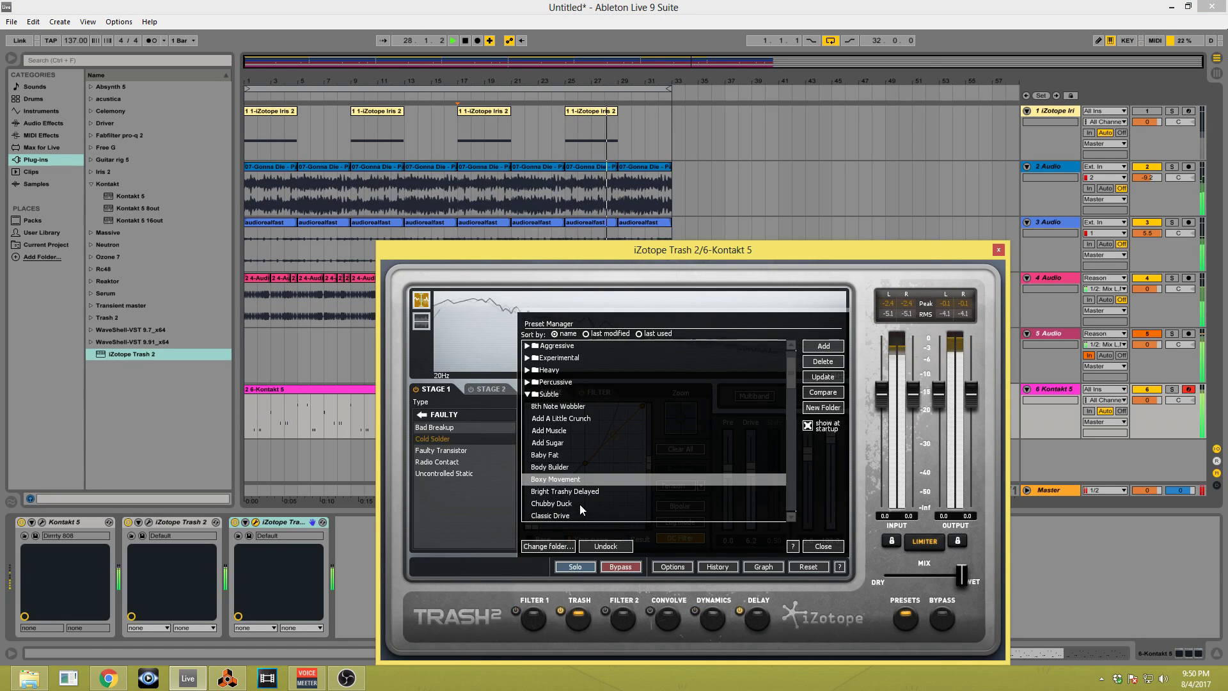
left_click(579, 504)
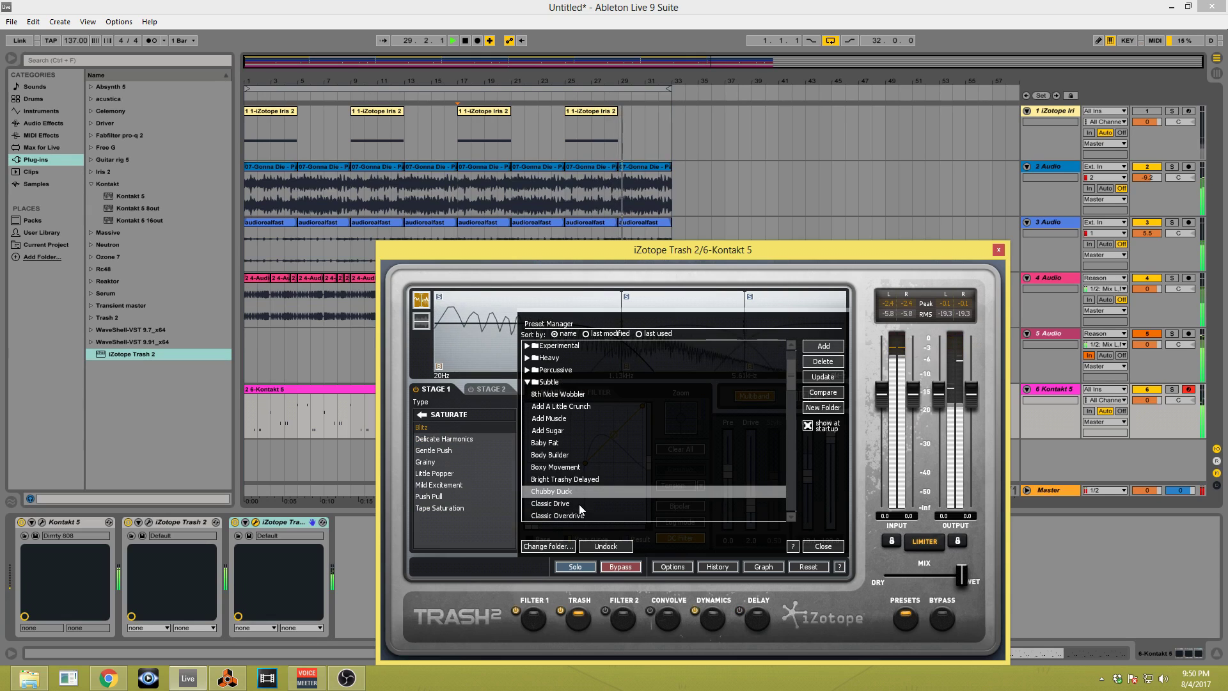
left_click(578, 504)
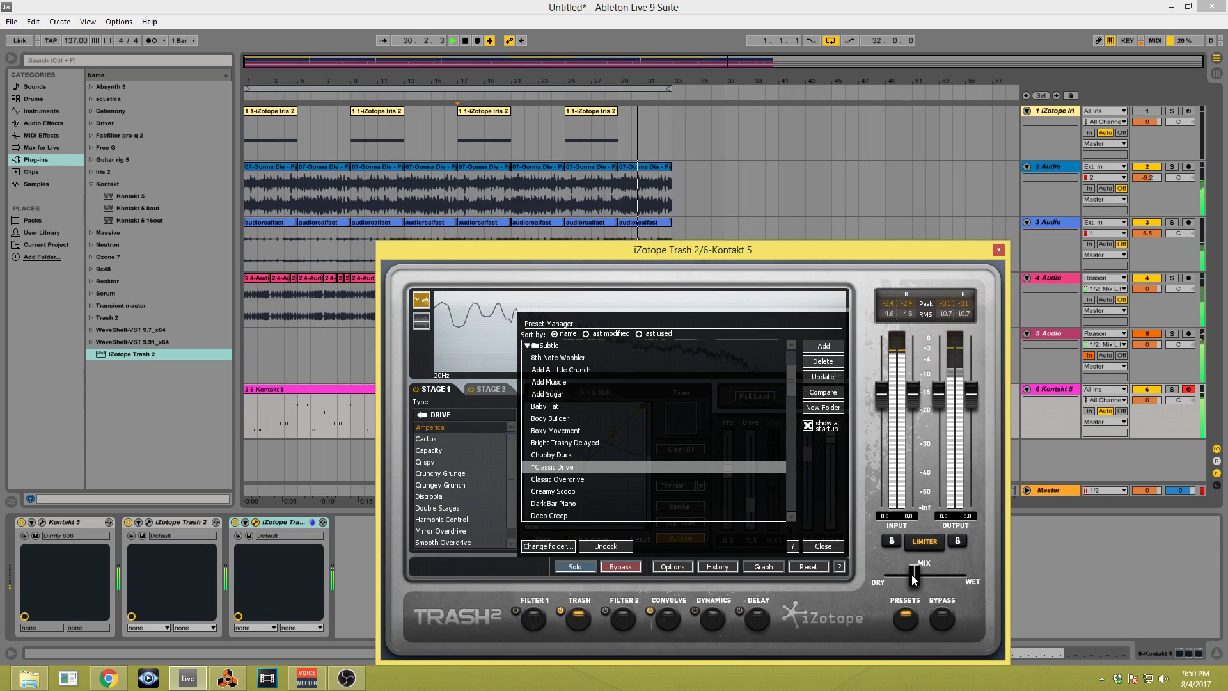
left_click(635, 514)
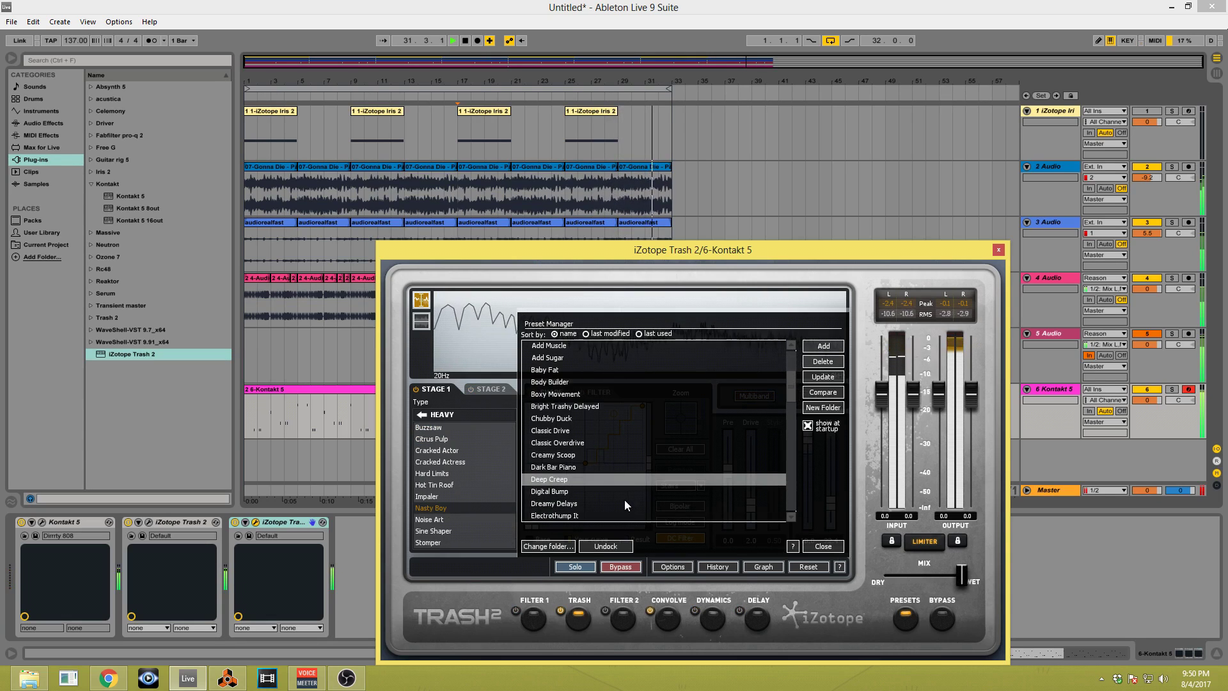
key("space")
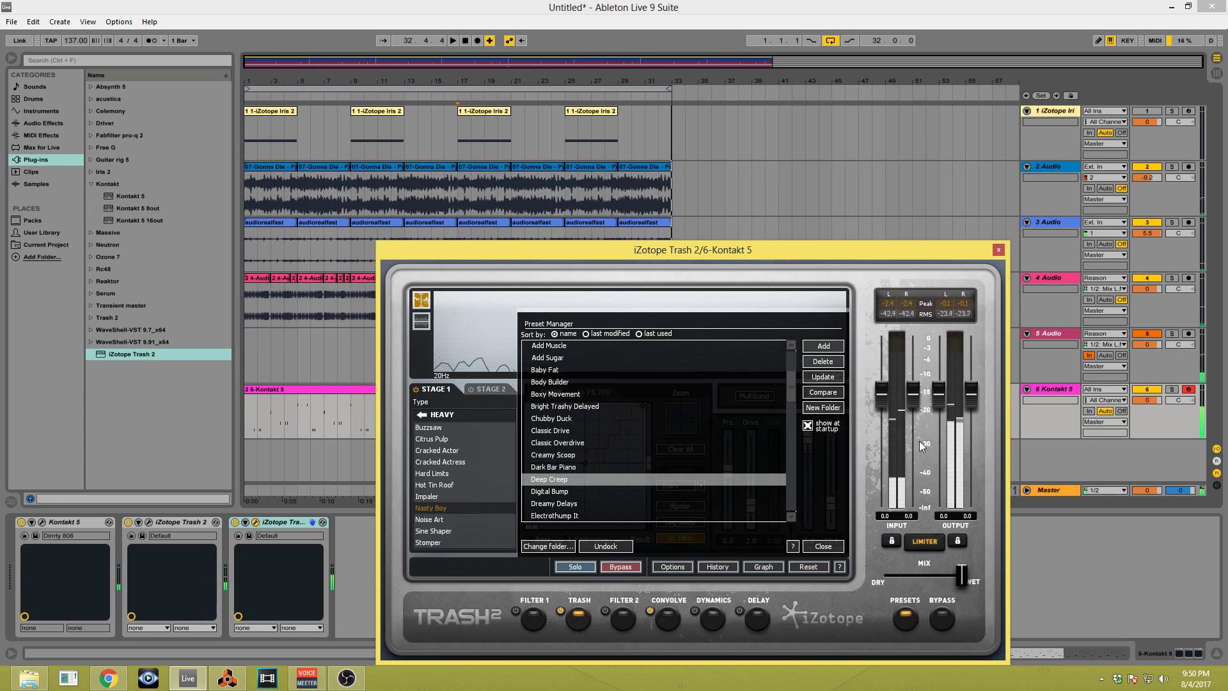
key("space")
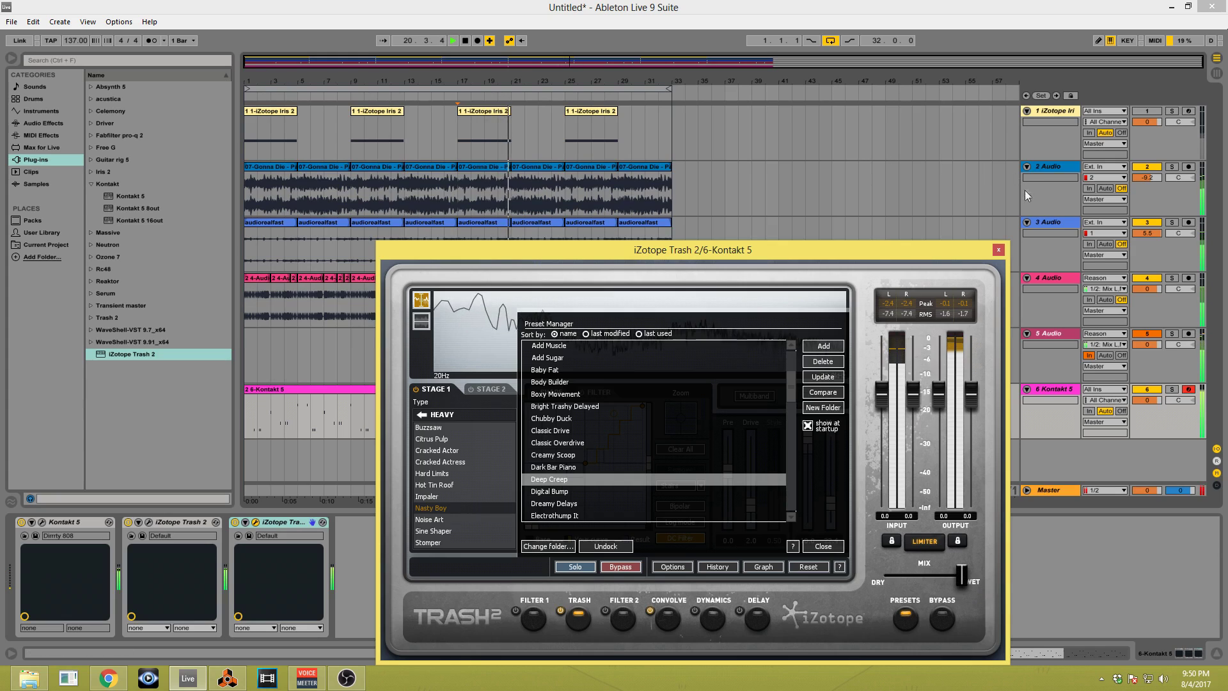
left_click(999, 249)
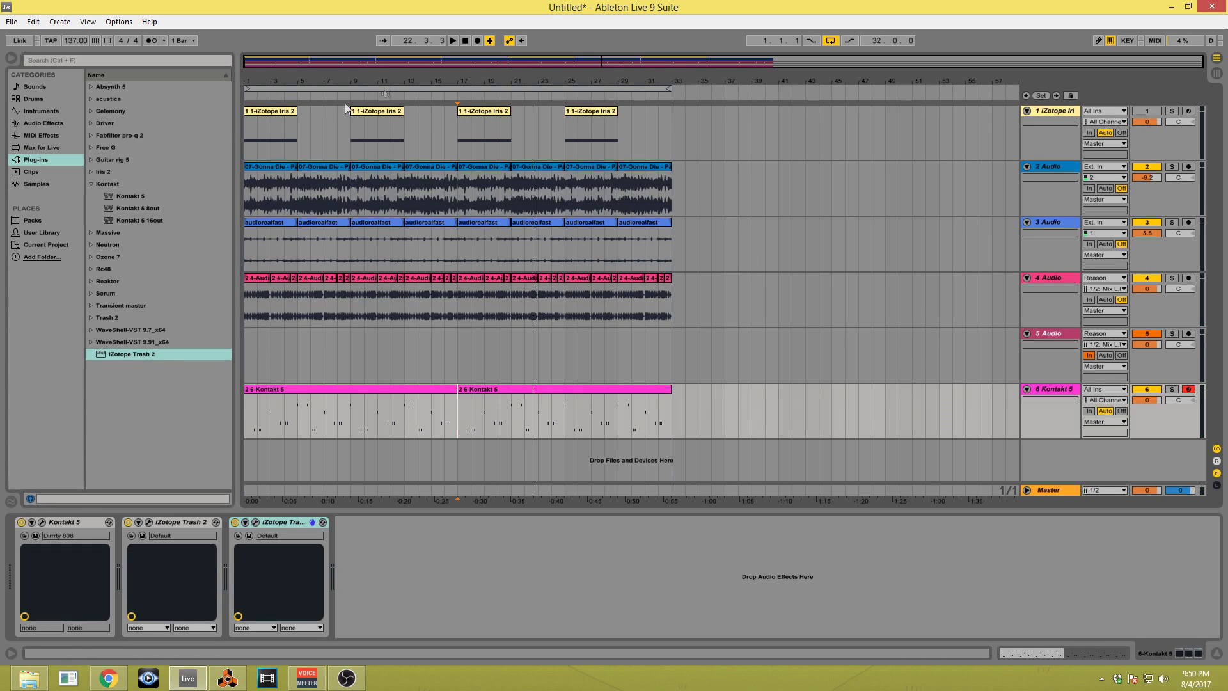
Add an Auto Filter after the second Trash 2 and set its low-pass cutoff to about 99.4 Hz with 9.3% resonance.
left_click(55, 124)
left_click_drag(120, 106, 405, 531)
left_click_drag(485, 589, 404, 589)
key("space")
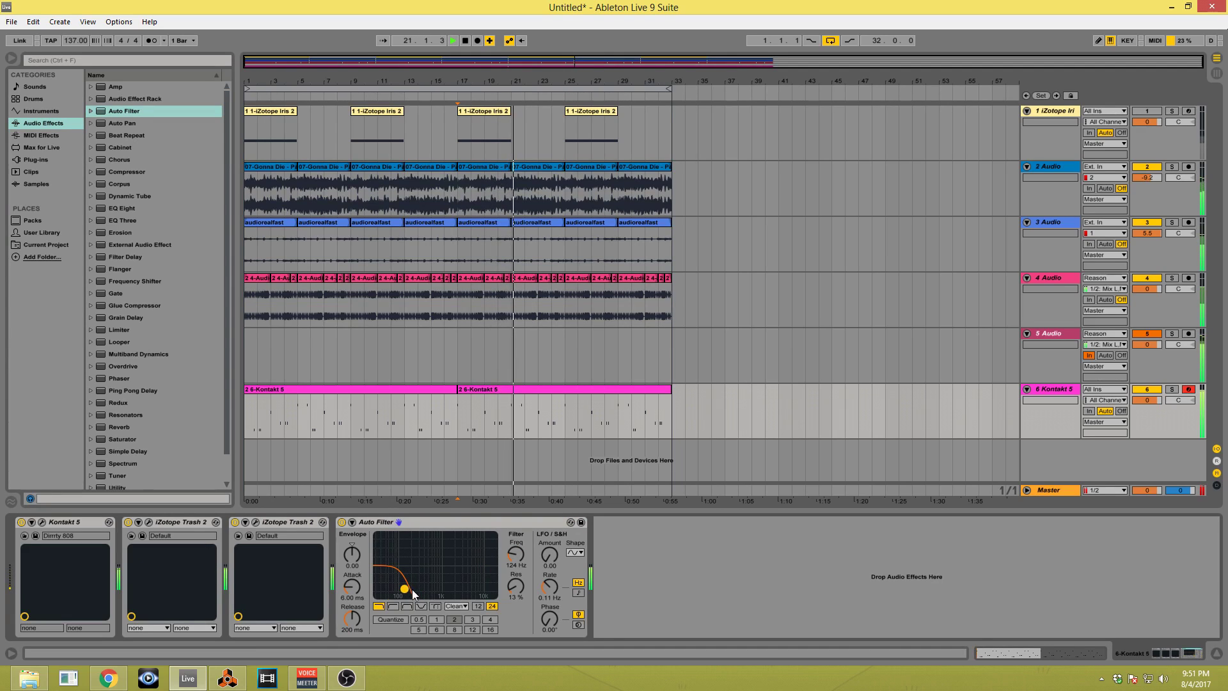
left_click_drag(404, 588, 400, 591)
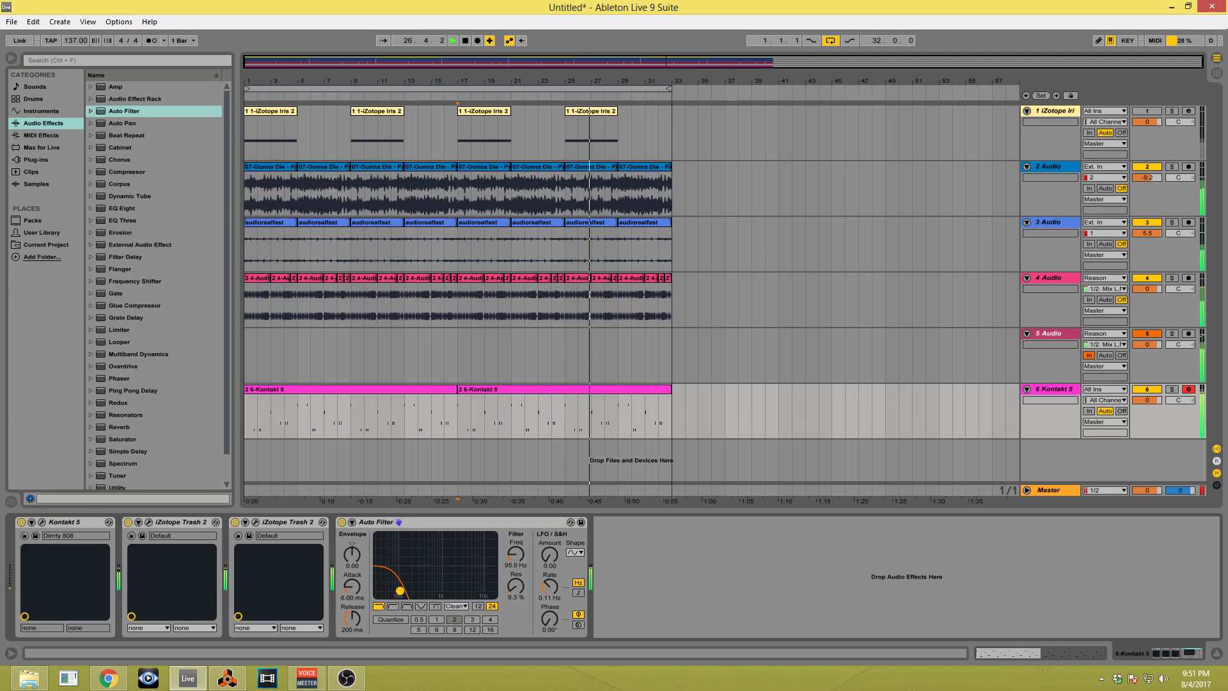
left_click_drag(400, 590, 401, 591)
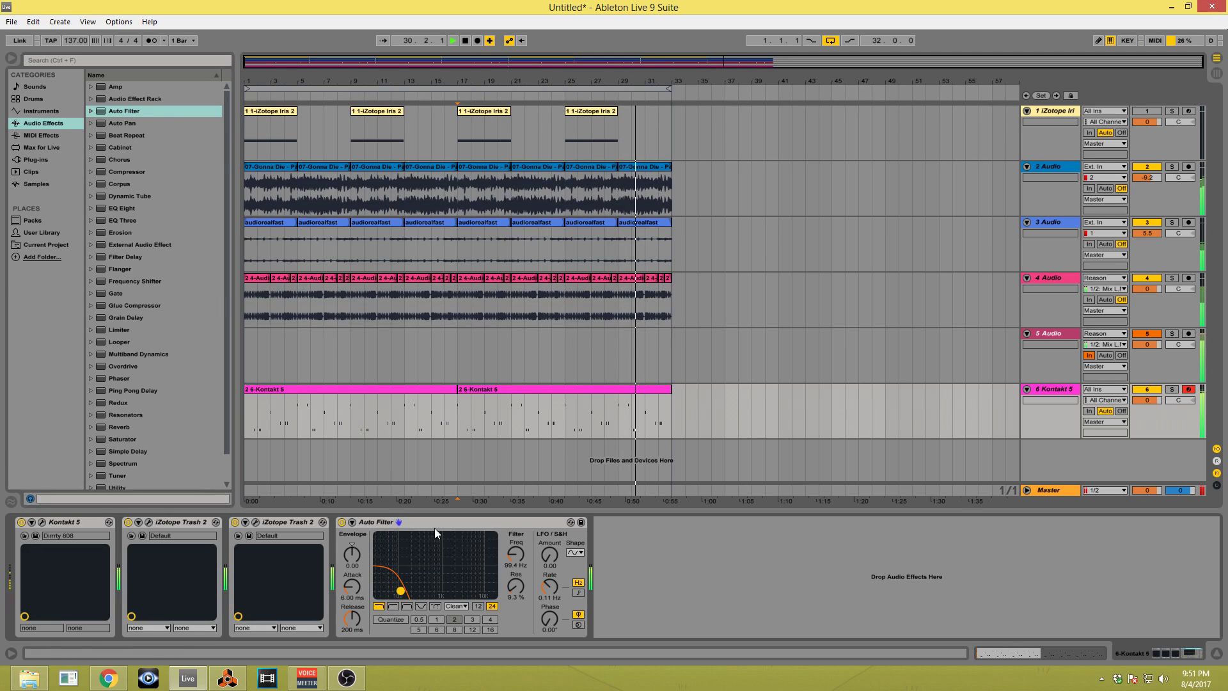
Duplicate the Kontakt 5 track and activate the copy with its Auto Filter and second Trash 2 bypassed.
left_click(1059, 390)
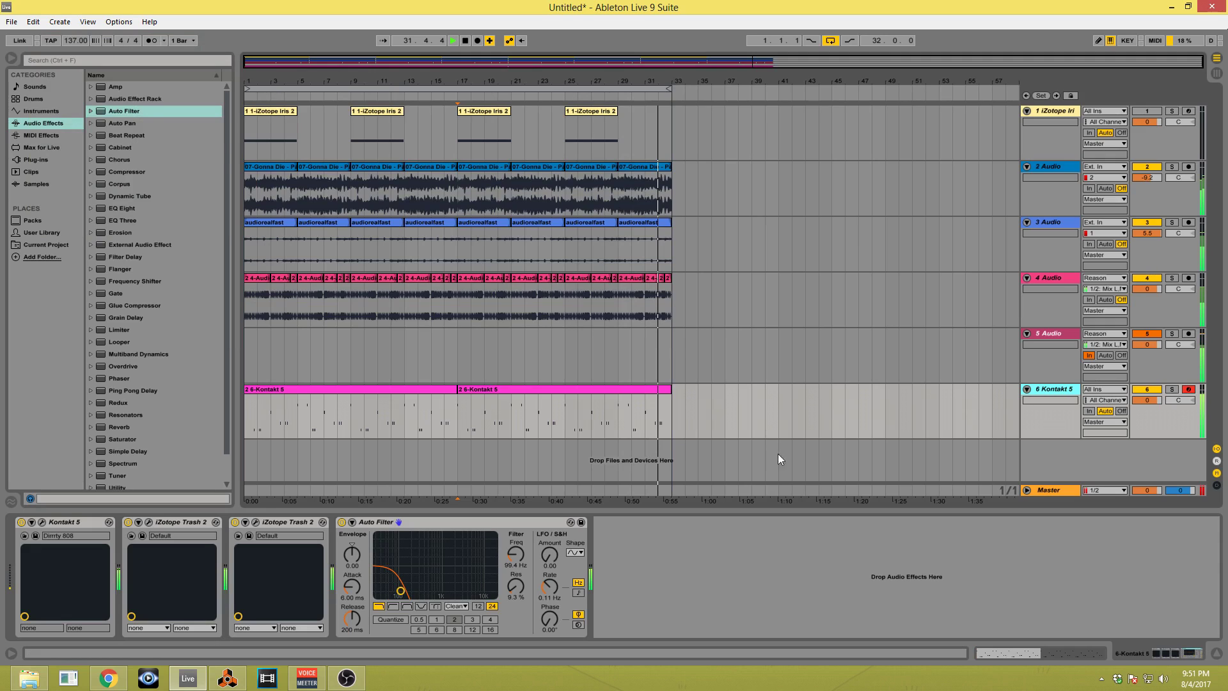
key("ctrl+d")
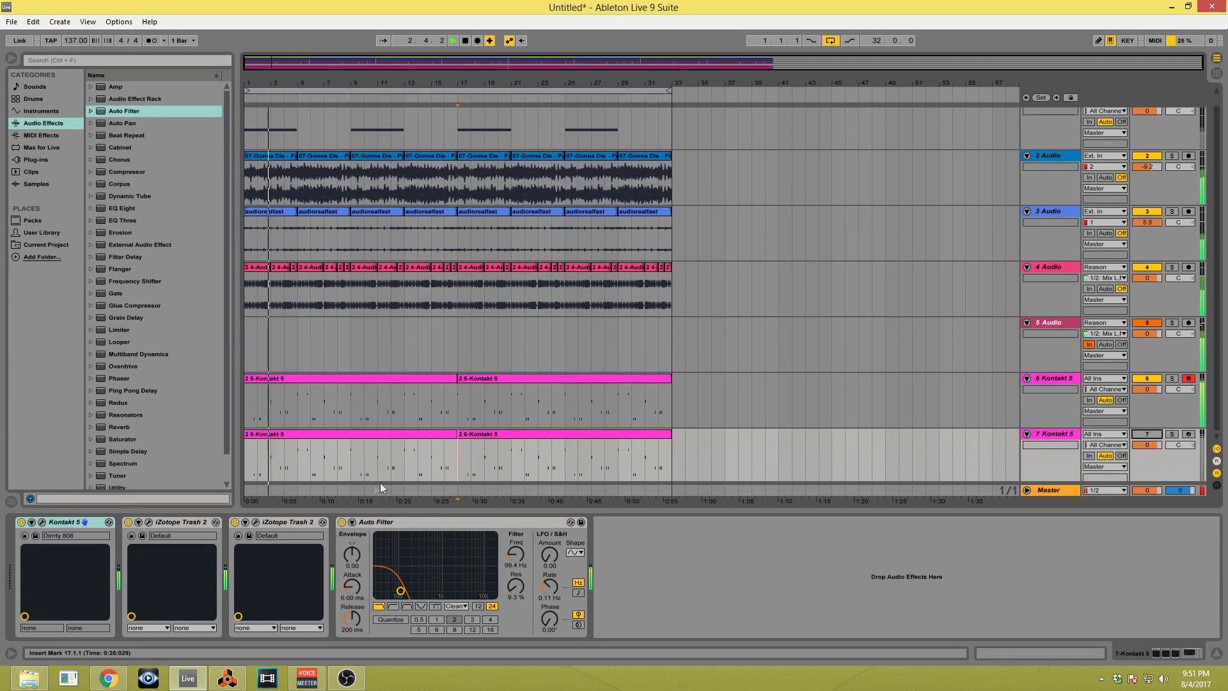
left_click(342, 522)
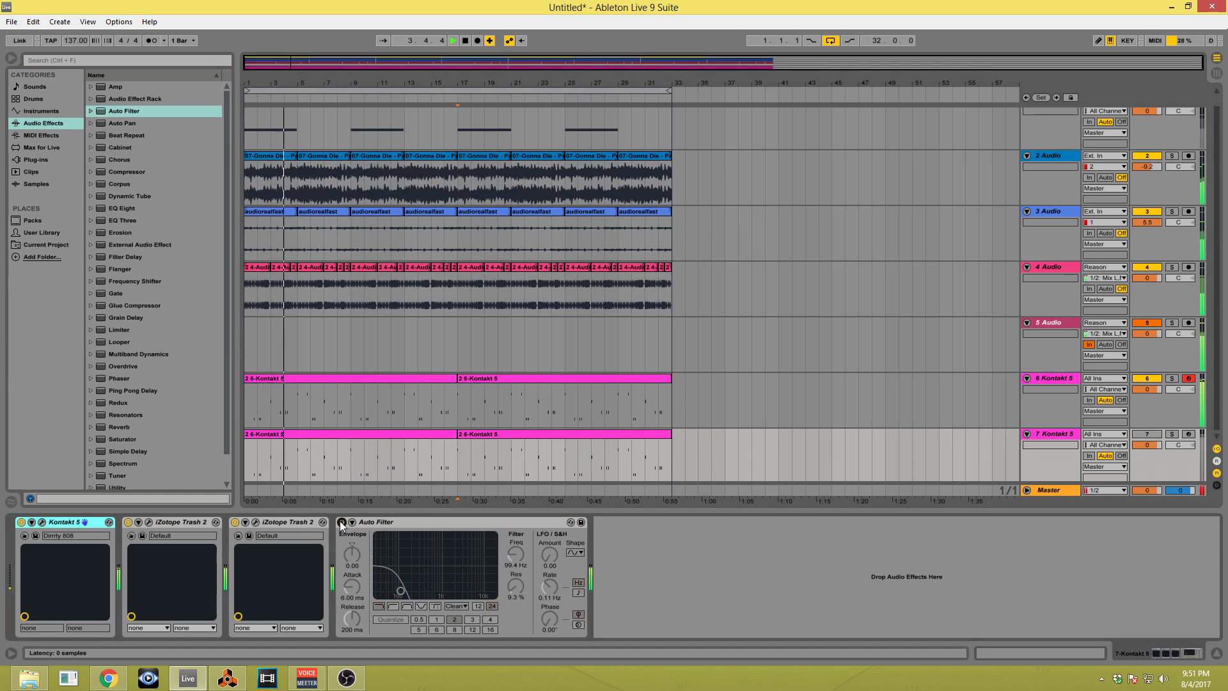
left_click(235, 522)
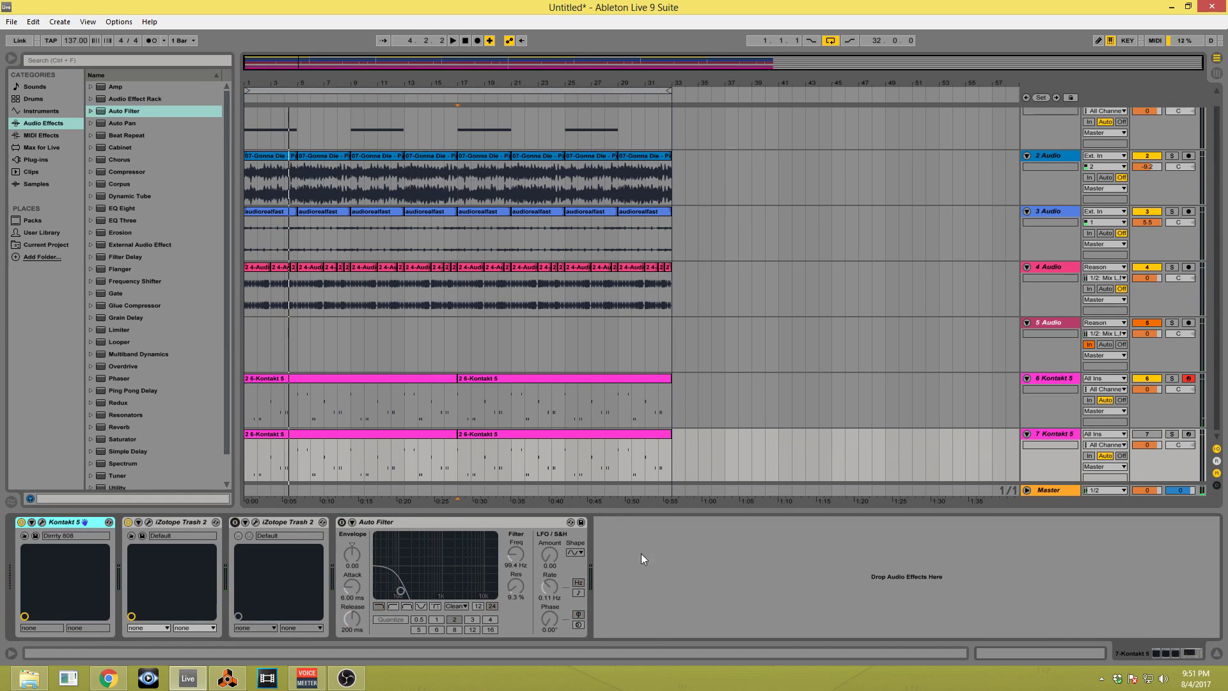
left_click(1148, 435)
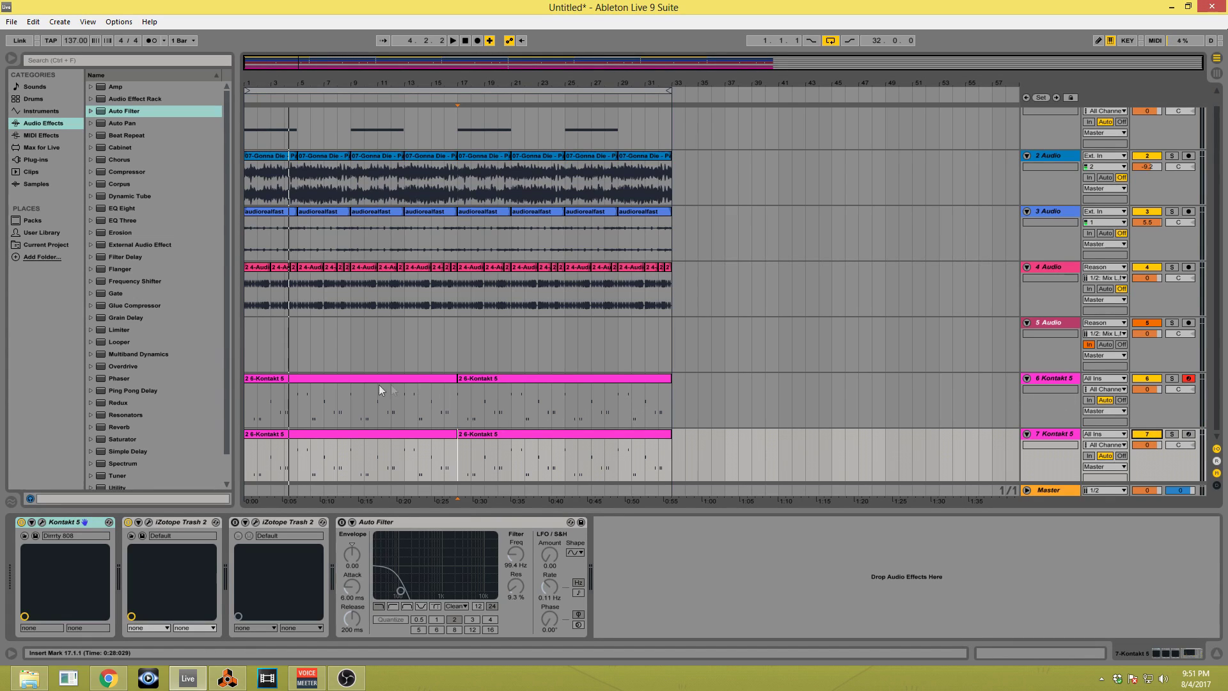
Compare the device chains of both Kontakt 5 tracks and lower the volume of track 6 to about -6 dB during playback.
left_click(270, 400)
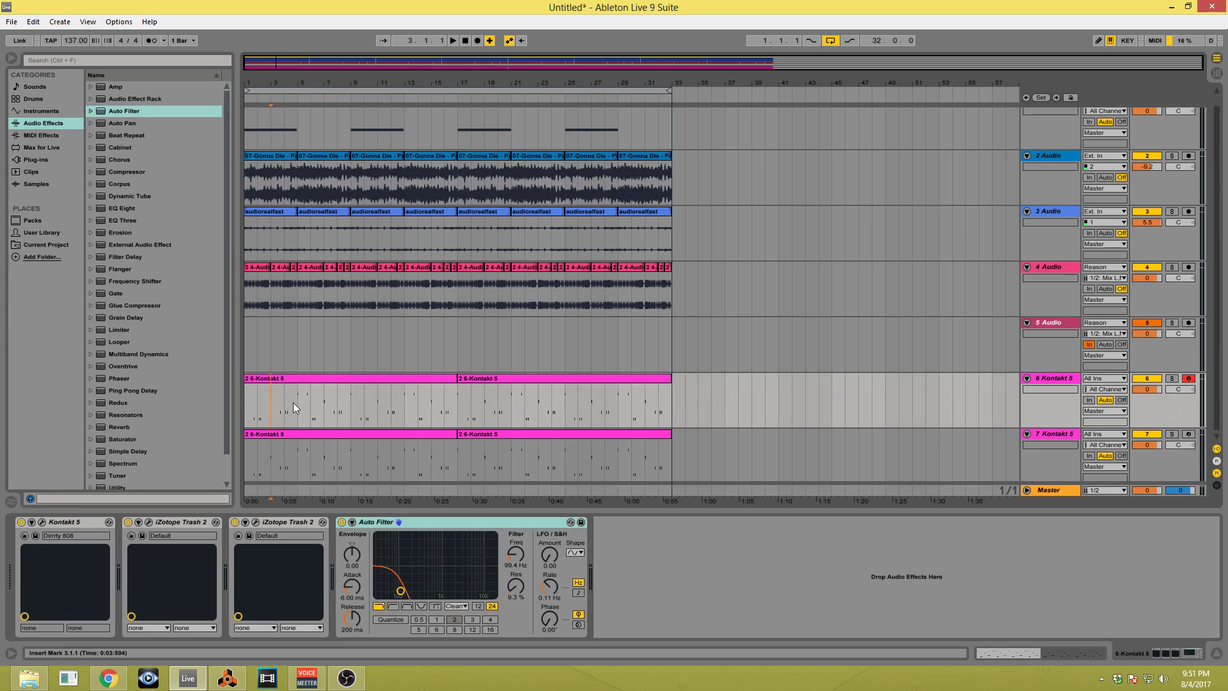
left_click(1037, 437)
double_click(1037, 437)
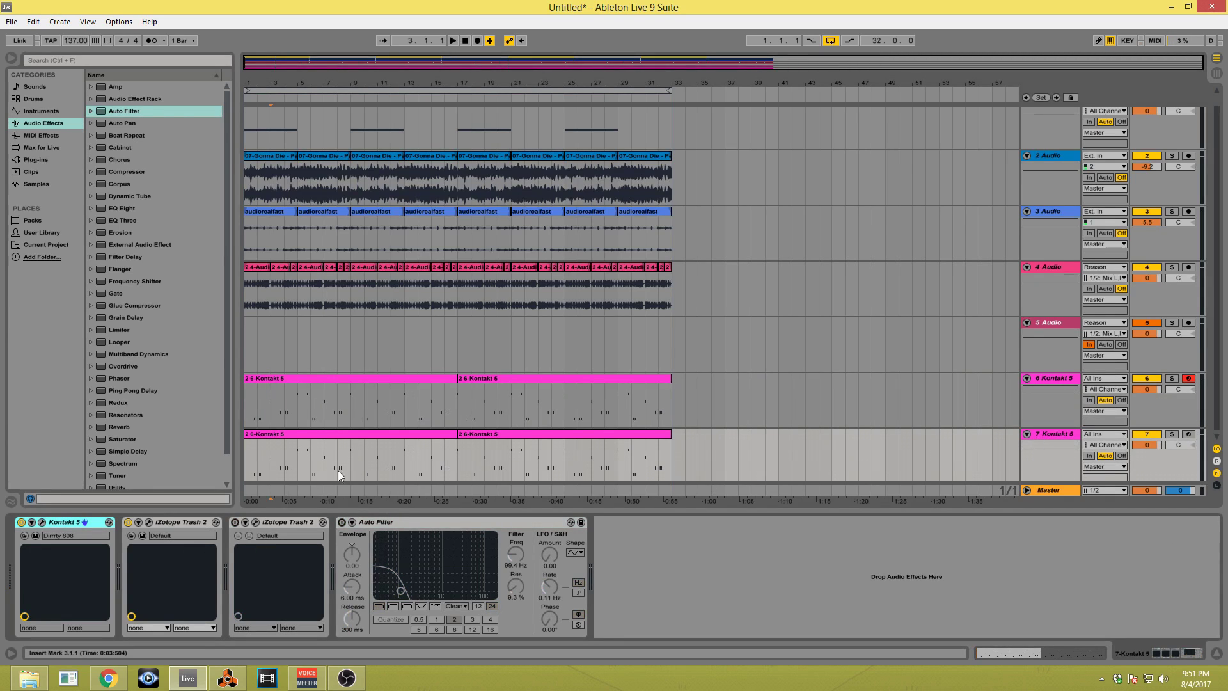
key("Tab")
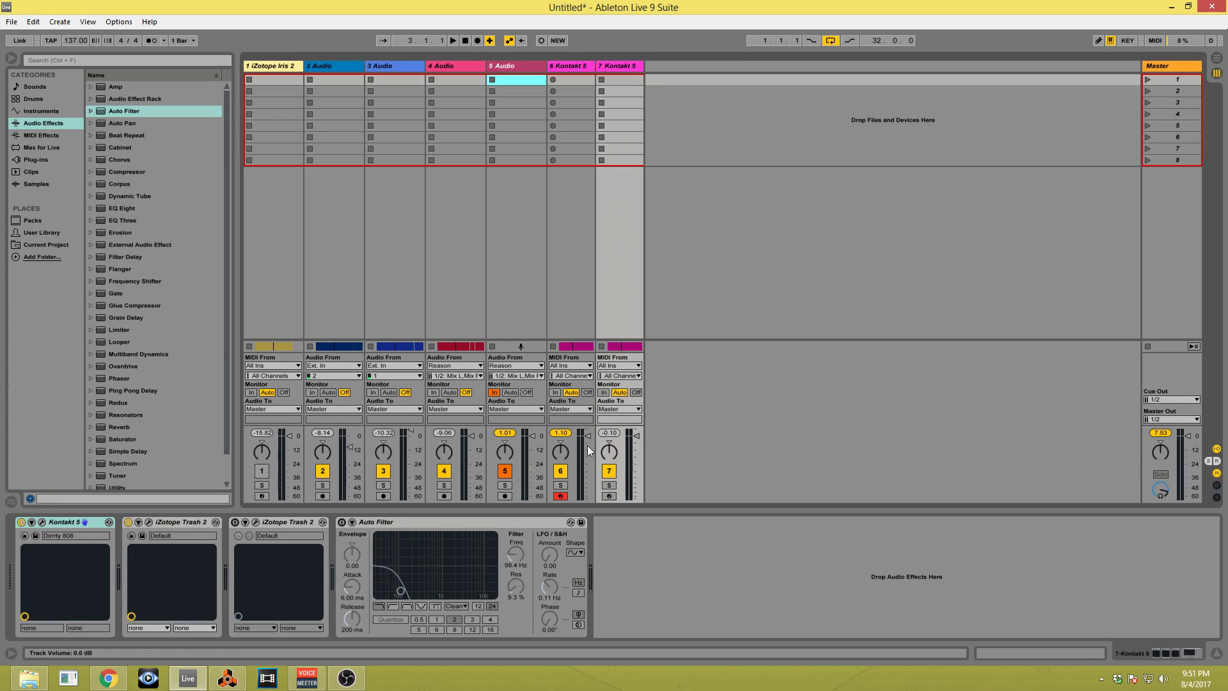
key("space")
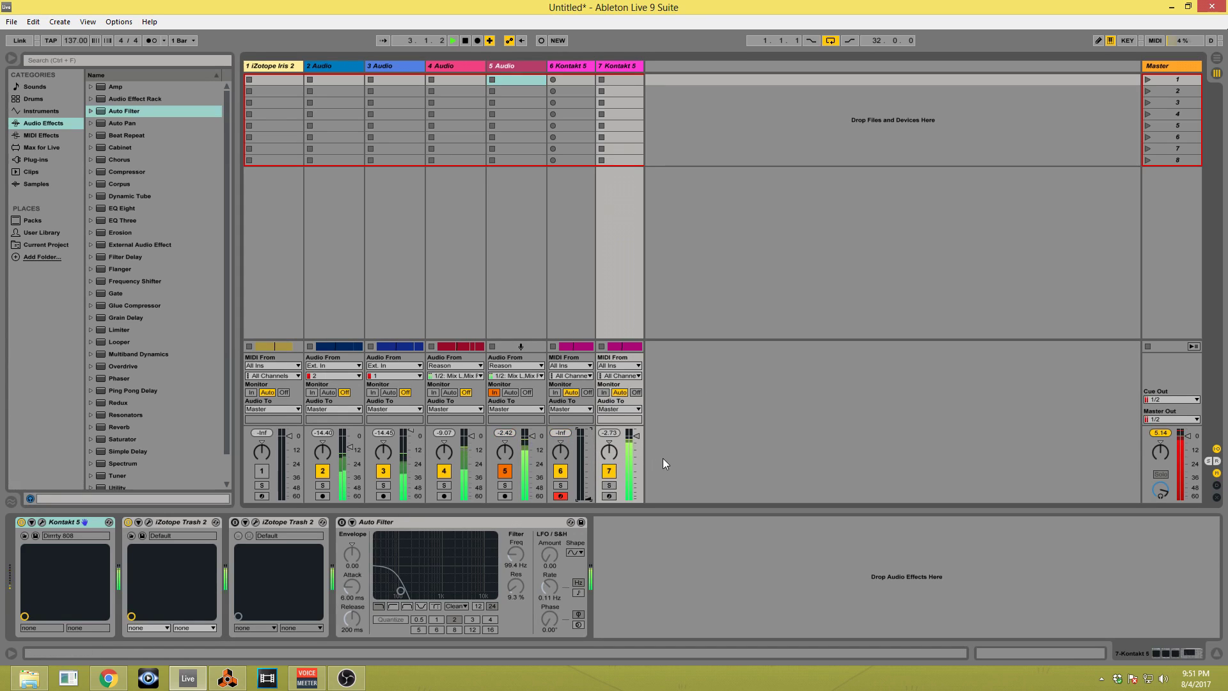
left_click_drag(588, 499, 588, 444)
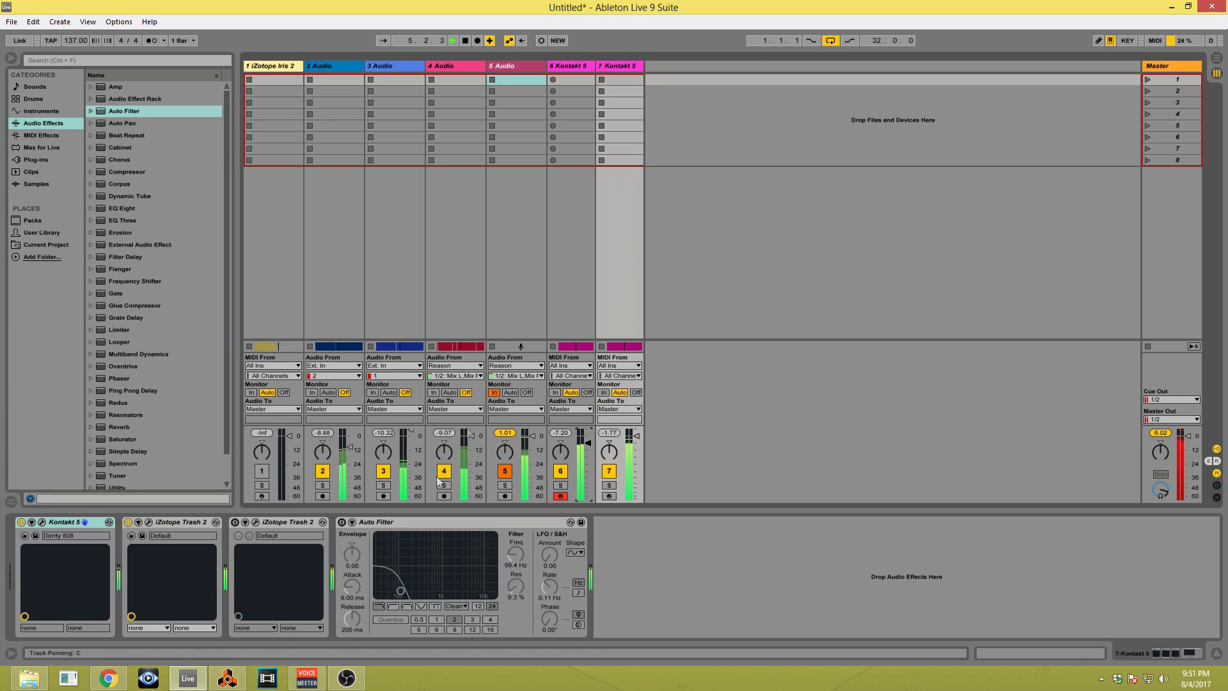
Add a second Auto Filter to track 7 as a 12 dB high-pass with a cutoff of about 43.1 Hz and 9.3% resonance.
left_click(598, 205)
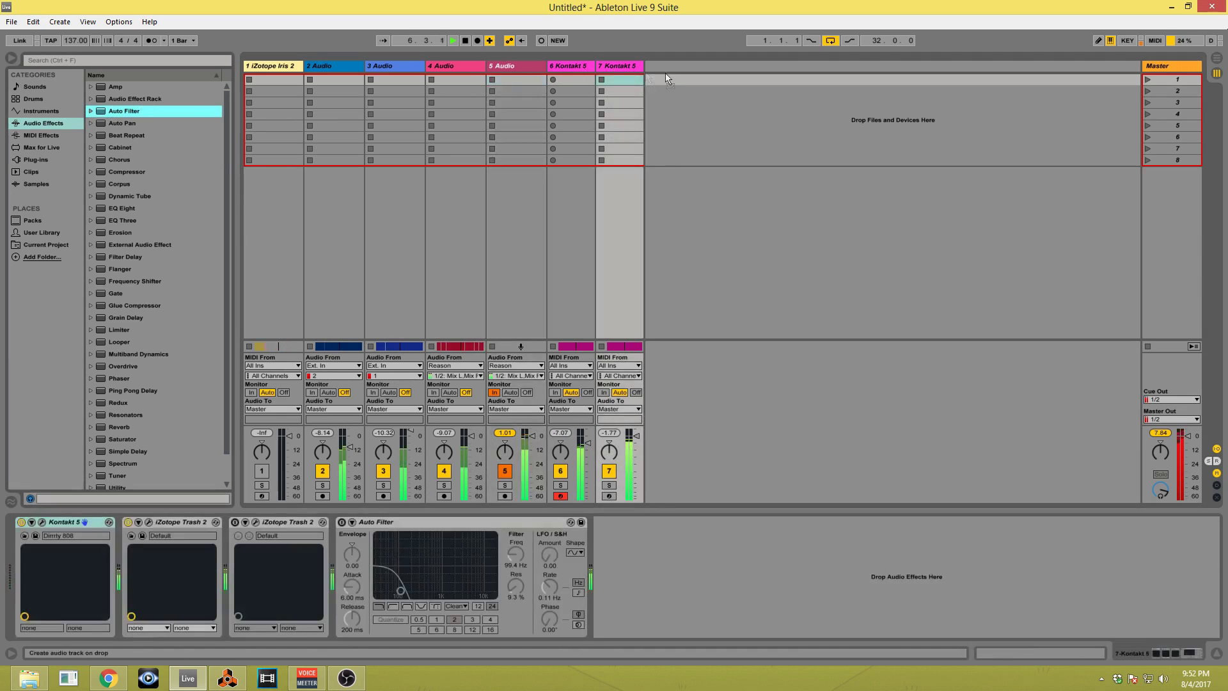
left_click_drag(596, 200, 654, 590)
left_click(651, 606)
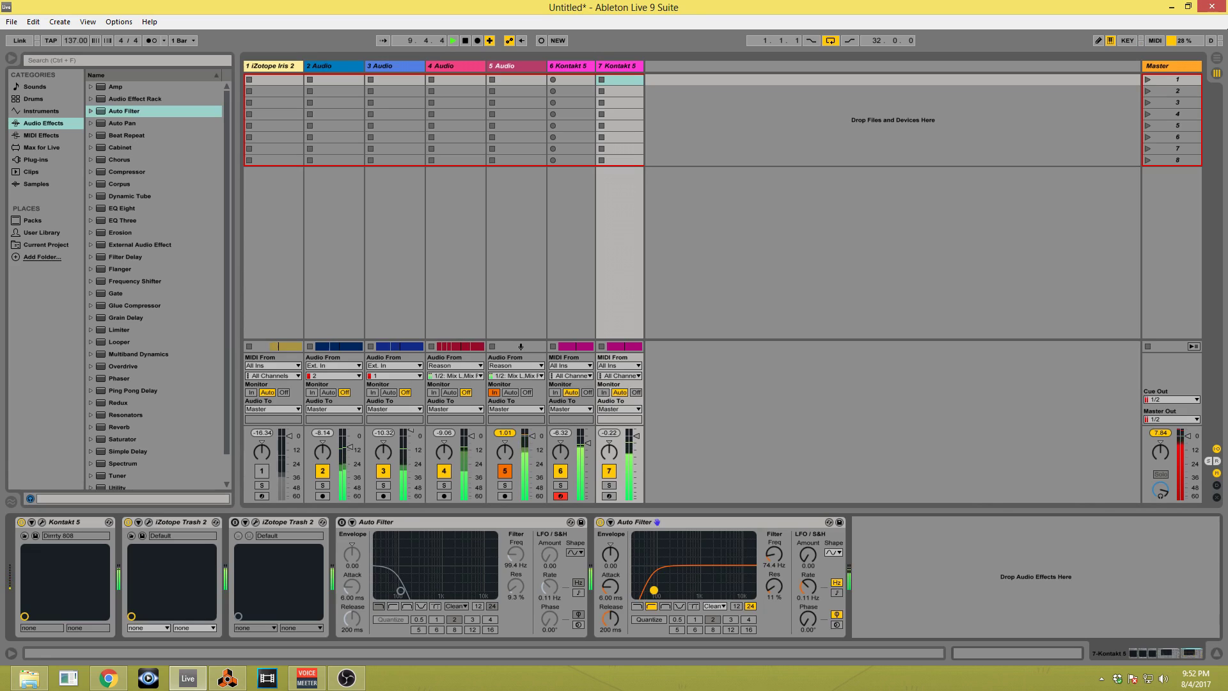
left_click(737, 606)
left_click_drag(654, 590, 644, 590)
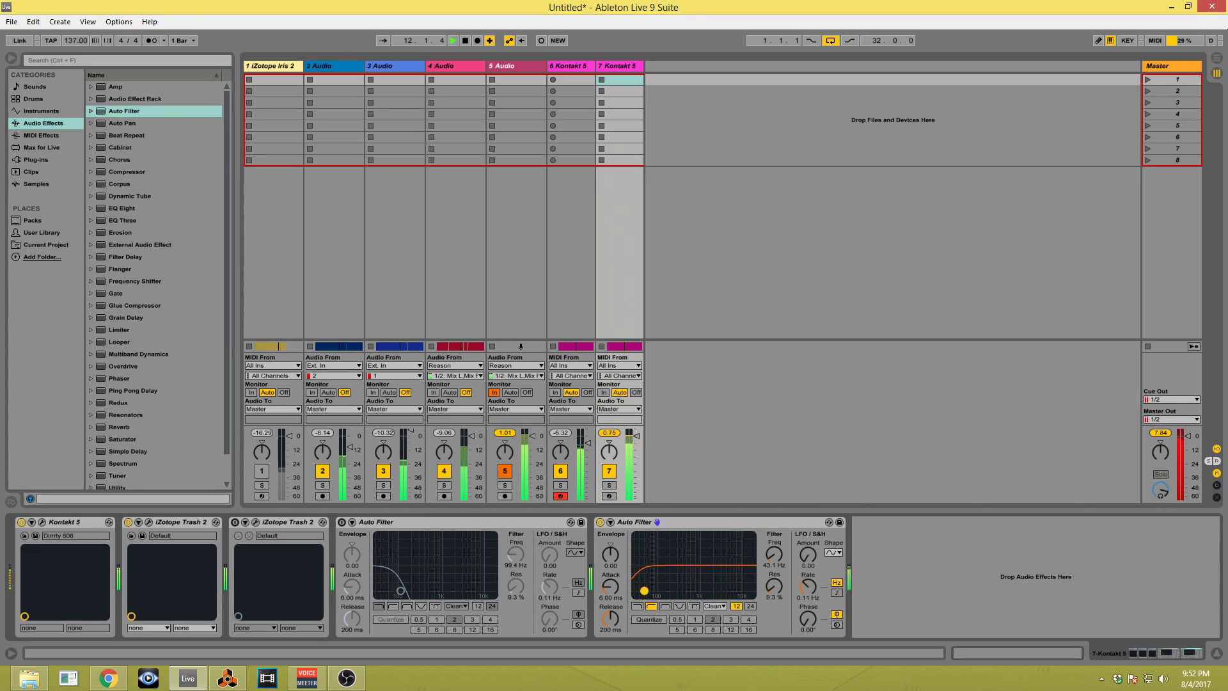
Lower the Auto Filter's low-pass cutoff on track 6 to about 74.4 Hz with 2.7% resonance and stop playback.
left_click_drag(120, 109, 220, 246)
left_click_drag(401, 590, 396, 595)
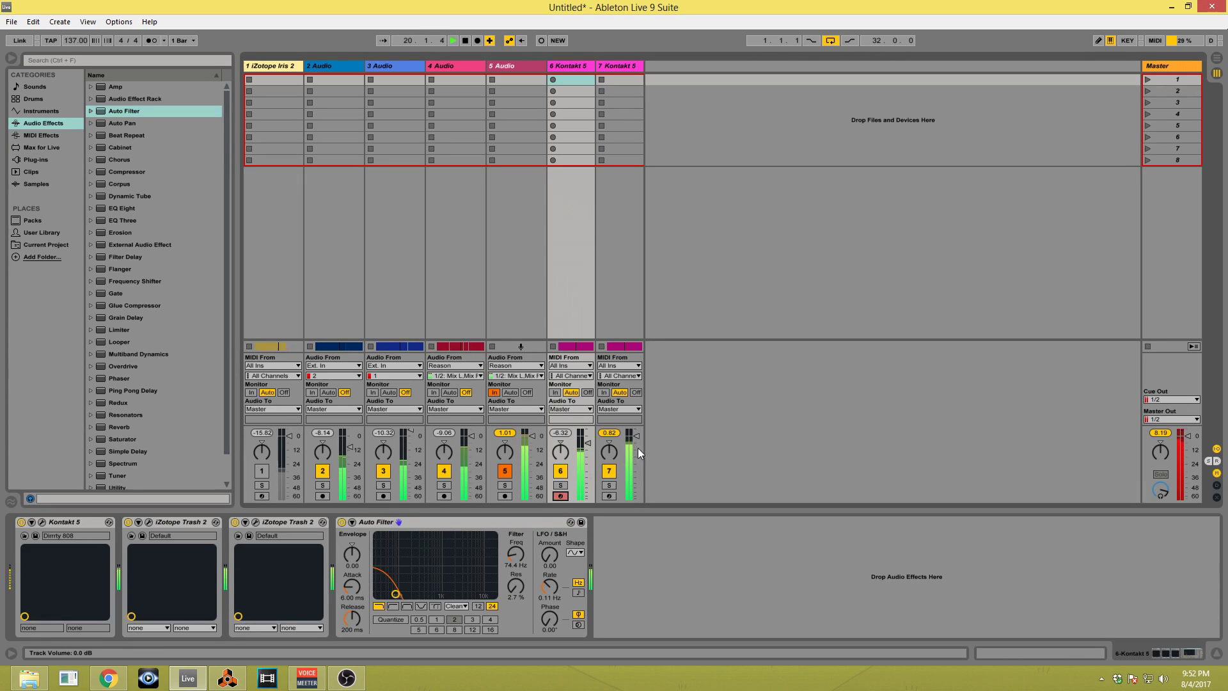
key("space")
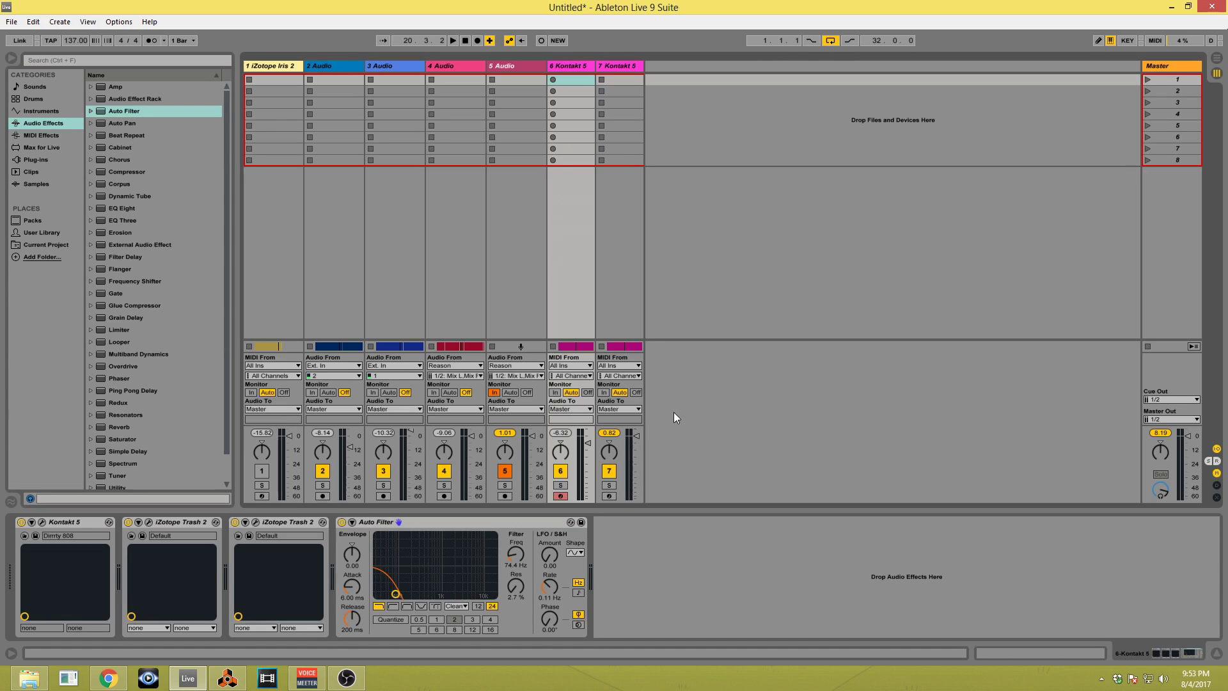
Return to the arrangement and select all clips on every track across the 32 bars.
key("Tab")
key("ctrl+a")
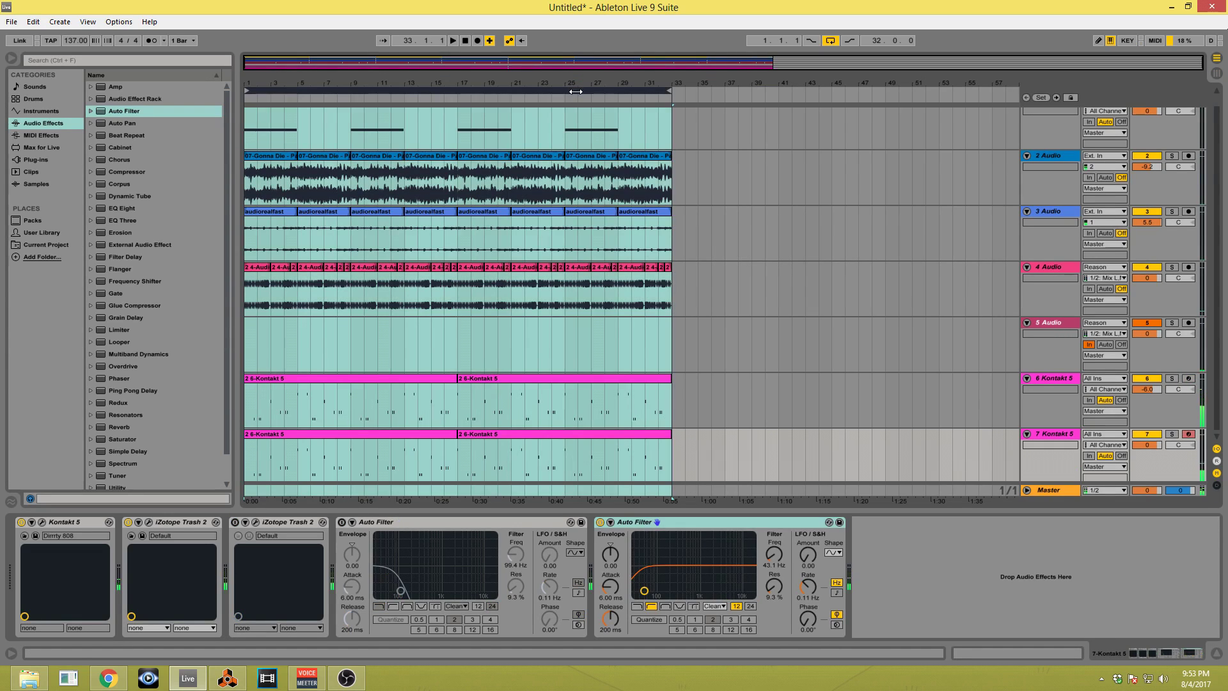